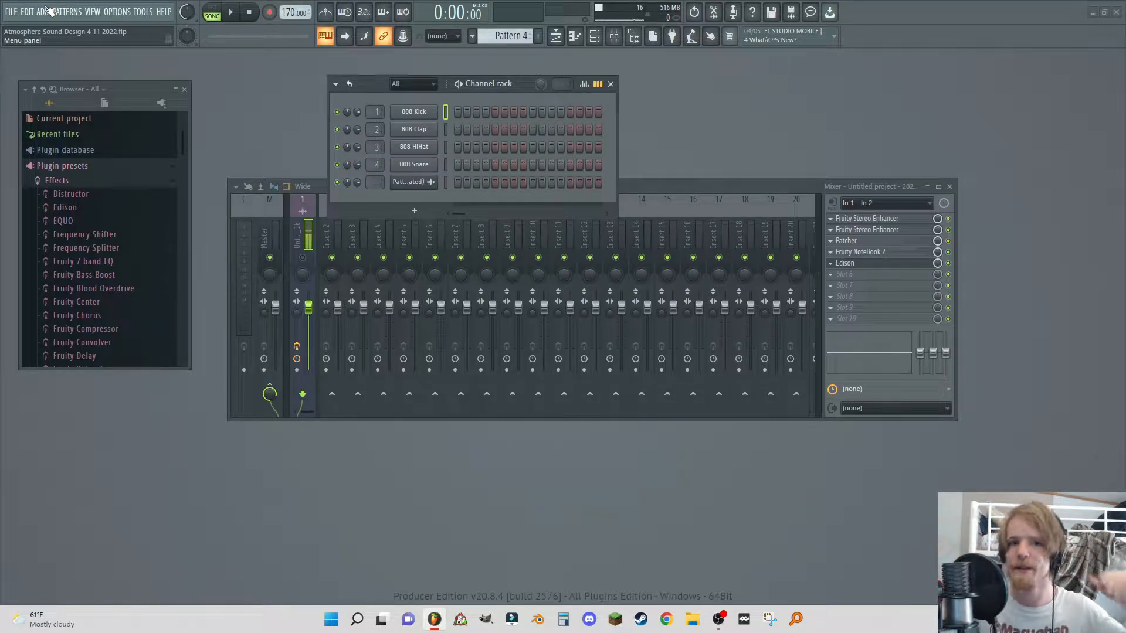
- Add a Vital synth channel to the project and reposition its window
{"action": "left_click", "coordinate": [42, 12]}
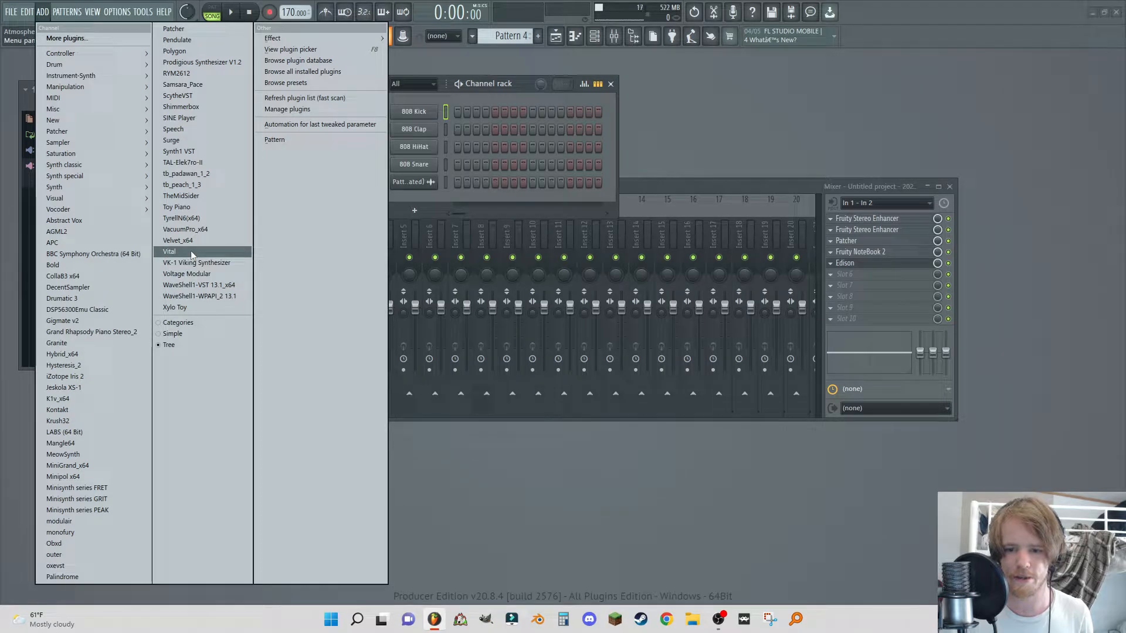
{"action": "left_click", "coordinate": [191, 250]}
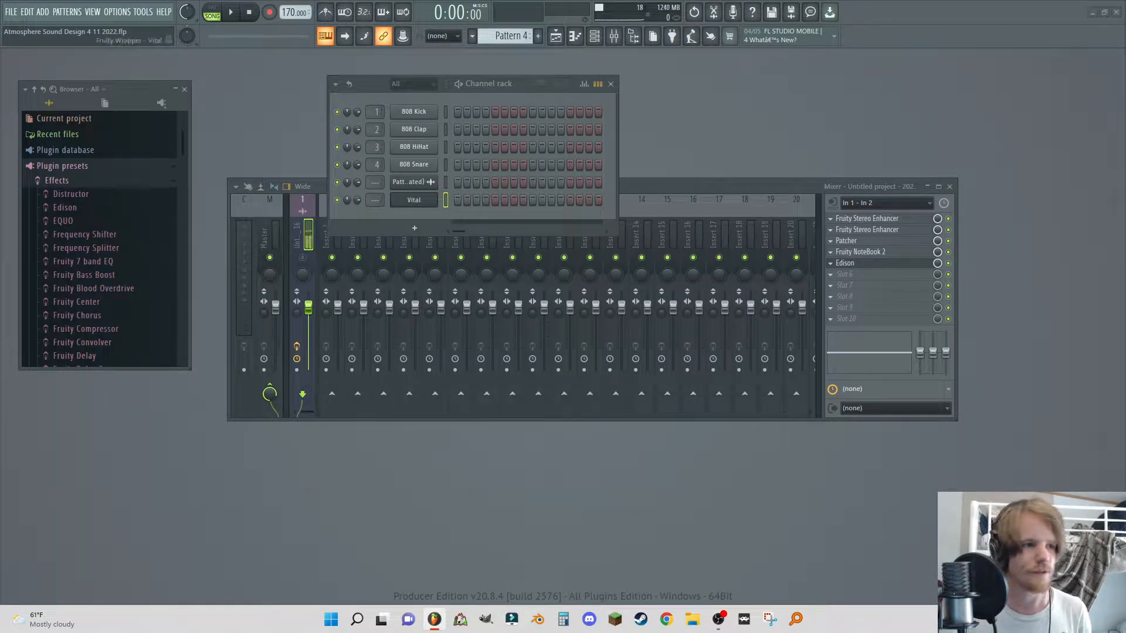
{"action": "left_click_drag", "start_coordinate": [541, 84], "coordinate": [603, 71]}
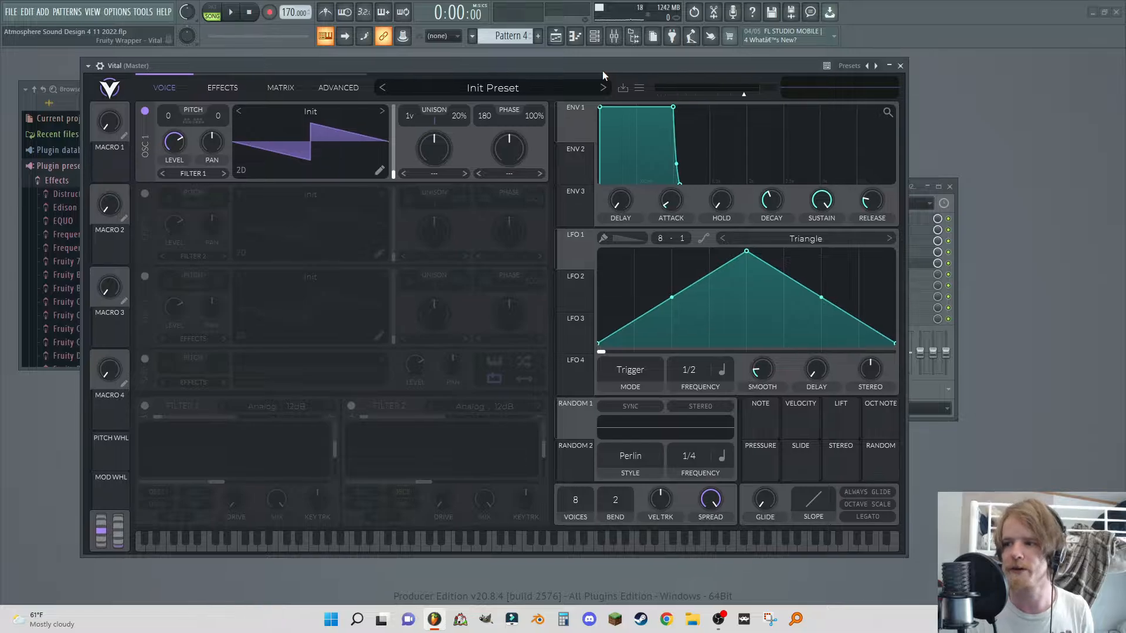
{"action": "left_click_drag", "start_coordinate": [906, 73], "coordinate": [582, 90]}
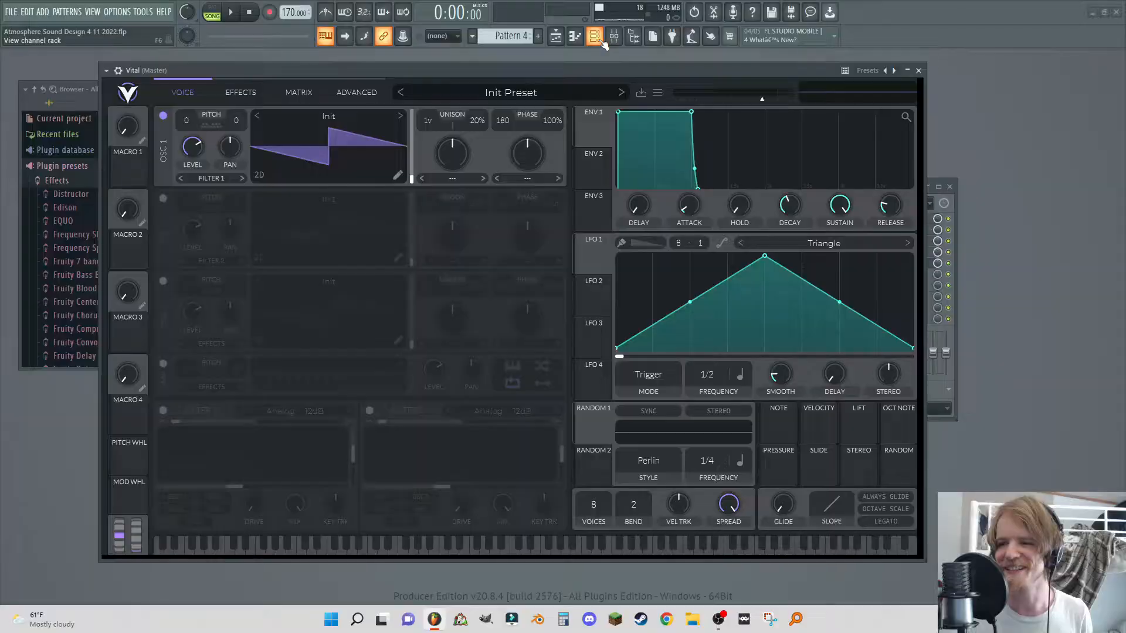
- Show the channel rack and route the Vital channel to mixer track 2
{"action": "key", "text": "F6"}
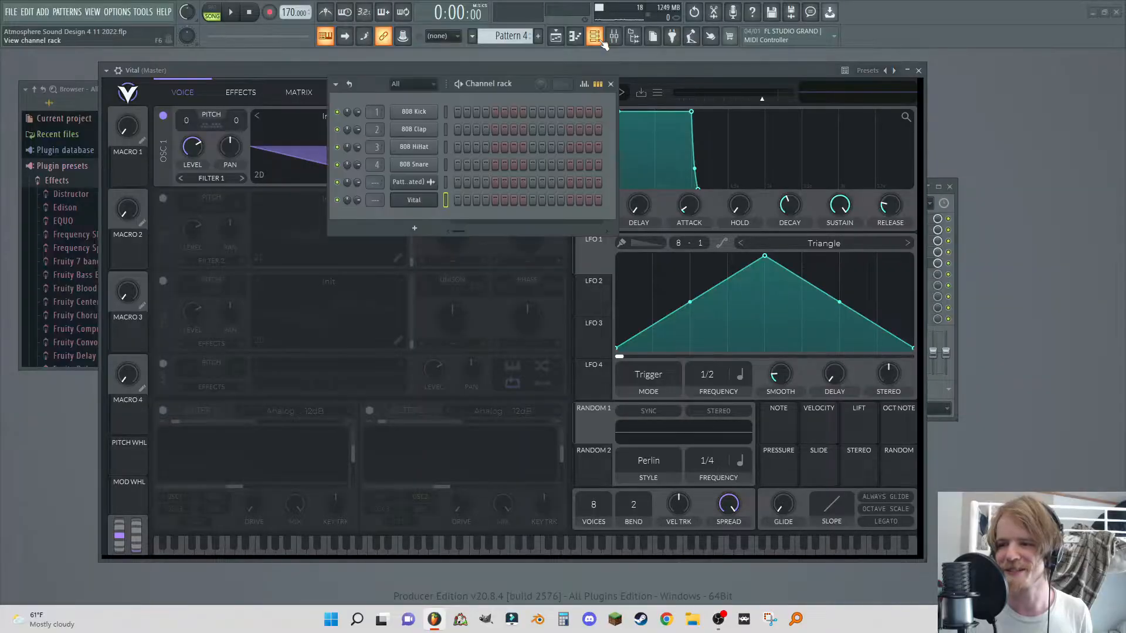
{"action": "left_click_drag", "start_coordinate": [375, 77], "coordinate": [369, 61]}
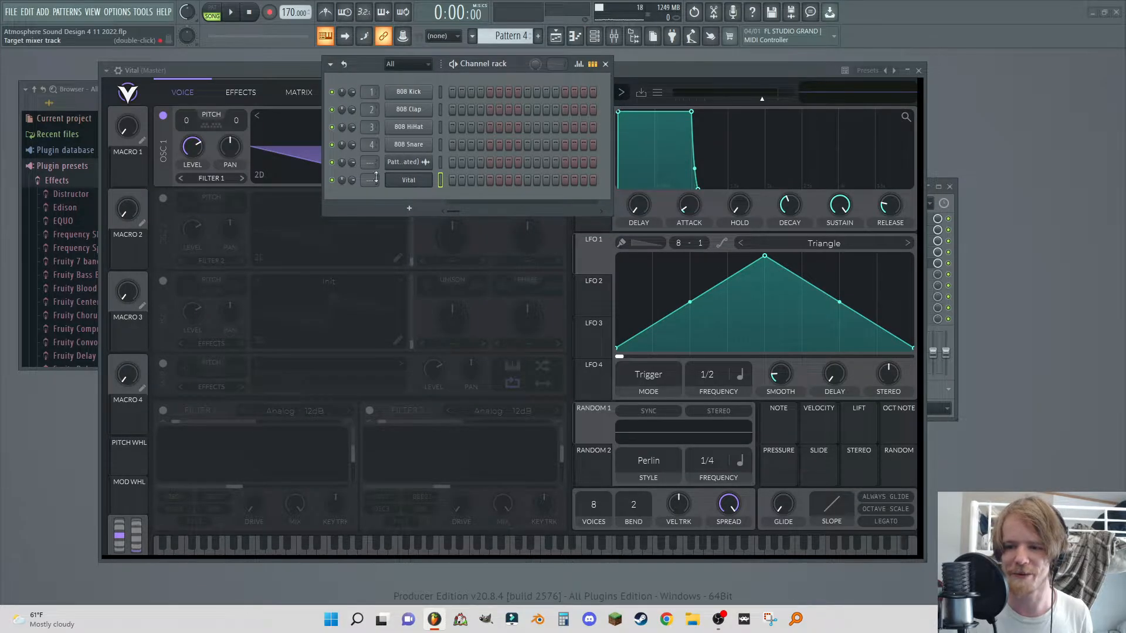
{"action": "scroll", "coordinate": [371, 181], "scroll_direction": "up", "scroll_amount": 2}
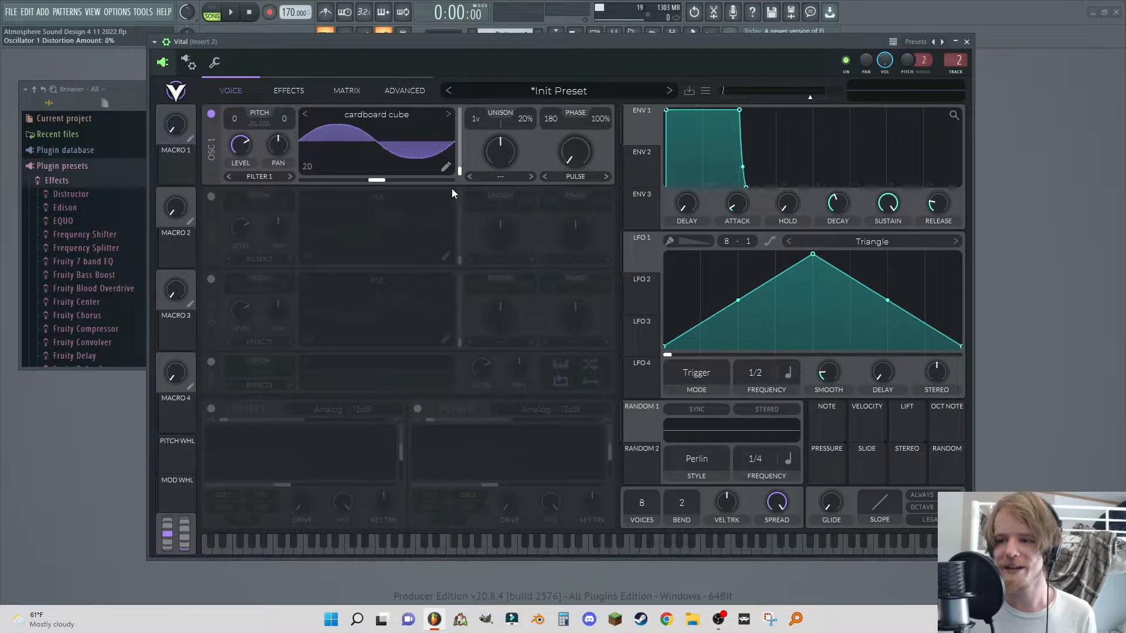
- Open the piano roll for Vital and draw a one-bar chord of A#3, A#4, F5, A#5 and C#6 in bar 1
{"action": "left_click", "coordinate": [969, 41]}
{"action": "right_click", "coordinate": [422, 179]}
{"action": "left_click", "coordinate": [453, 184]}
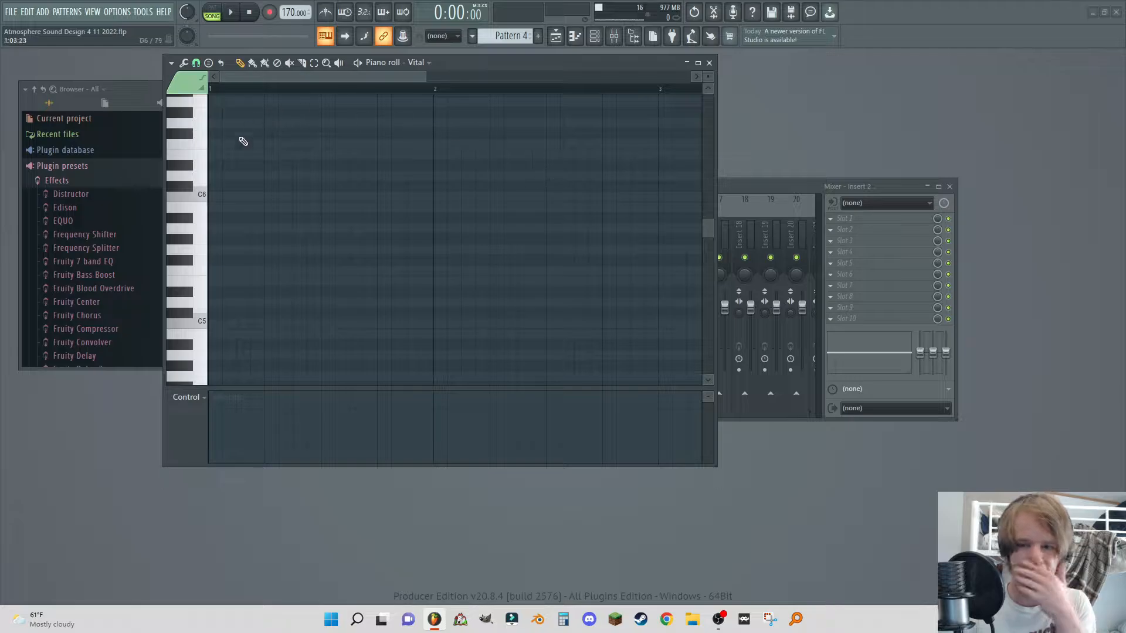
{"action": "mouse_move", "coordinate": [239, 193]}
{"action": "left_mouse_down"}
{"action": "mouse_move", "coordinate": [250, 191]}
{"action": "mouse_move", "coordinate": [223, 192]}
{"action": "mouse_move", "coordinate": [400, 218]}
{"action": "mouse_move", "coordinate": [185, 224]}
{"action": "left_mouse_up"}
{"action": "left_click_drag", "start_coordinate": [308, 282], "coordinate": [162, 261]}
{"action": "left_click_drag", "start_coordinate": [170, 321], "coordinate": [170, 337]}
{"action": "left_click_drag", "start_coordinate": [365, 451], "coordinate": [197, 449]}
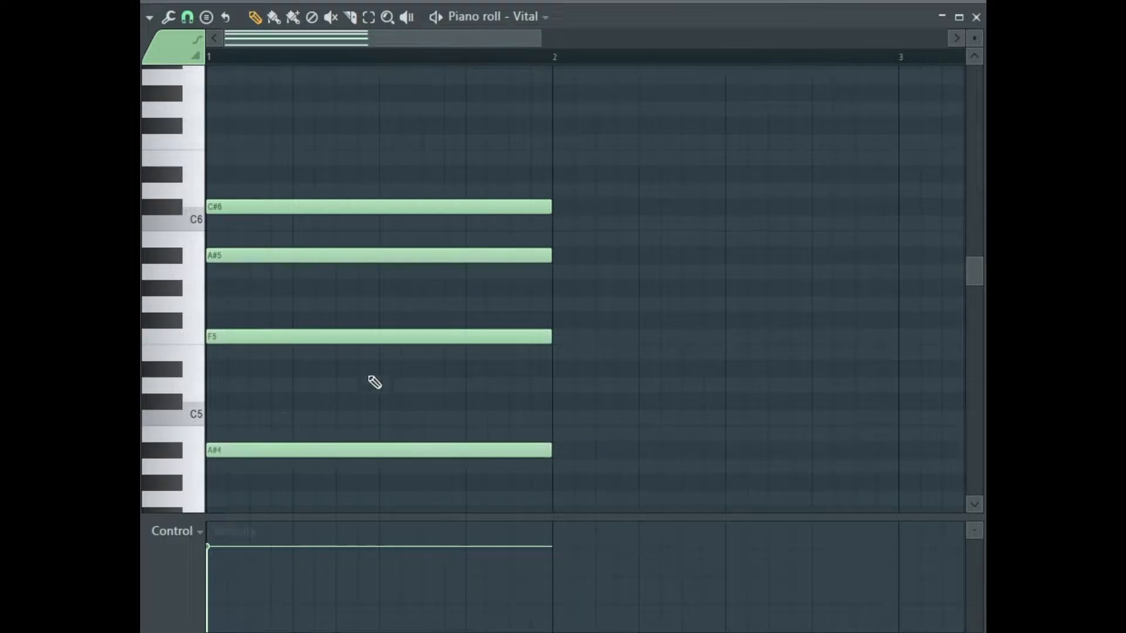
{"action": "scroll", "coordinate": [338, 399], "scroll_direction": "down", "scroll_amount": 5}
{"action": "left_click_drag", "start_coordinate": [319, 431], "coordinate": [142, 404]}
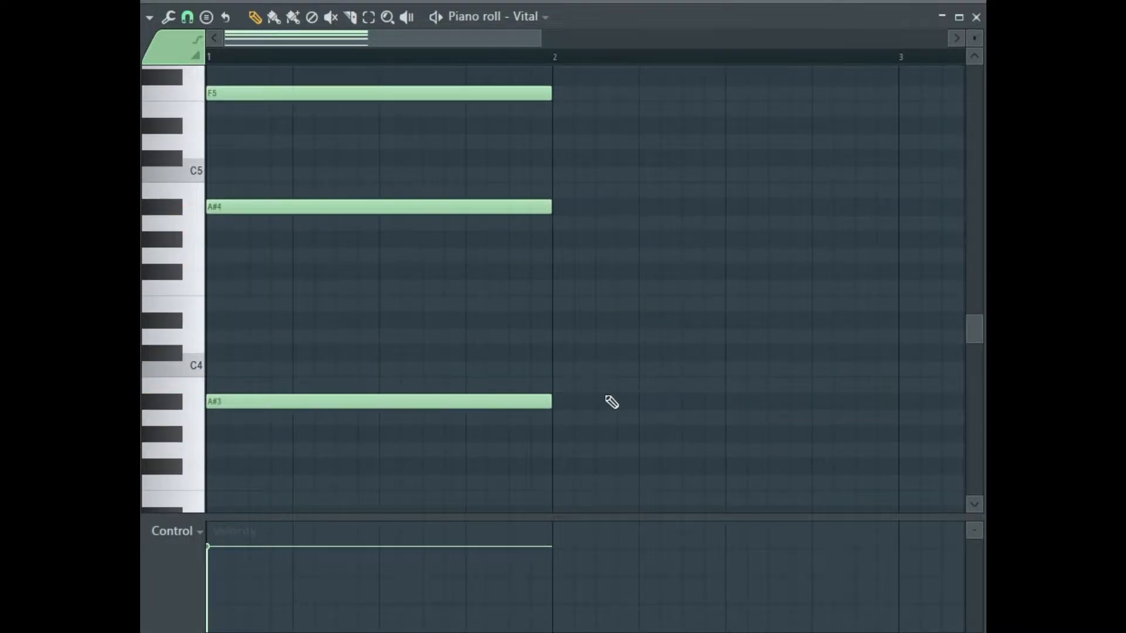
- Draw a one-bar chord of G#3, G#4, D#5, G#5 and C6 in bar 2
{"action": "left_click", "coordinate": [554, 433]}
{"action": "left_click_drag", "start_coordinate": [556, 229], "coordinate": [551, 252]}
{"action": "left_click", "coordinate": [556, 113]}
{"action": "mouse_move", "coordinate": [556, 113]}
{"action": "left_mouse_down"}
{"action": "mouse_move", "coordinate": [550, 148]}
{"action": "mouse_move", "coordinate": [551, 133]}
{"action": "left_mouse_up"}
{"action": "scroll", "coordinate": [577, 152], "scroll_direction": "up", "scroll_amount": 3}
{"action": "left_click_drag", "start_coordinate": [553, 178], "coordinate": [550, 203]}
{"action": "left_click", "coordinate": [556, 122]}
- Draw a one-bar chord in bar 3 that includes D#4, D#5 and A#5
{"action": "left_click_drag", "start_coordinate": [442, 37], "coordinate": [582, 45]}
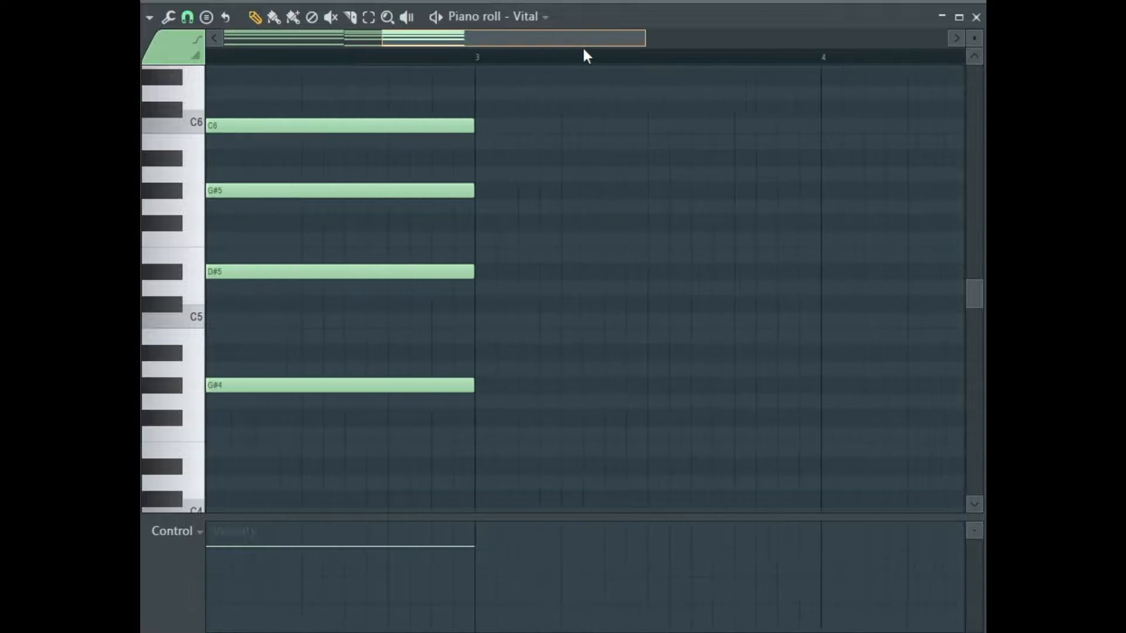
{"action": "scroll", "coordinate": [440, 160], "scroll_direction": "up", "scroll_amount": 3}
{"action": "left_click_drag", "start_coordinate": [443, 207], "coordinate": [433, 225]}
{"action": "left_click_drag", "start_coordinate": [448, 289], "coordinate": [454, 362]}
{"action": "scroll", "coordinate": [461, 337], "scroll_direction": "down", "scroll_amount": 3}
{"action": "left_click_drag", "start_coordinate": [448, 239], "coordinate": [455, 326]}
{"action": "scroll", "coordinate": [458, 292], "scroll_direction": "down", "scroll_amount": 3}
- Draw a one-bar chord in bar 4 that includes F#3 and A#4, and close the piano roll
{"action": "left_click_drag", "start_coordinate": [453, 42], "coordinate": [575, 57]}
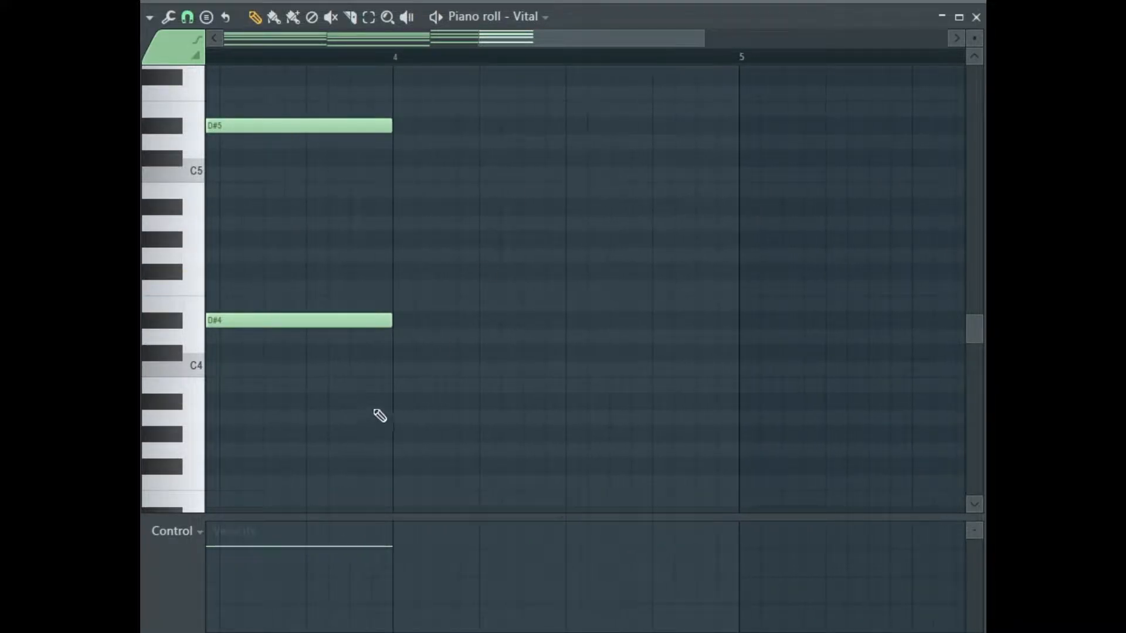
{"action": "left_click_drag", "start_coordinate": [394, 415], "coordinate": [390, 469]}
{"action": "left_click", "coordinate": [385, 214]}
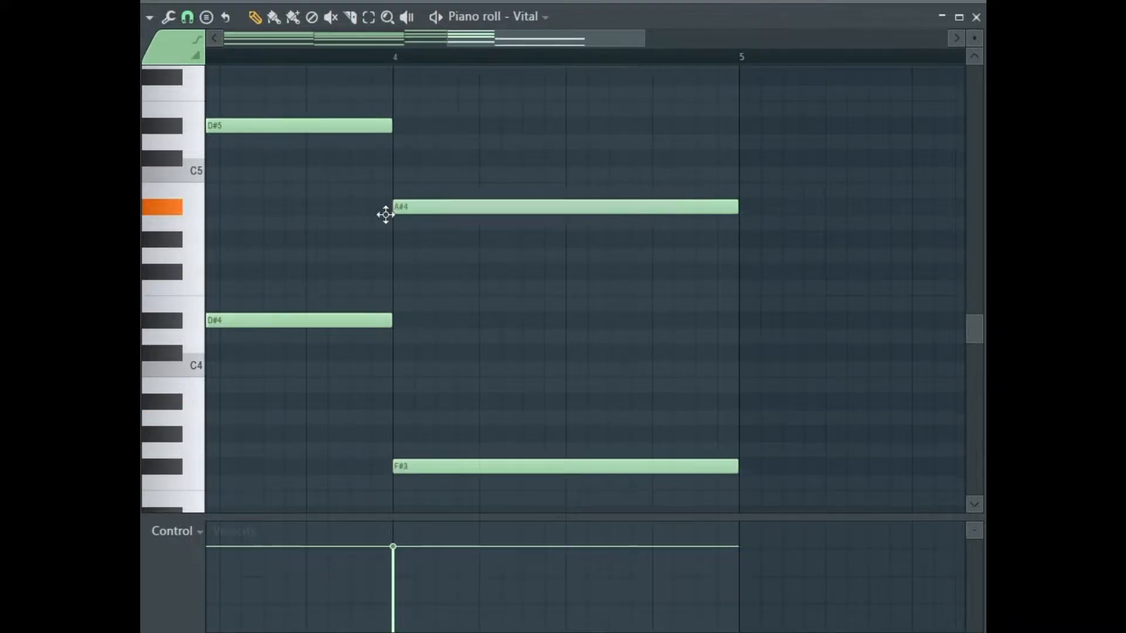
{"action": "scroll", "coordinate": [416, 146], "scroll_direction": "up", "scroll_amount": 2}
{"action": "left_click_drag", "start_coordinate": [392, 206], "coordinate": [390, 259]}
{"action": "left_click_drag", "start_coordinate": [399, 124], "coordinate": [399, 100]}
{"action": "left_click_drag", "start_coordinate": [395, 194], "coordinate": [401, 166]}
{"action": "left_click_drag", "start_coordinate": [625, 39], "coordinate": [402, 38]}
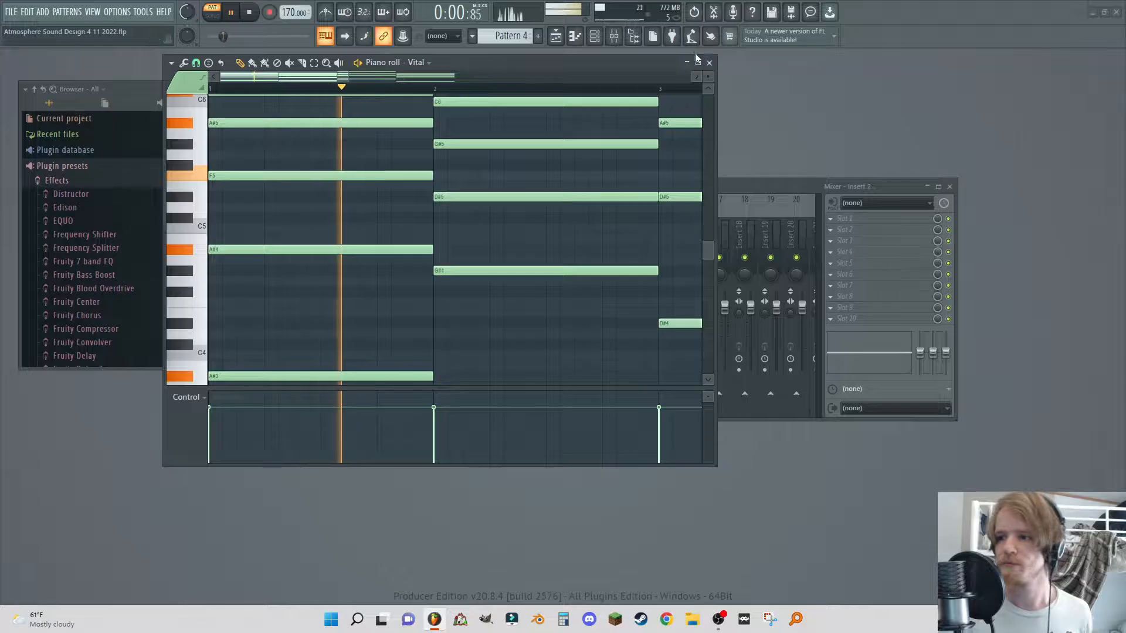
{"action": "left_click", "coordinate": [710, 63]}
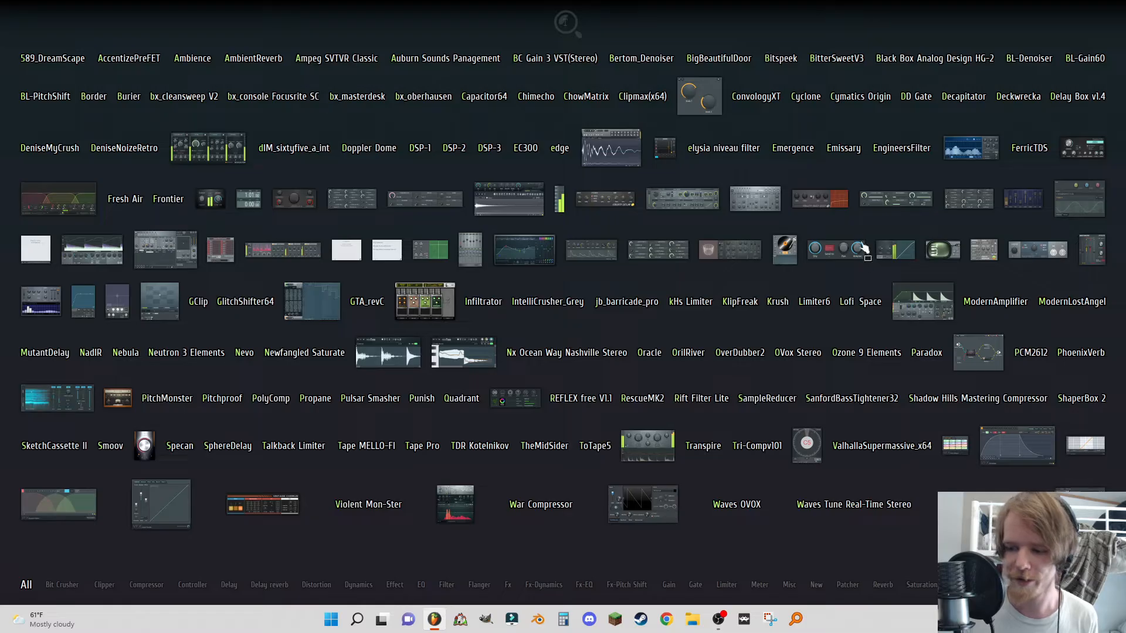
- Load Patcher on mixer insert 2 and add the Ambience reverb between its input and output
{"action": "mouse_move", "coordinate": [849, 577]}
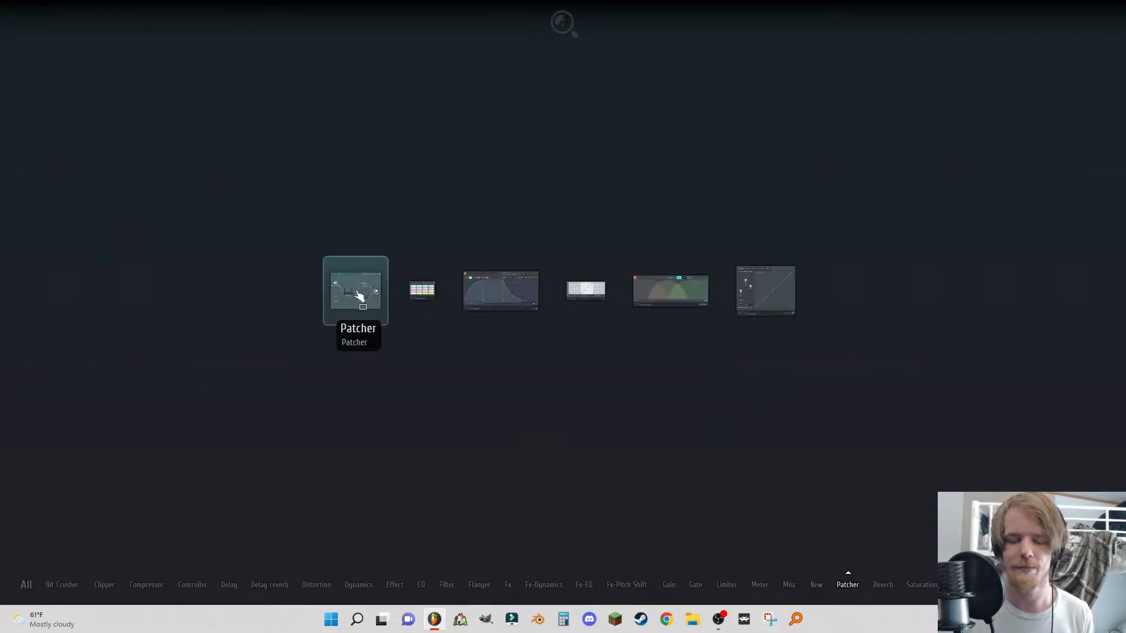
{"action": "left_click", "coordinate": [357, 291]}
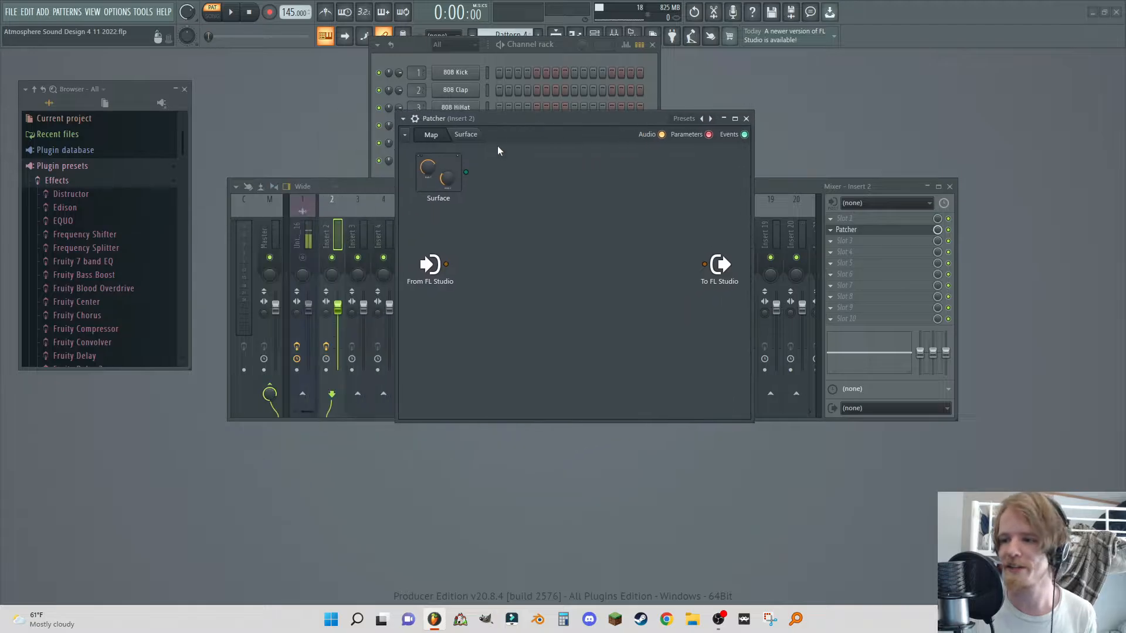
{"action": "right_click", "coordinate": [546, 192]}
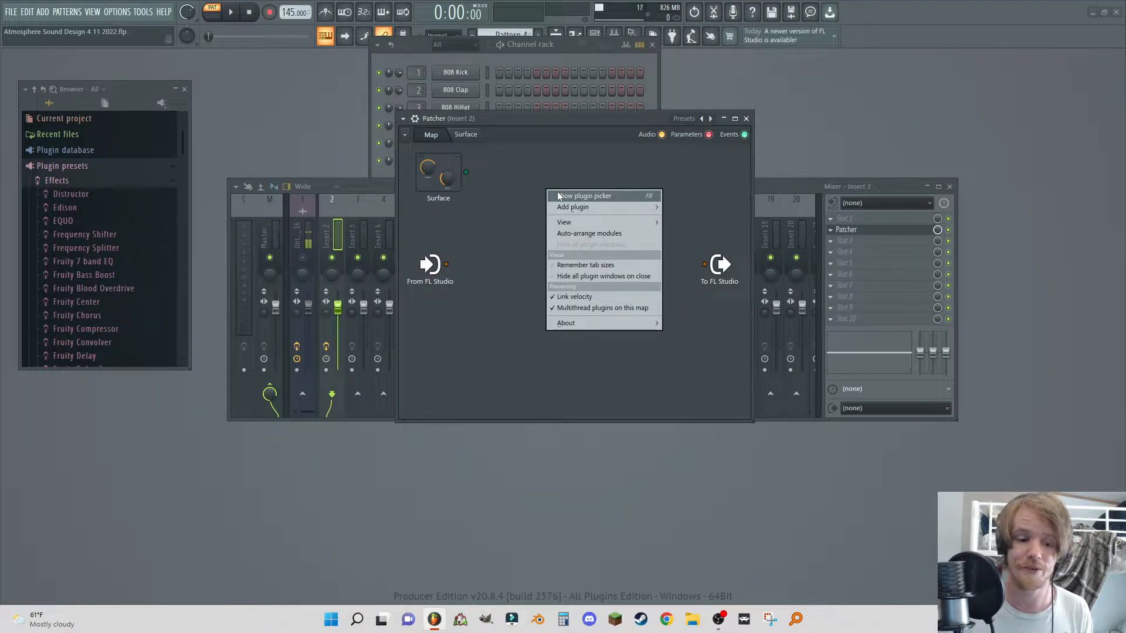
{"action": "left_click", "coordinate": [556, 195]}
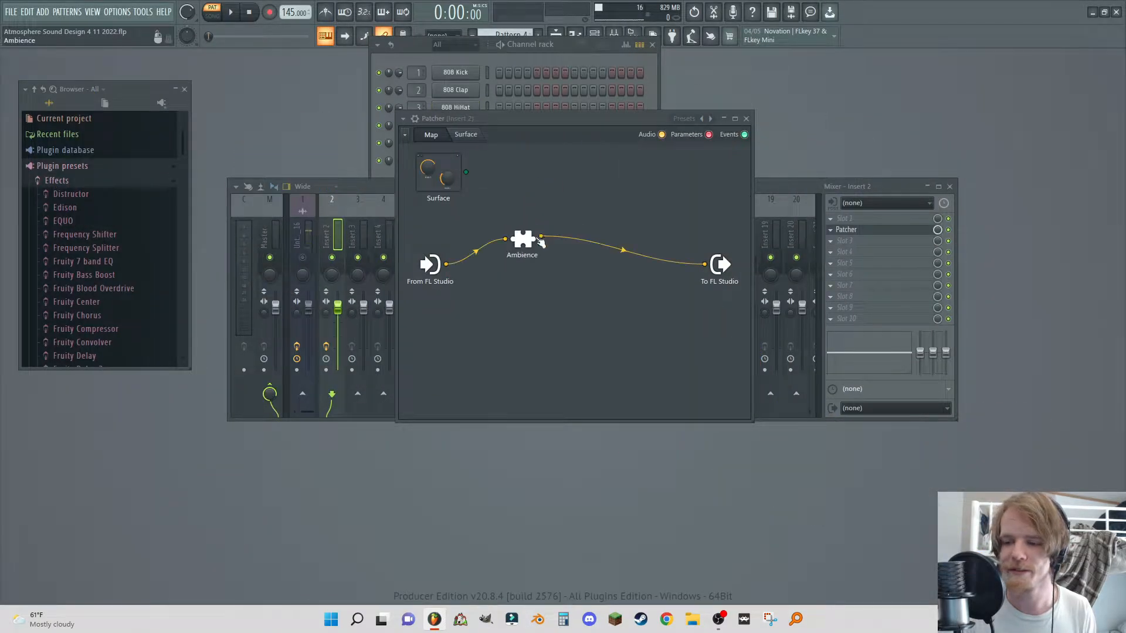
{"action": "left_click_drag", "start_coordinate": [535, 247], "coordinate": [574, 232]}
- Play the pattern and set Ambience's decay time to 15796 ms, diffusion to 92% and size to 89%
{"action": "left_click", "coordinate": [425, 55]}
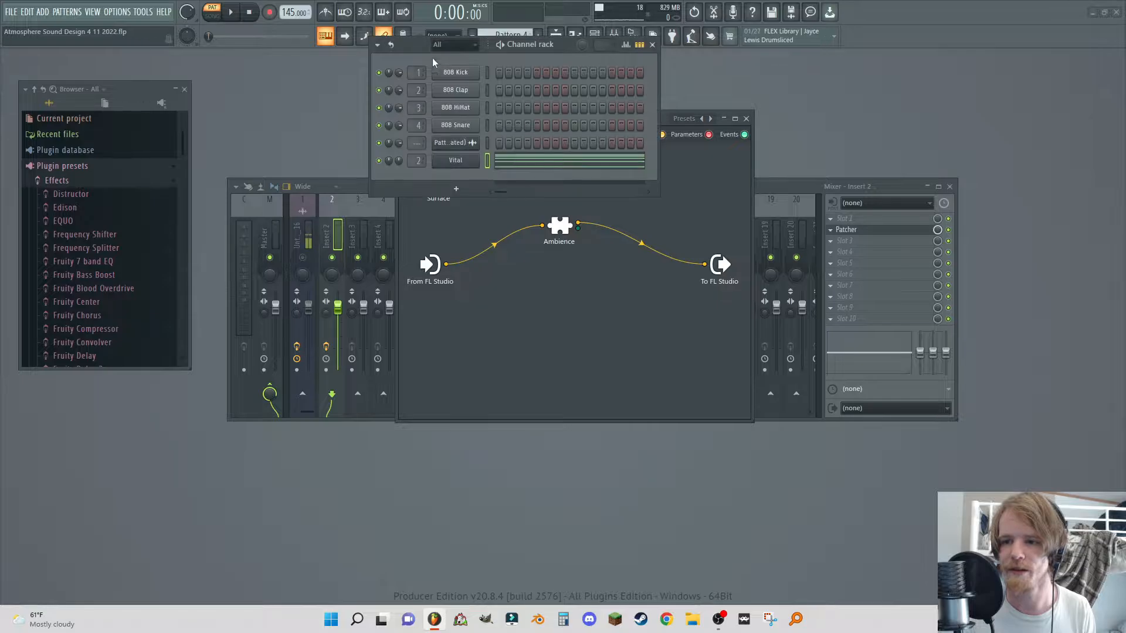
{"action": "left_click", "coordinate": [229, 13]}
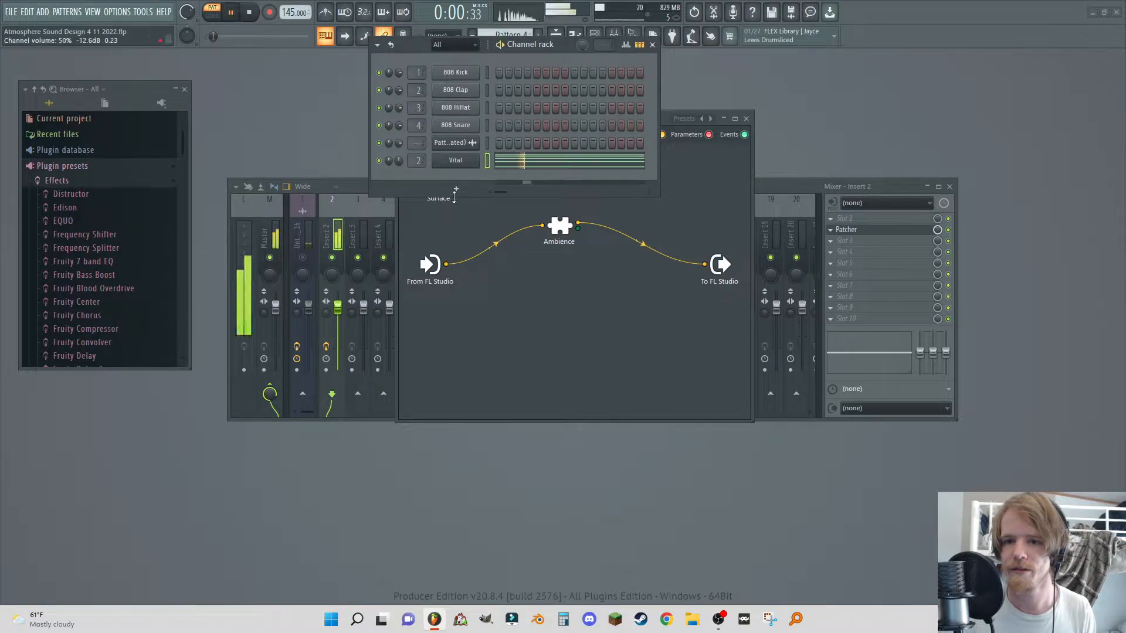
{"action": "left_click", "coordinate": [560, 226]}
{"action": "left_click_drag", "start_coordinate": [550, 229], "coordinate": [477, 72]}
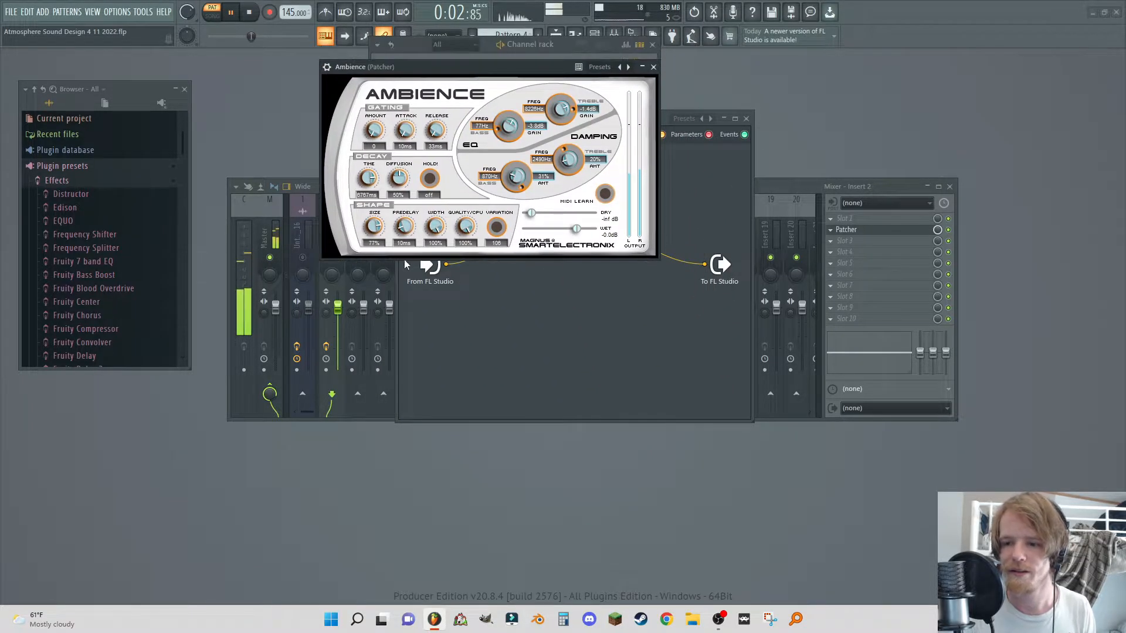
{"action": "left_click_drag", "start_coordinate": [363, 183], "coordinate": [366, 175]}
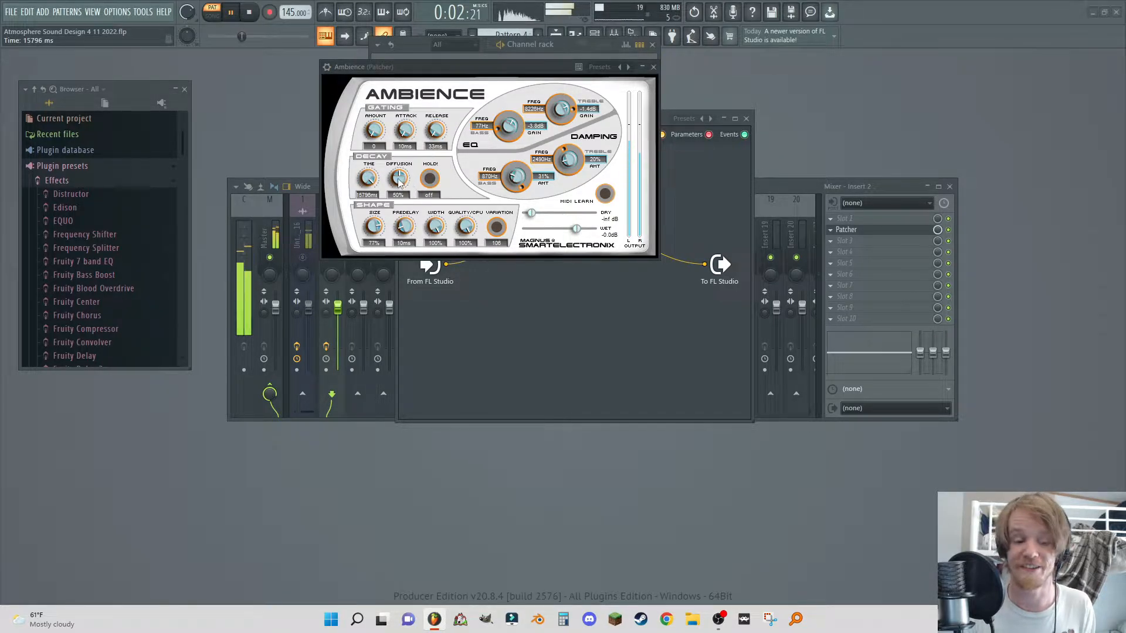
{"action": "left_click_drag", "start_coordinate": [375, 227], "coordinate": [376, 217]}
- Set Ambience's EQ bass to 1065 Hz at -12.2 dB and treble to 2401 Hz at 5.0 dB, and close the plugin
{"action": "left_click_drag", "start_coordinate": [509, 84], "coordinate": [506, 86]}
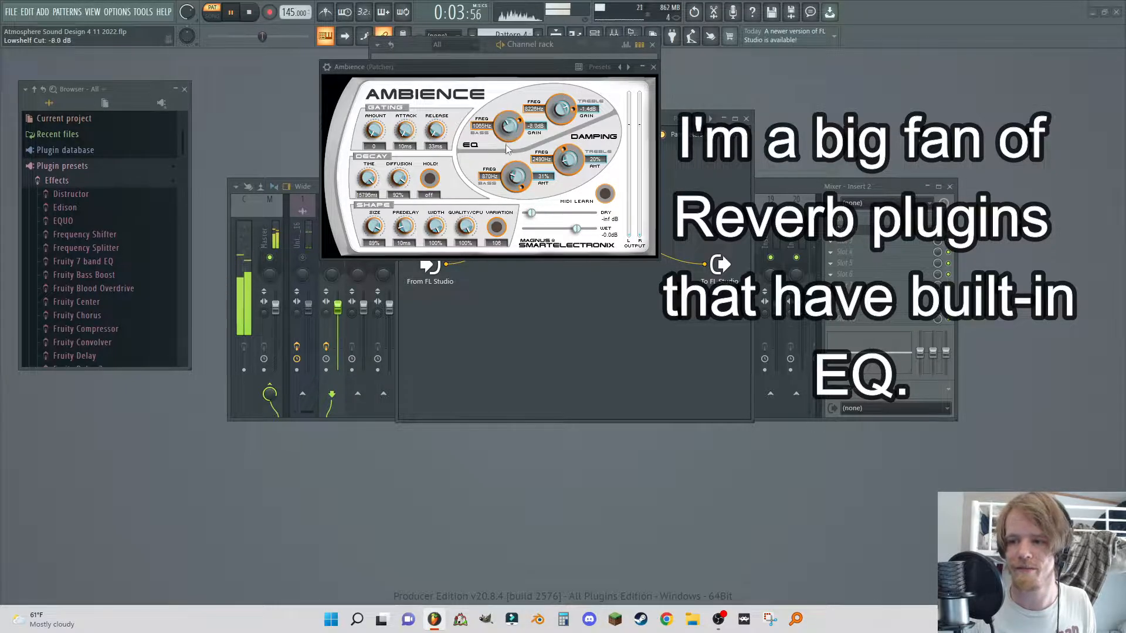
{"action": "left_click_drag", "start_coordinate": [504, 154], "coordinate": [505, 161]}
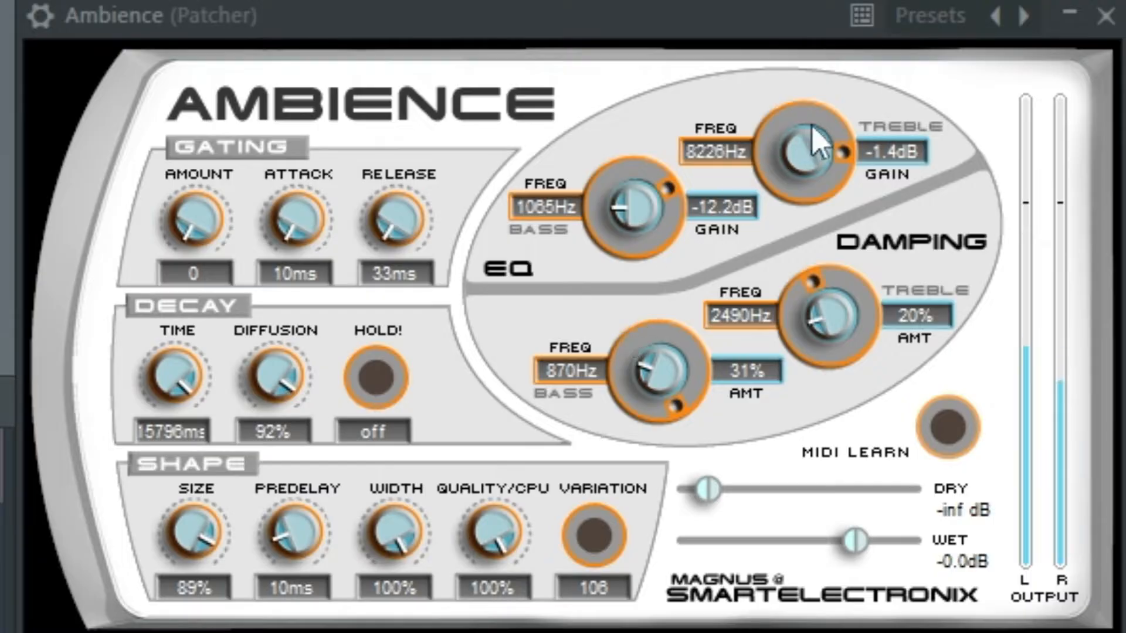
{"action": "left_click_drag", "start_coordinate": [839, 120], "coordinate": [748, 161]}
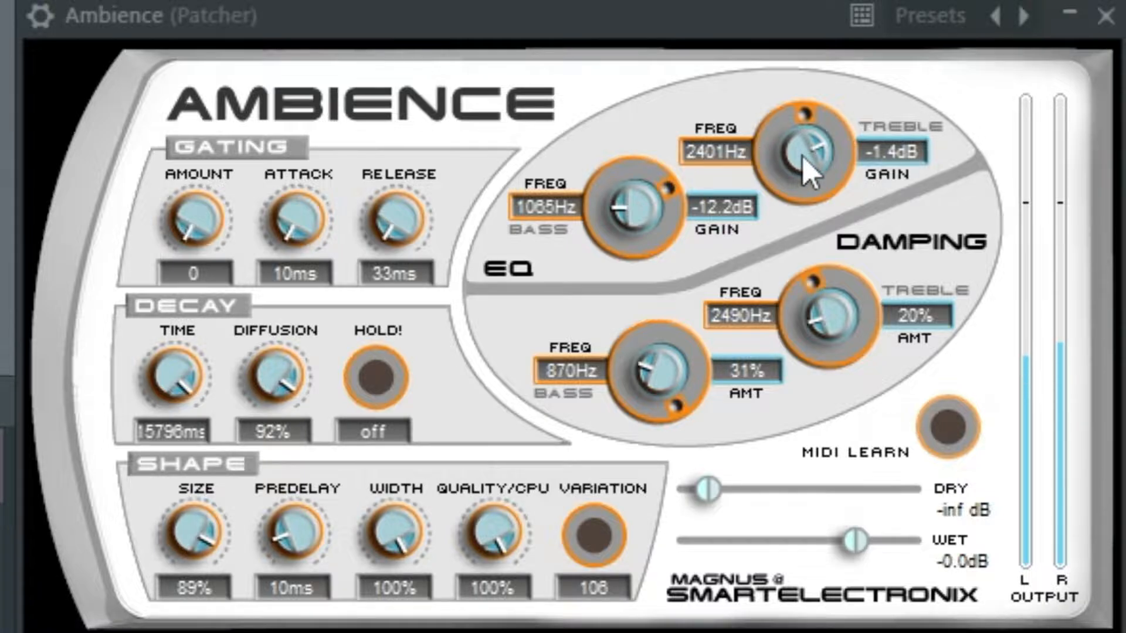
{"action": "left_click_drag", "start_coordinate": [807, 157], "coordinate": [853, 47]}
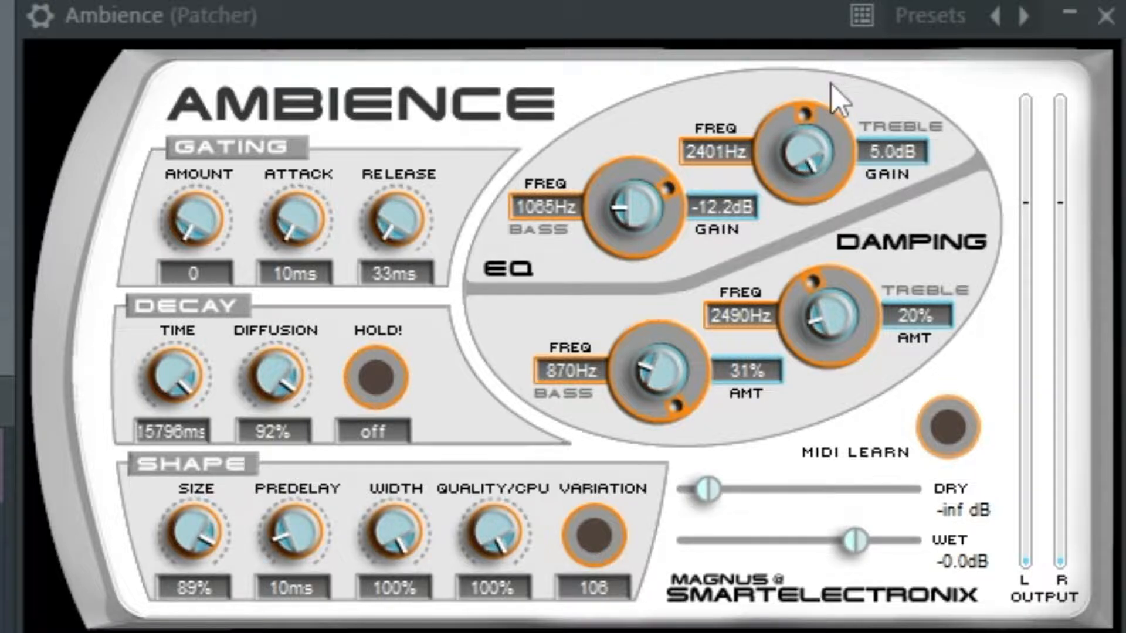
{"action": "left_click", "coordinate": [1105, 16]}
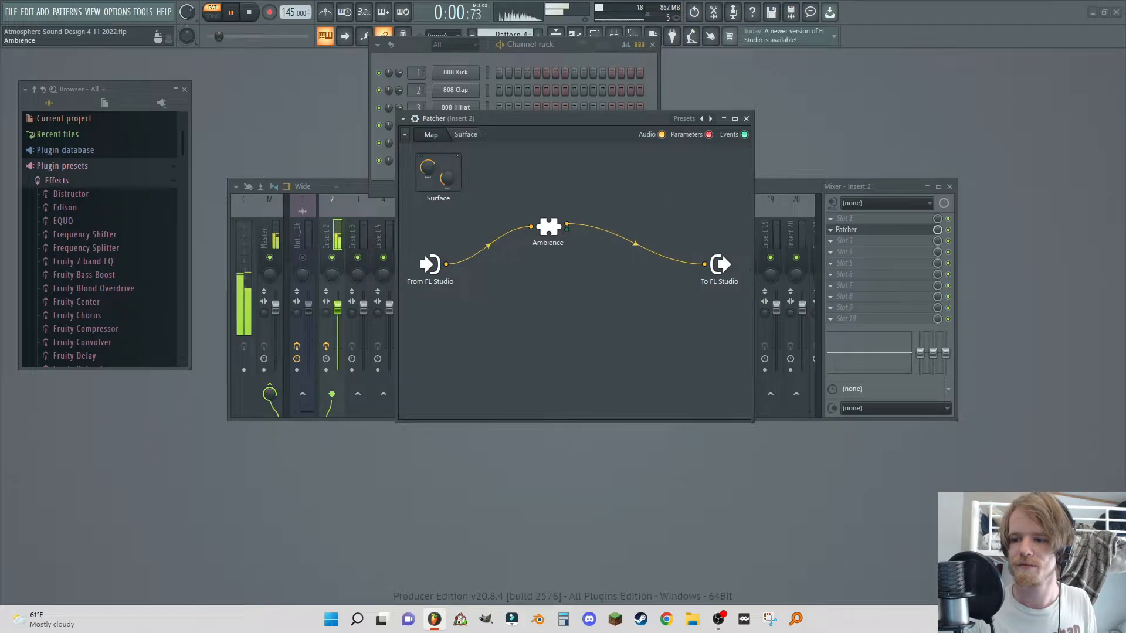
- Add ShaperBox 2 to the Patcher map between Ambience and the output
{"action": "left_click_drag", "start_coordinate": [548, 226], "coordinate": [498, 234]}
{"action": "right_click", "coordinate": [570, 192]}
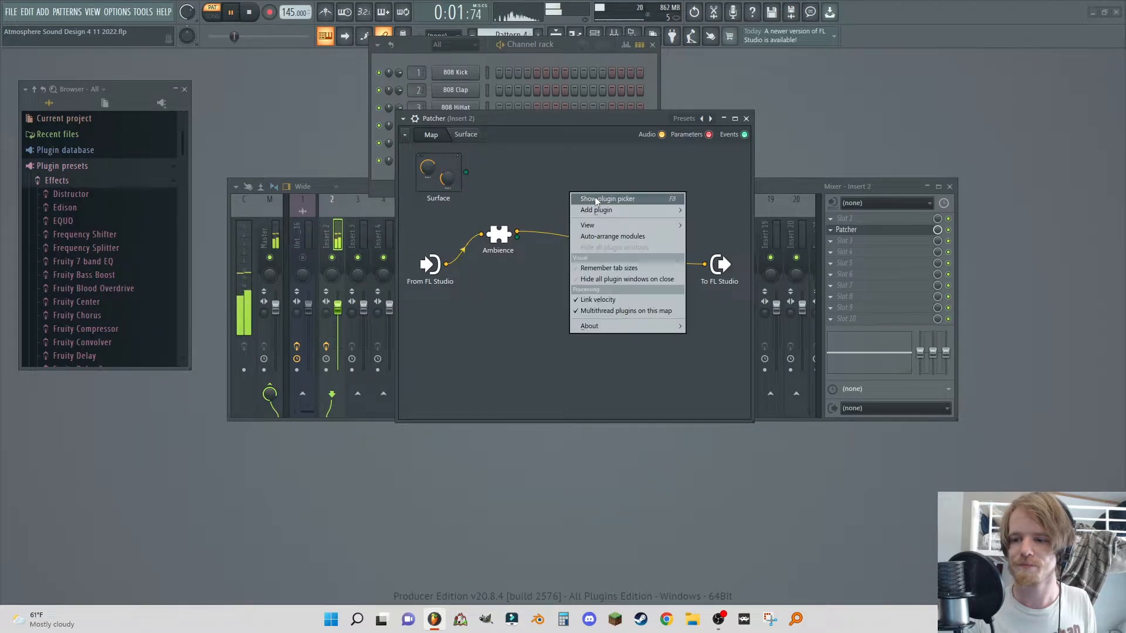
{"action": "left_click", "coordinate": [595, 197]}
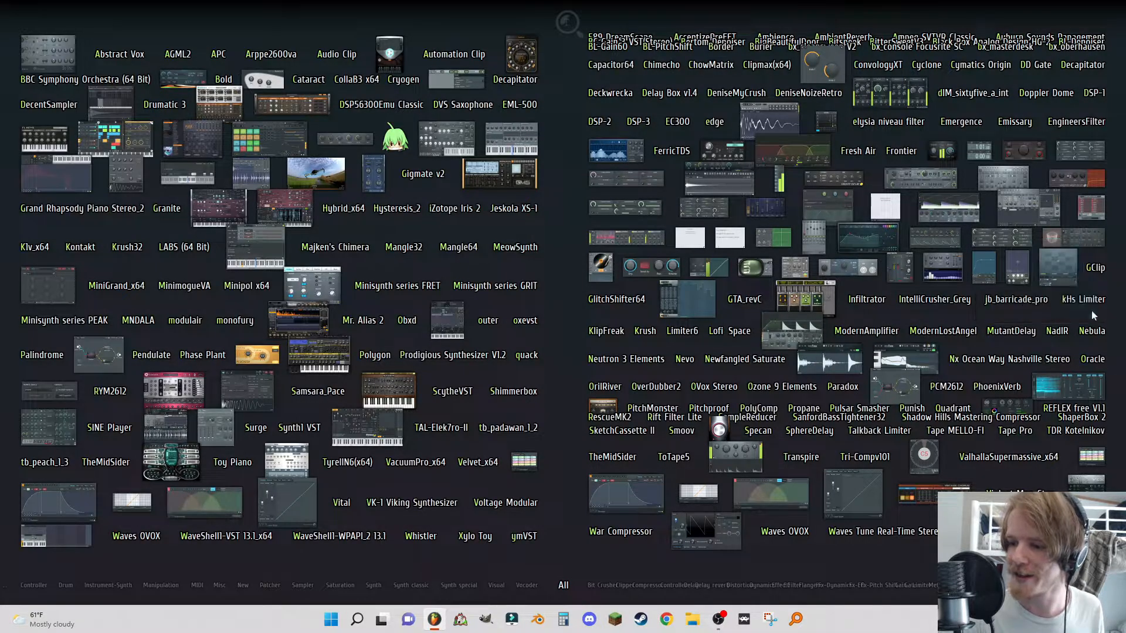
{"action": "left_click_drag", "start_coordinate": [1082, 418], "coordinate": [549, 188]}
{"action": "mouse_move", "coordinate": [704, 264]}
{"action": "left_mouse_down"}
{"action": "mouse_move", "coordinate": [524, 189]}
{"action": "mouse_move", "coordinate": [704, 264]}
{"action": "left_mouse_up"}
{"action": "left_click_drag", "start_coordinate": [546, 192], "coordinate": [573, 194]}
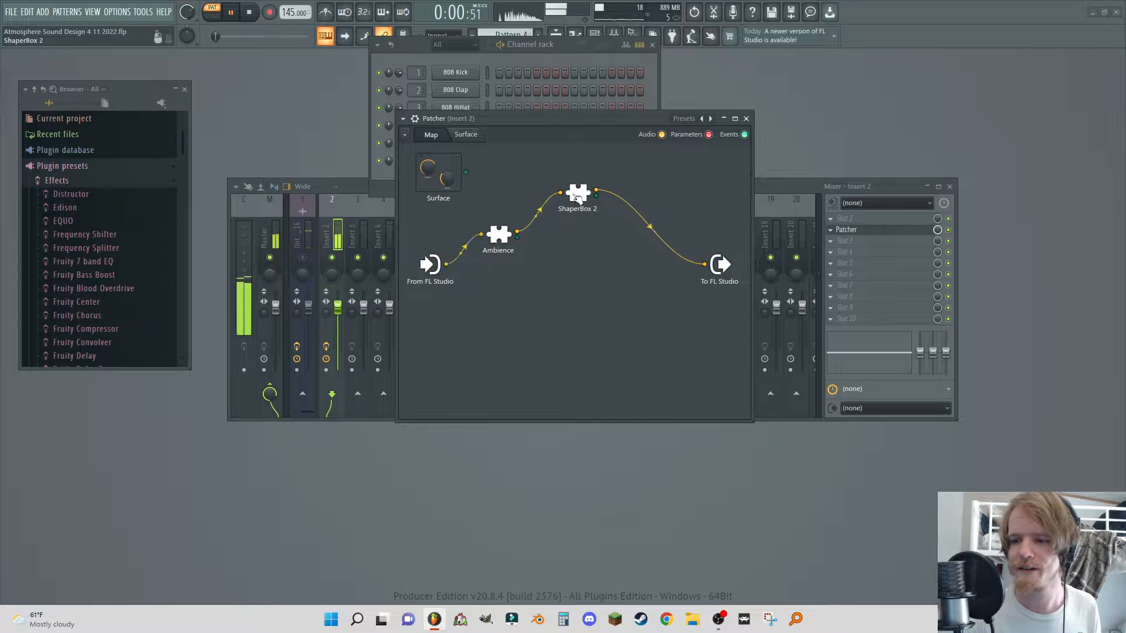
- Add a Volume shaper in ShaperBox 2 and bend its one-bar curve into a smooth dip to silence near 2/4
{"action": "double_click", "coordinate": [573, 195]}
{"action": "left_click_drag", "start_coordinate": [420, 154], "coordinate": [433, 9]}
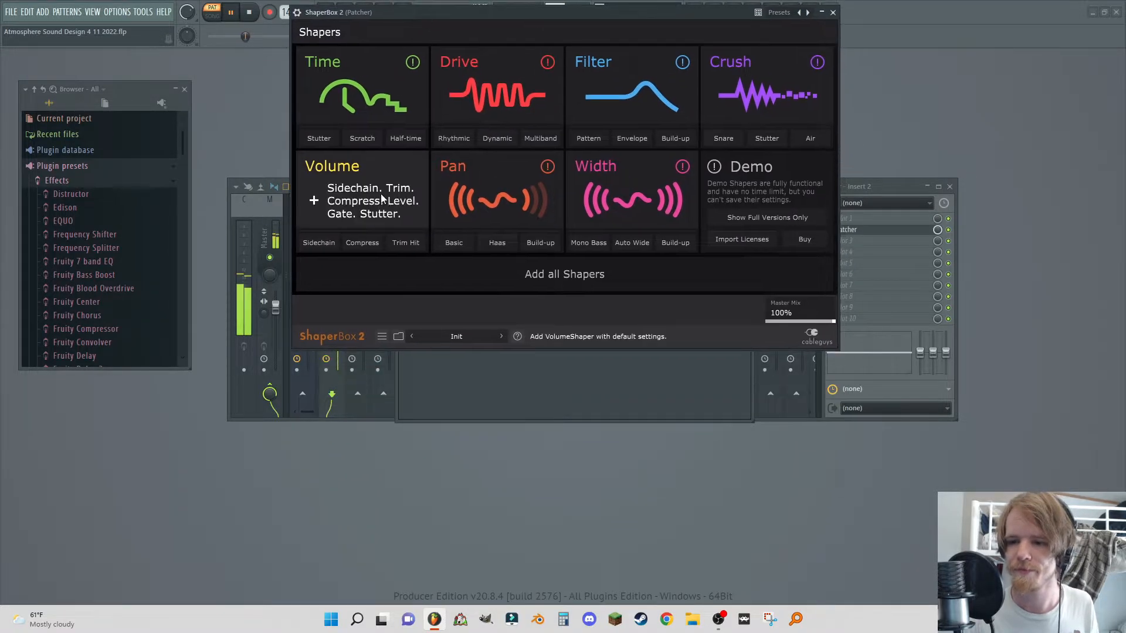
{"action": "left_click", "coordinate": [360, 196]}
{"action": "left_click_drag", "start_coordinate": [569, 255], "coordinate": [563, 254]}
{"action": "left_click_drag", "start_coordinate": [543, 205], "coordinate": [546, 228]}
{"action": "left_click_drag", "start_coordinate": [691, 158], "coordinate": [713, 124]}
{"action": "left_click_drag", "start_coordinate": [389, 148], "coordinate": [397, 129]}
{"action": "left_click_drag", "start_coordinate": [714, 125], "coordinate": [712, 121]}
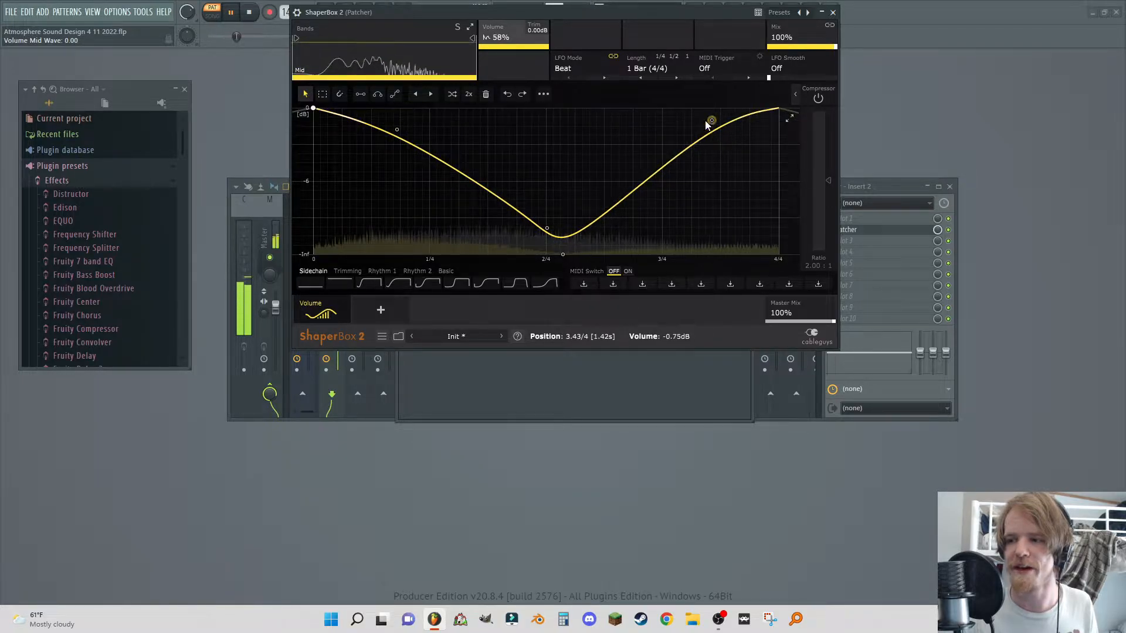
{"action": "left_click_drag", "start_coordinate": [398, 130], "coordinate": [402, 128]}
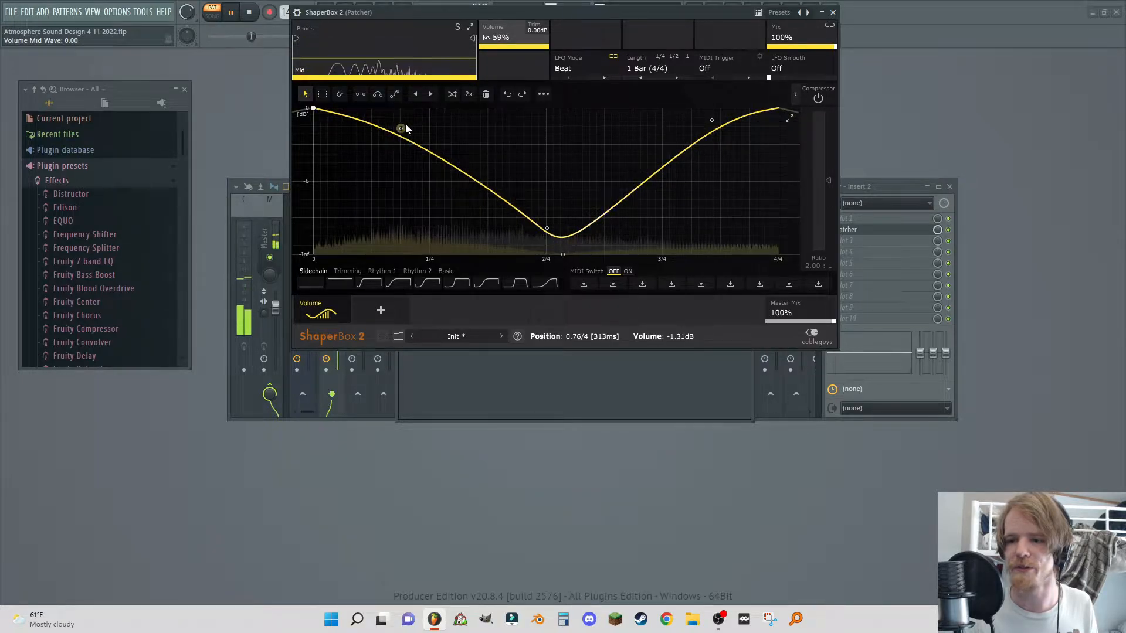
{"action": "left_click", "coordinate": [833, 13]}
- Reposition Ambience and ShaperBox 2 on the Patcher map, and insert SanfordBassTightener32 between ShaperBox 2 and the output
{"action": "left_click_drag", "start_coordinate": [561, 182], "coordinate": [527, 190]}
{"action": "left_click_drag", "start_coordinate": [498, 235], "coordinate": [489, 246]}
{"action": "left_click_drag", "start_coordinate": [545, 202], "coordinate": [525, 249]}
{"action": "right_click", "coordinate": [590, 266]}
{"action": "left_click", "coordinate": [610, 285]}
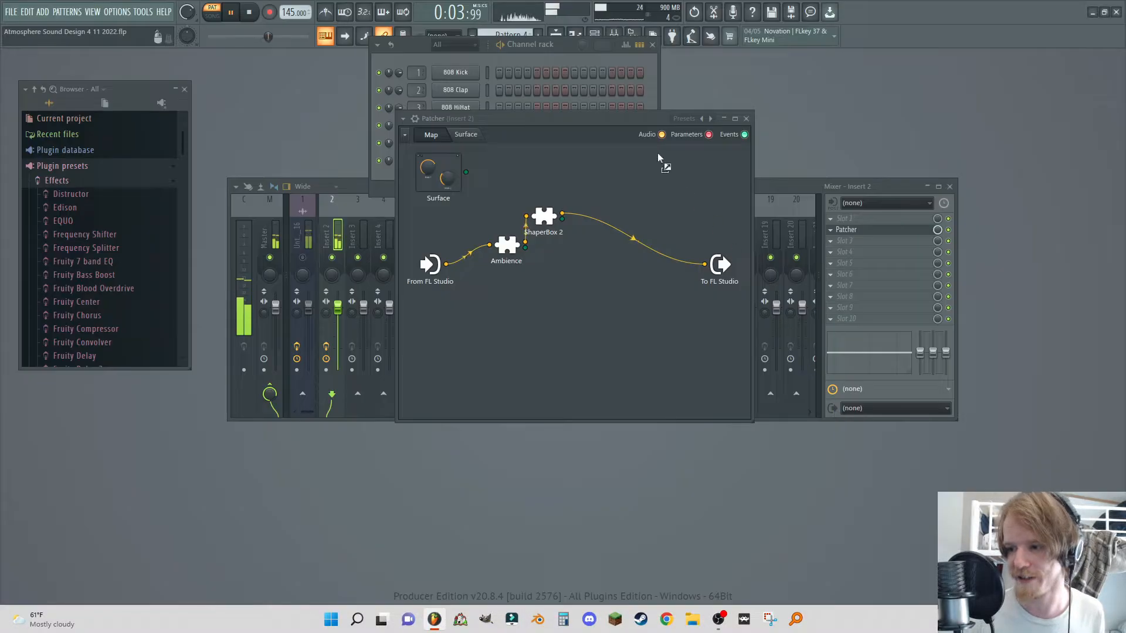
{"action": "left_click", "coordinate": [582, 274]}
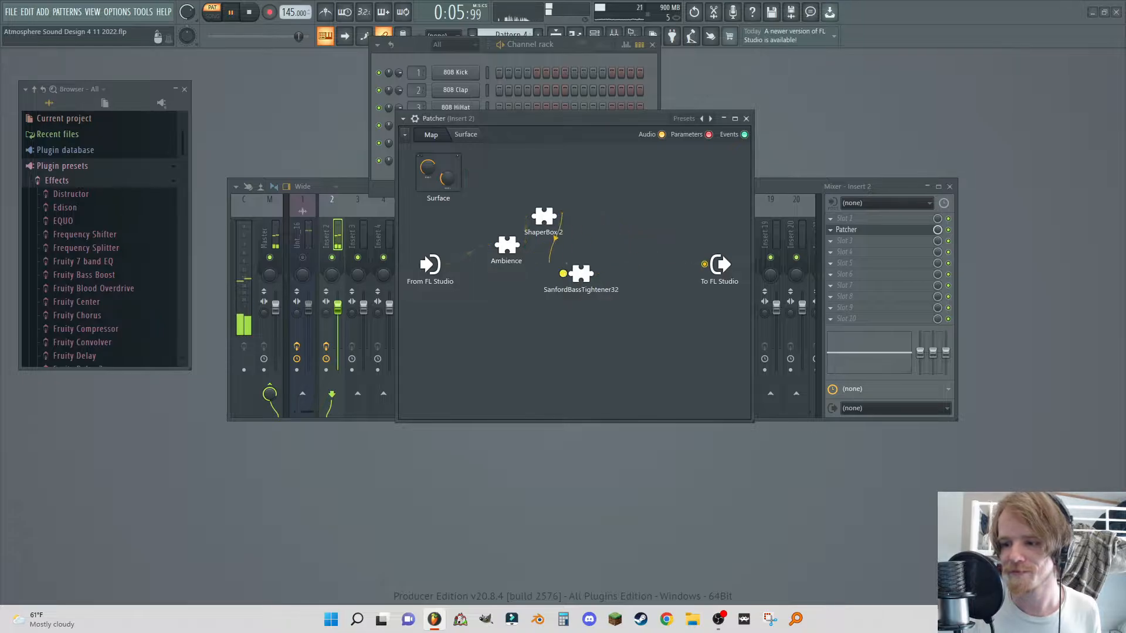
{"action": "left_click_drag", "start_coordinate": [564, 274], "coordinate": [564, 274]}
{"action": "left_click_drag", "start_coordinate": [598, 271], "coordinate": [644, 260]}
{"action": "left_click_drag", "start_coordinate": [580, 274], "coordinate": [610, 220]}
- Set Sanford Bass Tightener's output to both, slope to -24 and cutoff frequency to 4096 Hz, and close the plugin
{"action": "double_click", "coordinate": [609, 220]}
{"action": "left_click", "coordinate": [460, 331]}
{"action": "left_click", "coordinate": [496, 331]}
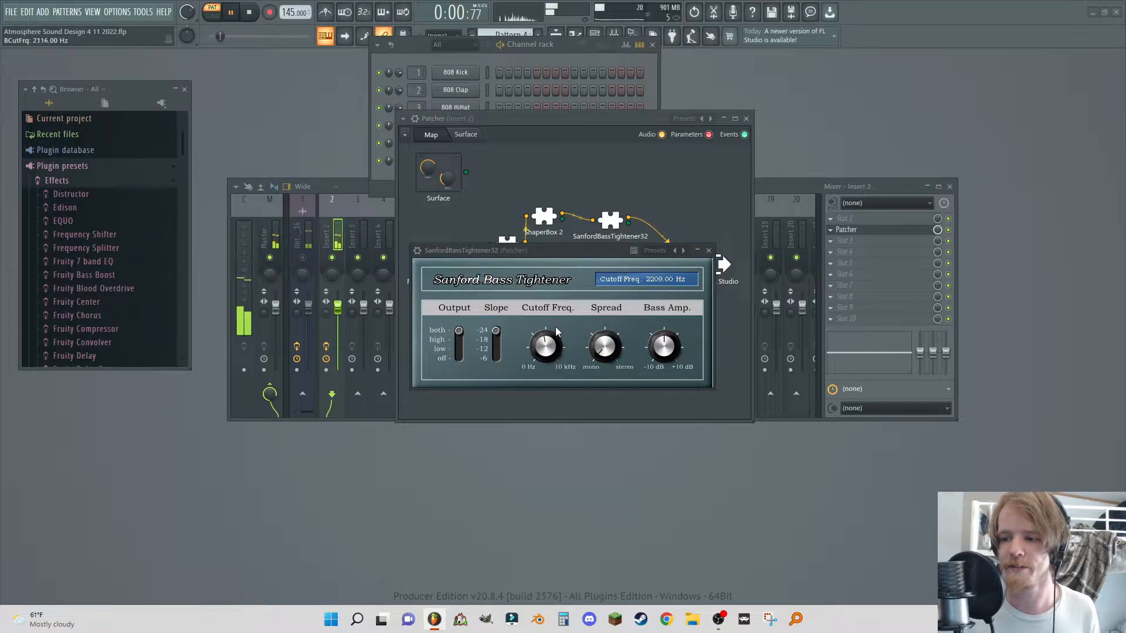
{"action": "left_click_drag", "start_coordinate": [557, 324], "coordinate": [551, 318]}
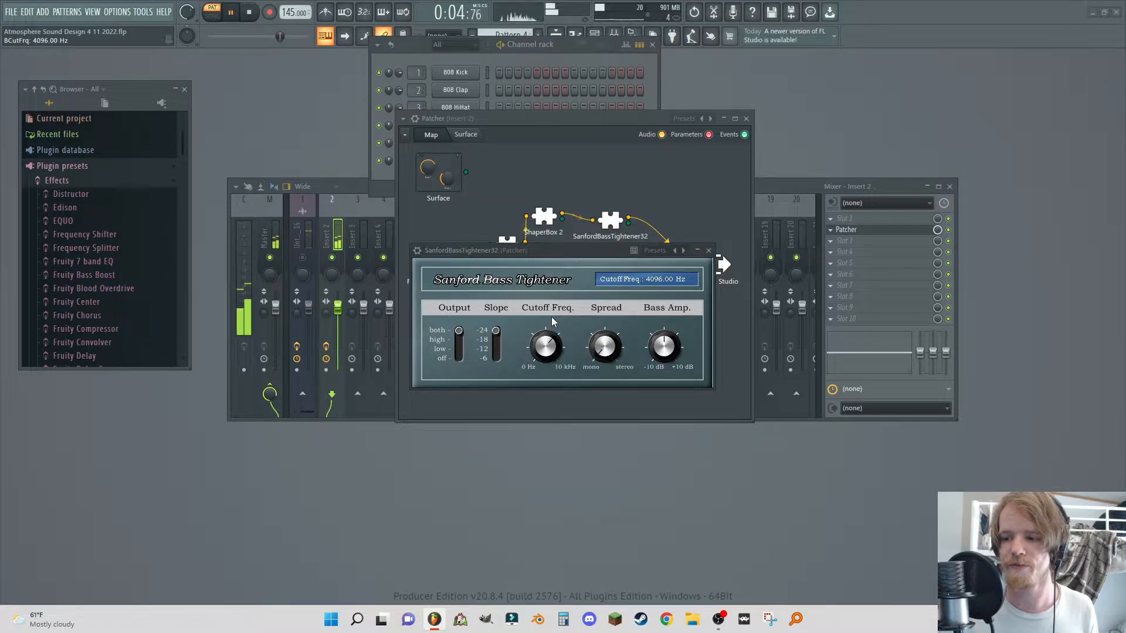
{"action": "left_click", "coordinate": [708, 250]}
- Shift Ambience, ShaperBox 2 and SanfordBassTightener32 higher on the Patcher map to make room for more modules
{"action": "left_click_drag", "start_coordinate": [507, 244], "coordinate": [489, 194]}
{"action": "left_click_drag", "start_coordinate": [544, 217], "coordinate": [489, 201]}
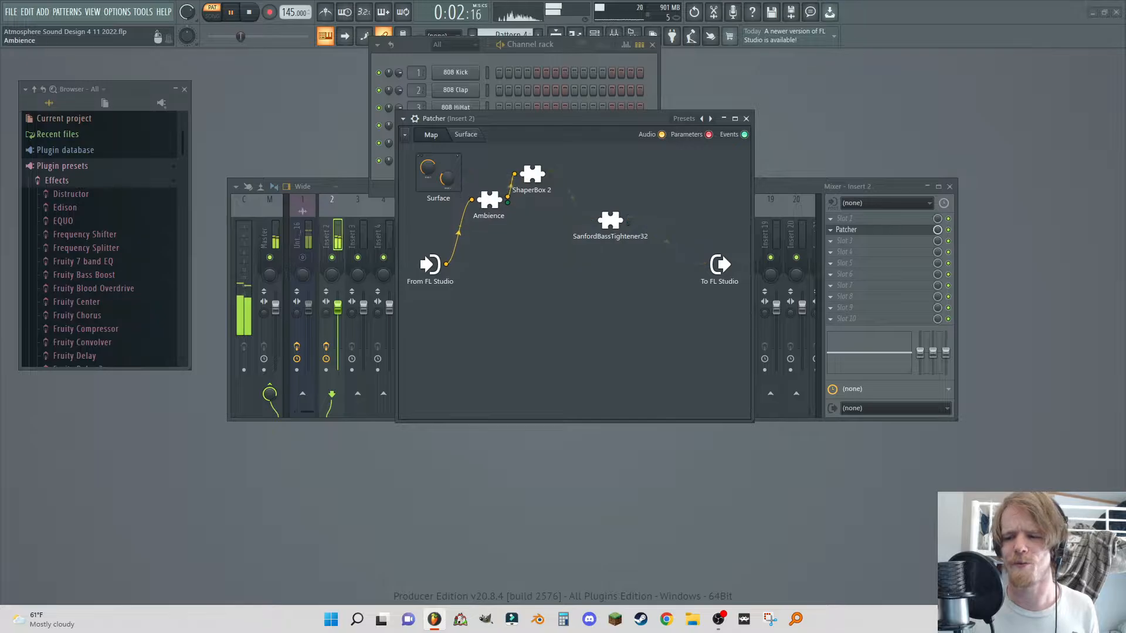
{"action": "left_click_drag", "start_coordinate": [608, 223], "coordinate": [590, 186]}
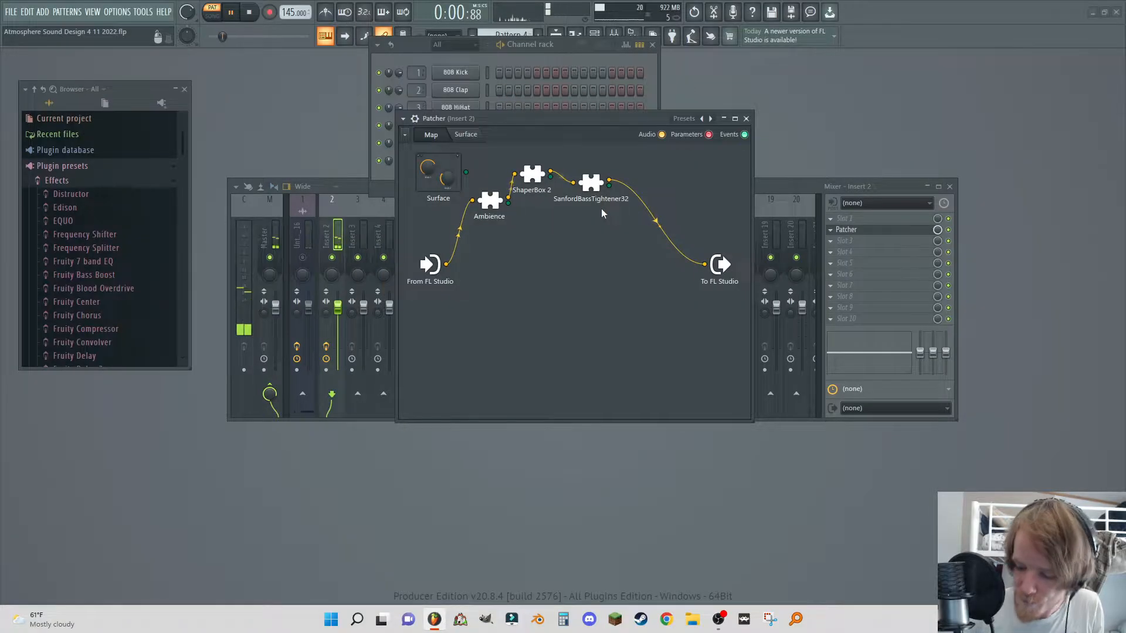
- Add Burier to the Patcher map between SanfordBassTightener32 and the output
{"action": "right_click", "coordinate": [649, 274]}
{"action": "left_click", "coordinate": [669, 284]}
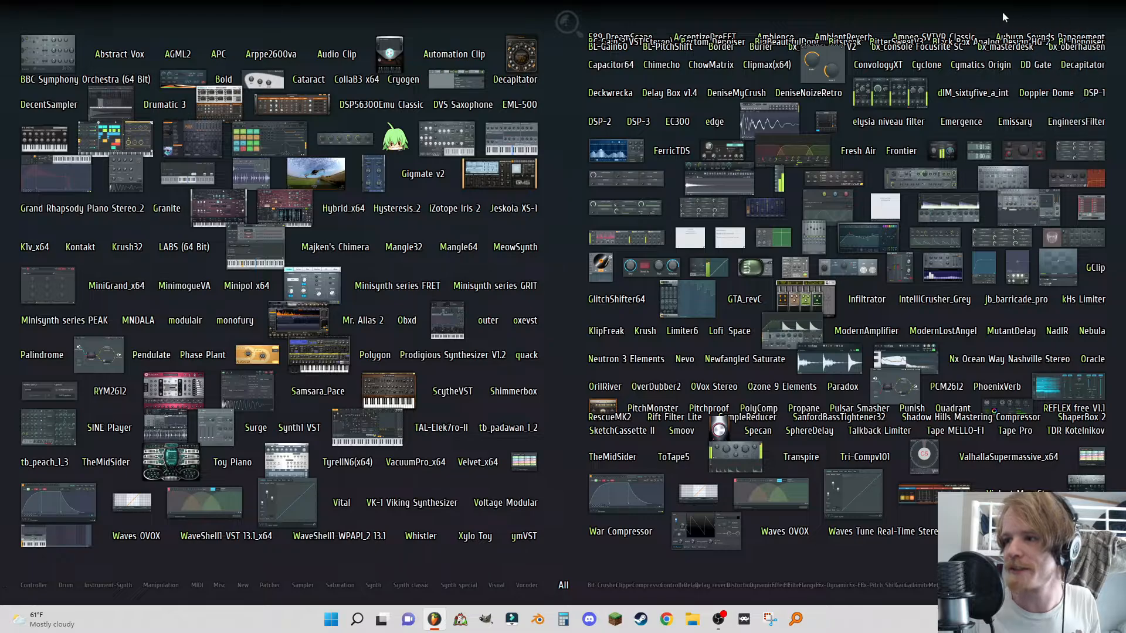
{"action": "left_click", "coordinate": [780, 52]}
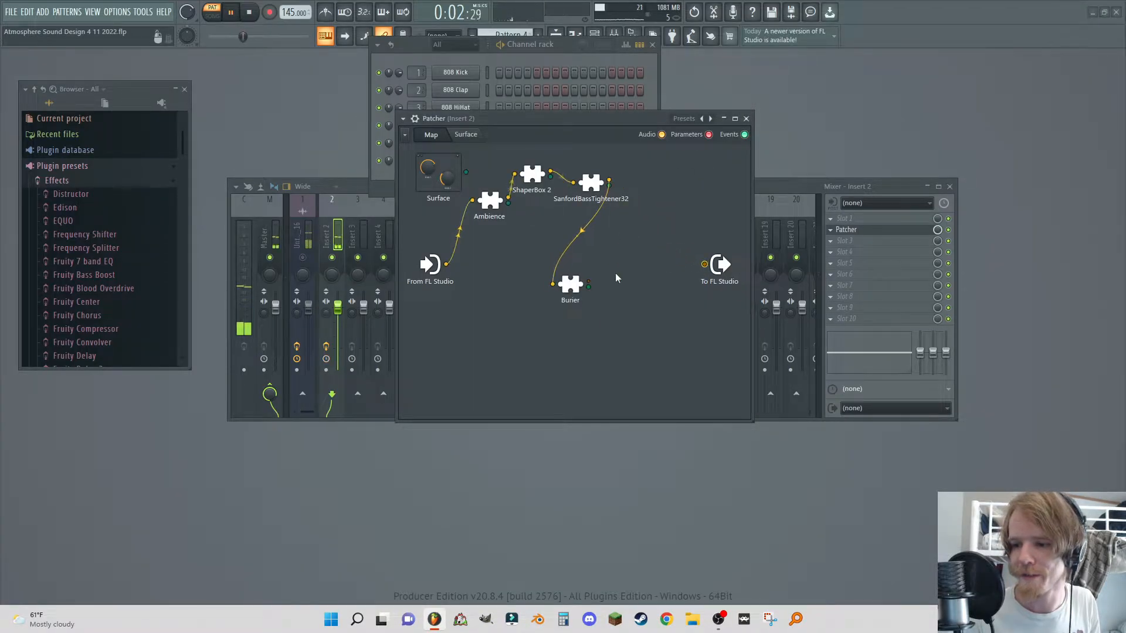
{"action": "left_click", "coordinate": [403, 118]}
{"action": "left_click", "coordinate": [419, 295]}
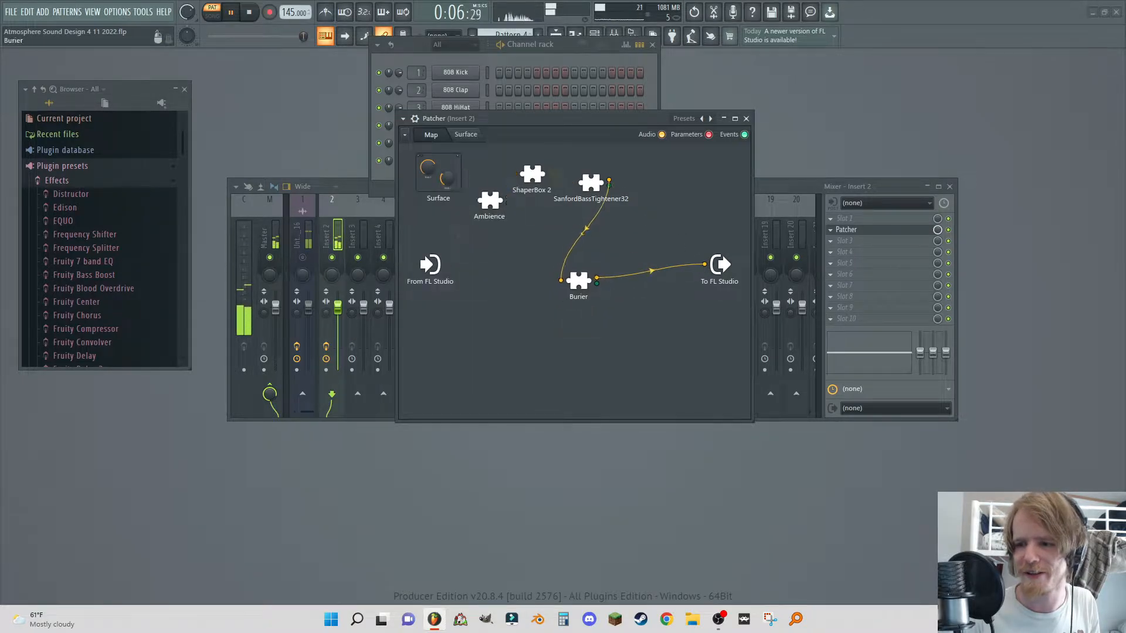
{"action": "left_click", "coordinate": [570, 285]}
- Set Burier's Bury amount to about 6 with linked output at about -14 dB, and close the plugin
{"action": "left_click_drag", "start_coordinate": [562, 312], "coordinate": [612, 163]}
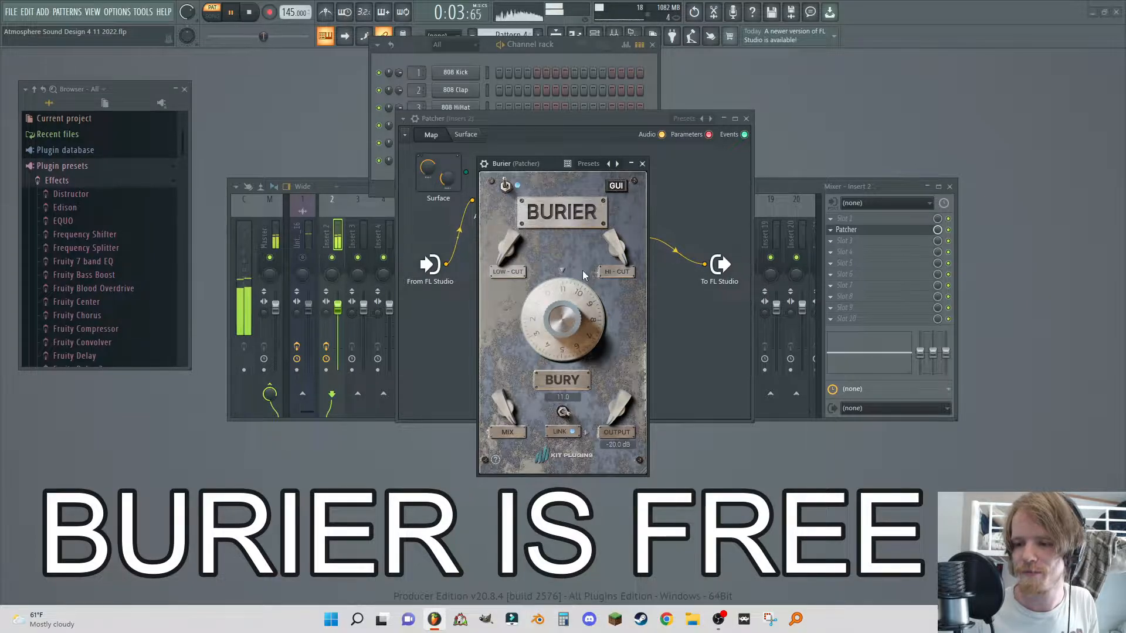
{"action": "left_click_drag", "start_coordinate": [541, 301], "coordinate": [512, 333]}
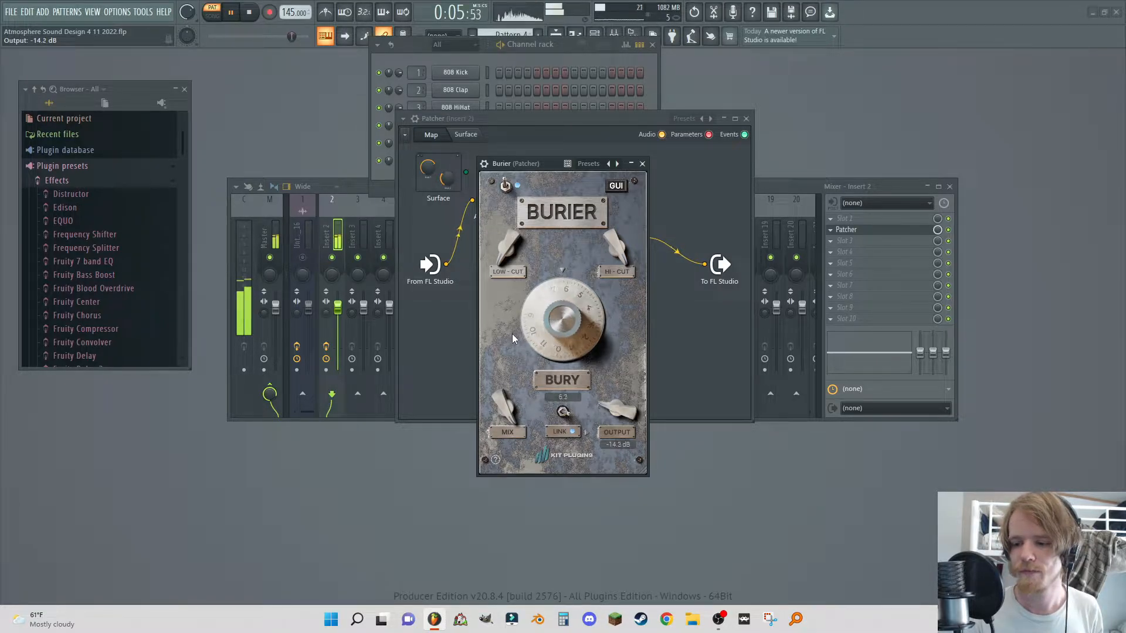
{"action": "left_click", "coordinate": [642, 164]}
- Arrange the Patcher modules into an arch from Ambience through ShaperBox 2, SanfordBassTightener32 and Burier to the output
{"action": "left_click_drag", "start_coordinate": [722, 263], "coordinate": [724, 257]}
{"action": "left_click_drag", "start_coordinate": [624, 241], "coordinate": [684, 211]}
{"action": "left_click_drag", "start_coordinate": [587, 183], "coordinate": [624, 163]}
{"action": "left_click_drag", "start_coordinate": [534, 184], "coordinate": [572, 175]}
{"action": "left_click_drag", "start_coordinate": [488, 202], "coordinate": [509, 227]}
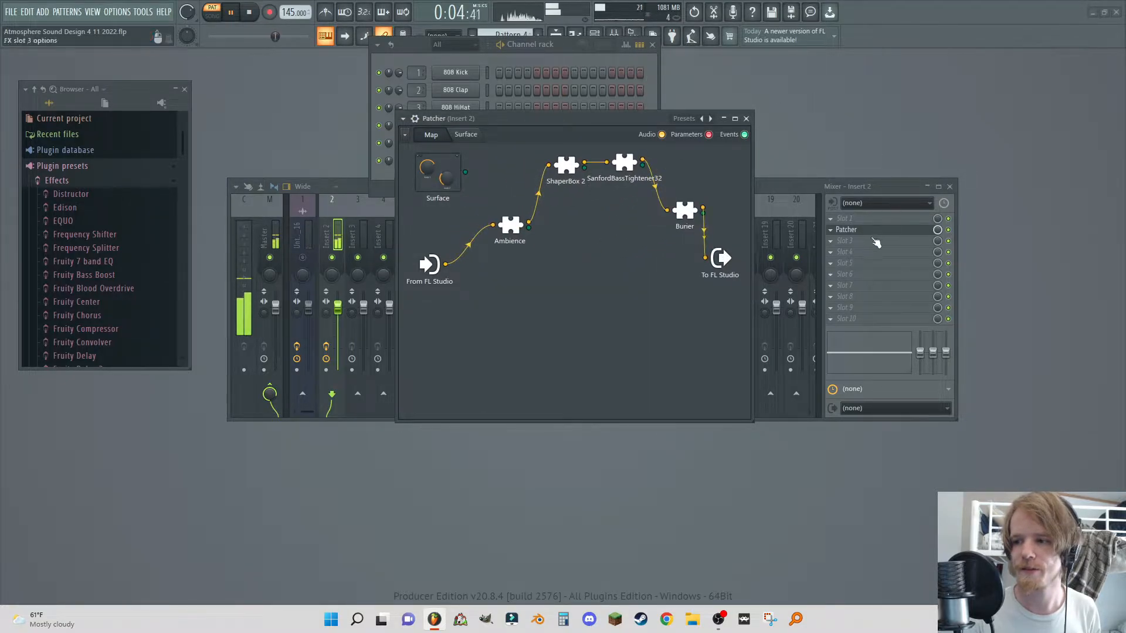
- Compare the dry and processed sound by switching Patcher off and on again in the mixer, and return to its map
{"action": "left_click", "coordinate": [949, 230]}
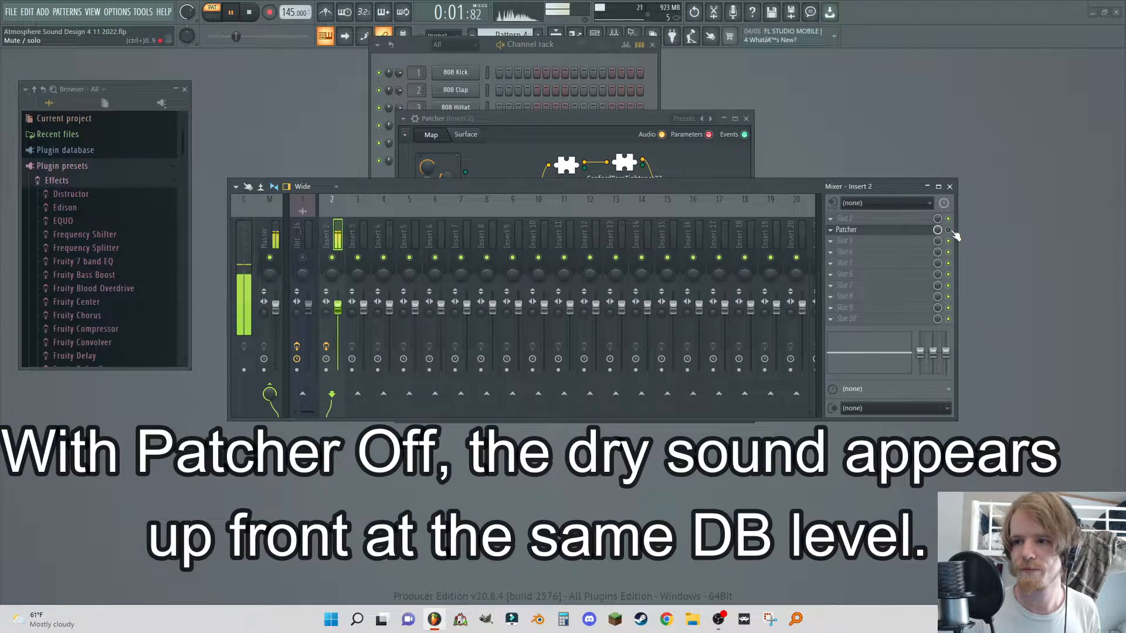
{"action": "left_click", "coordinate": [949, 230]}
{"action": "left_click", "coordinate": [524, 117]}
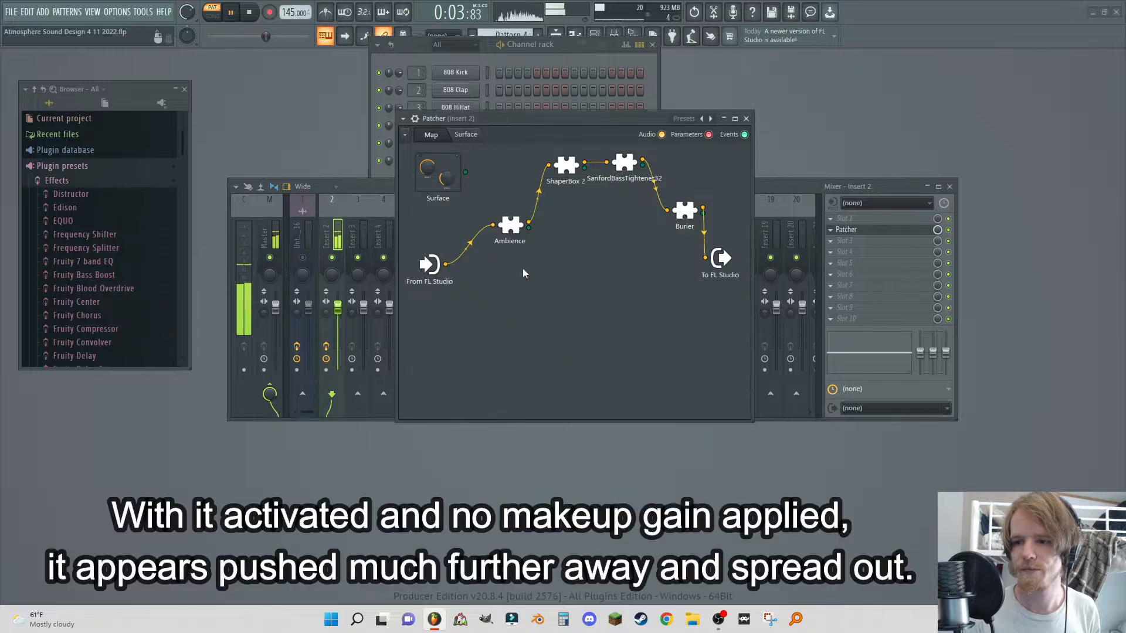
- Add Fruity Balance on a parallel dry path wired from the Patcher input to its output, and place it below the reverb chain
{"action": "right_click", "coordinate": [539, 287]}
{"action": "left_click", "coordinate": [575, 295]}
{"action": "key", "text": "Escape"}
{"action": "left_click_drag", "start_coordinate": [919, 160], "coordinate": [492, 328]}
{"action": "left_click_drag", "start_coordinate": [446, 264], "coordinate": [706, 258]}
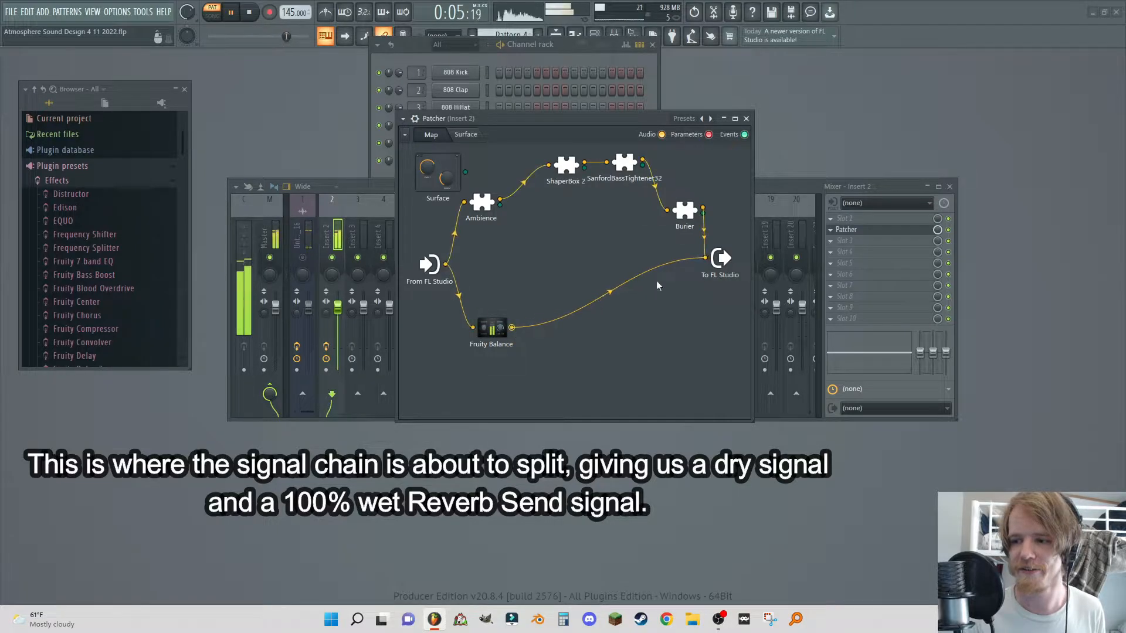
{"action": "left_click_drag", "start_coordinate": [491, 327], "coordinate": [534, 361]}
- Add a second Fruity Balance at the end of the reverb chain, wired between Burier and the Patcher output
{"action": "right_click", "coordinate": [654, 264]}
{"action": "left_click", "coordinate": [656, 265]}
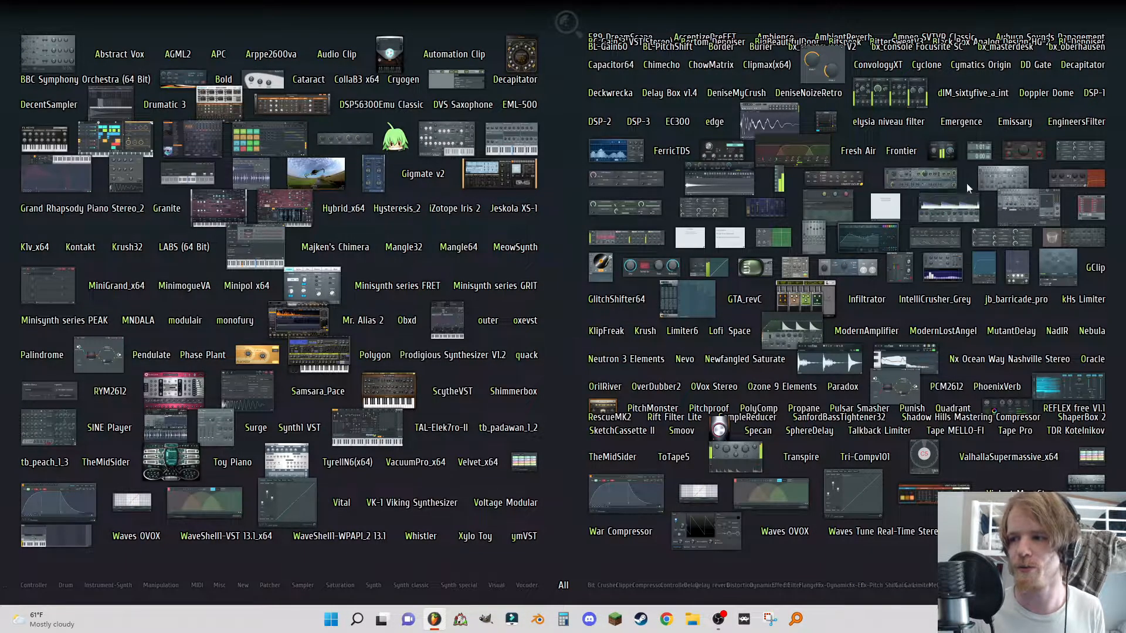
{"action": "left_click_drag", "start_coordinate": [947, 147], "coordinate": [710, 227]}
{"action": "right_click", "coordinate": [657, 226]}
{"action": "mouse_move", "coordinate": [680, 233]}
{"action": "left_click", "coordinate": [739, 244]}
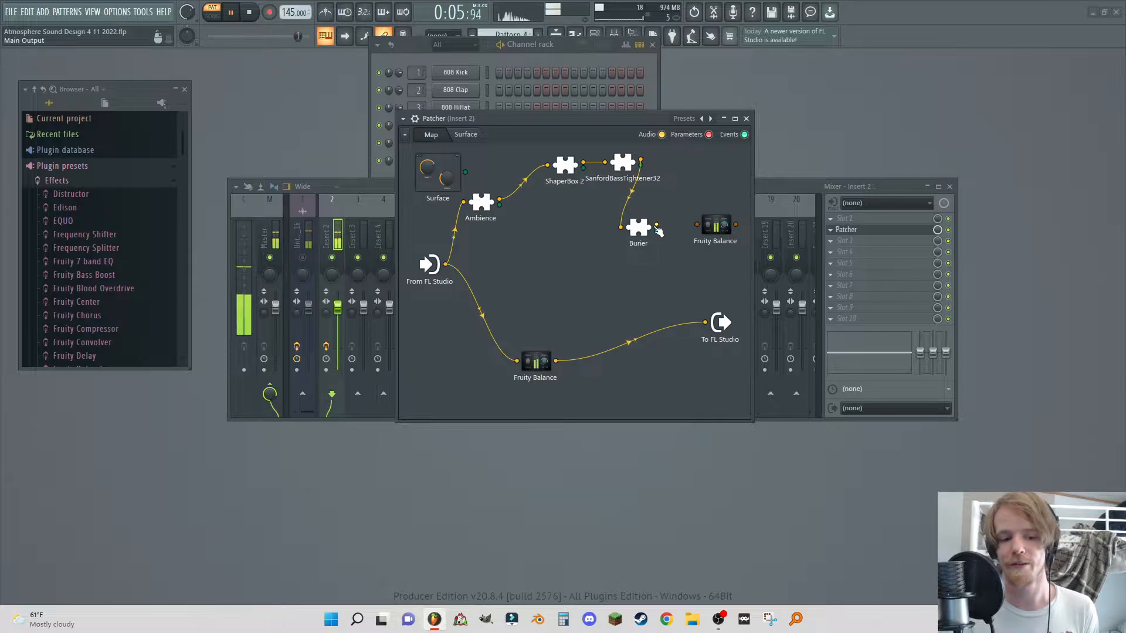
{"action": "left_click_drag", "start_coordinate": [639, 227], "coordinate": [697, 224]}
{"action": "left_click_drag", "start_coordinate": [735, 224], "coordinate": [741, 222]}
{"action": "left_click_drag", "start_coordinate": [699, 305], "coordinate": [705, 322]}
{"action": "left_click_drag", "start_coordinate": [716, 226], "coordinate": [692, 233]}
- Set the volume of the Fruity Balance after Burier to -9.5 dB and close it
{"action": "double_click", "coordinate": [693, 233]}
{"action": "mouse_move", "coordinate": [598, 323]}
{"action": "left_mouse_down"}
{"action": "mouse_move", "coordinate": [599, 361]}
{"action": "mouse_move", "coordinate": [598, 320]}
{"action": "left_mouse_up"}
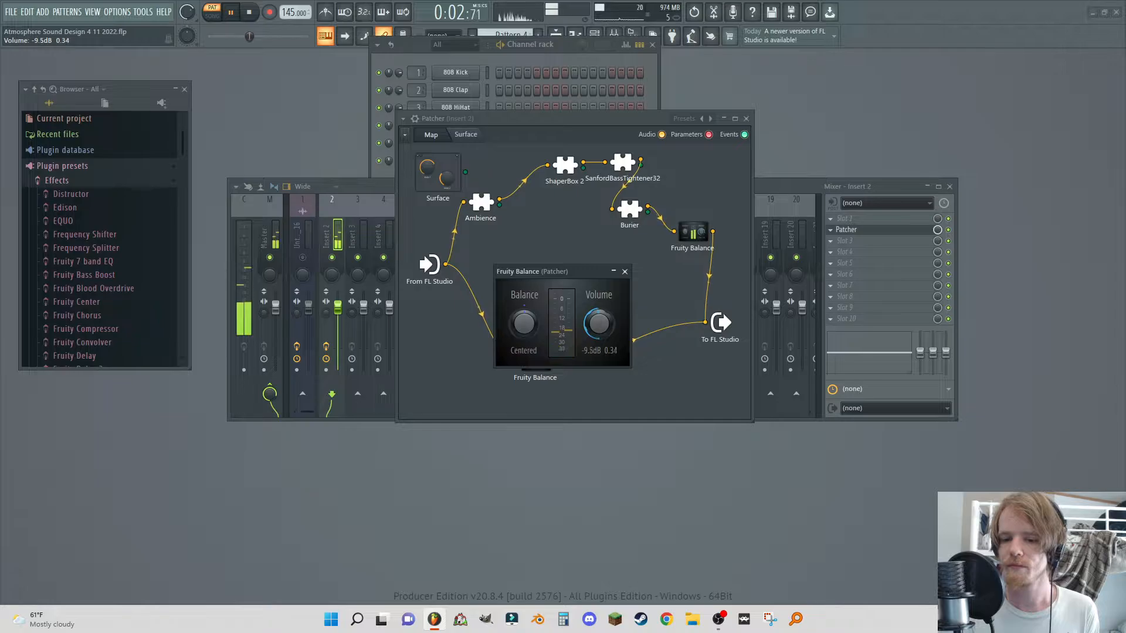
{"action": "left_click", "coordinate": [625, 271]}
- Move the dry path's Fruity Balance to mid-map, and add REFLEX free V1.1 below it, fed from the Patcher input
{"action": "left_click_drag", "start_coordinate": [536, 361], "coordinate": [536, 360]}
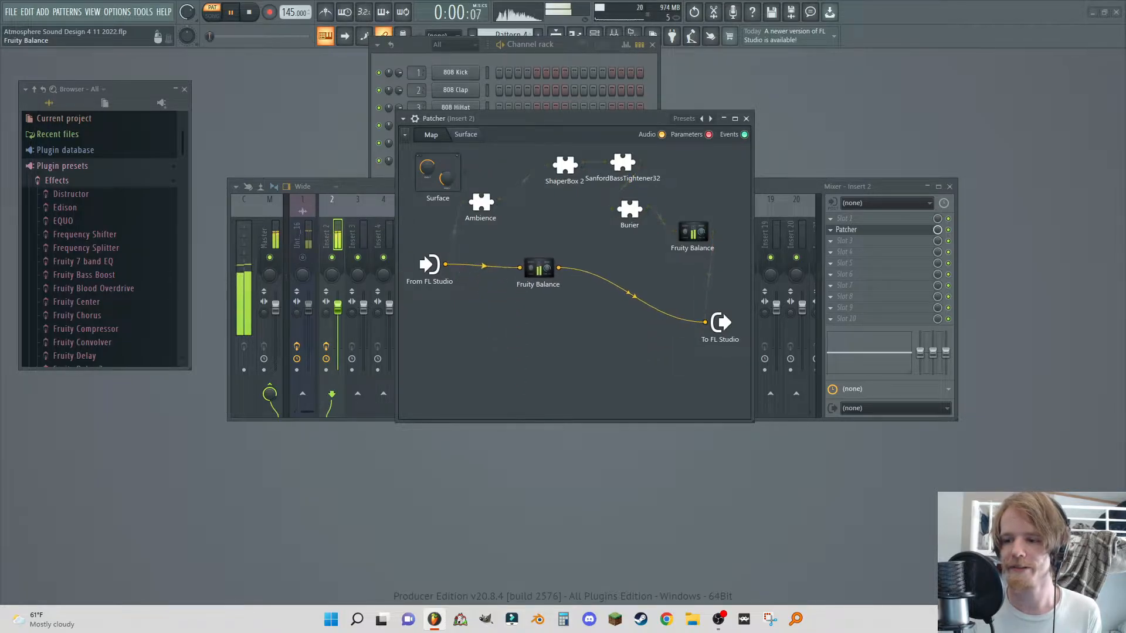
{"action": "right_click", "coordinate": [477, 320]}
{"action": "left_click", "coordinate": [488, 333]}
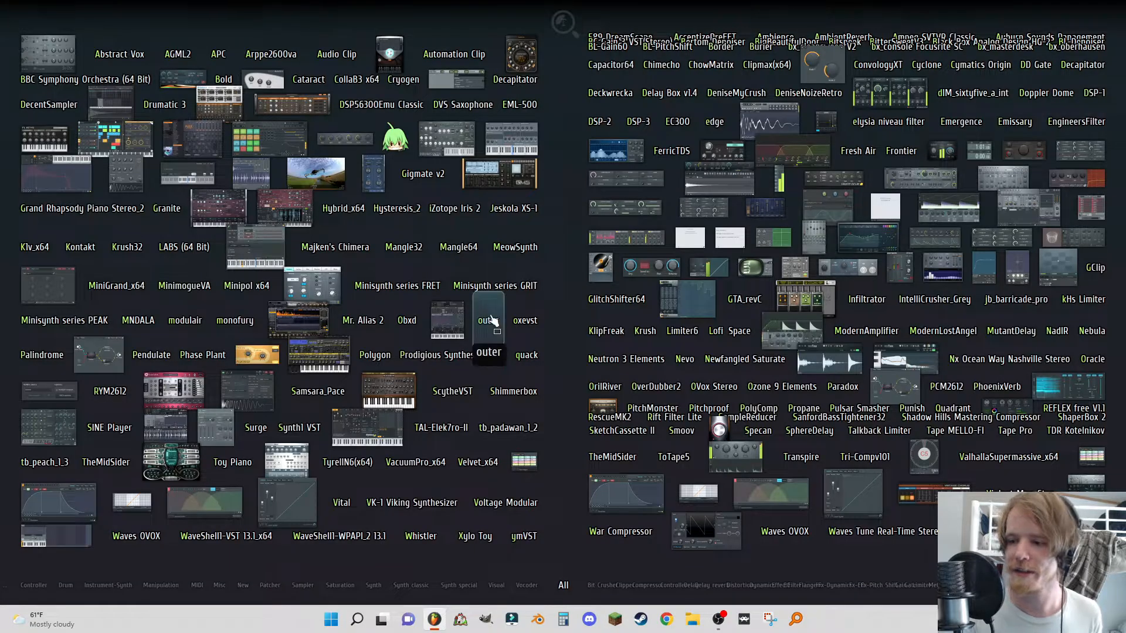
{"action": "left_click", "coordinate": [1068, 415]}
{"action": "left_click_drag", "start_coordinate": [445, 264], "coordinate": [462, 345]}
- Add the Frontier limiter after REFLEX free V1.1, set its threshold to -17.3 dB and close it
{"action": "right_click", "coordinate": [529, 340]}
{"action": "left_click", "coordinate": [549, 350]}
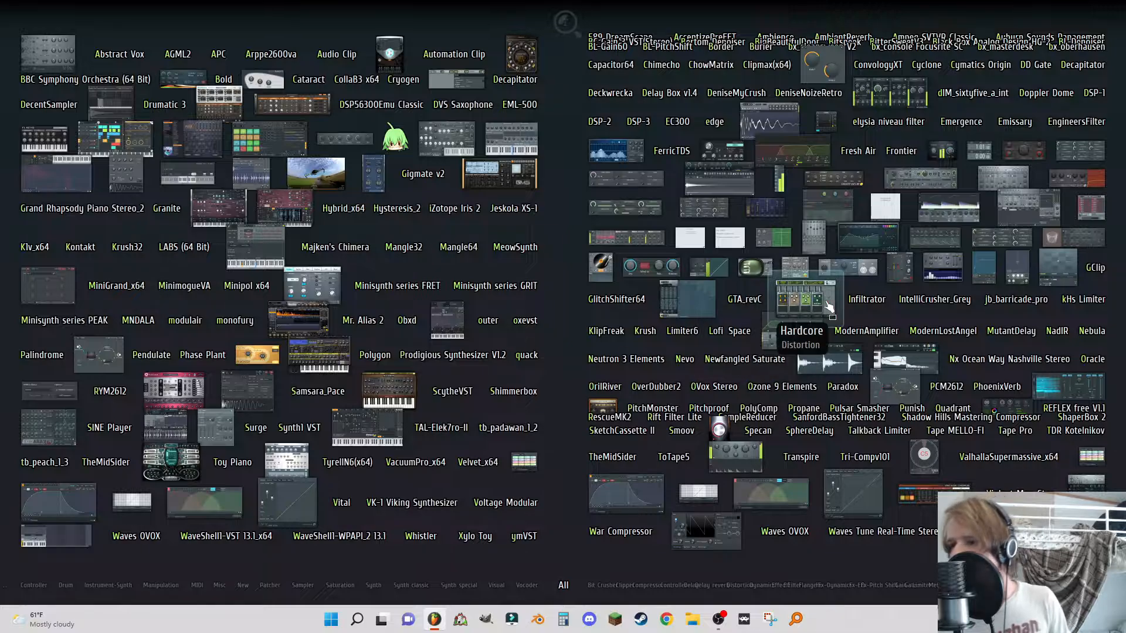
{"action": "left_click", "coordinate": [906, 159]}
{"action": "left_click_drag", "start_coordinate": [481, 343], "coordinate": [531, 353]}
{"action": "double_click", "coordinate": [560, 350]}
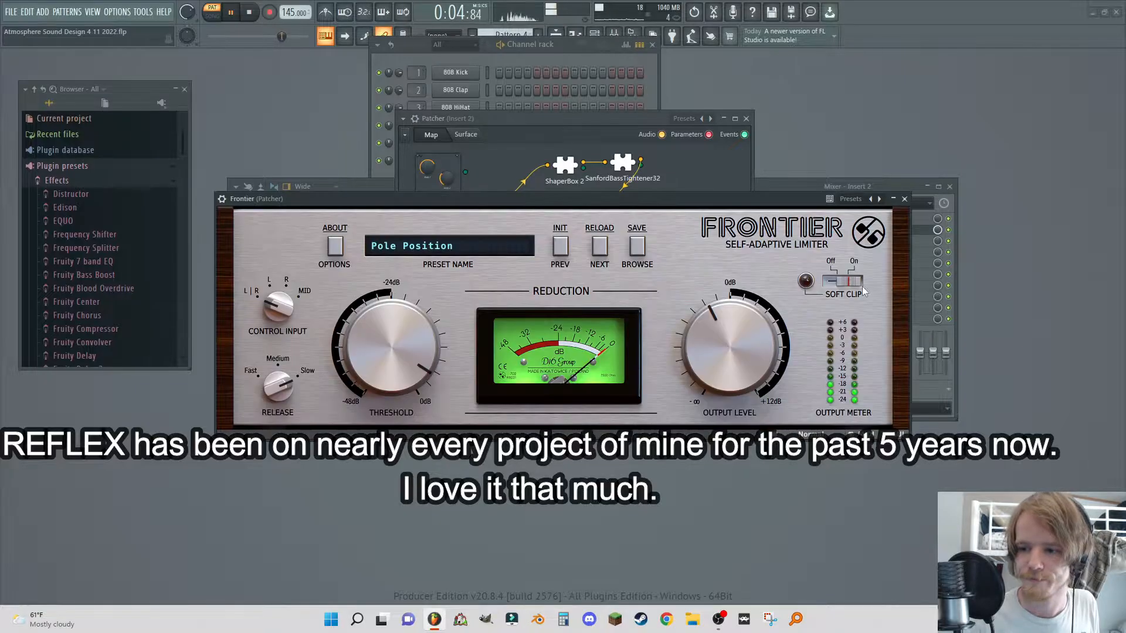
{"action": "left_click_drag", "start_coordinate": [355, 345], "coordinate": [423, 359]}
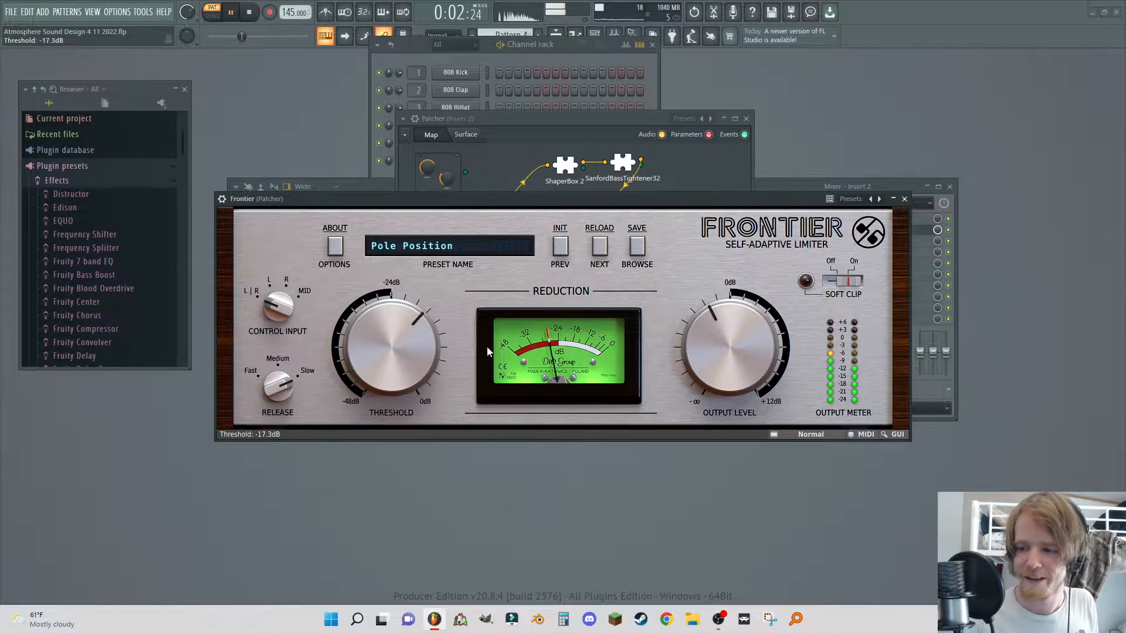
{"action": "left_click", "coordinate": [904, 199]}
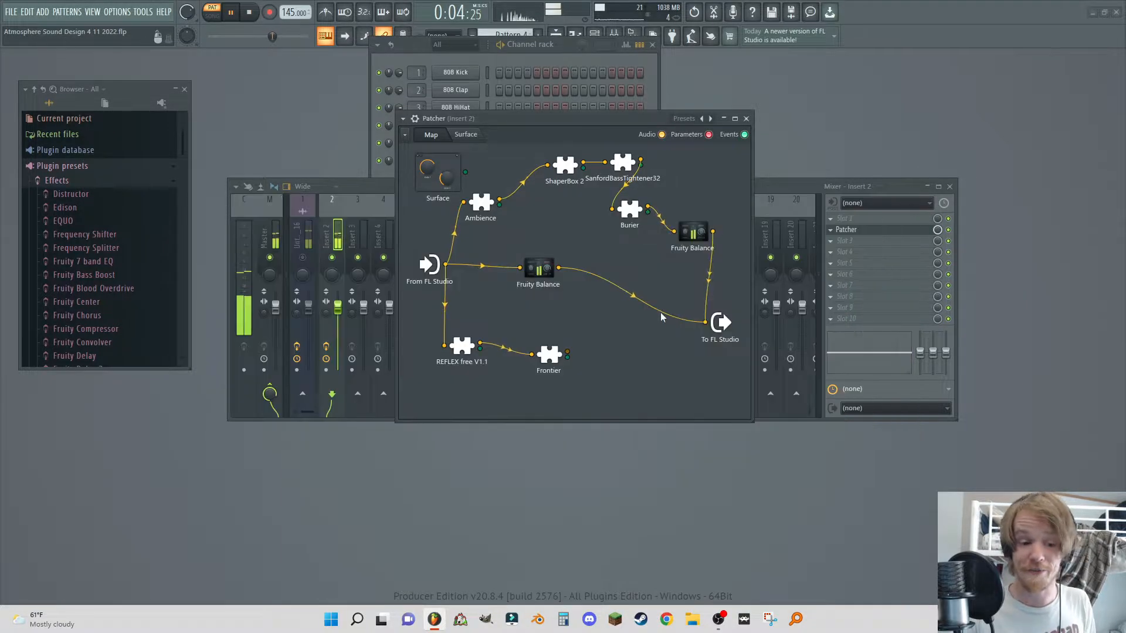
- Add Fruity Parametric EQ 2 after Frontier and wire it through to the Patcher output
{"action": "left_click_drag", "start_coordinate": [551, 353], "coordinate": [537, 363]}
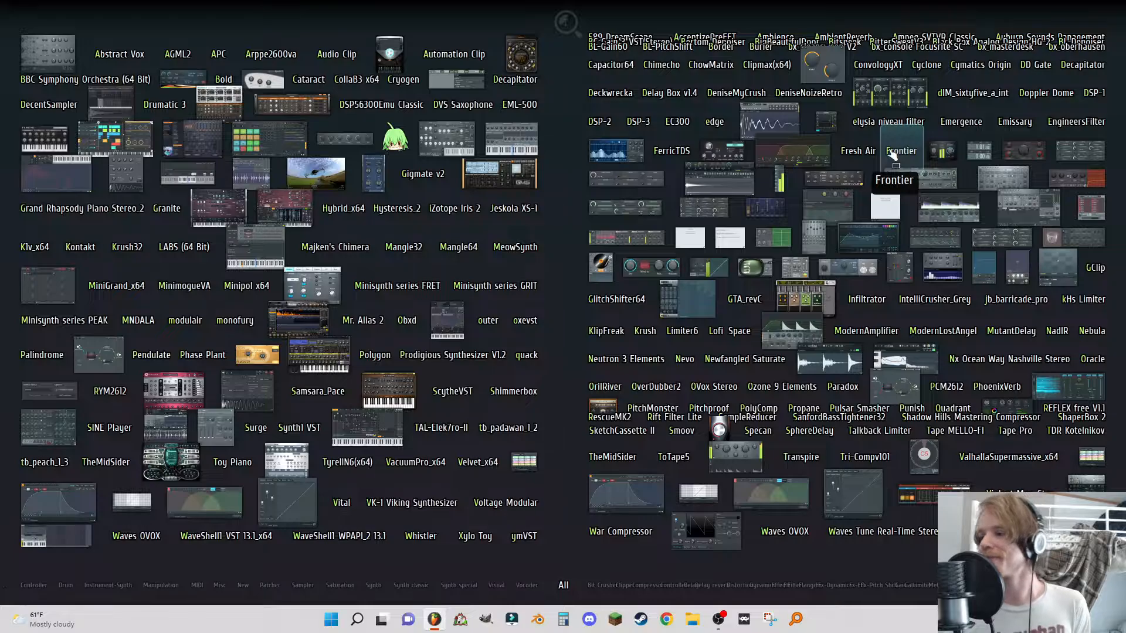
{"action": "left_click_drag", "start_coordinate": [868, 237], "coordinate": [640, 355]}
{"action": "left_click_drag", "start_coordinate": [553, 360], "coordinate": [675, 373]}
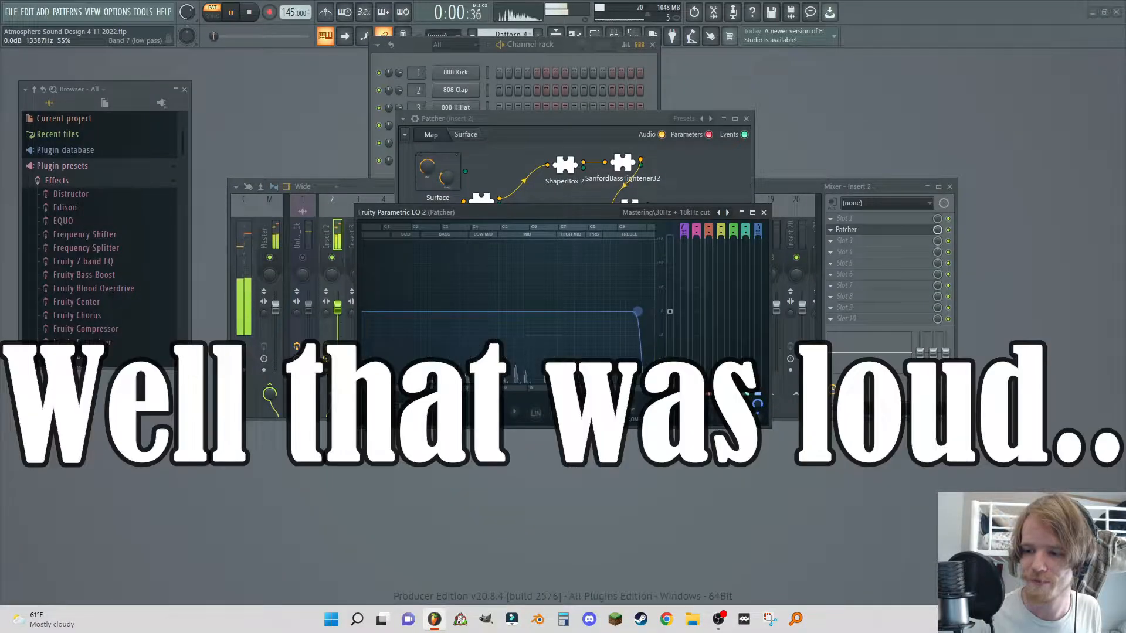
- Set Fruity Parametric EQ 2's band 1 high-pass to 450 Hz at 100% bandwidth, and close the equalizer
{"action": "left_click_drag", "start_coordinate": [650, 311], "coordinate": [564, 311]}
{"action": "scroll", "coordinate": [617, 312], "scroll_direction": "up", "scroll_amount": 5}
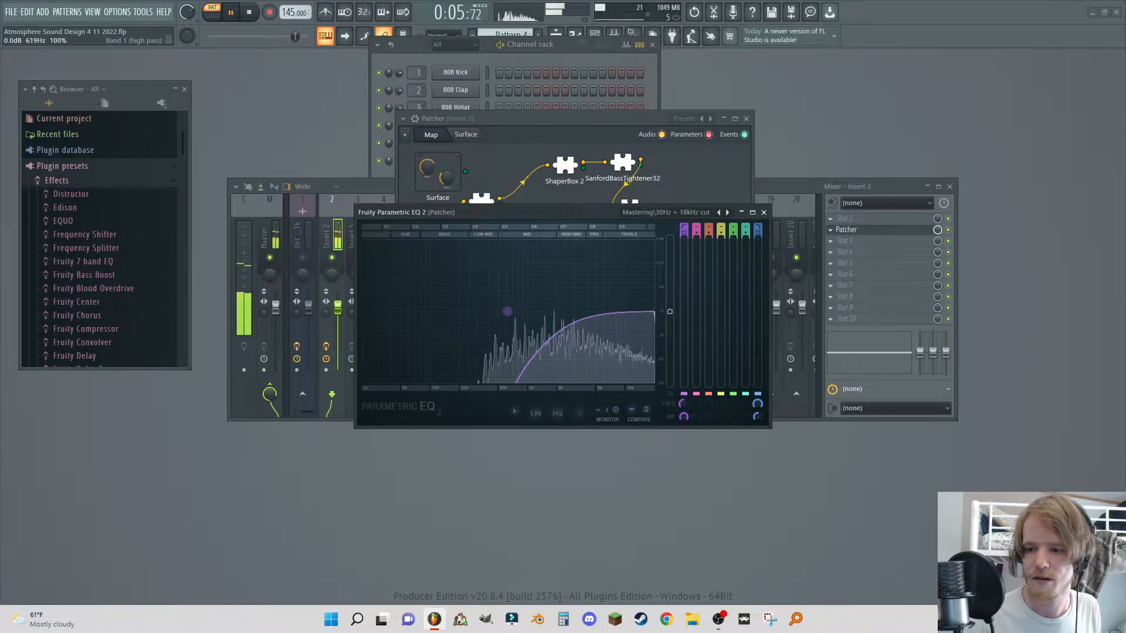
{"action": "left_click_drag", "start_coordinate": [501, 311], "coordinate": [500, 311]}
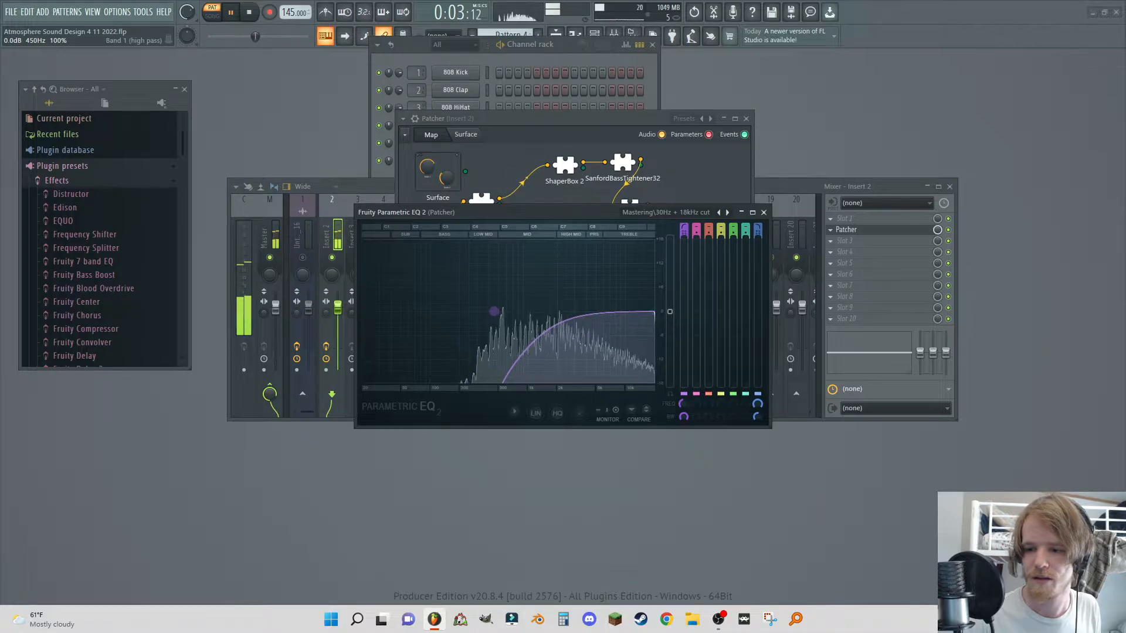
{"action": "left_click", "coordinate": [763, 212]}
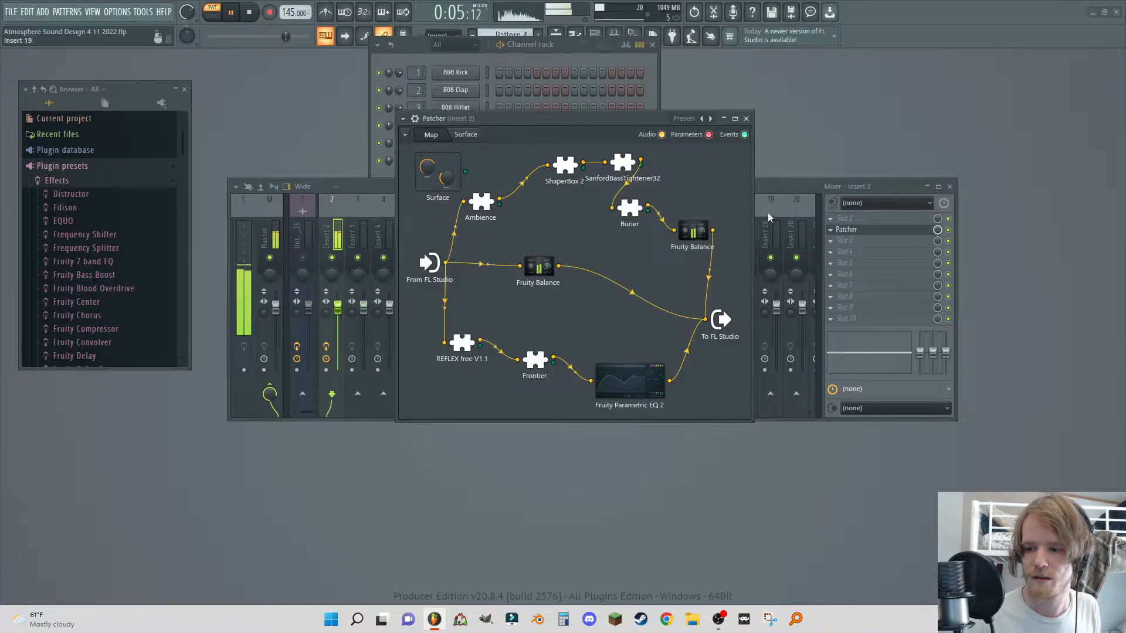
- Set Frontier's threshold to -15.7 dB and close the limiter
{"action": "left_click", "coordinate": [607, 326]}
{"action": "mouse_move", "coordinate": [389, 351]}
{"action": "left_mouse_down"}
{"action": "mouse_move", "coordinate": [375, 389]}
{"action": "mouse_move", "coordinate": [386, 362]}
{"action": "left_mouse_up"}
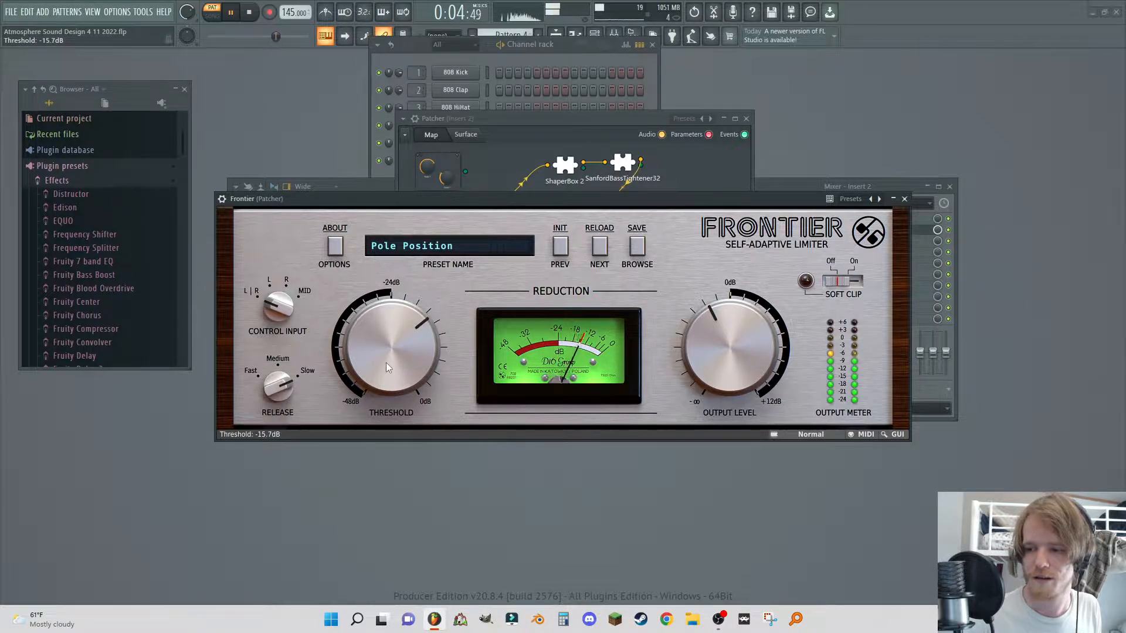
{"action": "left_click", "coordinate": [904, 199]}
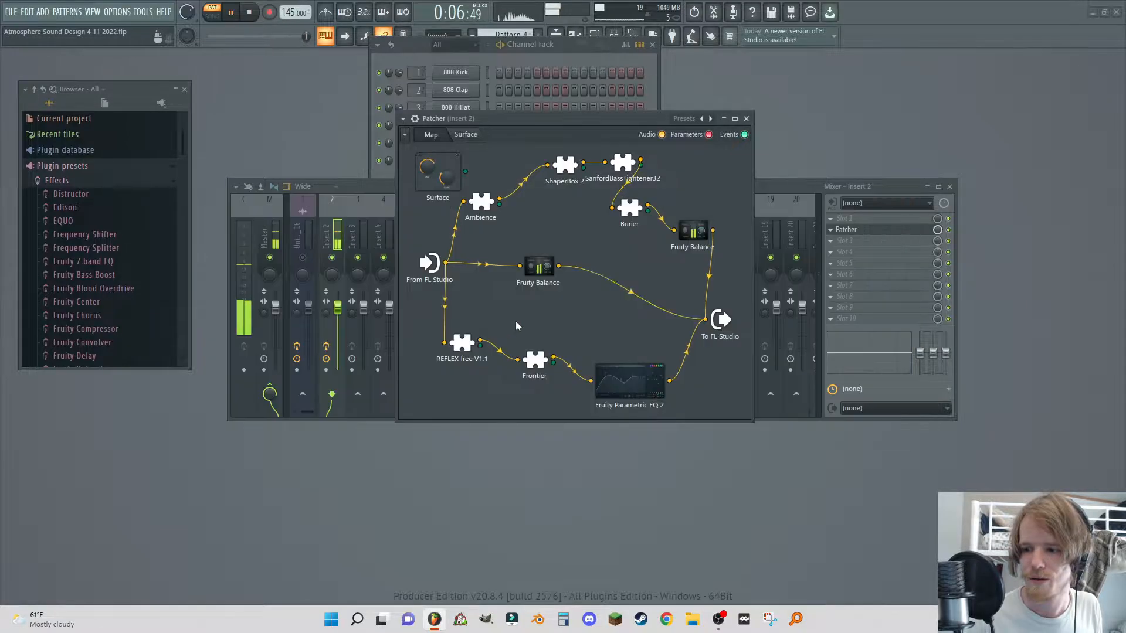
- Tighten the lower chain by moving REFLEX, Frontier and Fruity Parametric EQ 2 closer together near the Patcher input
{"action": "left_click_drag", "start_coordinate": [528, 362], "coordinate": [481, 371]}
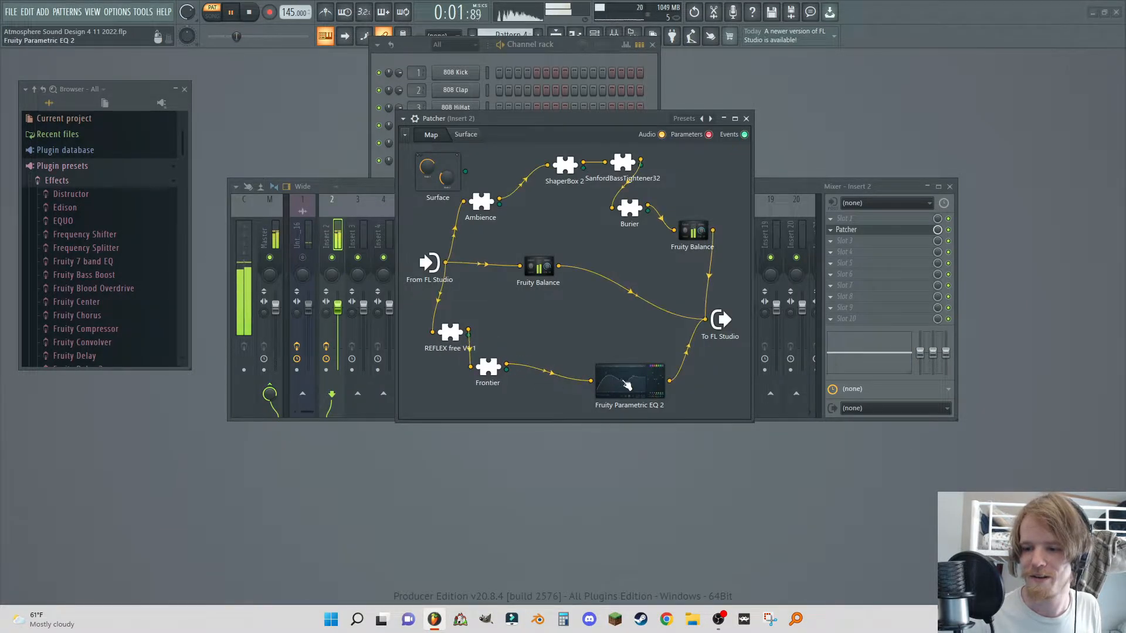
{"action": "left_click_drag", "start_coordinate": [625, 385], "coordinate": [541, 337]}
{"action": "left_click_drag", "start_coordinate": [488, 369], "coordinate": [442, 328]}
- Add Decapitator to the lower chain, wired between Fruity Parametric EQ 2 and the Patcher output
{"action": "right_click", "coordinate": [617, 367]}
{"action": "left_click", "coordinate": [641, 374]}
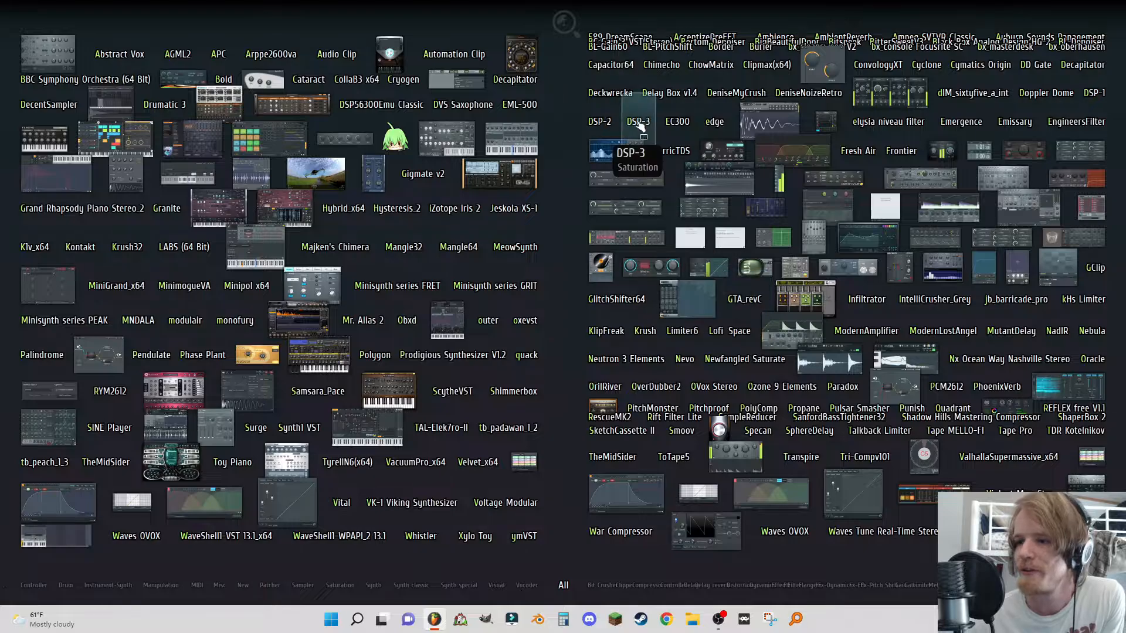
{"action": "left_click_drag", "start_coordinate": [1065, 67], "coordinate": [626, 365]}
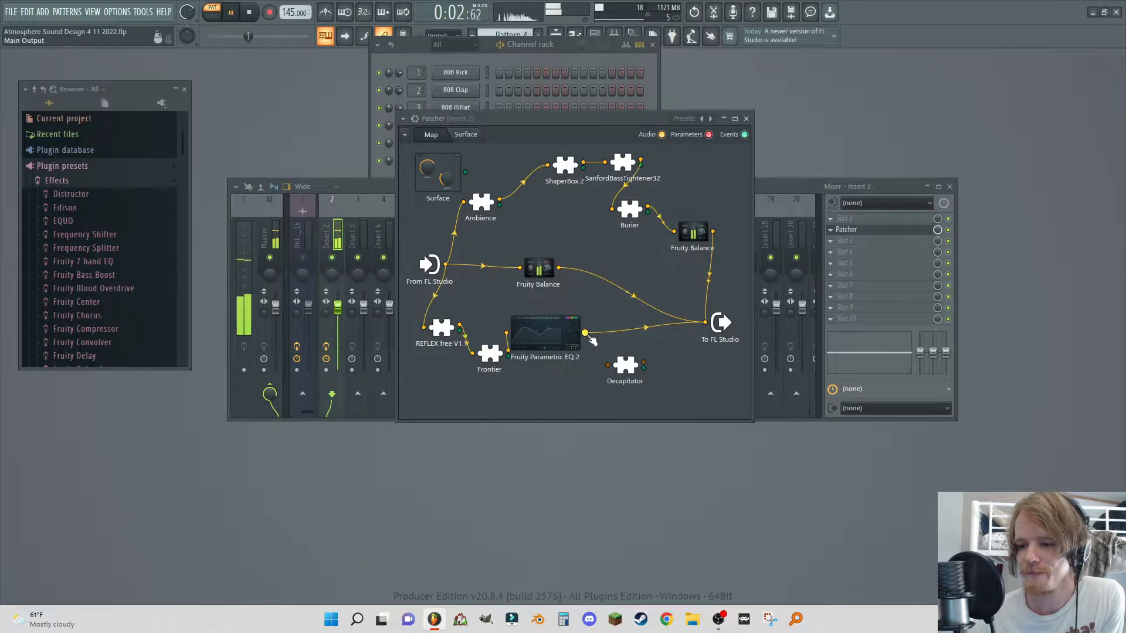
{"action": "right_click", "coordinate": [586, 334]}
{"action": "left_click", "coordinate": [662, 353]}
{"action": "left_click_drag", "start_coordinate": [585, 333], "coordinate": [704, 322]}
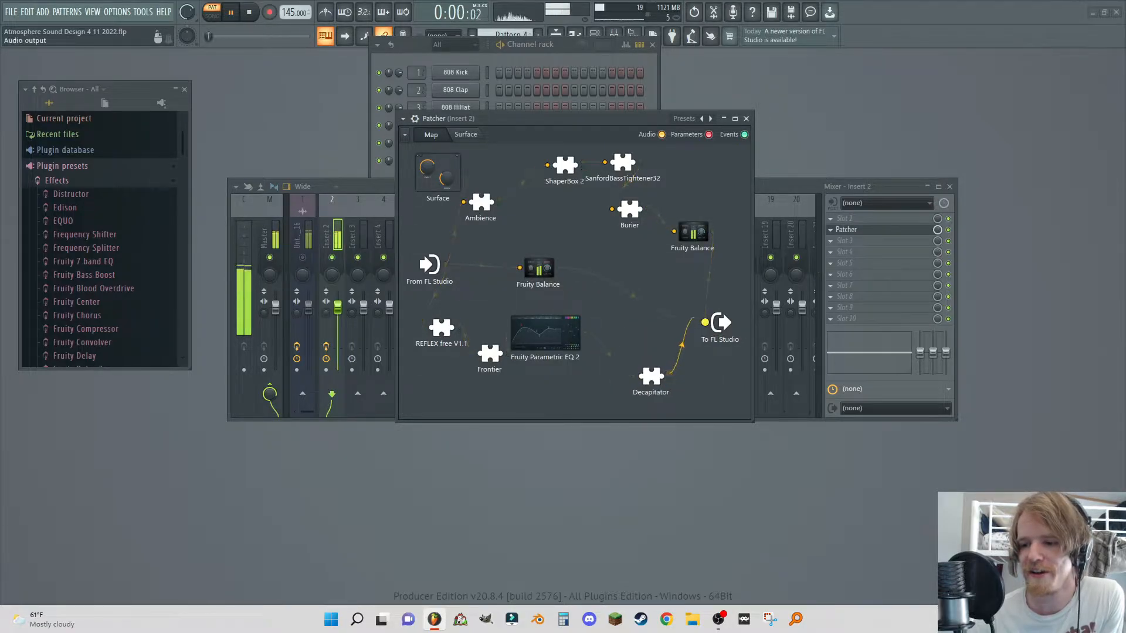
- Set Decapitator to style E with drive about 9.1 and output about -24 dB, and save the project
{"action": "left_click", "coordinate": [656, 371]}
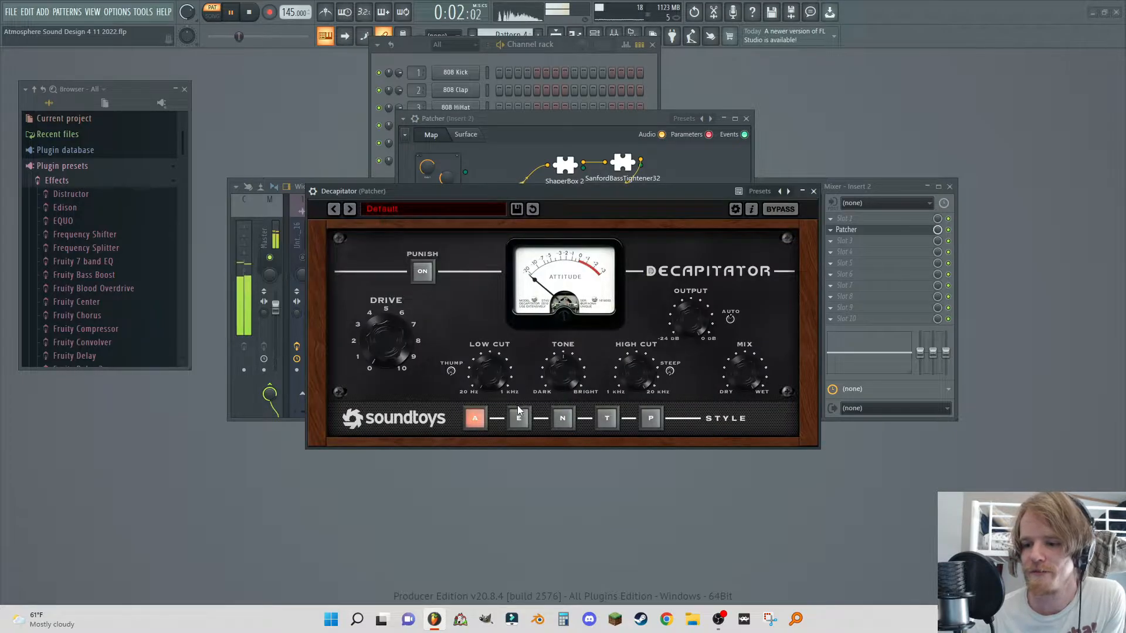
{"action": "left_click_drag", "start_coordinate": [364, 339], "coordinate": [363, 309]}
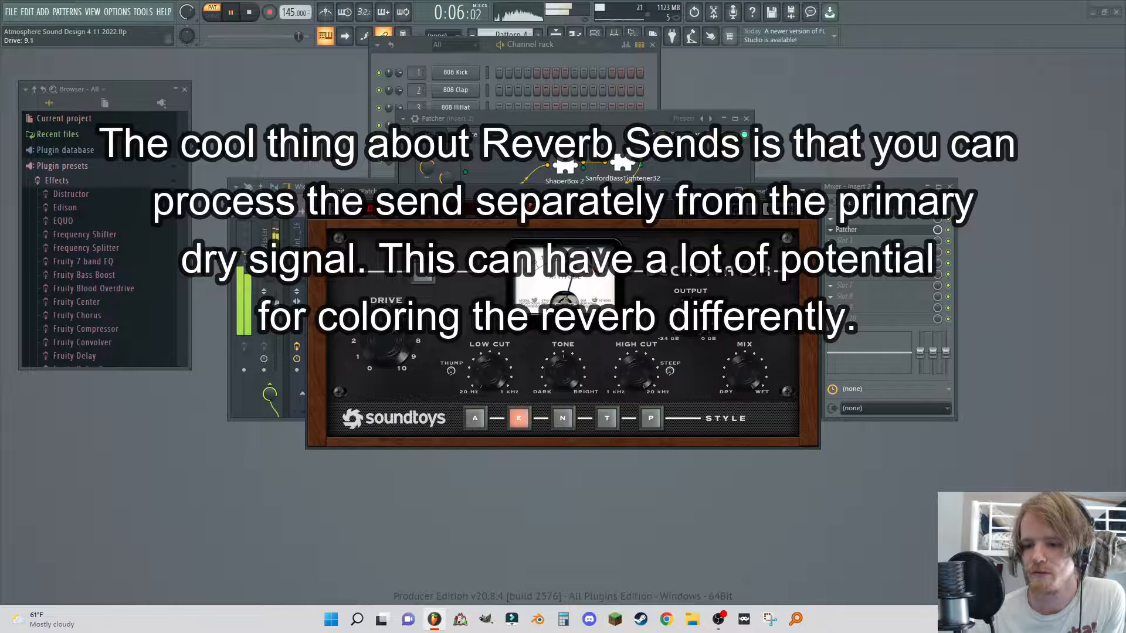
{"action": "left_click_drag", "start_coordinate": [393, 330], "coordinate": [394, 331]}
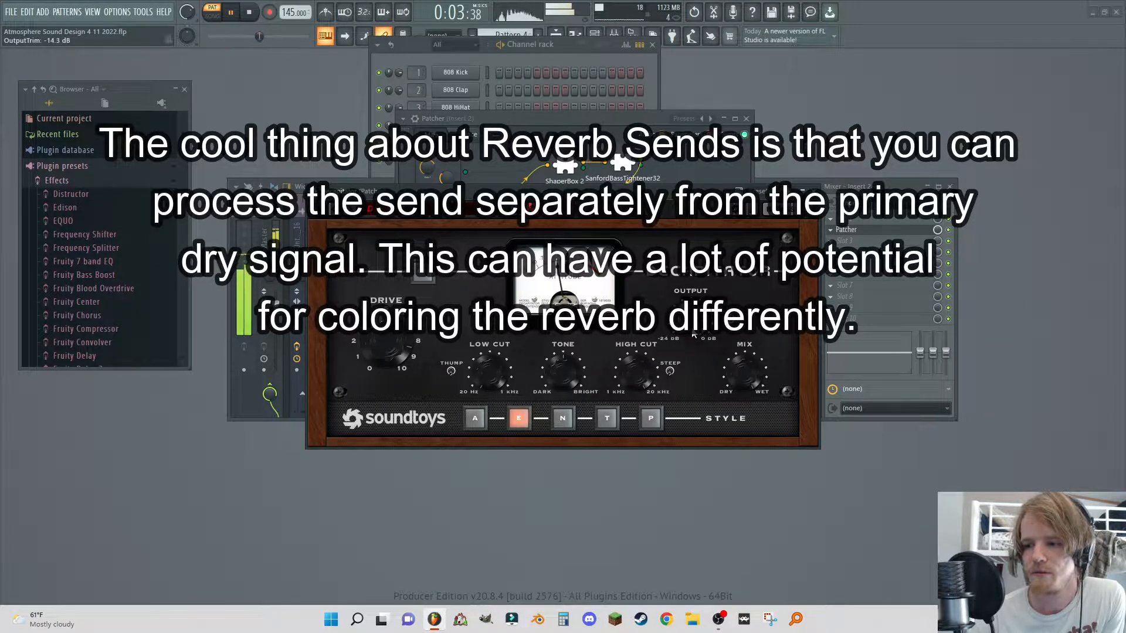
{"action": "left_click_drag", "start_coordinate": [684, 333], "coordinate": [678, 342]}
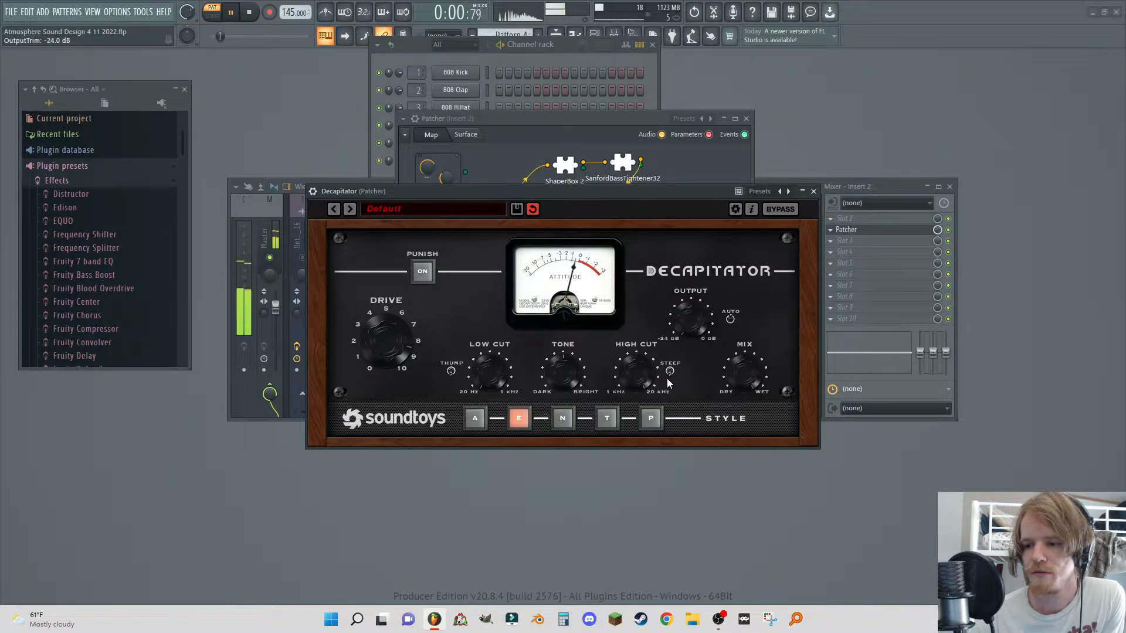
{"action": "key", "text": "ctrl+s"}
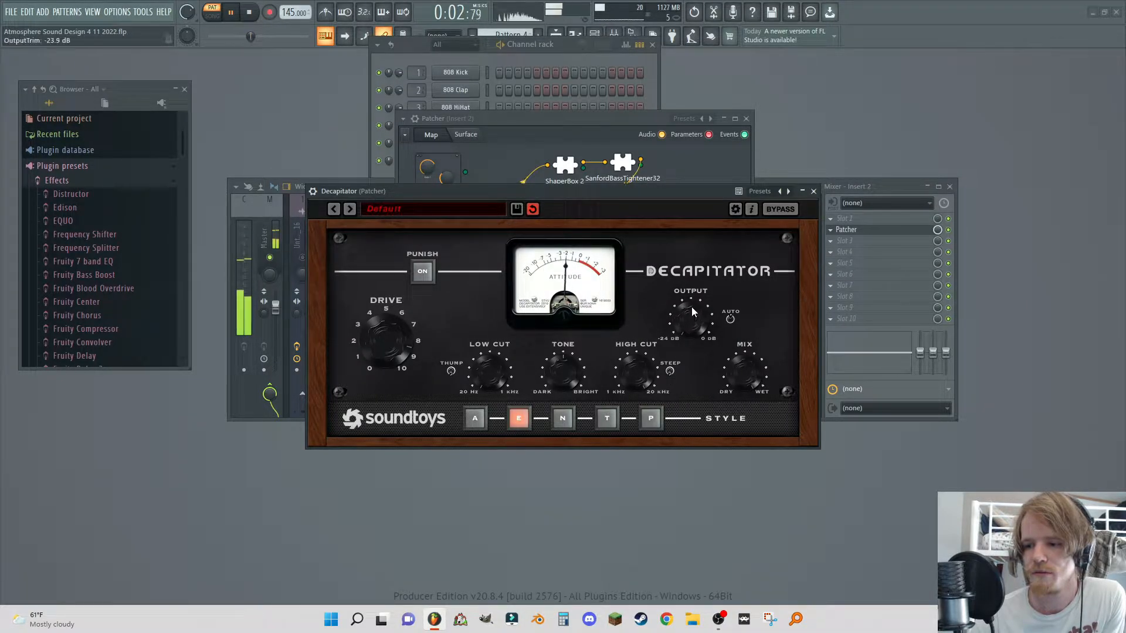
{"action": "left_click", "coordinate": [813, 191]}
- Compact the lower chain by moving REFLEX, Frontier, Fruity Parametric EQ 2 and Decapitator up beneath the dry path
{"action": "left_click_drag", "start_coordinate": [490, 352], "coordinate": [451, 314]}
{"action": "left_click_drag", "start_coordinate": [651, 376], "coordinate": [629, 335]}
{"action": "left_click_drag", "start_coordinate": [488, 328], "coordinate": [570, 318]}
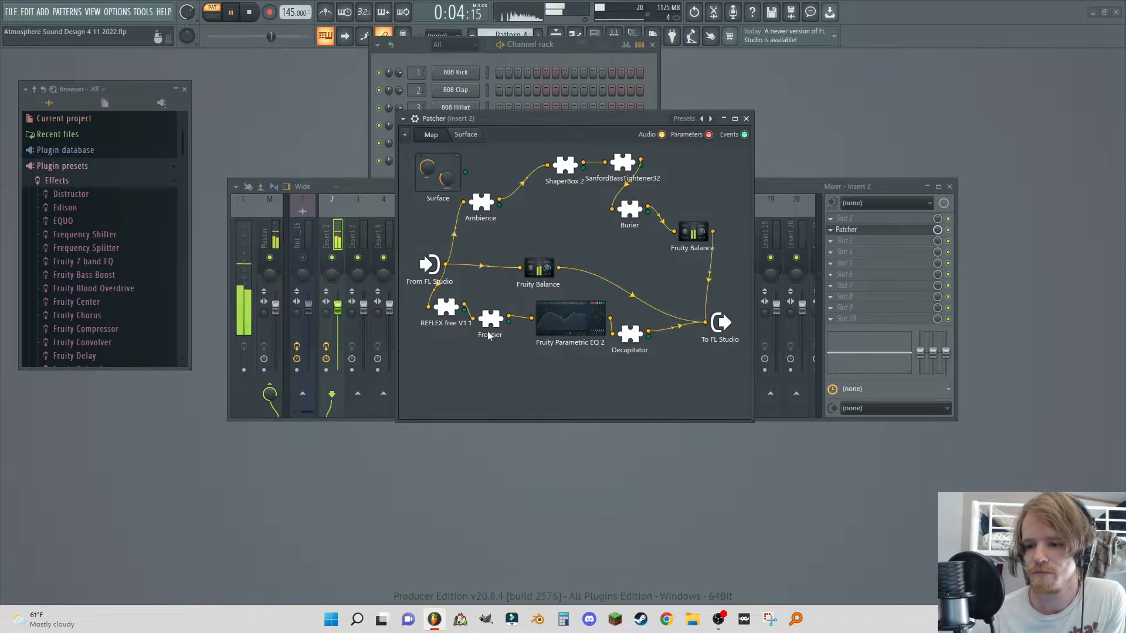
{"action": "left_click_drag", "start_coordinate": [490, 318], "coordinate": [491, 303]}
{"action": "left_click_drag", "start_coordinate": [570, 319], "coordinate": [554, 327]}
{"action": "left_click_drag", "start_coordinate": [630, 334], "coordinate": [619, 337]}
- Add a ShaperBox 2 to the lower chain, wired between Decapitator and the Patcher output in place of their direct connection
{"action": "right_click", "coordinate": [649, 372]}
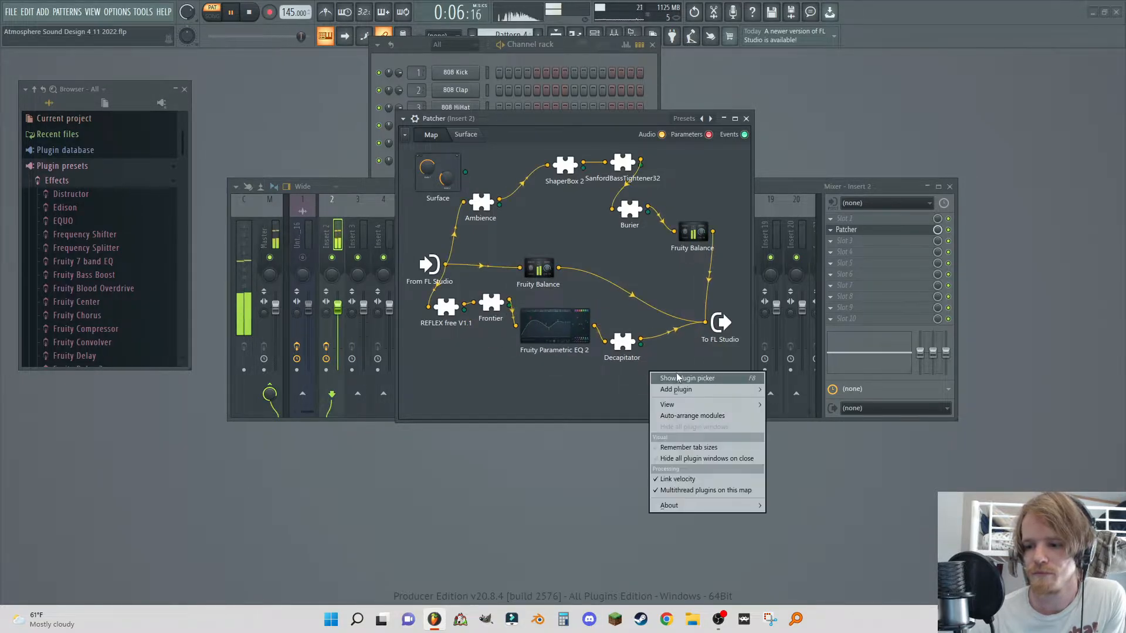
{"action": "left_click", "coordinate": [680, 380]}
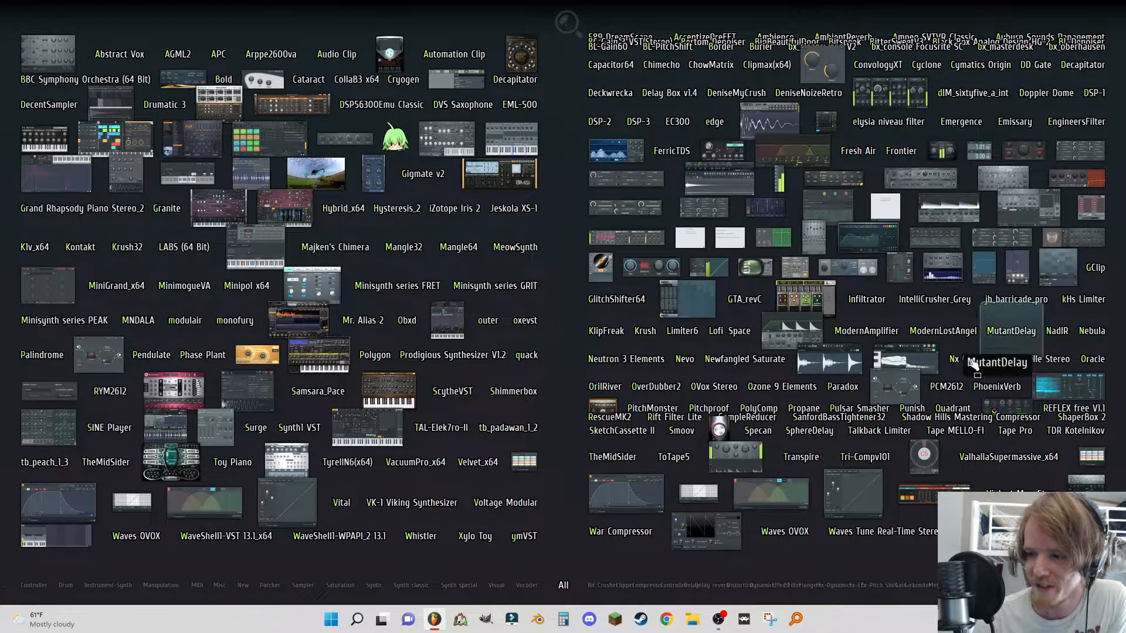
{"action": "left_click", "coordinate": [1080, 417]}
{"action": "right_click", "coordinate": [640, 339]}
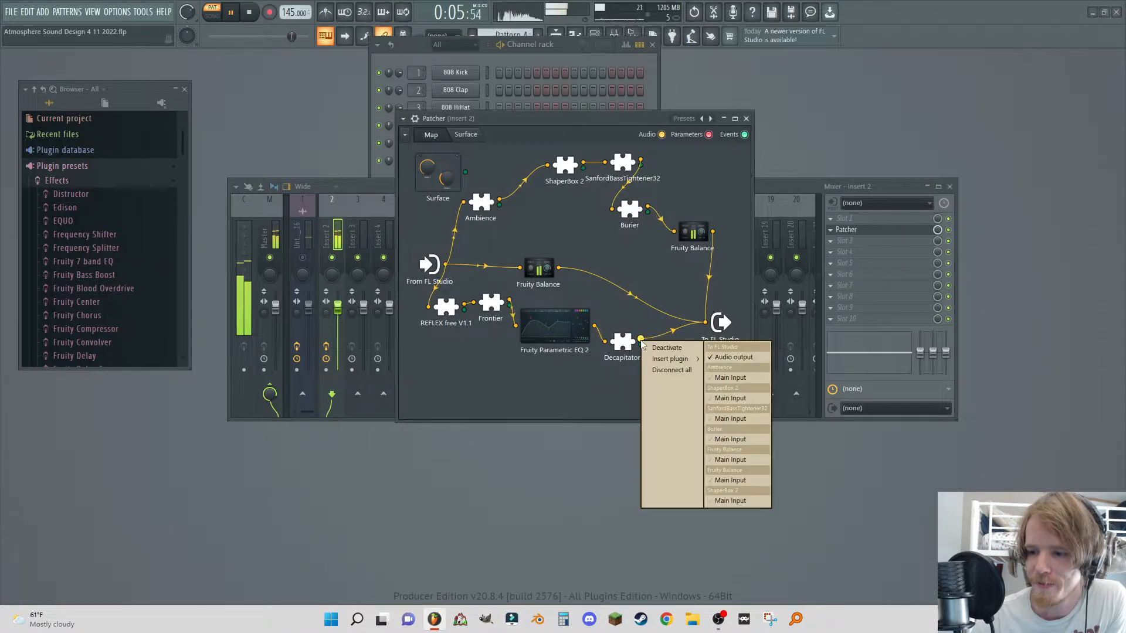
{"action": "left_click", "coordinate": [722, 359]}
{"action": "left_click_drag", "start_coordinate": [641, 339], "coordinate": [693, 370]}
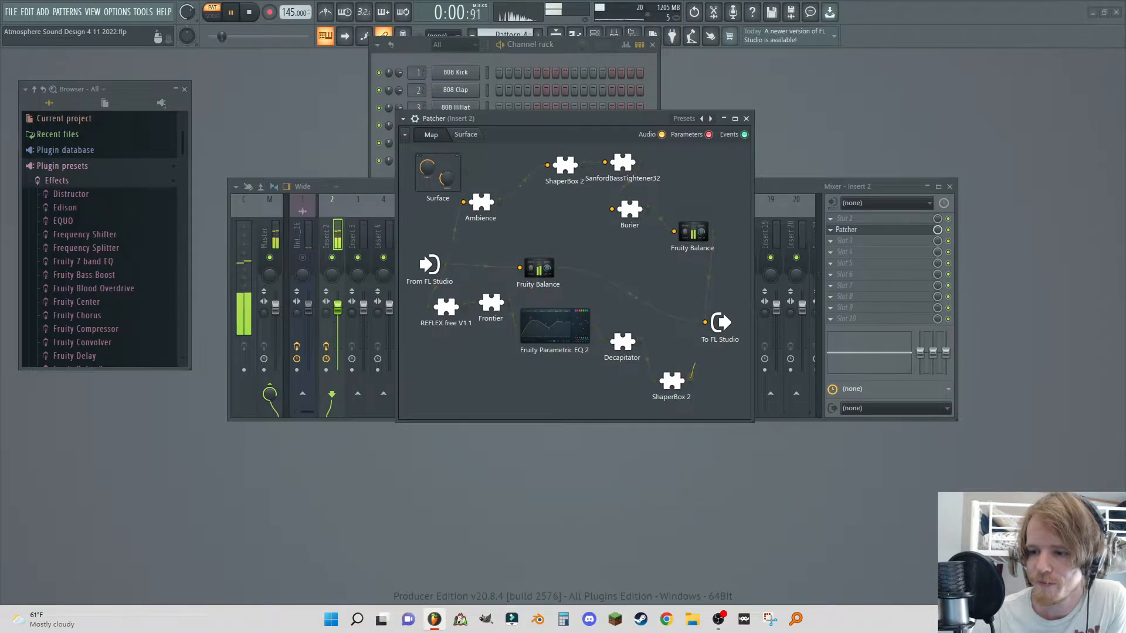
{"action": "left_click_drag", "start_coordinate": [711, 327], "coordinate": [706, 323]}
- Add a Volume shaper to the new ShaperBox 2 and bend its curve into a smooth dip around mid-cycle
{"action": "double_click", "coordinate": [671, 382]}
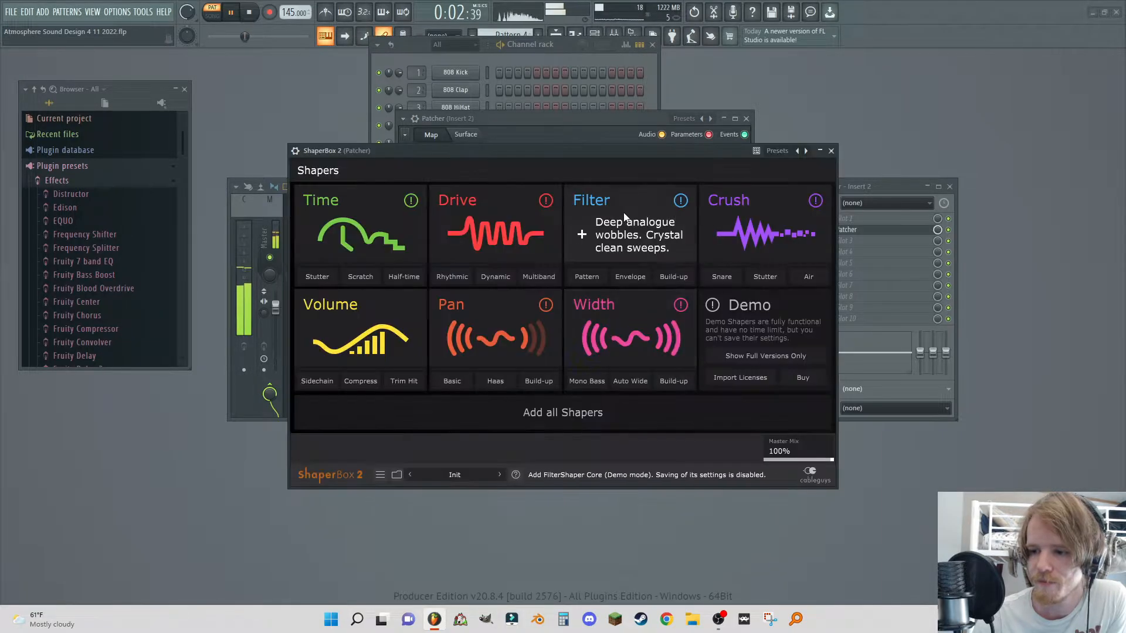
{"action": "left_click", "coordinate": [369, 317]}
{"action": "left_click_drag", "start_coordinate": [542, 247], "coordinate": [540, 321]}
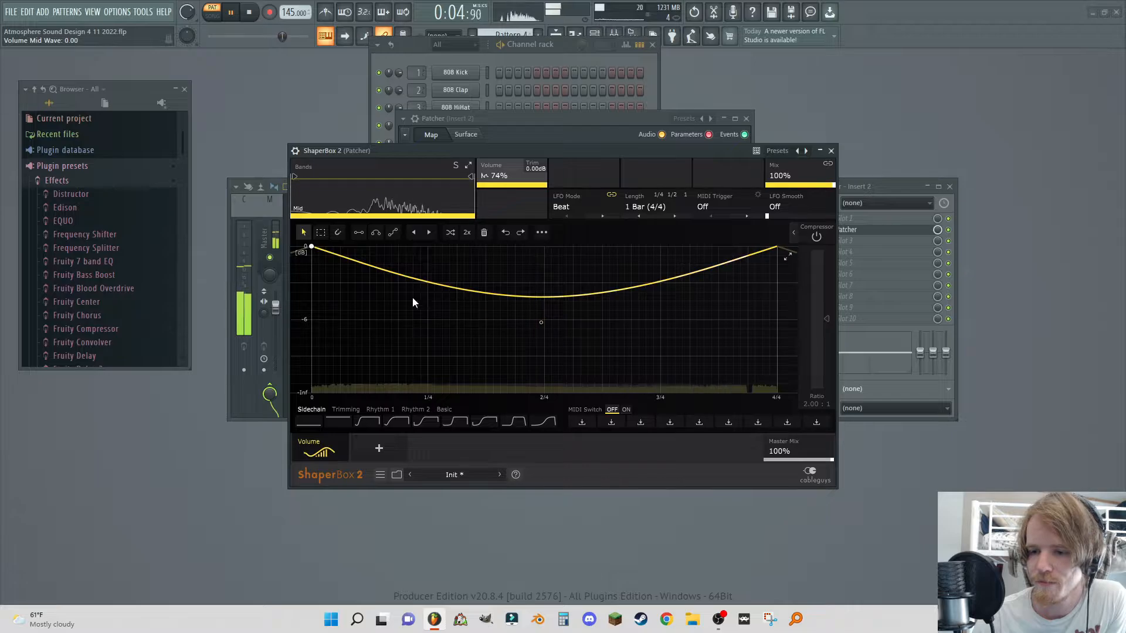
{"action": "left_click_drag", "start_coordinate": [410, 246], "coordinate": [419, 246]}
{"action": "left_click_drag", "start_coordinate": [606, 268], "coordinate": [632, 247]}
{"action": "left_click_drag", "start_coordinate": [541, 323], "coordinate": [556, 356]}
- Set the Volume shaper's length to 1/2 and soften the dip by raising its middle curve handle to about -5 dB
{"action": "left_click", "coordinate": [645, 206]}
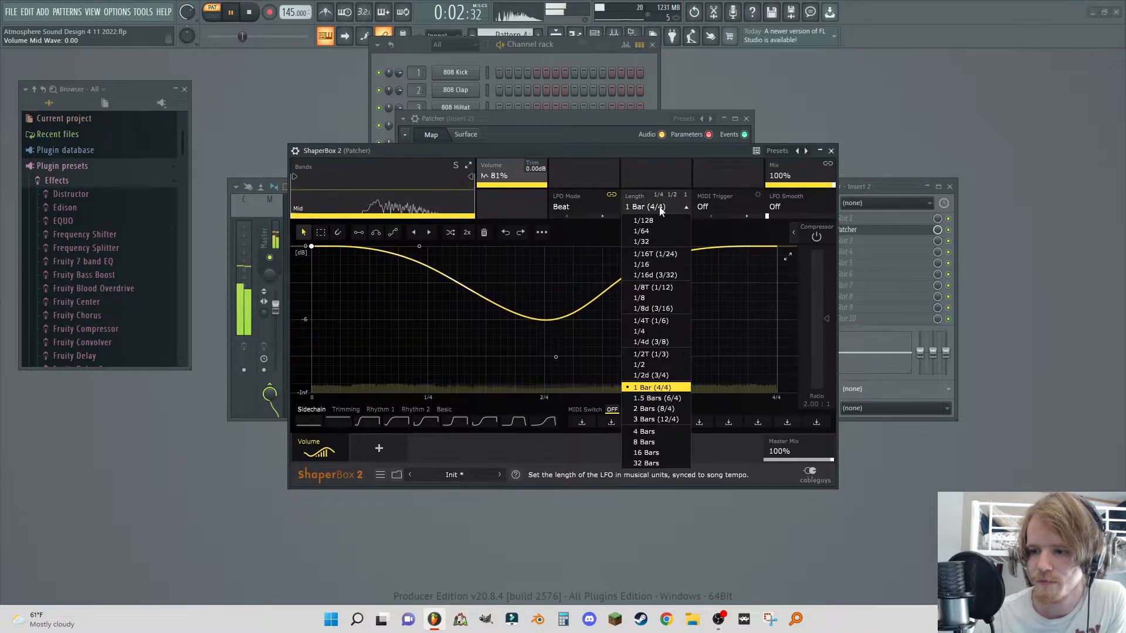
{"action": "left_click", "coordinate": [648, 365]}
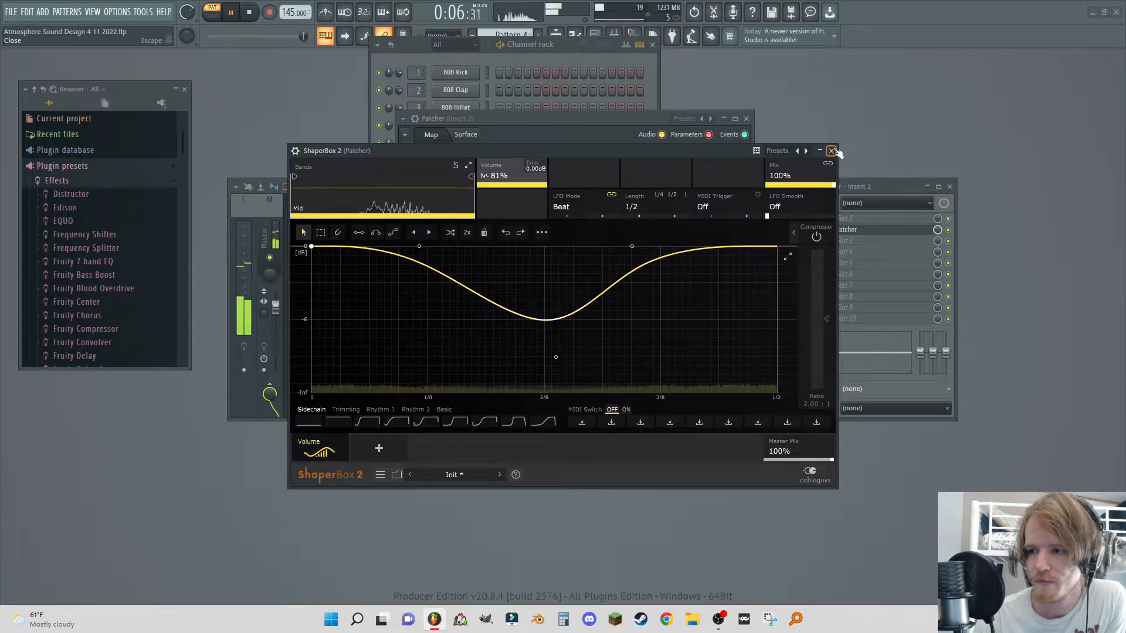
{"action": "left_click_drag", "start_coordinate": [555, 357], "coordinate": [552, 311]}
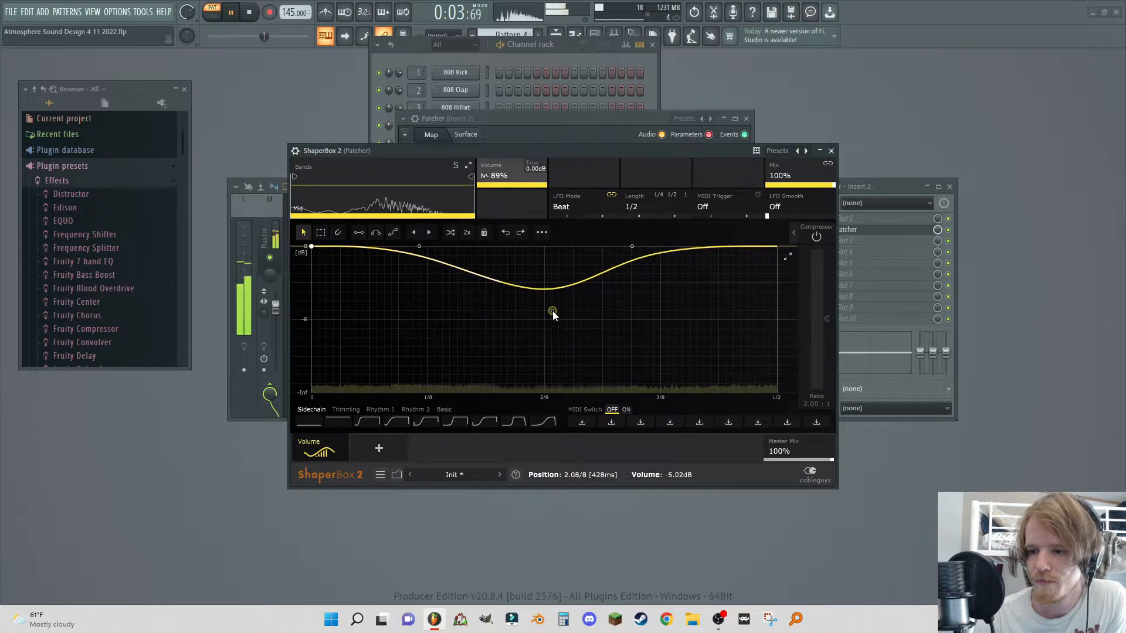
{"action": "left_click", "coordinate": [831, 150]}
- Add a Fruity Balance to the lower chain, wired between ShaperBox 2 and the Patcher output
{"action": "left_click_drag", "start_coordinate": [667, 379], "coordinate": [607, 388]}
{"action": "right_click", "coordinate": [682, 390]}
{"action": "left_click", "coordinate": [718, 395]}
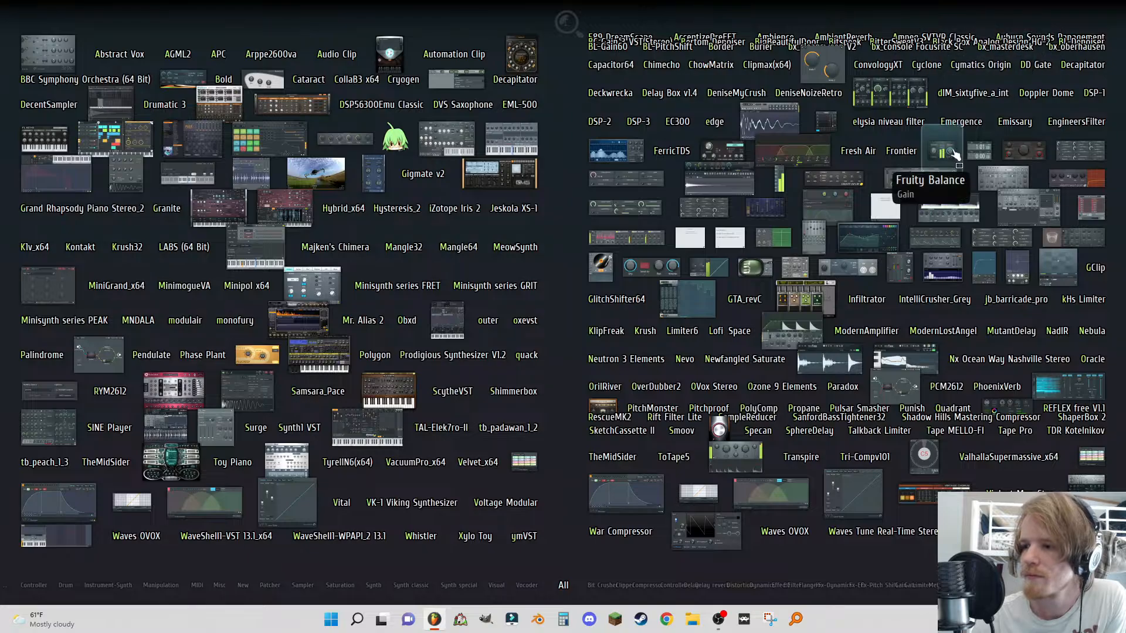
{"action": "left_click", "coordinate": [921, 178]}
{"action": "right_click", "coordinate": [629, 388]}
{"action": "left_click", "coordinate": [716, 408]}
{"action": "left_click_drag", "start_coordinate": [629, 388], "coordinate": [705, 316]}
{"action": "left_click_drag", "start_coordinate": [707, 390], "coordinate": [694, 359]}
- Set the lower chain's Fruity Balance volume to -5.0 dB and the upper reverb chain's Fruity Balance volume to -6.0 dB
{"action": "double_click", "coordinate": [695, 358]}
{"action": "left_click_drag", "start_coordinate": [599, 323], "coordinate": [598, 337]}
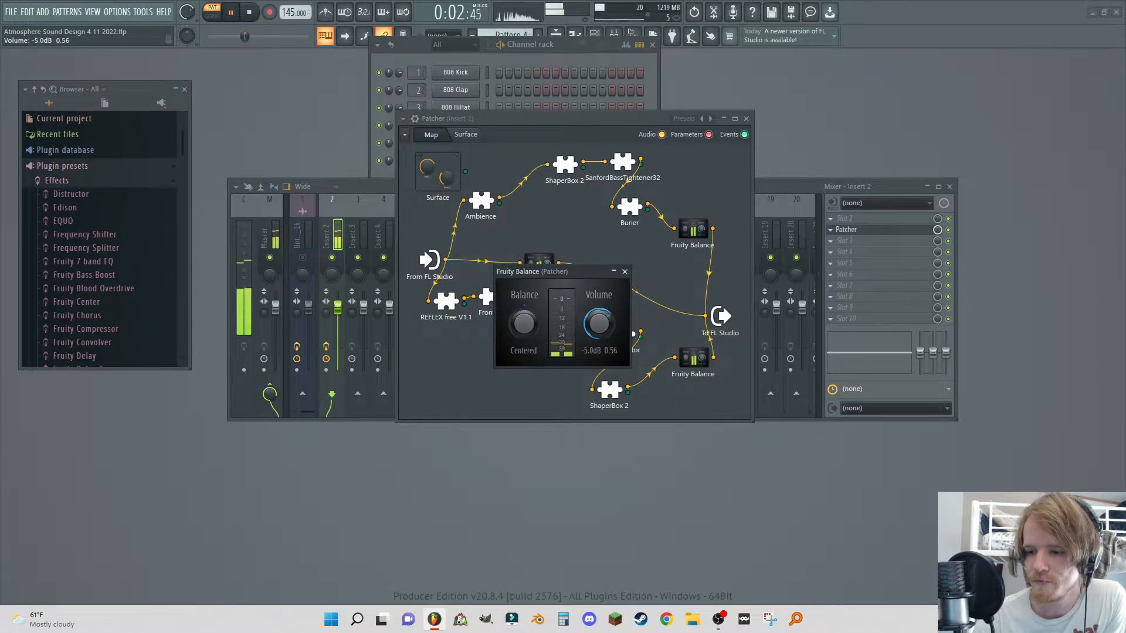
{"action": "left_click", "coordinate": [625, 272]}
{"action": "double_click", "coordinate": [696, 230]}
{"action": "left_click_drag", "start_coordinate": [600, 321], "coordinate": [599, 344]}
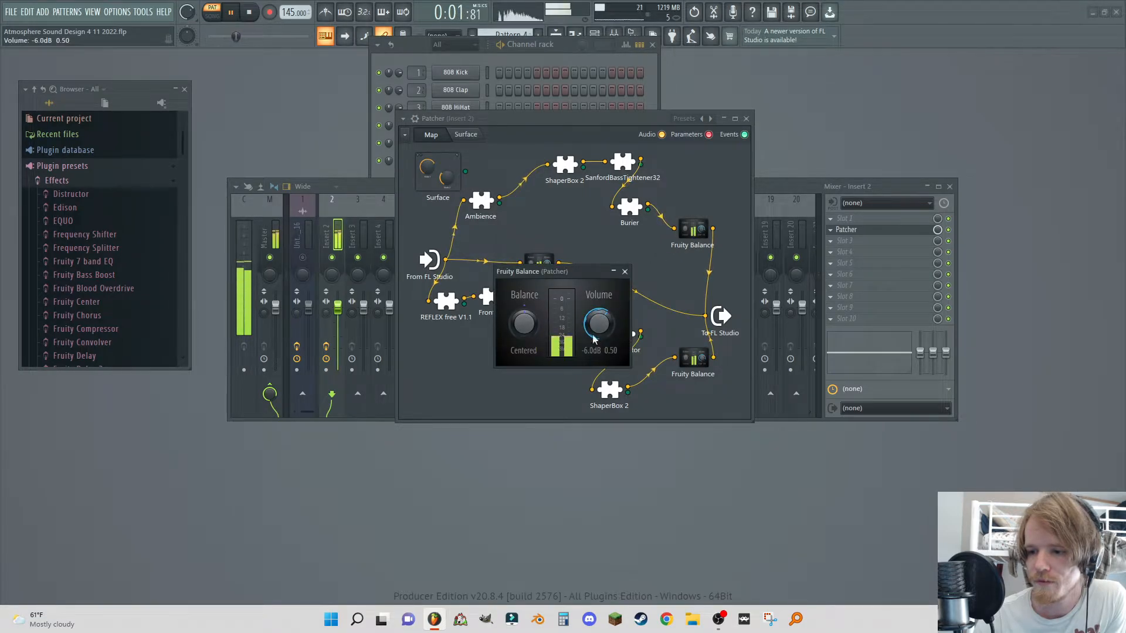
{"action": "left_click", "coordinate": [625, 271]}
- Move the Patcher output farther out and rearrange the lower chain, with the equalizer below Frontier and Decapitator above ShaperBox 2
{"action": "left_click_drag", "start_coordinate": [727, 320], "coordinate": [850, 313]}
{"action": "left_click_drag", "start_coordinate": [506, 340], "coordinate": [466, 383]}
{"action": "left_click_drag", "start_coordinate": [604, 358], "coordinate": [646, 345]}
{"action": "left_click_drag", "start_coordinate": [553, 339], "coordinate": [558, 302]}
{"action": "left_click_drag", "start_coordinate": [545, 392], "coordinate": [566, 358]}
{"action": "left_click_drag", "start_coordinate": [477, 382], "coordinate": [494, 361]}
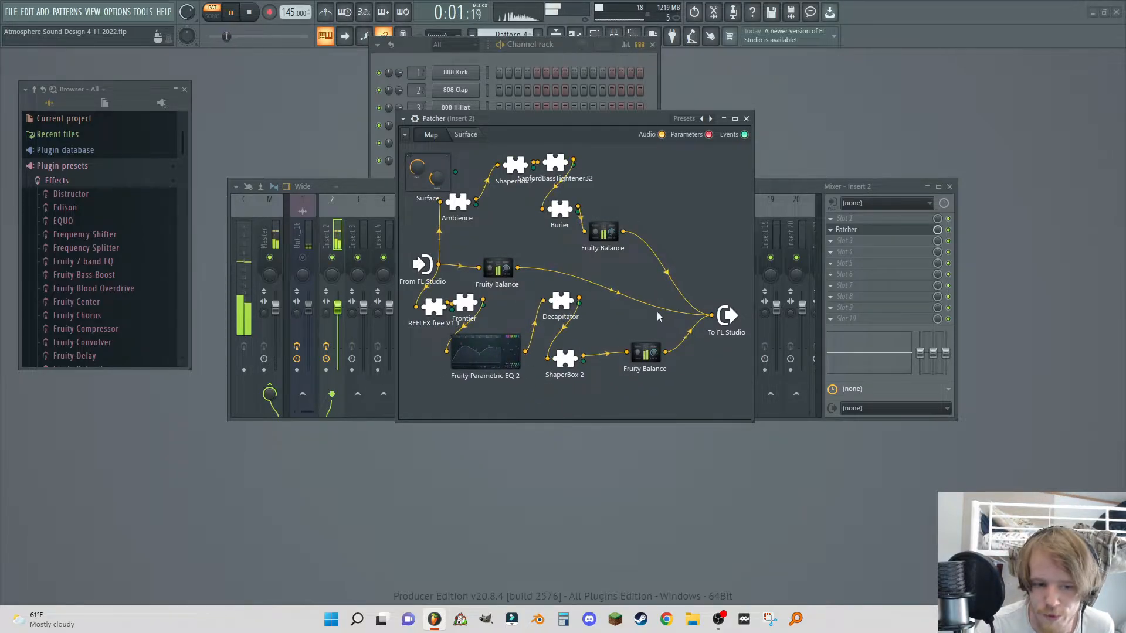
- Add the 589_DreamScape reverb to the Patcher map below Fruity Parametric EQ 2
{"action": "right_click", "coordinate": [492, 396]}
{"action": "left_click", "coordinate": [491, 407]}
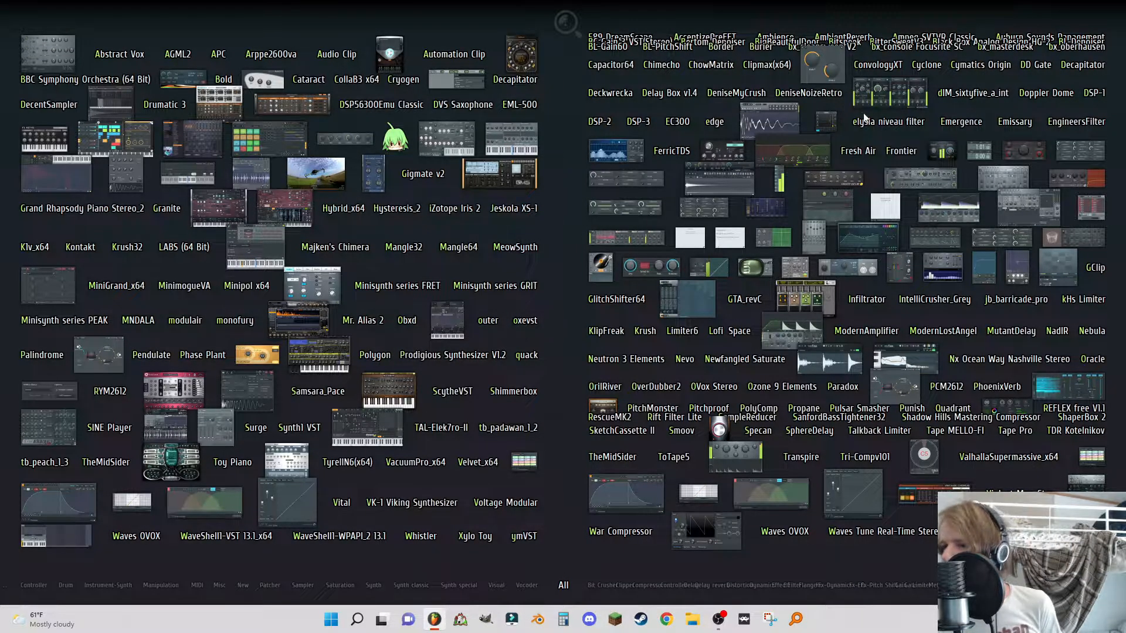
{"action": "left_click_drag", "start_coordinate": [643, 36], "coordinate": [462, 390]}
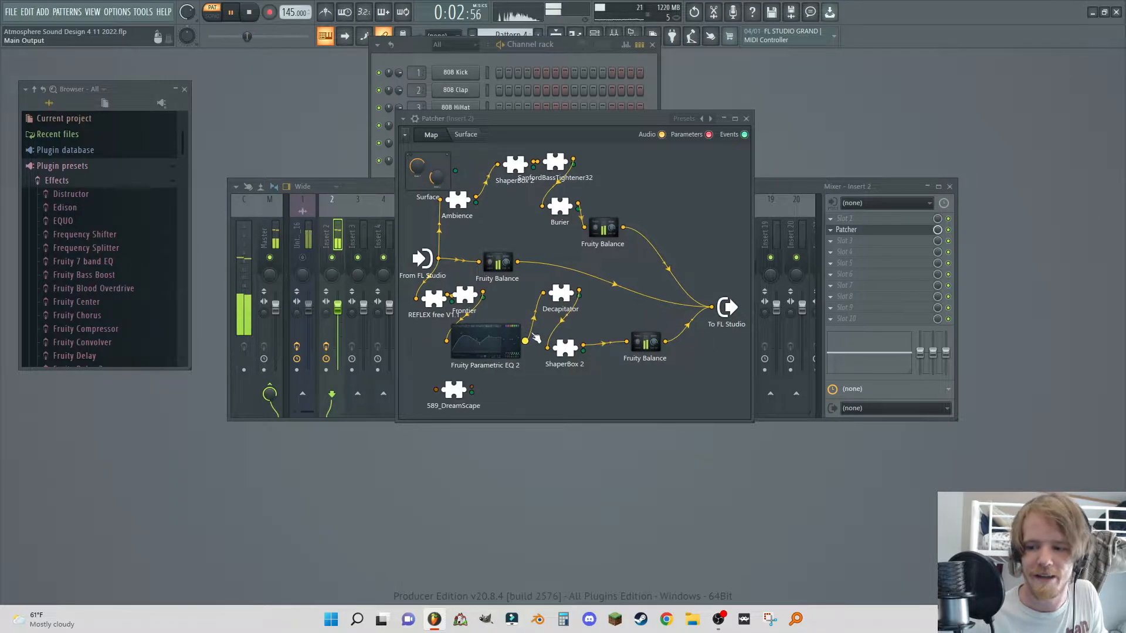
- Set DreamScape's room size to large, raise its amplitude curve and time curve, and lower its reverb start
{"action": "double_click", "coordinate": [453, 389]}
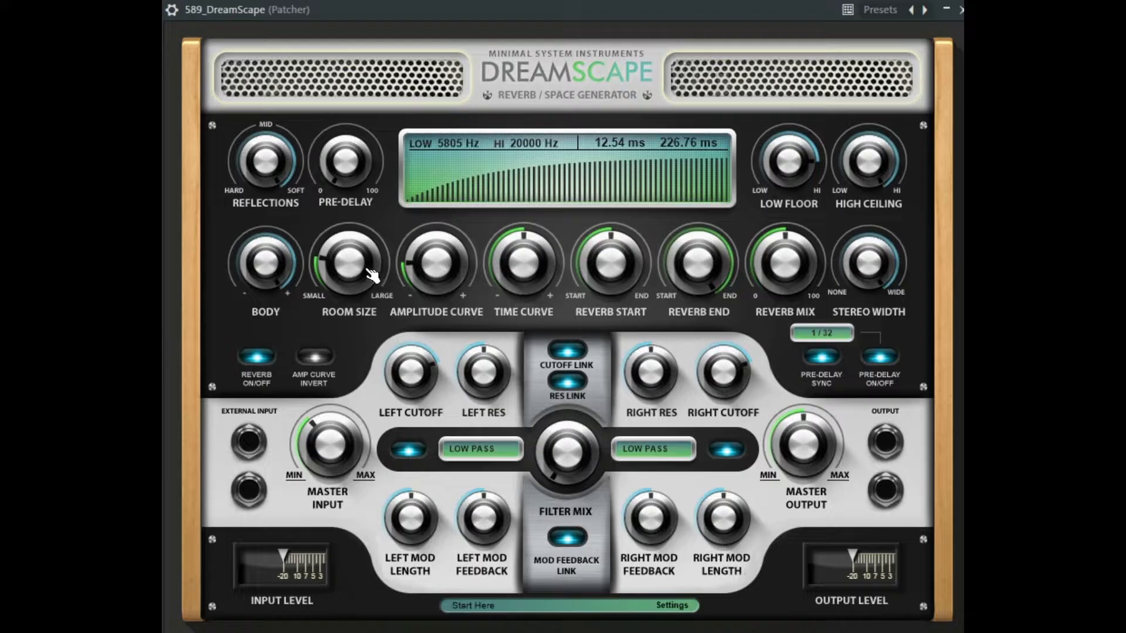
{"action": "left_click_drag", "start_coordinate": [428, 276], "coordinate": [436, 234]}
{"action": "left_click_drag", "start_coordinate": [523, 263], "coordinate": [523, 248]}
{"action": "left_click_drag", "start_coordinate": [610, 263], "coordinate": [610, 284]}
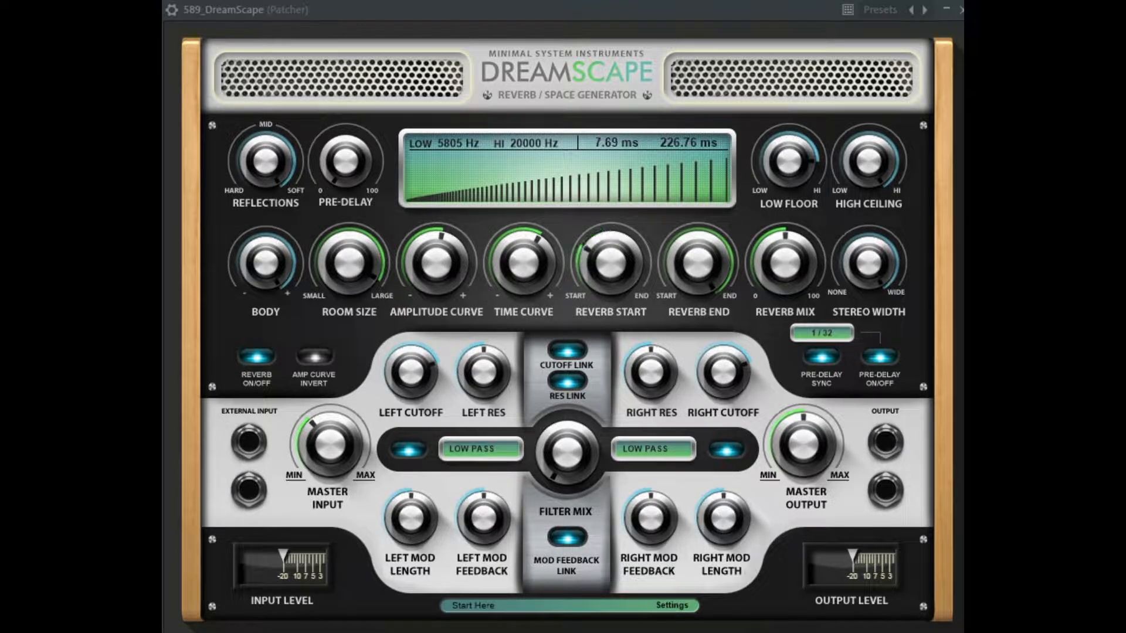
- Set DreamScape's low floor to 858 Hz and high ceiling to 5400 Hz, and reduce its body and reflections
{"action": "left_click_drag", "start_coordinate": [799, 187], "coordinate": [799, 246]}
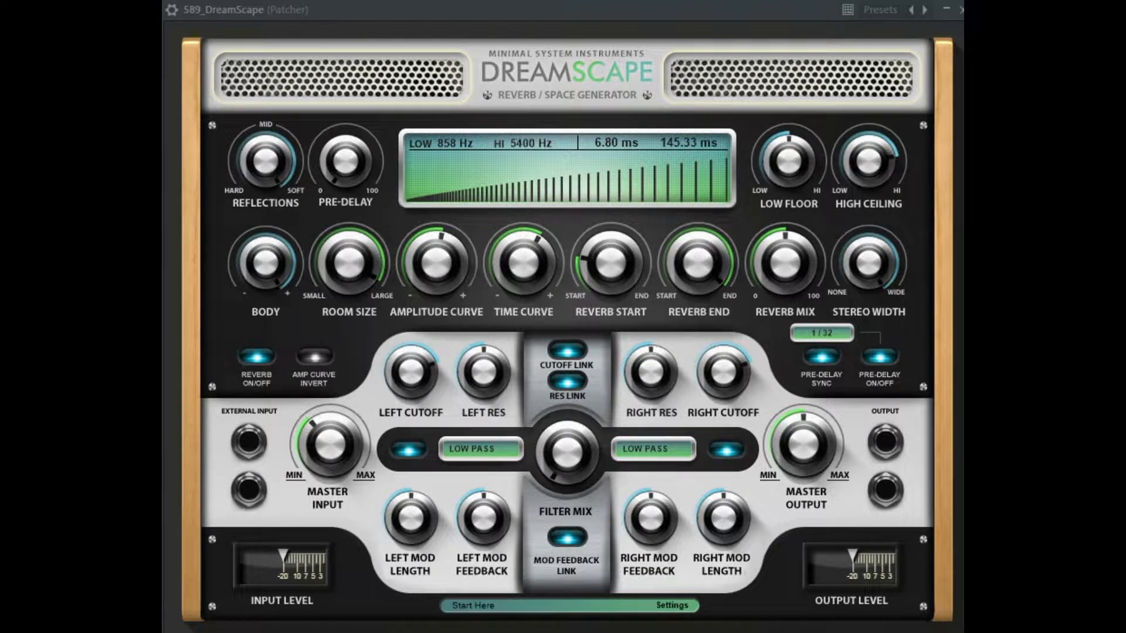
{"action": "left_click_drag", "start_coordinate": [278, 274], "coordinate": [278, 304]}
{"action": "left_click_drag", "start_coordinate": [271, 187], "coordinate": [271, 220]}
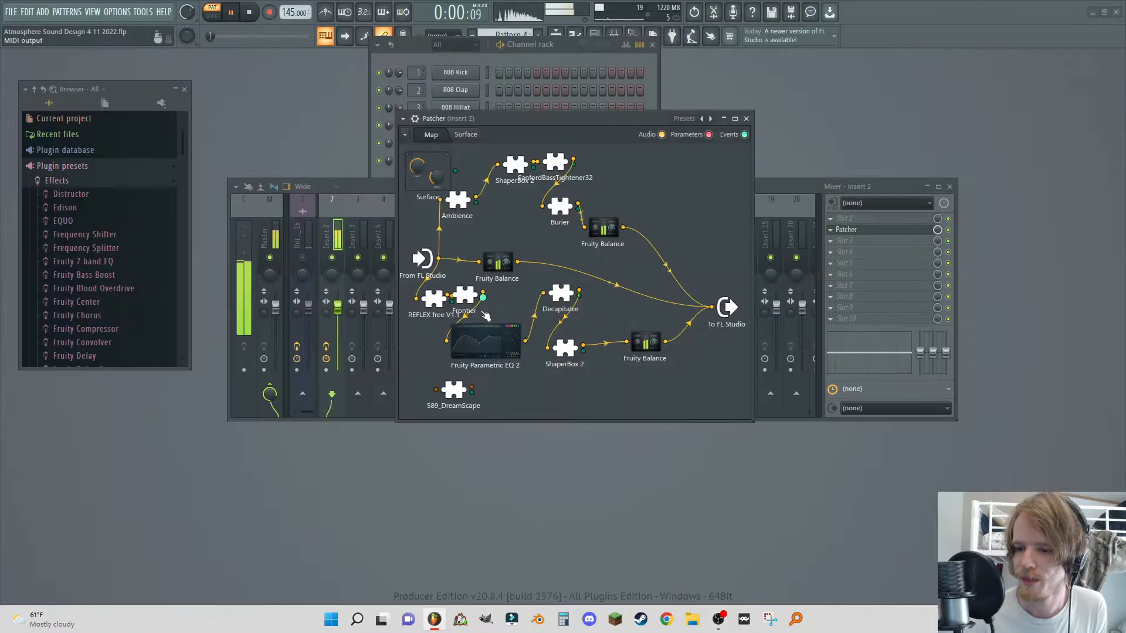
- Rearrange the Patcher input and dry Fruity Balance, and wire the input to DreamScape at the bottom of the map
{"action": "left_click_drag", "start_coordinate": [498, 264], "coordinate": [521, 256]}
{"action": "left_click_drag", "start_coordinate": [423, 261], "coordinate": [420, 227]}
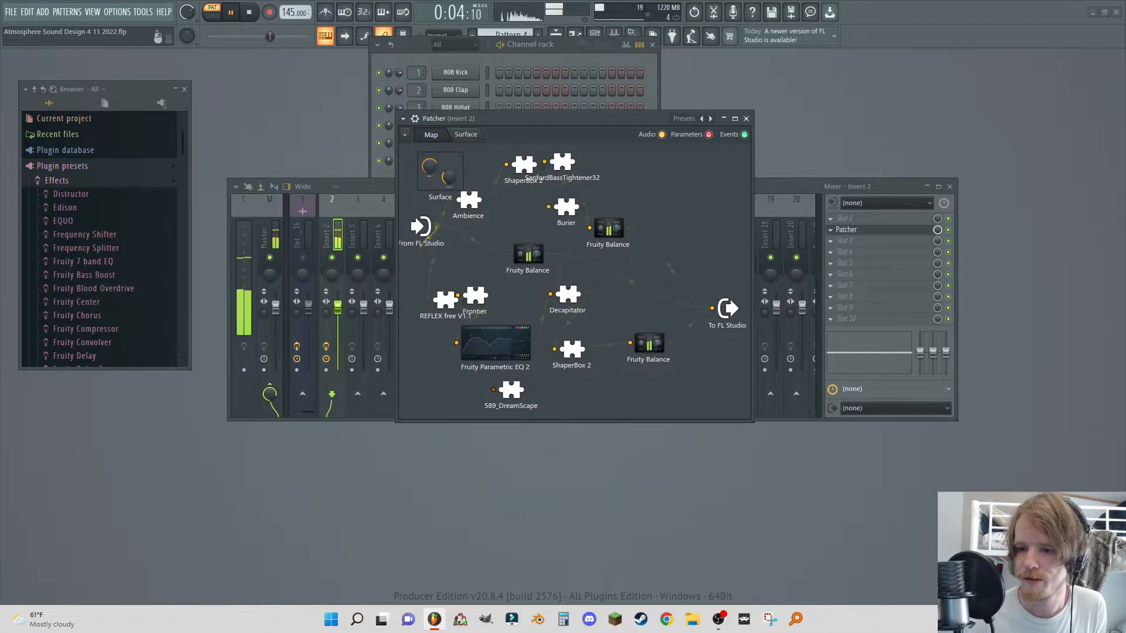
{"action": "mouse_move", "coordinate": [442, 388]}
{"action": "left_mouse_down"}
{"action": "mouse_move", "coordinate": [493, 389]}
{"action": "mouse_move", "coordinate": [442, 396]}
{"action": "left_mouse_up"}
- Add GlitchShifter64 beside DreamScape and wire DreamScape's output into it
{"action": "right_click", "coordinate": [540, 367]}
{"action": "left_click", "coordinate": [550, 385]}
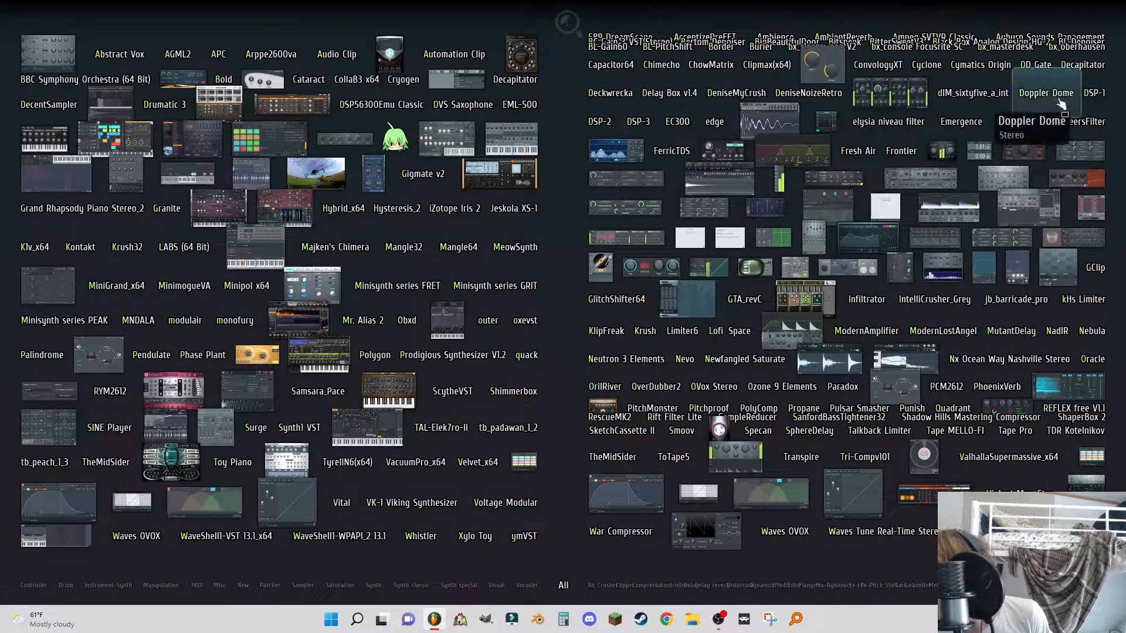
{"action": "left_click", "coordinate": [616, 299]}
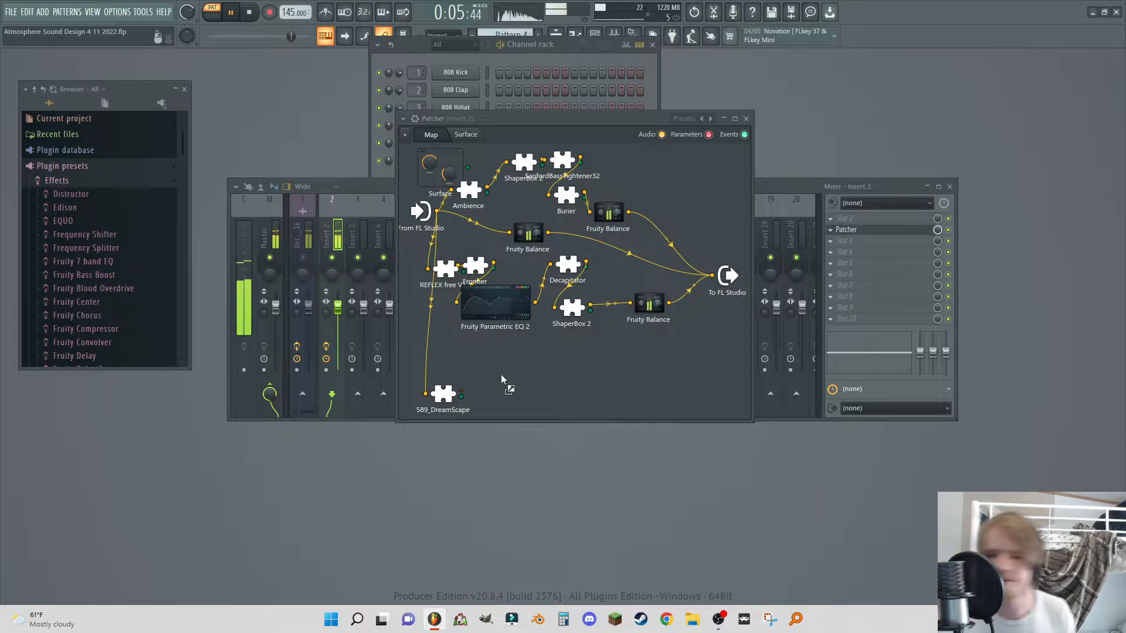
{"action": "left_click_drag", "start_coordinate": [462, 391], "coordinate": [512, 370]}
- Set GlitchShifter64 to a -12 semitone note, tighten about 0.31, feedback about 0.42 and dry/wet about 0.27
{"action": "left_click", "coordinate": [529, 381]}
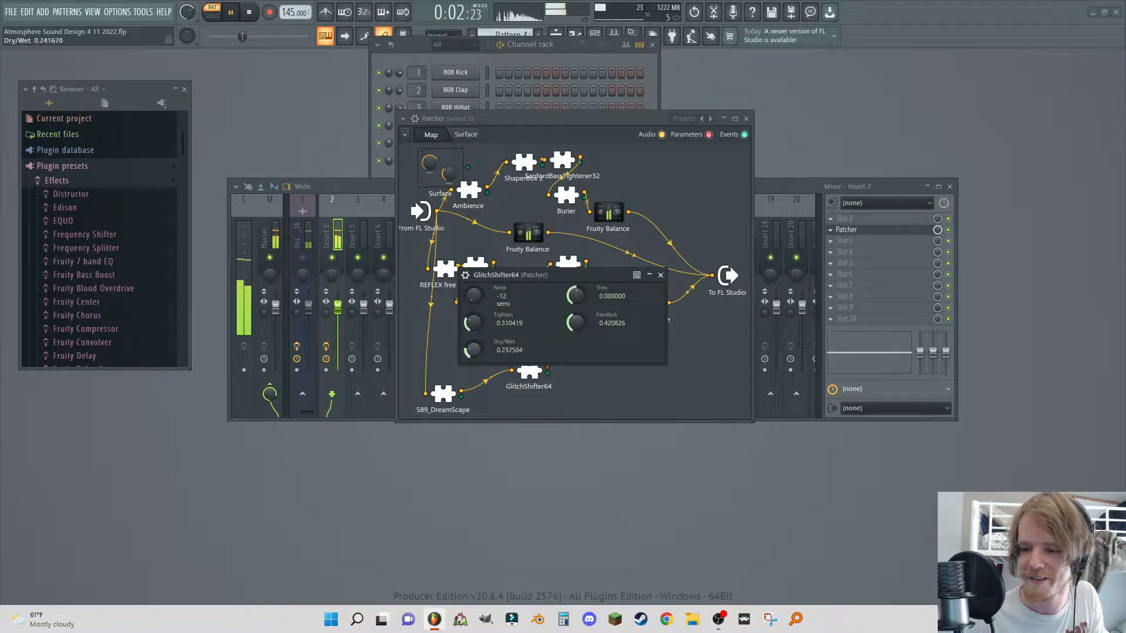
{"action": "left_click_drag", "start_coordinate": [473, 350], "coordinate": [473, 348]}
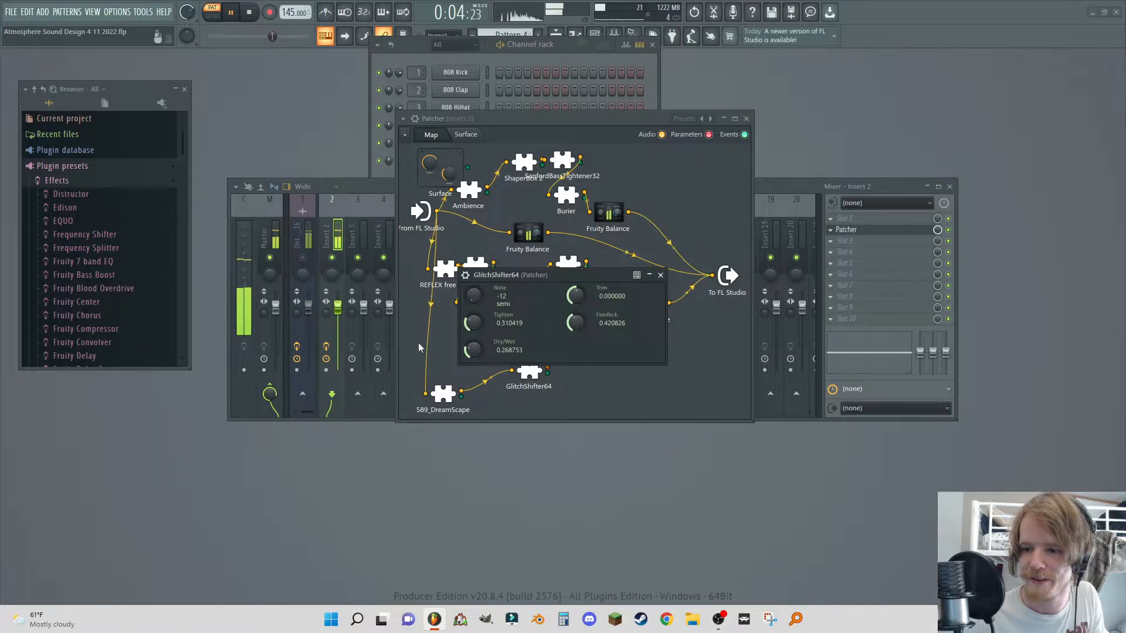
{"action": "left_click", "coordinate": [661, 274]}
- Add a Fruity Balance to the DreamScape chain, wired between GlitchShifter64 and the Patcher output
{"action": "left_click_drag", "start_coordinate": [529, 373], "coordinate": [539, 373]}
{"action": "right_click", "coordinate": [610, 363]}
{"action": "left_click", "coordinate": [632, 369]}
{"action": "left_click", "coordinate": [929, 156]}
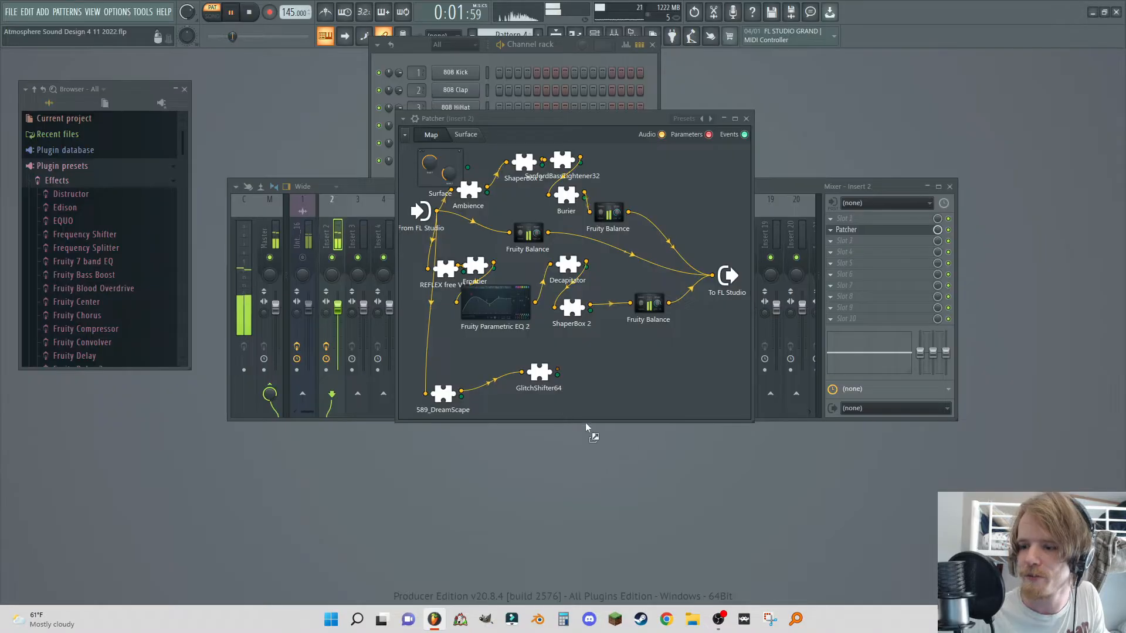
{"action": "left_click_drag", "start_coordinate": [558, 375], "coordinate": [702, 337]}
- Set the DreamScape chain's Fruity Balance volume to -7.1 dB and close it
{"action": "double_click", "coordinate": [624, 373]}
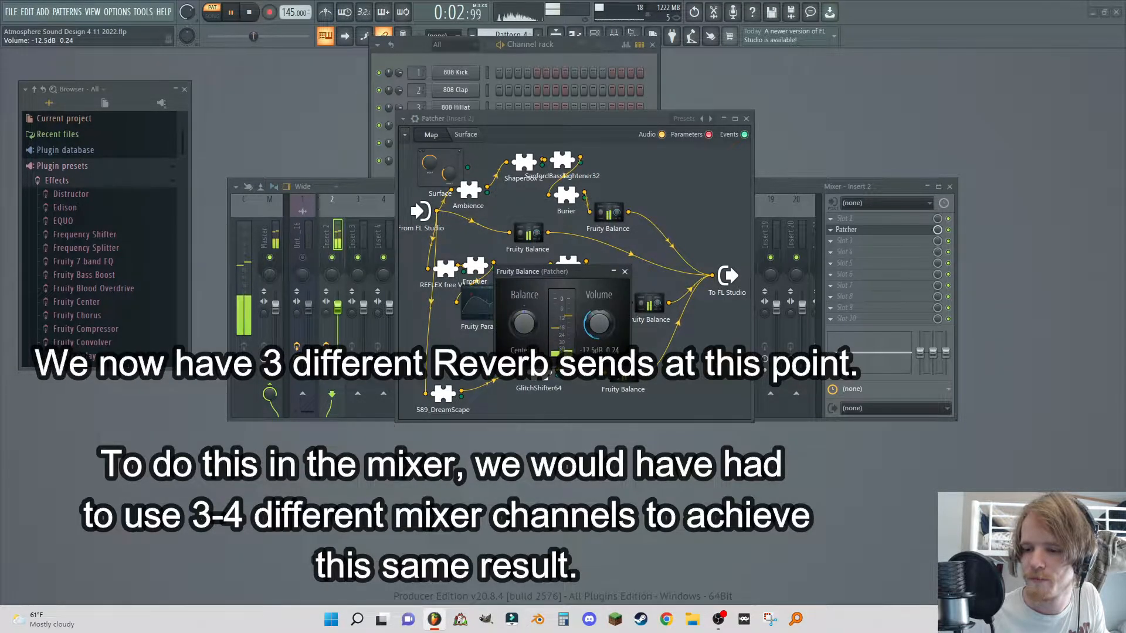
{"action": "left_click_drag", "start_coordinate": [599, 323], "coordinate": [598, 318]}
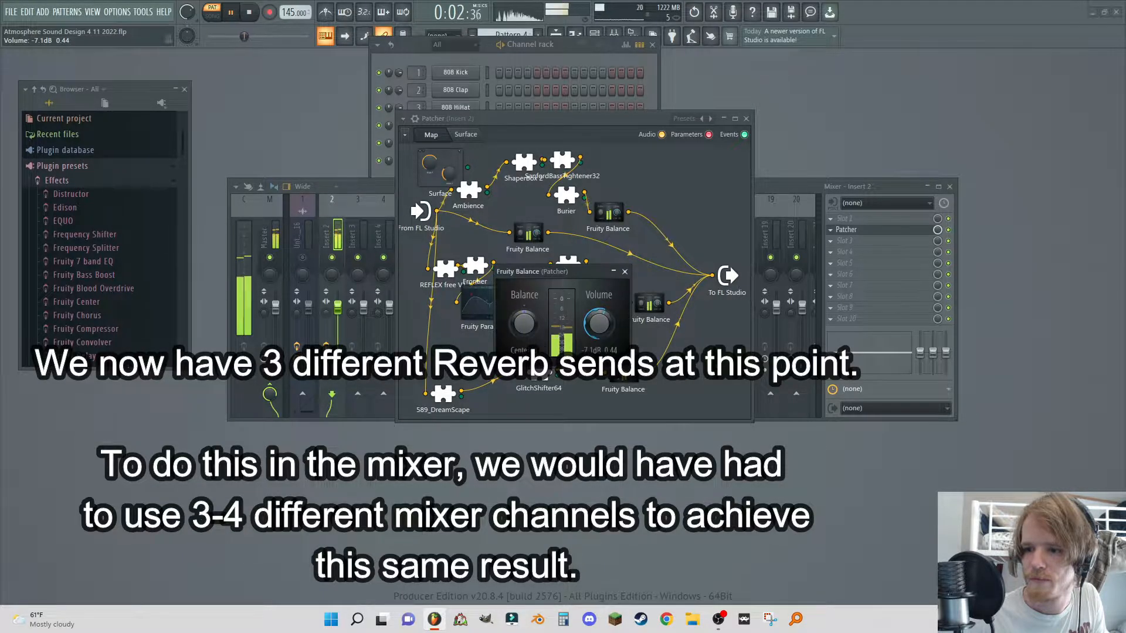
{"action": "left_click", "coordinate": [624, 271]}
- Reposition GlitchShifter64 and raise its tighten to about 0.45 and its feedback to about 0.66
{"action": "left_click_drag", "start_coordinate": [540, 372], "coordinate": [519, 365]}
{"action": "double_click", "coordinate": [519, 364]}
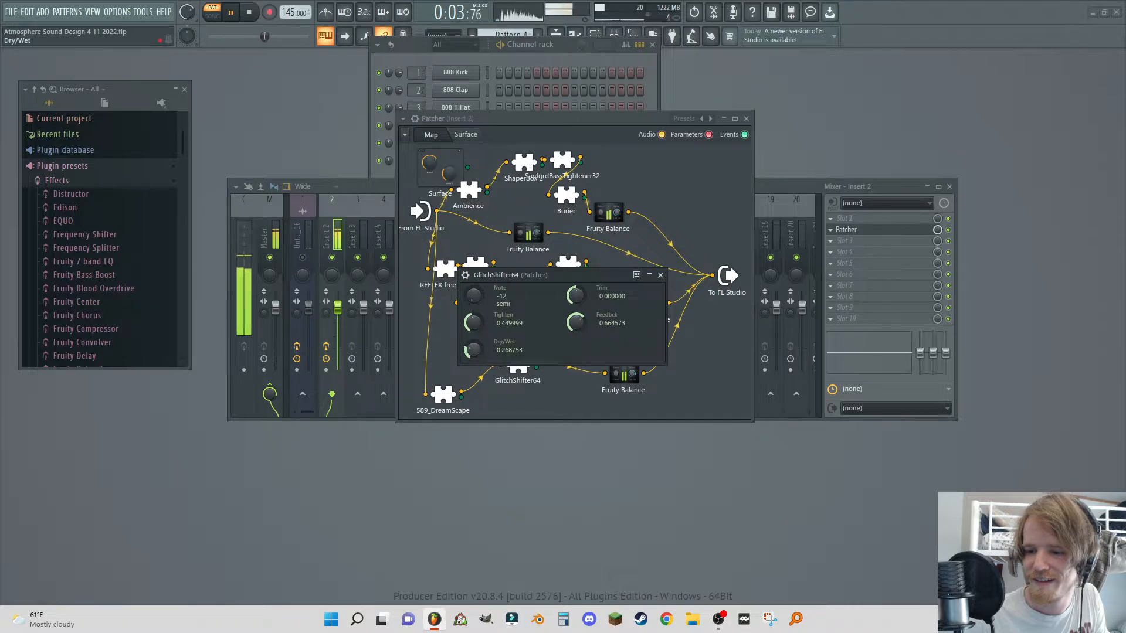
- Raise the DreamScape low floor to about 2024 Hz and the high ceiling to about 8693 Hz, and adjust its reverb mix
{"action": "double_click", "coordinate": [443, 394]}
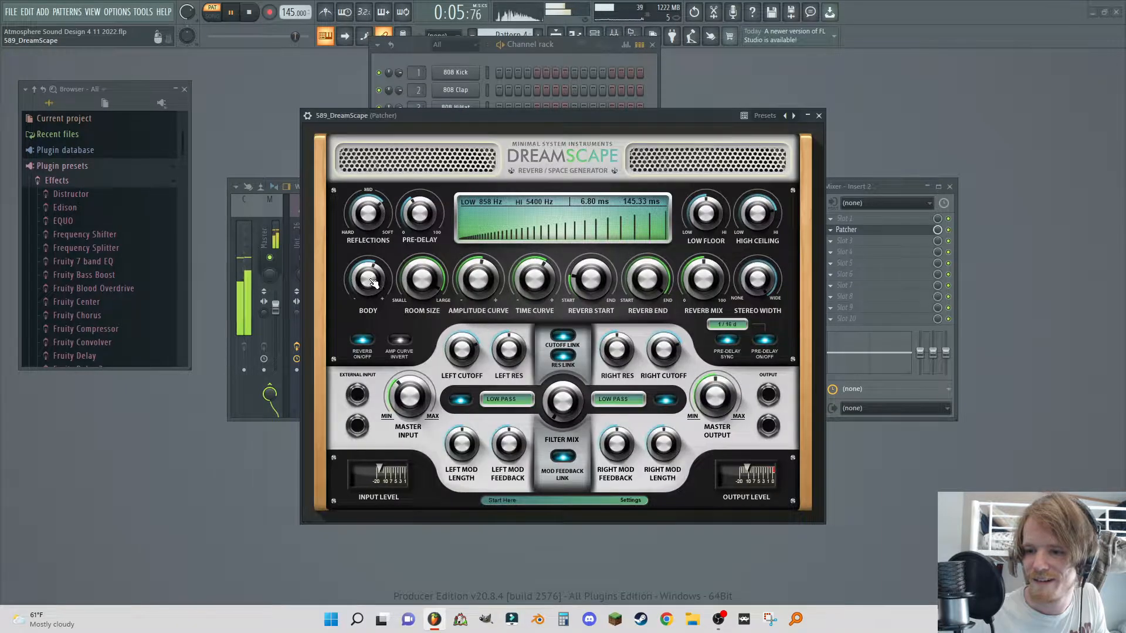
{"action": "mouse_move", "coordinate": [714, 229]}
{"action": "left_mouse_down"}
{"action": "mouse_move", "coordinate": [714, 211]}
{"action": "mouse_move", "coordinate": [746, 219]}
{"action": "mouse_move", "coordinate": [712, 219]}
{"action": "left_mouse_up"}
{"action": "mouse_move", "coordinate": [705, 281]}
{"action": "left_mouse_down"}
{"action": "mouse_move", "coordinate": [705, 229]}
{"action": "mouse_move", "coordinate": [704, 275]}
{"action": "left_mouse_up"}
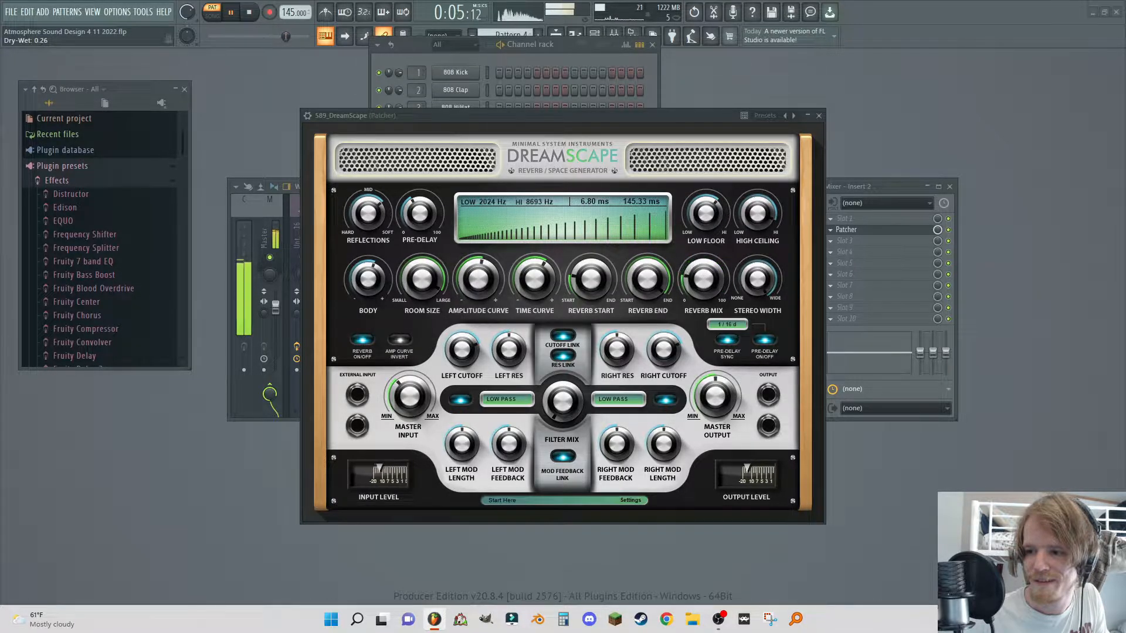
- Reshape DreamScape's amplitude and time curves, set its synced pre-delay to 1/1, adjust its body and close it
{"action": "left_click_drag", "start_coordinate": [590, 278], "coordinate": [591, 274]}
{"action": "left_click_drag", "start_coordinate": [653, 278], "coordinate": [653, 271]}
{"action": "left_click_drag", "start_coordinate": [535, 278], "coordinate": [535, 267]}
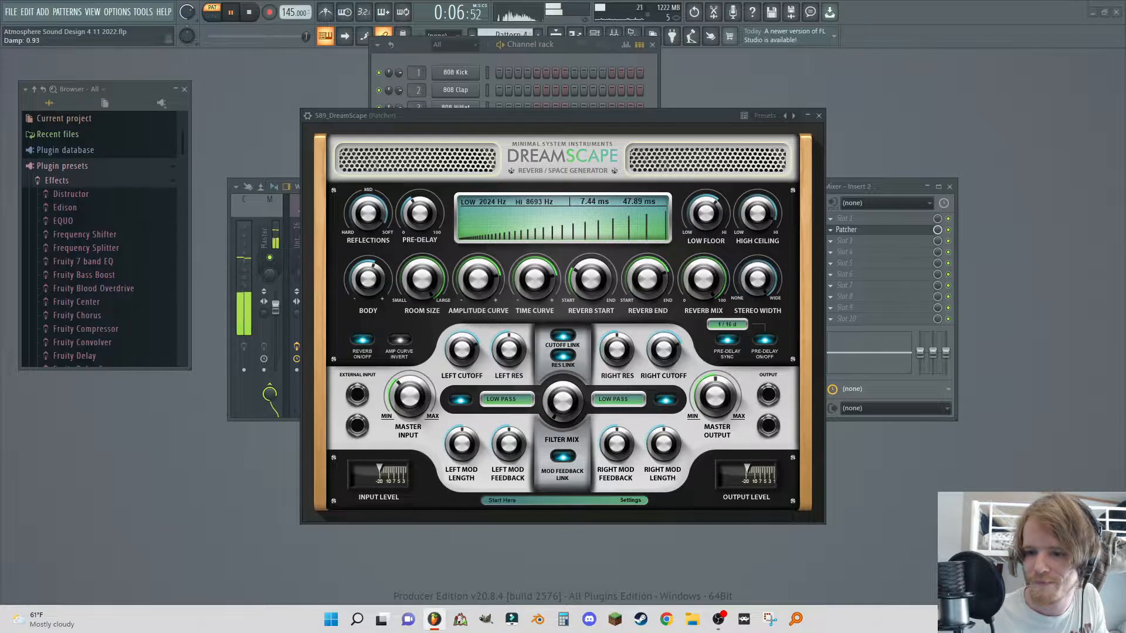
{"action": "left_click_drag", "start_coordinate": [421, 217], "coordinate": [371, 225]}
{"action": "left_click_drag", "start_coordinate": [376, 294], "coordinate": [375, 284]}
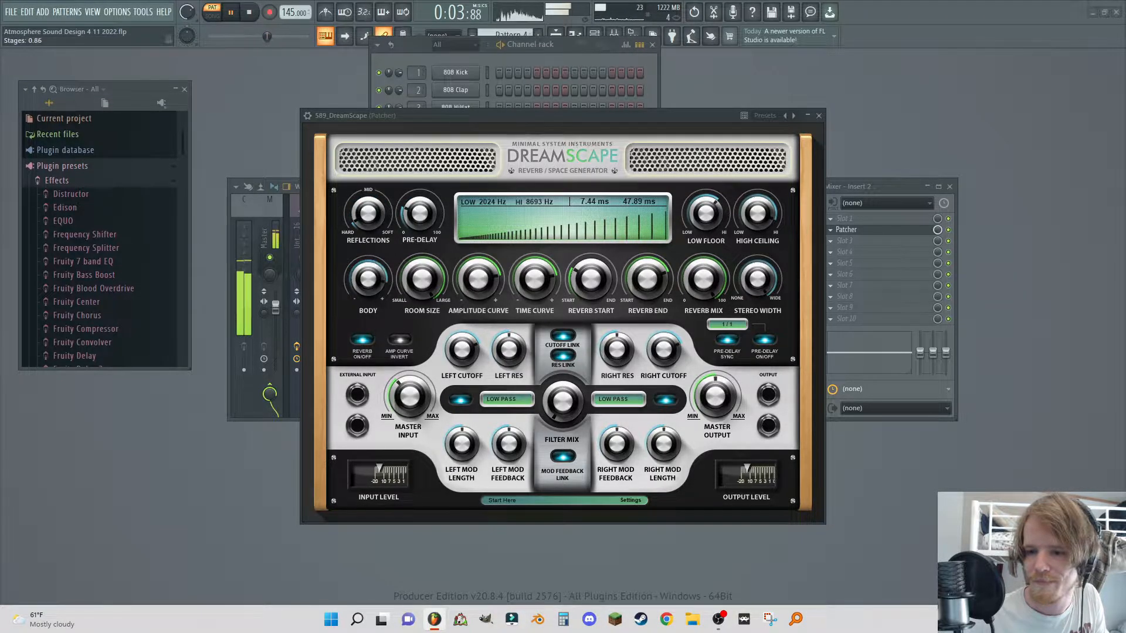
{"action": "left_click", "coordinate": [819, 116]}
- Rearrange the DreamScape chain's modules and insert a kHs Limiter between GlitchShifter64 and Fruity Balance
{"action": "left_click_drag", "start_coordinate": [521, 370], "coordinate": [506, 370]}
{"action": "left_click_drag", "start_coordinate": [447, 399], "coordinate": [440, 373]}
{"action": "left_click_drag", "start_coordinate": [624, 392], "coordinate": [548, 394]}
{"action": "right_click", "coordinate": [629, 387]}
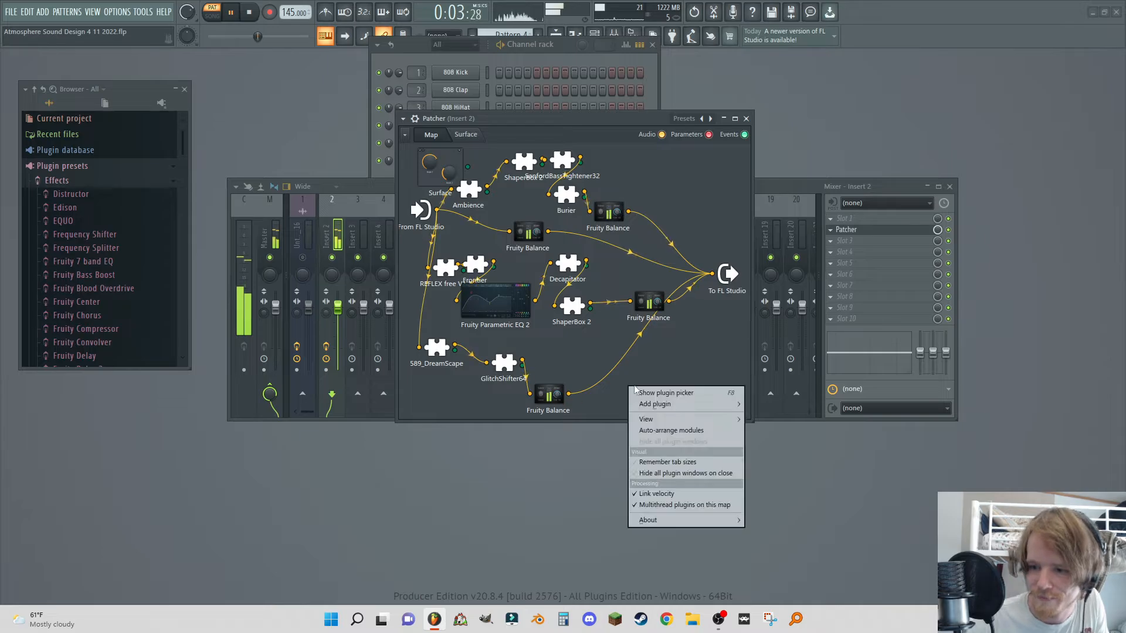
{"action": "left_click", "coordinate": [654, 394]}
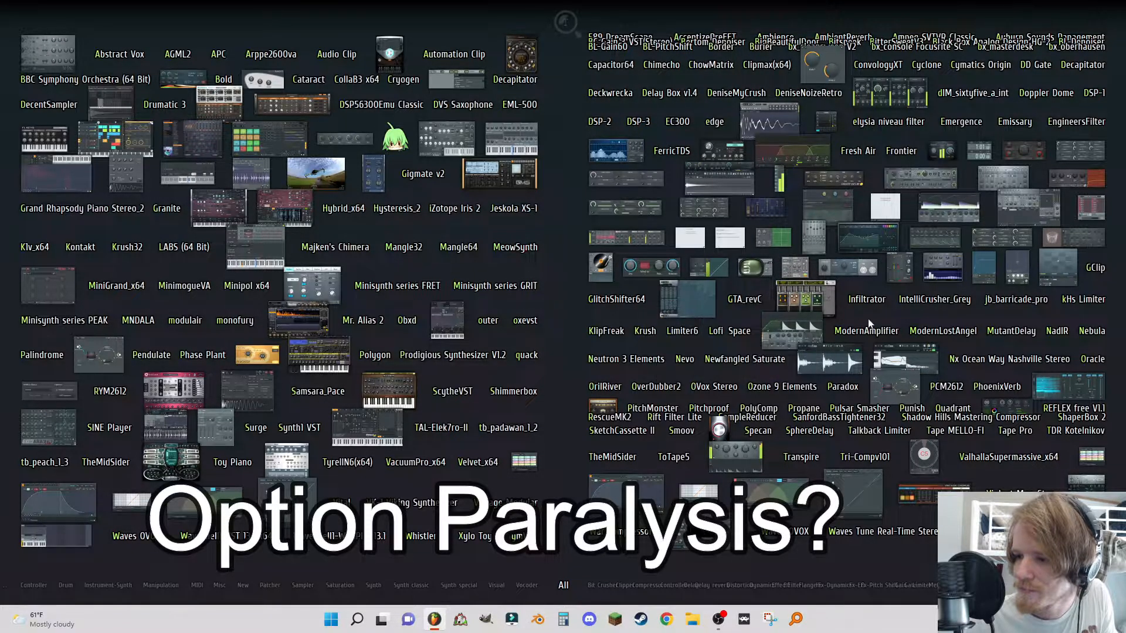
{"action": "left_click", "coordinate": [1084, 300]}
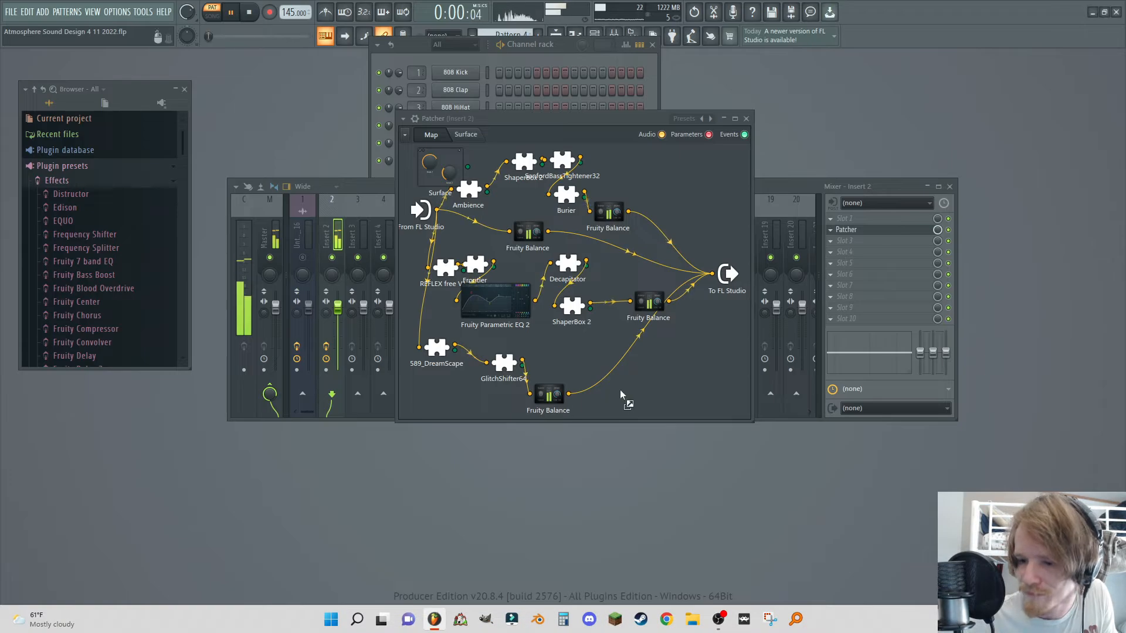
{"action": "left_click_drag", "start_coordinate": [553, 393], "coordinate": [619, 363]}
- Set the kHs Limiter threshold to about -7.7 dB, input gain to about +5.7 dB and release to about 41 ms, and close it
{"action": "double_click", "coordinate": [612, 397]}
{"action": "left_click_drag", "start_coordinate": [521, 301], "coordinate": [562, 243]}
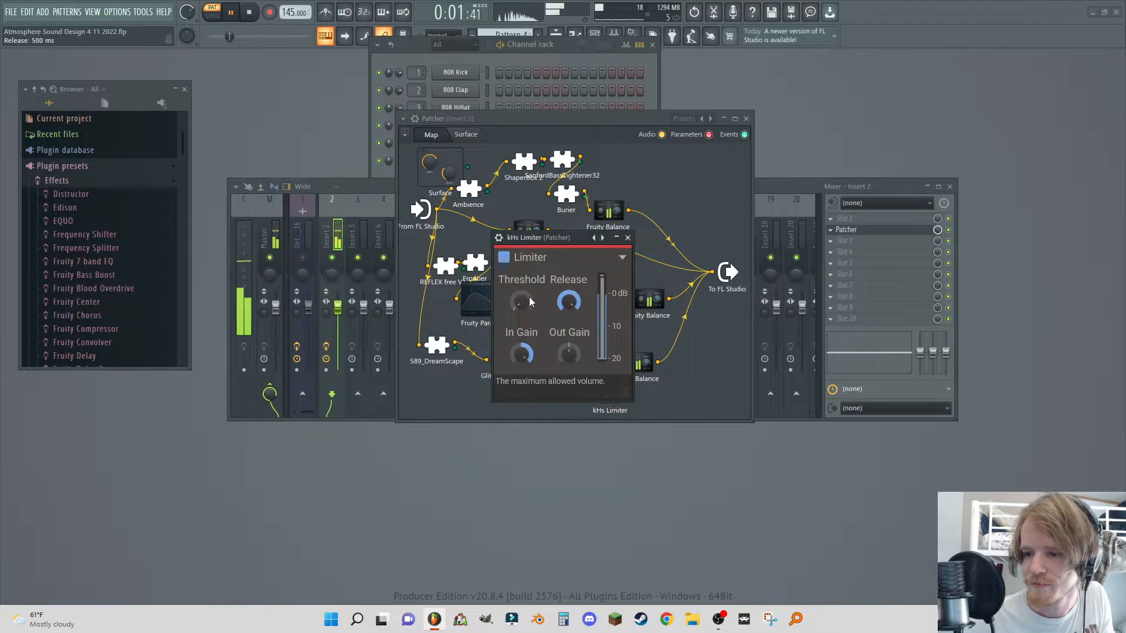
{"action": "left_click_drag", "start_coordinate": [522, 301], "coordinate": [521, 276]}
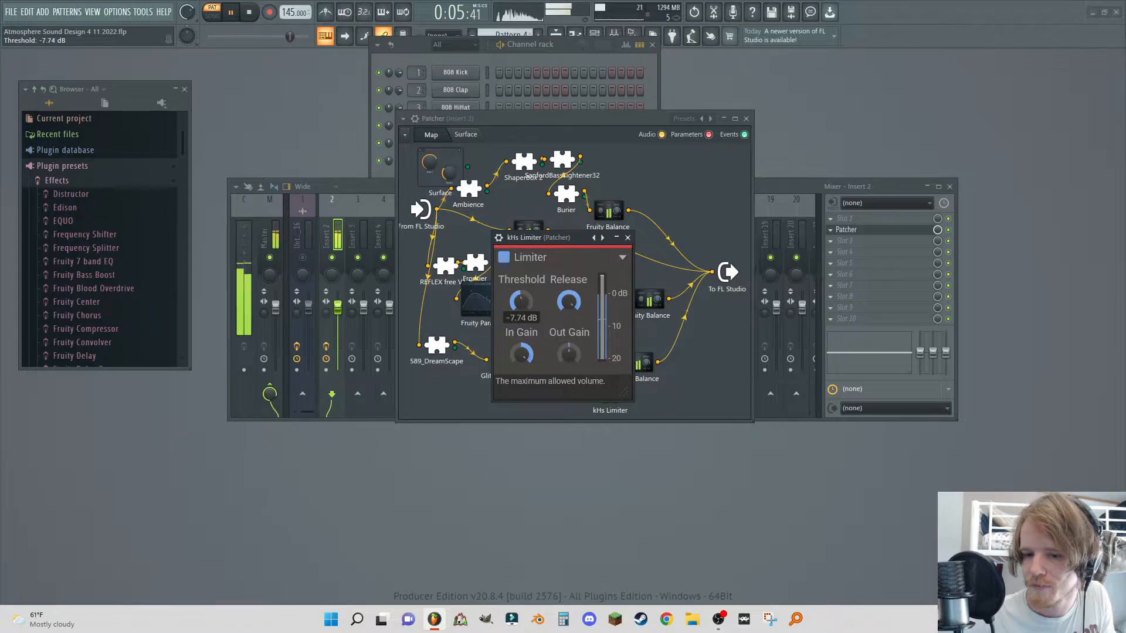
{"action": "left_click_drag", "start_coordinate": [521, 354], "coordinate": [522, 369]}
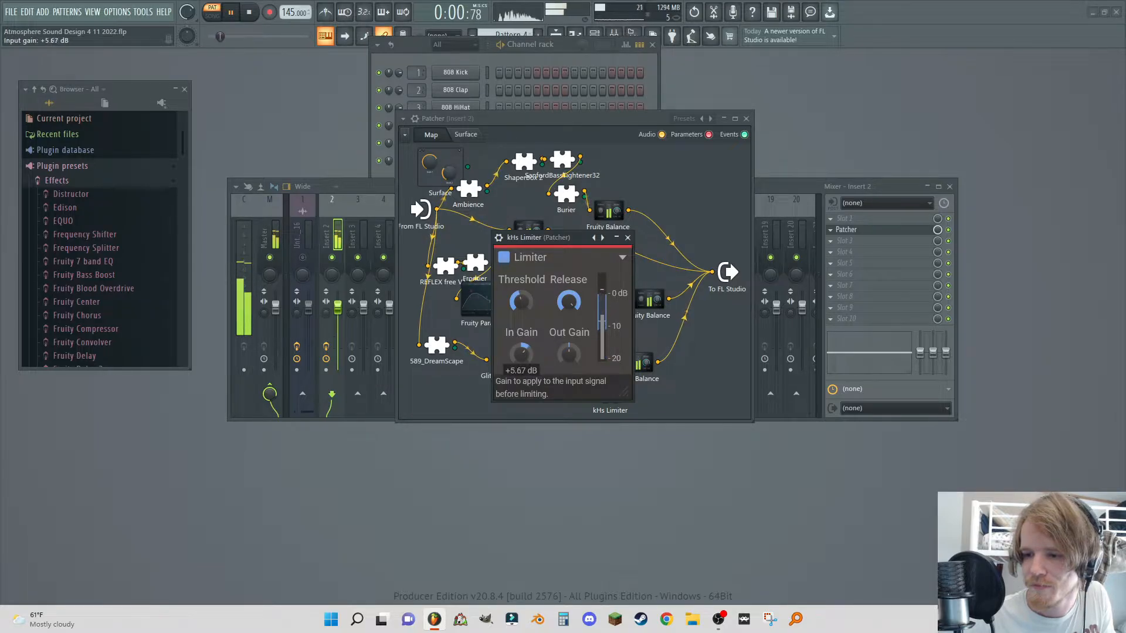
{"action": "mouse_move", "coordinate": [568, 301]}
{"action": "left_mouse_down"}
{"action": "mouse_move", "coordinate": [568, 328]}
{"action": "mouse_move", "coordinate": [568, 319]}
{"action": "left_mouse_up"}
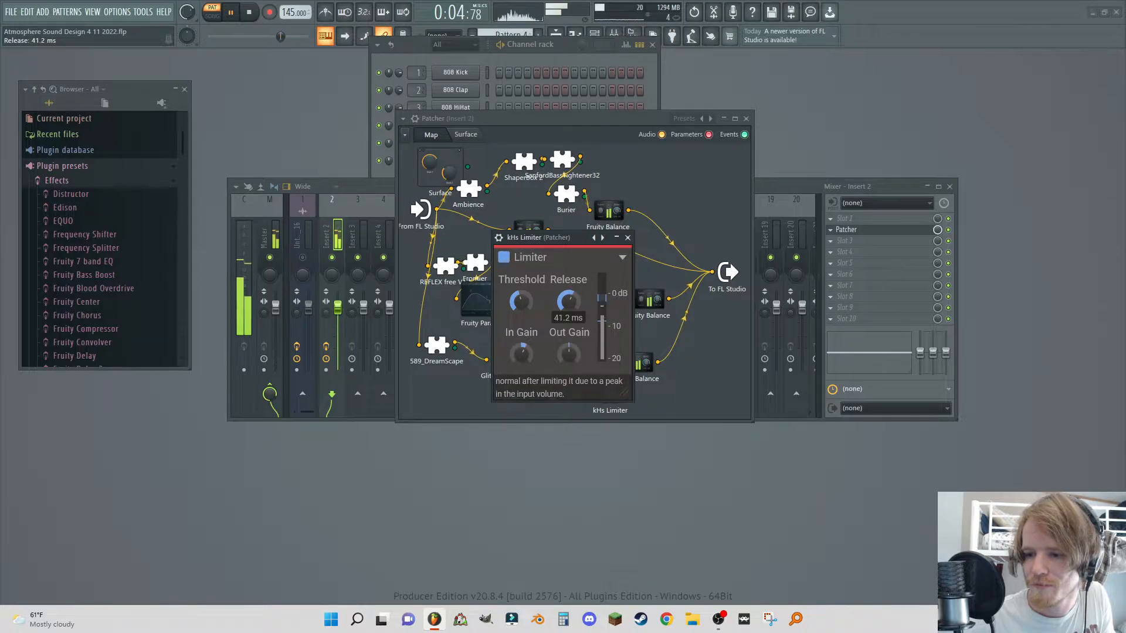
{"action": "left_click", "coordinate": [627, 237]}
- Reposition the Parametric EQ, ShaperBox 2, Decapitator, Fruity Balance and output modules to free space before the Patcher output
{"action": "mouse_move", "coordinate": [726, 267]}
{"action": "left_mouse_down"}
{"action": "mouse_move", "coordinate": [726, 279]}
{"action": "mouse_move", "coordinate": [732, 255]}
{"action": "left_mouse_up"}
{"action": "left_click_drag", "start_coordinate": [475, 299], "coordinate": [477, 316]}
{"action": "left_click_drag", "start_coordinate": [589, 302], "coordinate": [598, 298]}
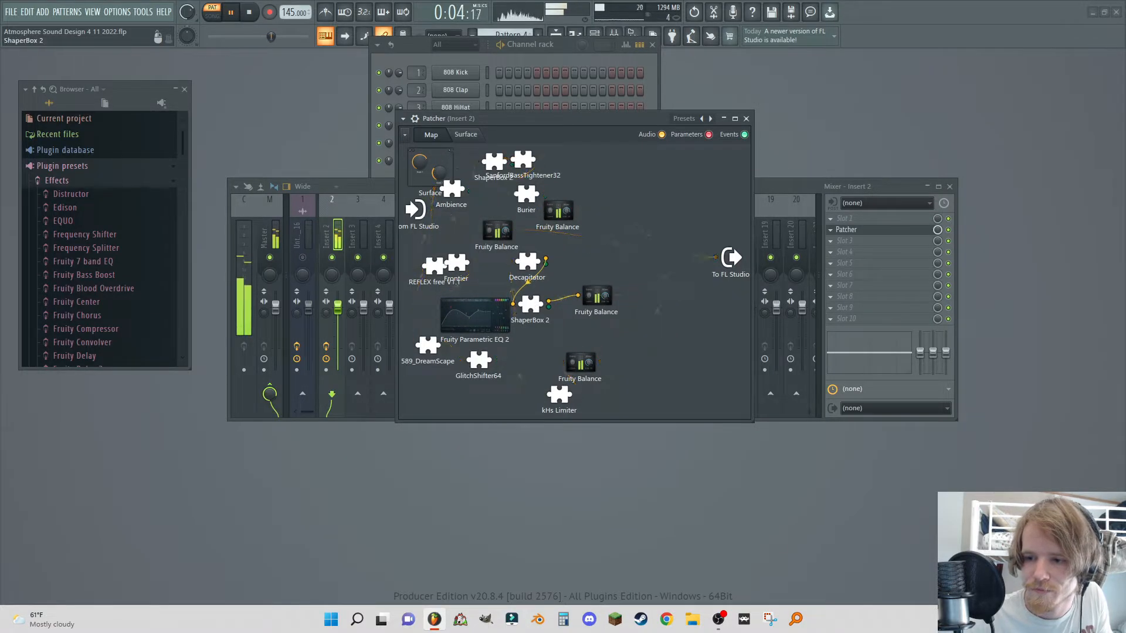
{"action": "left_click_drag", "start_coordinate": [531, 305], "coordinate": [549, 305]}
{"action": "left_click_drag", "start_coordinate": [527, 262], "coordinate": [541, 261]}
{"action": "left_click_drag", "start_coordinate": [731, 257], "coordinate": [755, 276]}
- Add an AmbientReverb to the Patcher map and route the Fruity Balance outputs into it
{"action": "right_click", "coordinate": [674, 203]}
{"action": "left_click", "coordinate": [683, 209]}
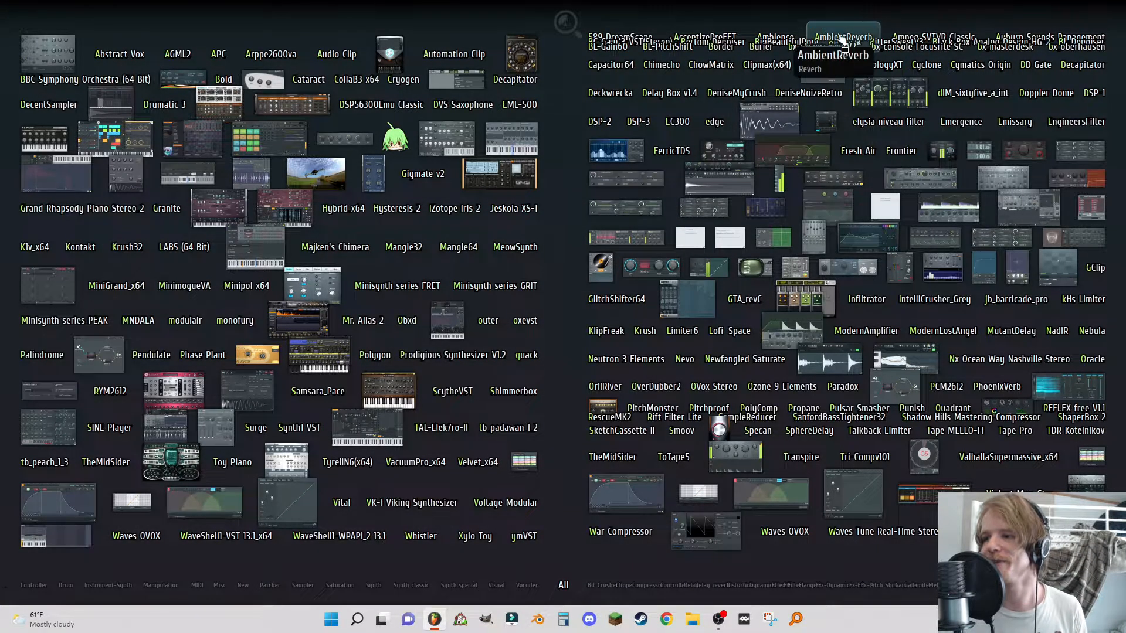
{"action": "left_click_drag", "start_coordinate": [843, 36], "coordinate": [737, 128]}
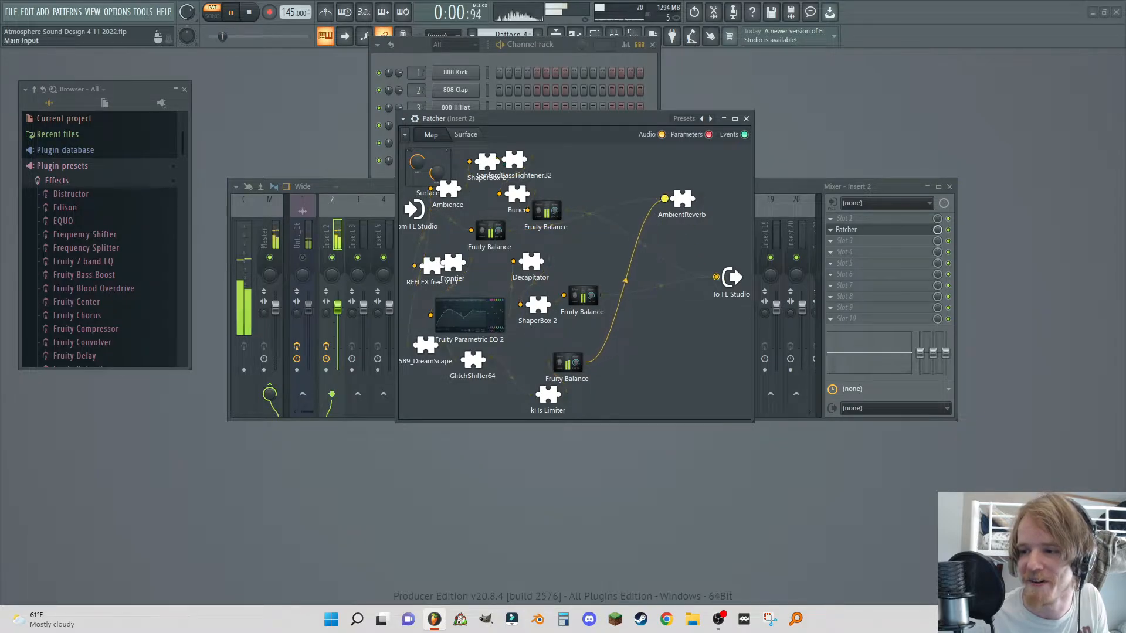
{"action": "left_click_drag", "start_coordinate": [717, 278], "coordinate": [665, 199]}
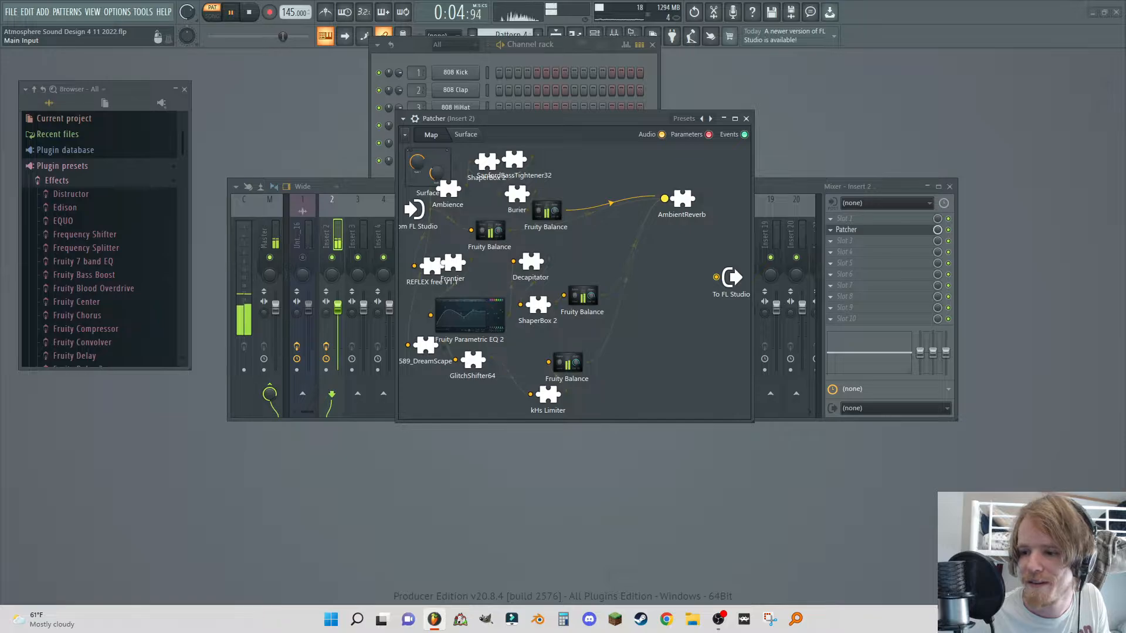
- Move the dry path's Fruity Balance away, reroute it from AmbientReverb straight to the Patcher output, and connect AmbientReverb to that output
{"action": "left_click_drag", "start_coordinate": [491, 236], "coordinate": [677, 386]}
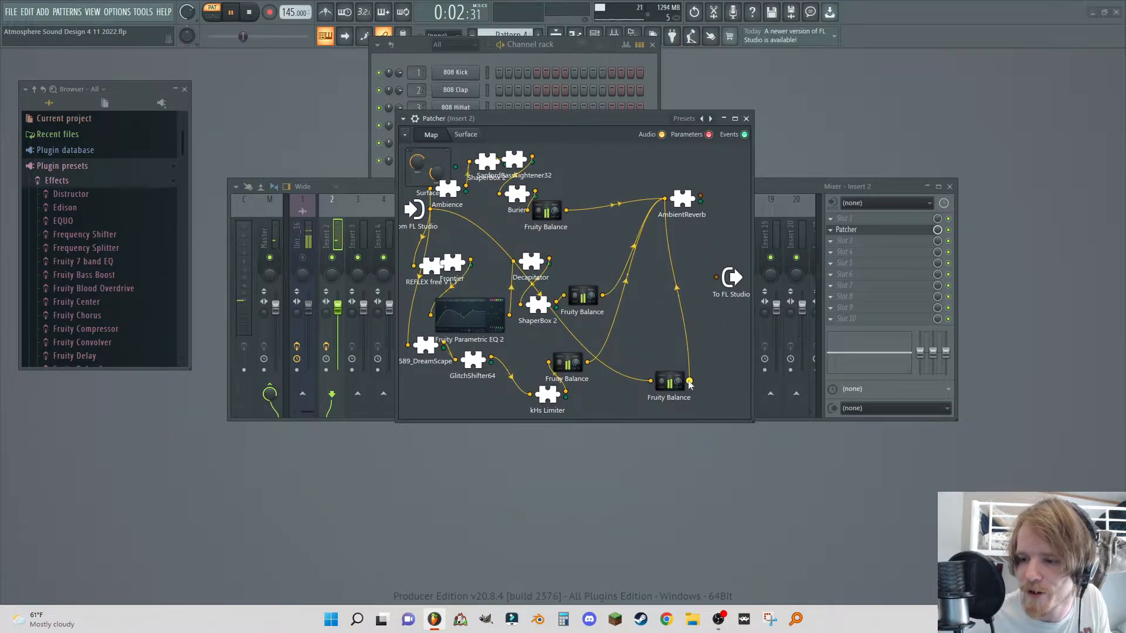
{"action": "right_click", "coordinate": [687, 384]}
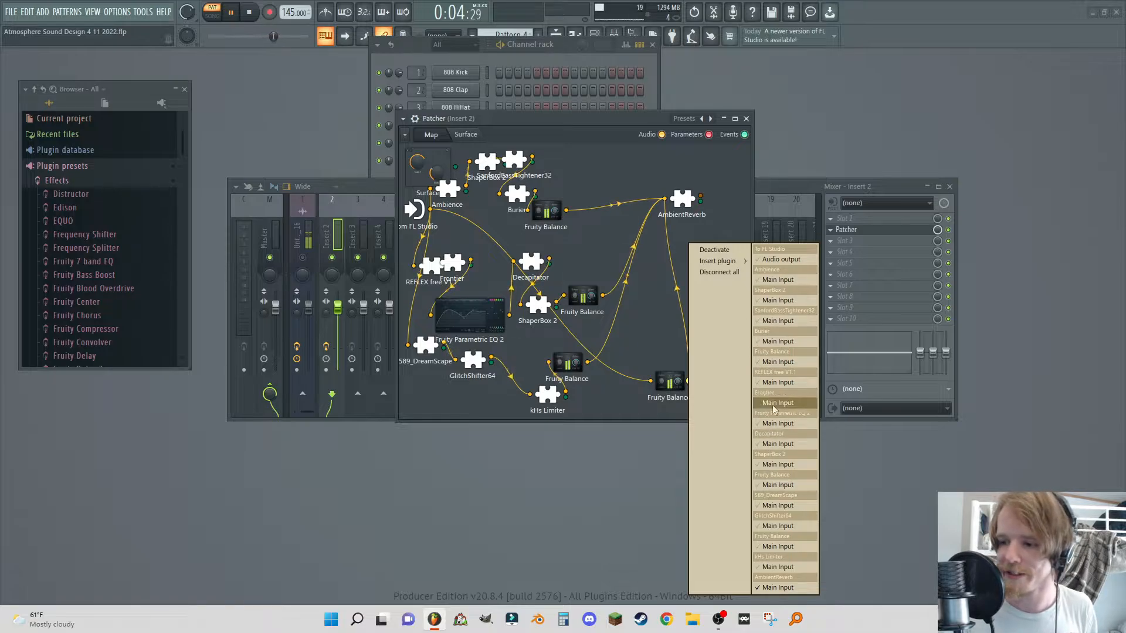
{"action": "left_click", "coordinate": [778, 587]}
{"action": "left_click_drag", "start_coordinate": [689, 381], "coordinate": [694, 381]}
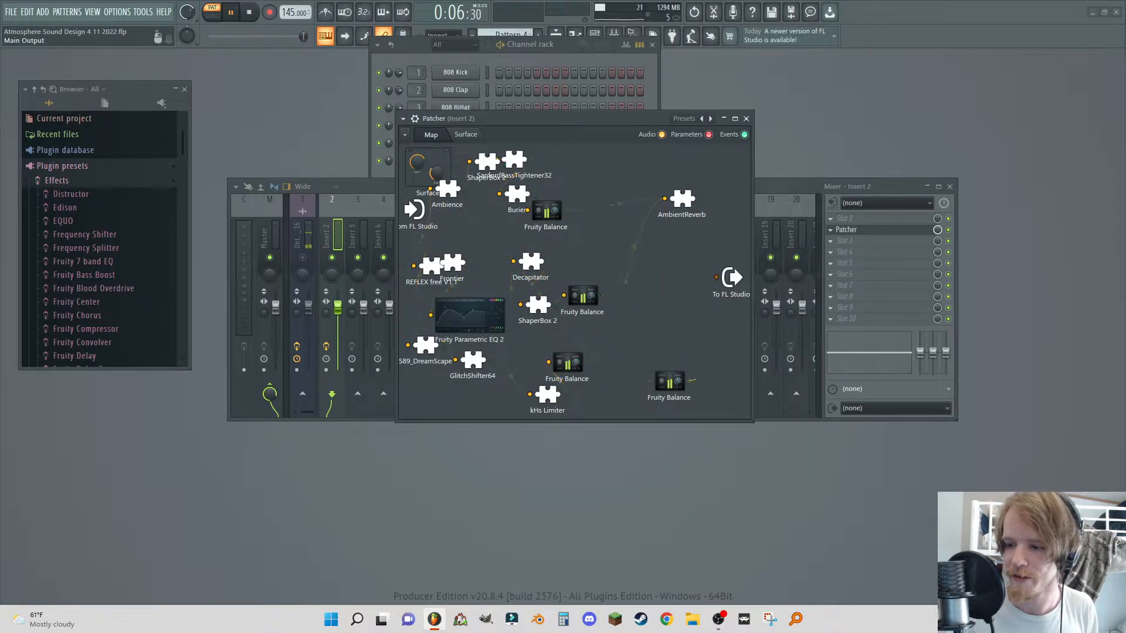
{"action": "left_click_drag", "start_coordinate": [710, 283], "coordinate": [715, 278]}
{"action": "left_click_drag", "start_coordinate": [700, 198], "coordinate": [714, 219]}
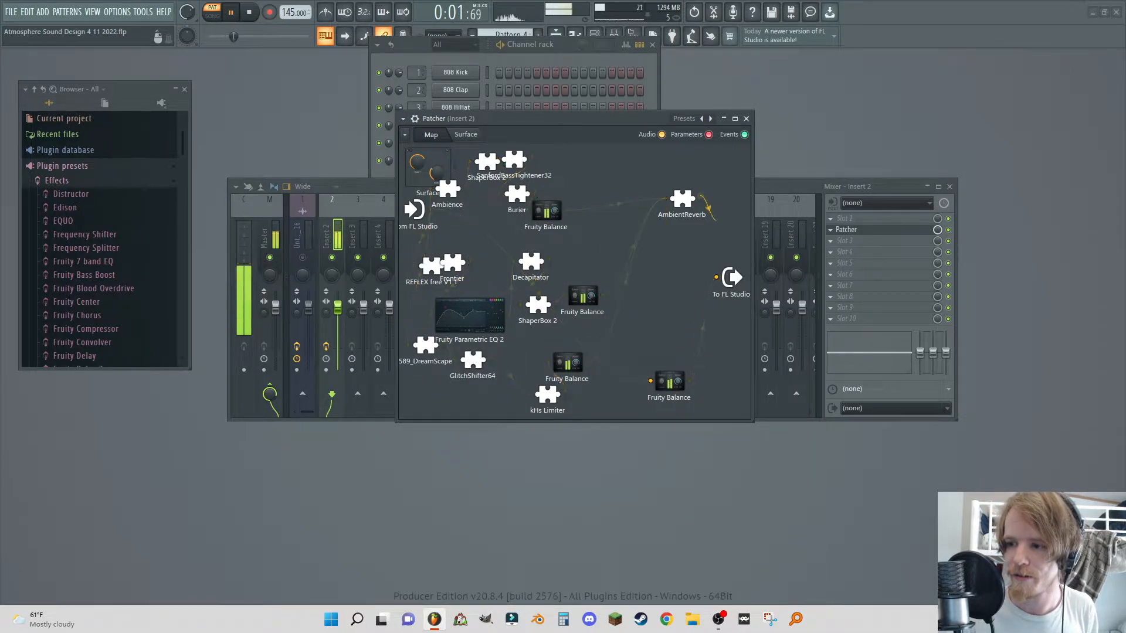
{"action": "left_click_drag", "start_coordinate": [716, 277], "coordinate": [716, 278]}
- Set AmbientReverb's size to 100%, wide to 200% and decay to 7.60 sec
{"action": "double_click", "coordinate": [689, 205]}
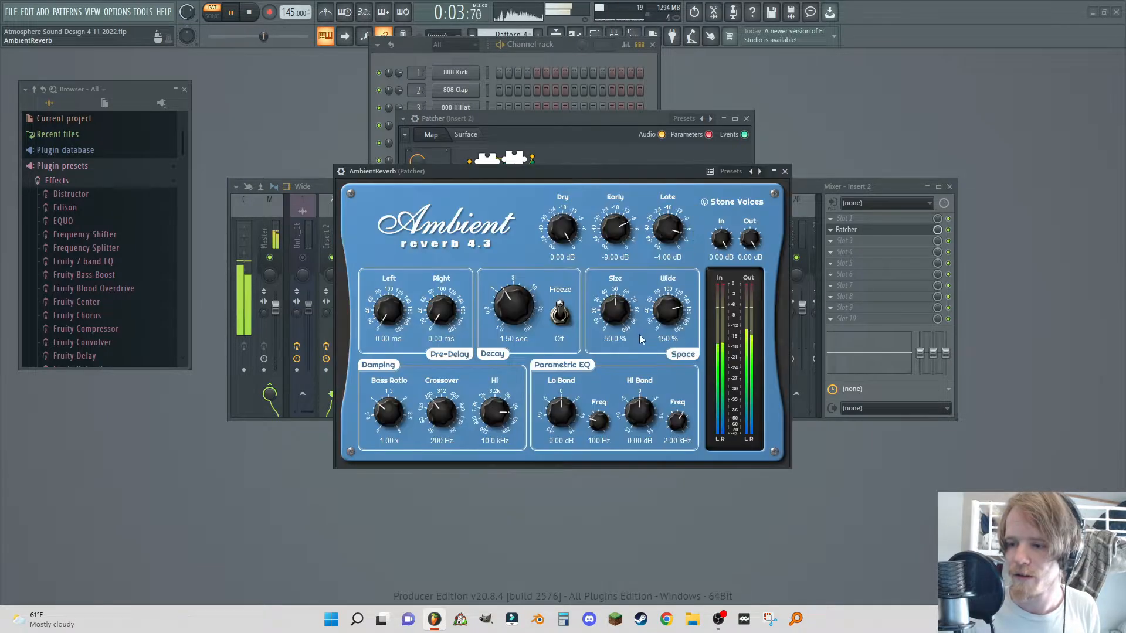
{"action": "left_click_drag", "start_coordinate": [672, 310], "coordinate": [681, 227]}
{"action": "left_click_drag", "start_coordinate": [522, 315], "coordinate": [530, 291]}
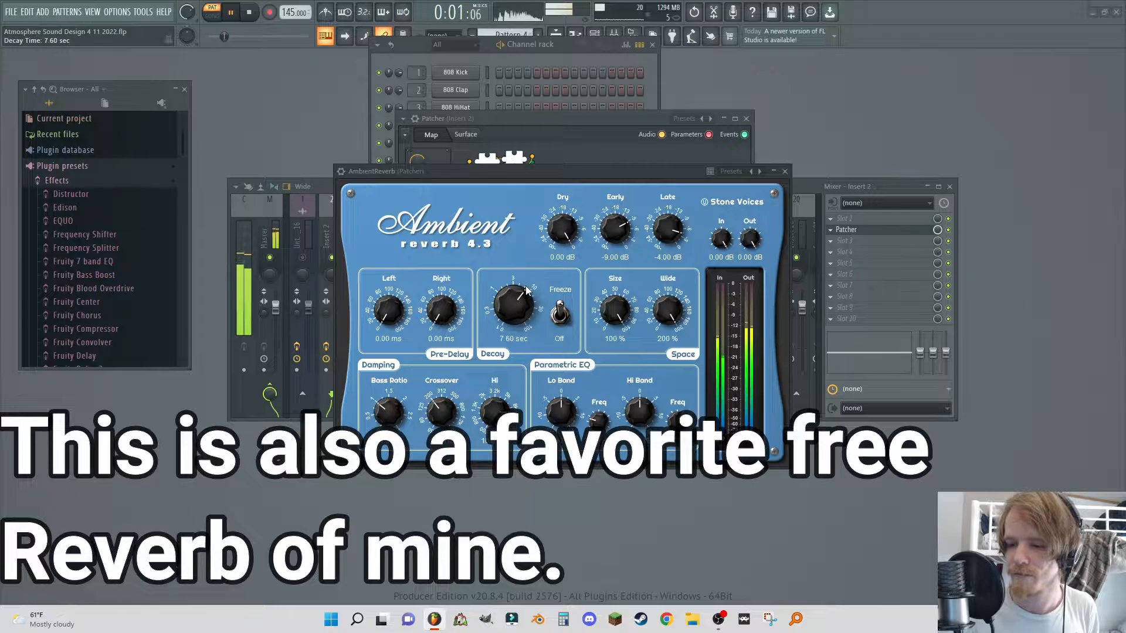
- Set AmbientReverb's dry level to -12.2 dB, low band to -15.0 dB at 162 Hz and high band to 3.90 dB at 10.0 kHz, and close it
{"action": "left_click_drag", "start_coordinate": [561, 411], "coordinate": [607, 413]}
{"action": "left_click_drag", "start_coordinate": [562, 229], "coordinate": [557, 267]}
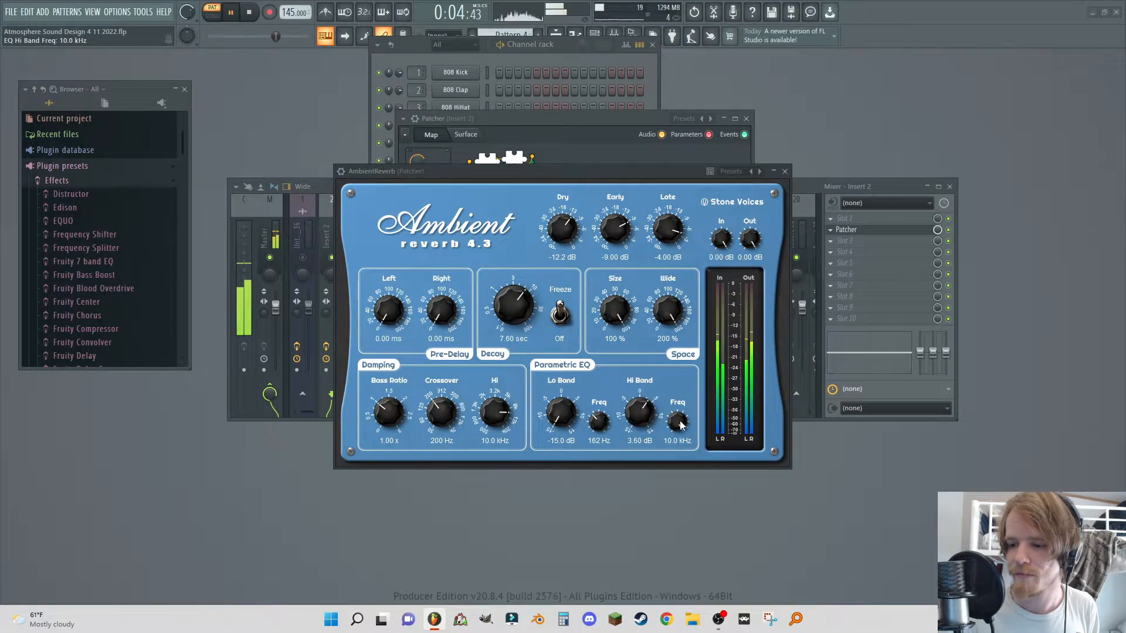
{"action": "left_click_drag", "start_coordinate": [639, 418], "coordinate": [639, 417]}
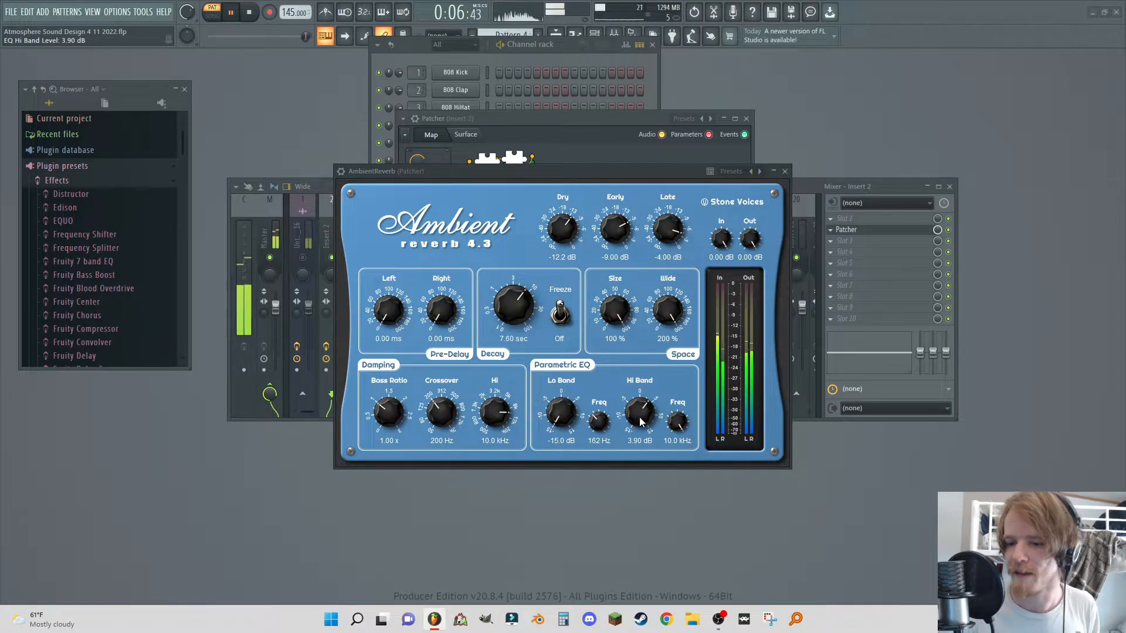
{"action": "left_click", "coordinate": [784, 171]}
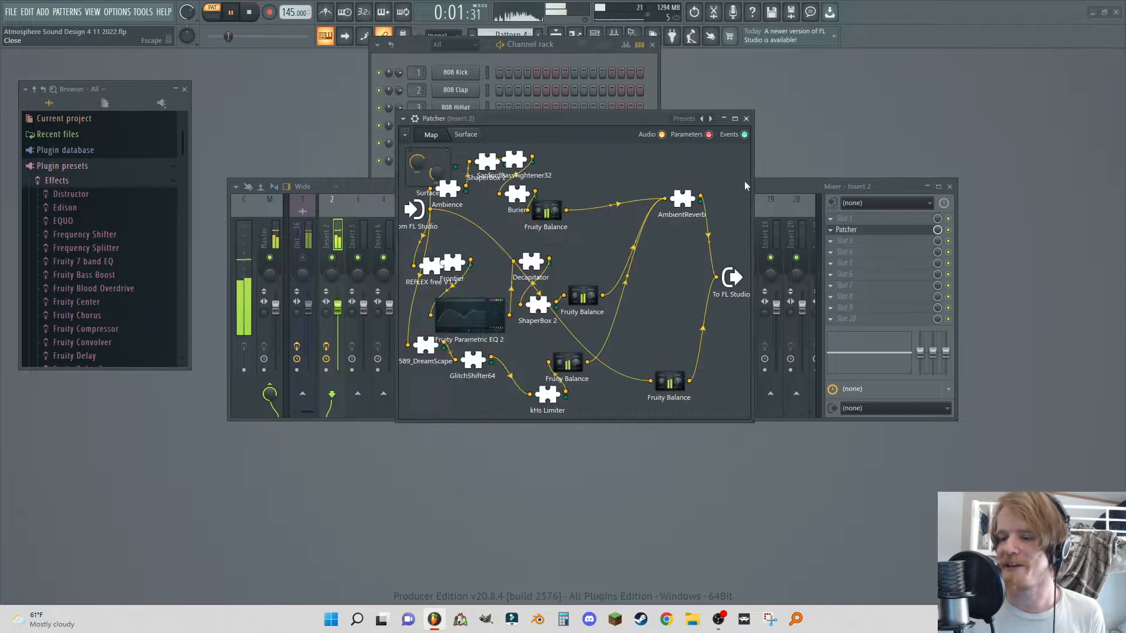
- Add a Burier to the map and wire it between AmbientReverb and the Patcher output
{"action": "right_click", "coordinate": [678, 171]}
{"action": "left_click", "coordinate": [712, 175]}
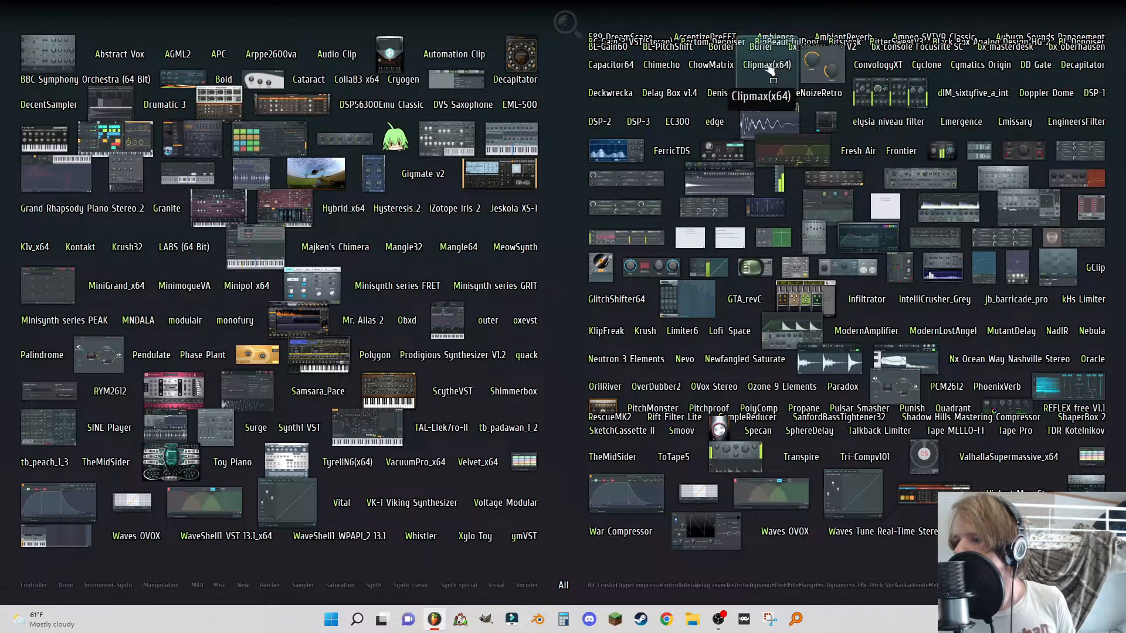
{"action": "left_click_drag", "start_coordinate": [764, 61], "coordinate": [639, 278]}
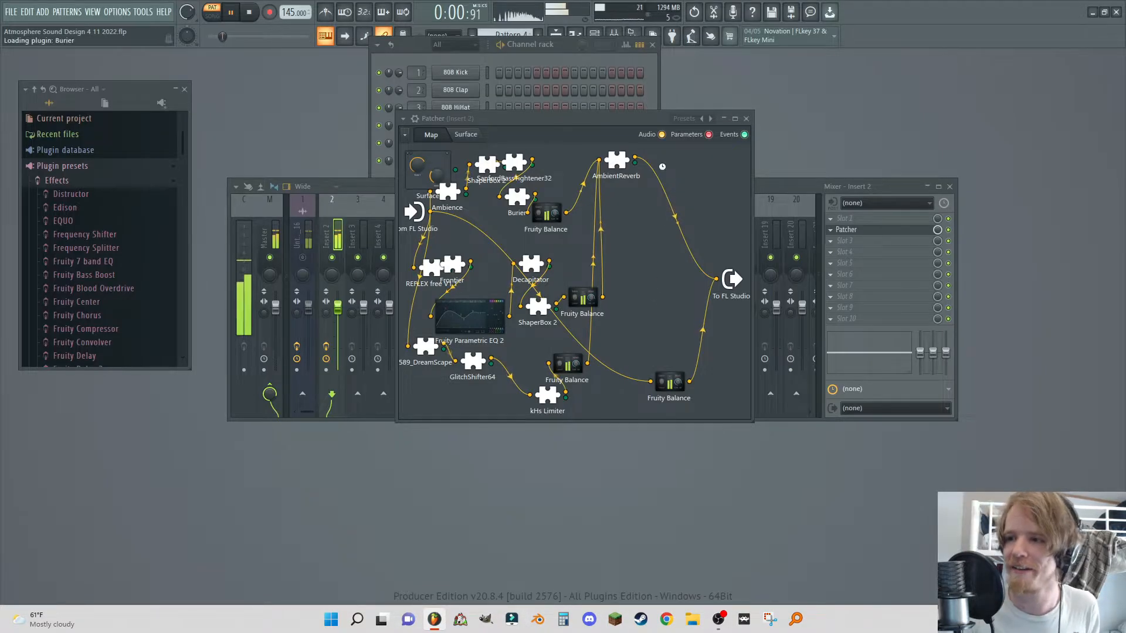
{"action": "right_click", "coordinate": [635, 158]}
{"action": "left_click", "coordinate": [727, 175]}
{"action": "left_click_drag", "start_coordinate": [635, 157], "coordinate": [666, 175]}
{"action": "left_click_drag", "start_coordinate": [702, 173], "coordinate": [715, 278]}
- Set the new Burier's bury amount to 6.0, try its hi-cut, raise its output level and close it
{"action": "left_click", "coordinate": [686, 173]}
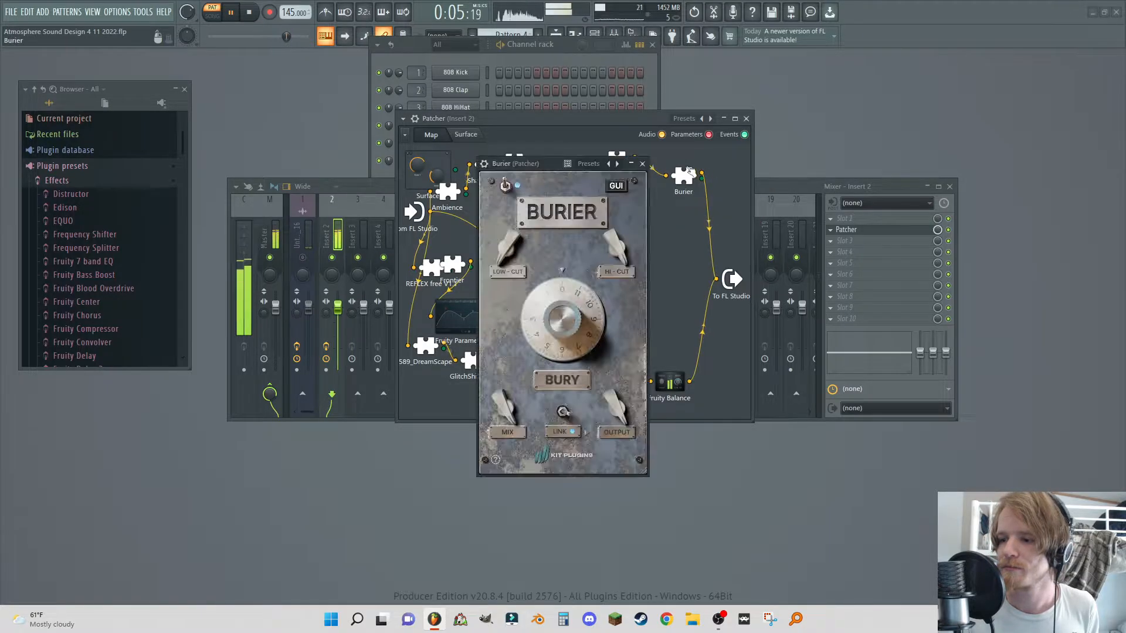
{"action": "left_click_drag", "start_coordinate": [571, 340], "coordinate": [586, 290]}
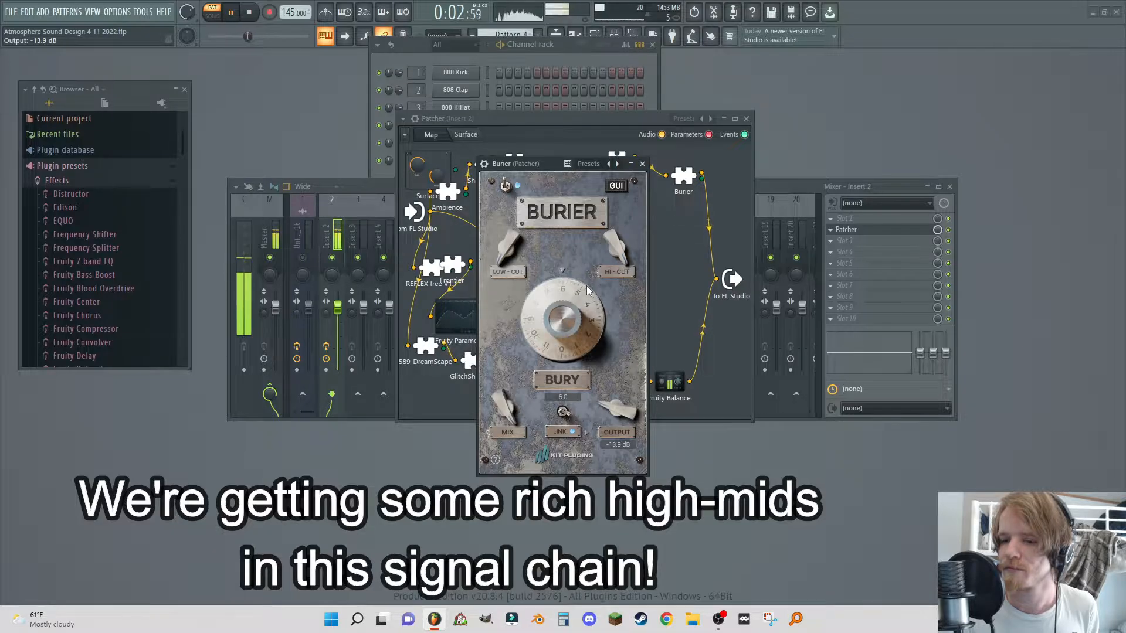
{"action": "mouse_move", "coordinate": [623, 233]}
{"action": "left_click_drag", "start_coordinate": [621, 249], "coordinate": [628, 214]}
{"action": "left_click_drag", "start_coordinate": [628, 388], "coordinate": [625, 398]}
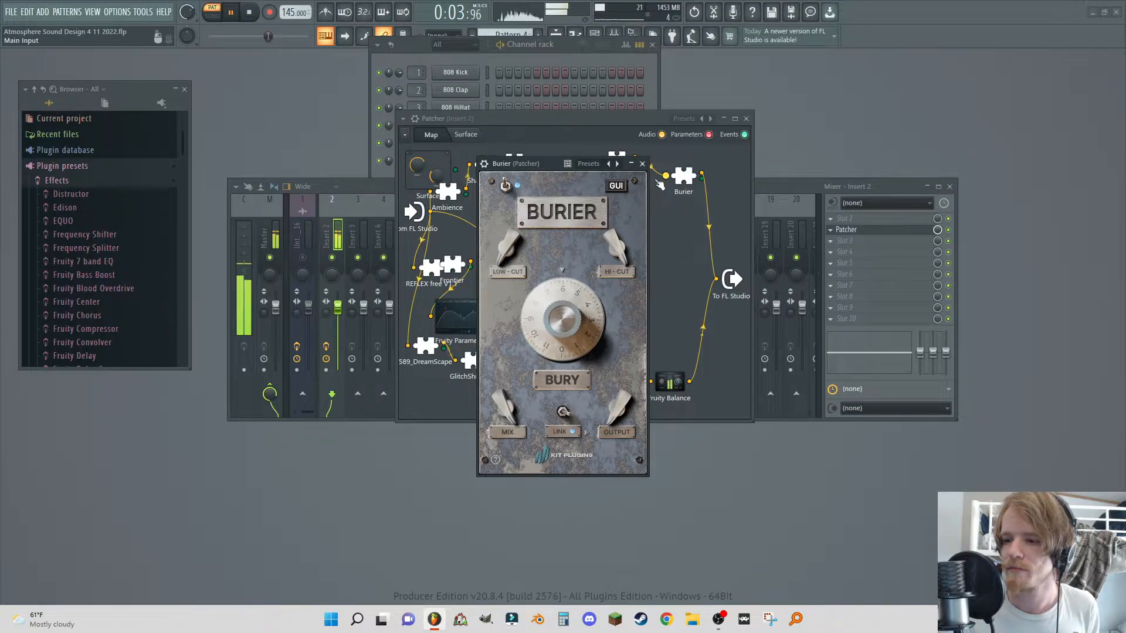
{"action": "left_click", "coordinate": [643, 164]}
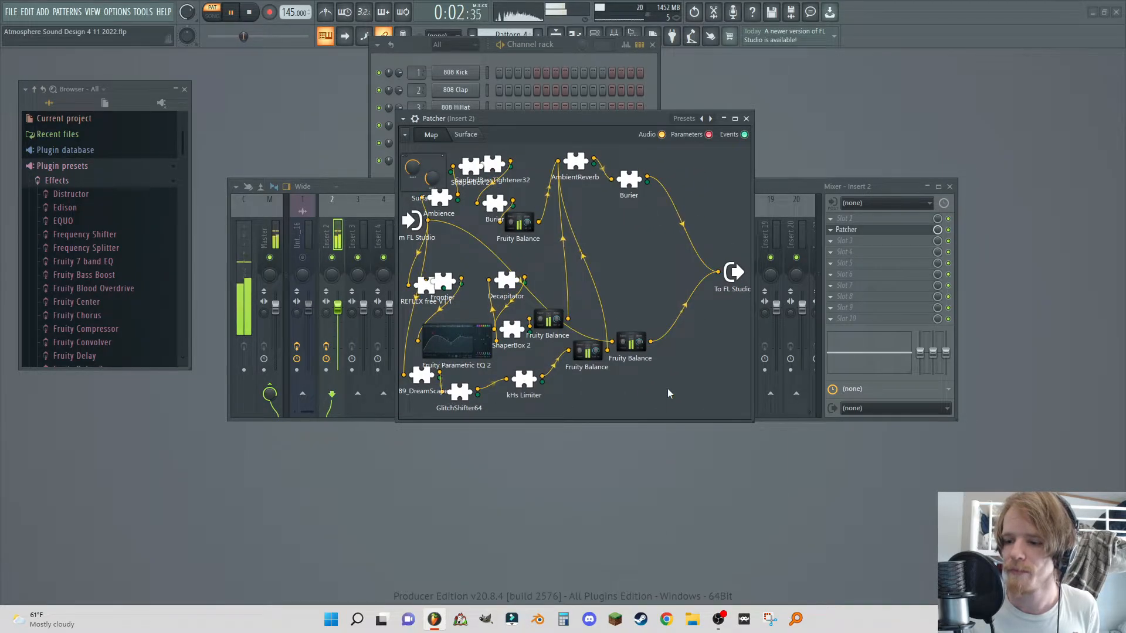
- Add a second GlitchShifter64 in the empty area near the dry path's Fruity Balance
{"action": "right_click", "coordinate": [671, 394]}
{"action": "left_click", "coordinate": [698, 404]}
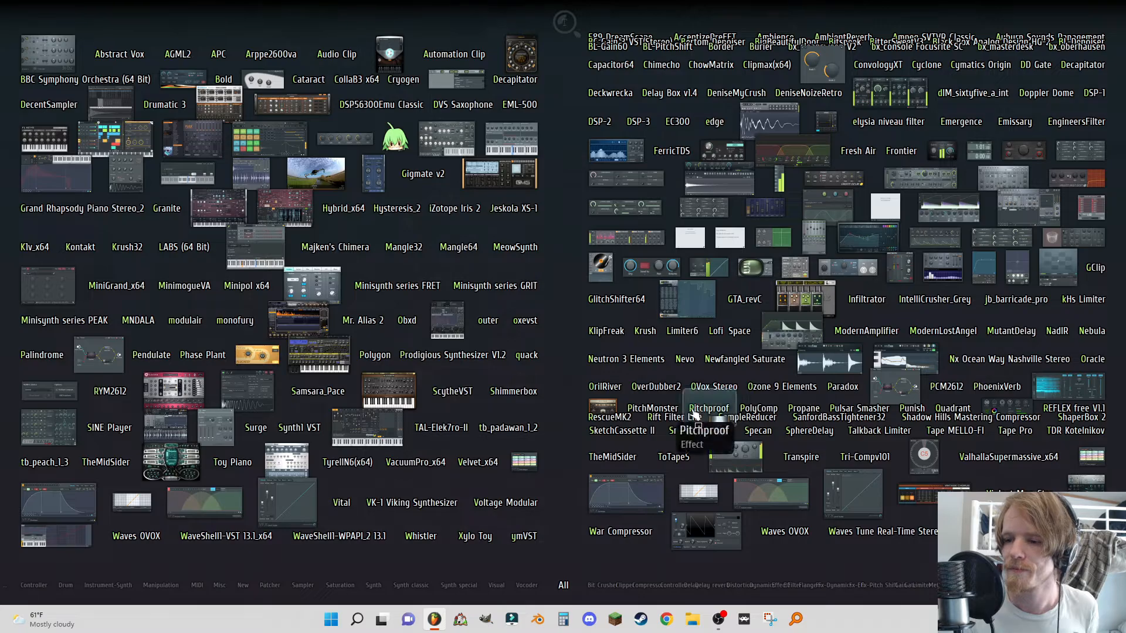
{"action": "left_click", "coordinate": [645, 304]}
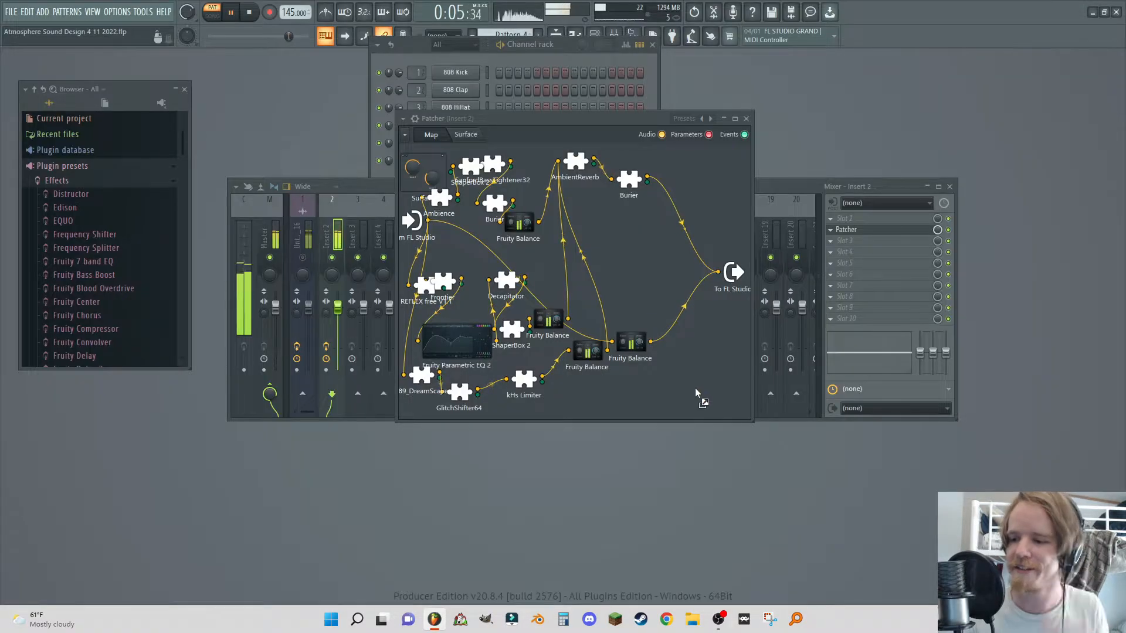
- Set the second GlitchShifter64 to a 12 semitone note, tighten about 0.29, dry/wet 1.0 and feedback about 0.50
{"action": "left_click", "coordinate": [685, 395]}
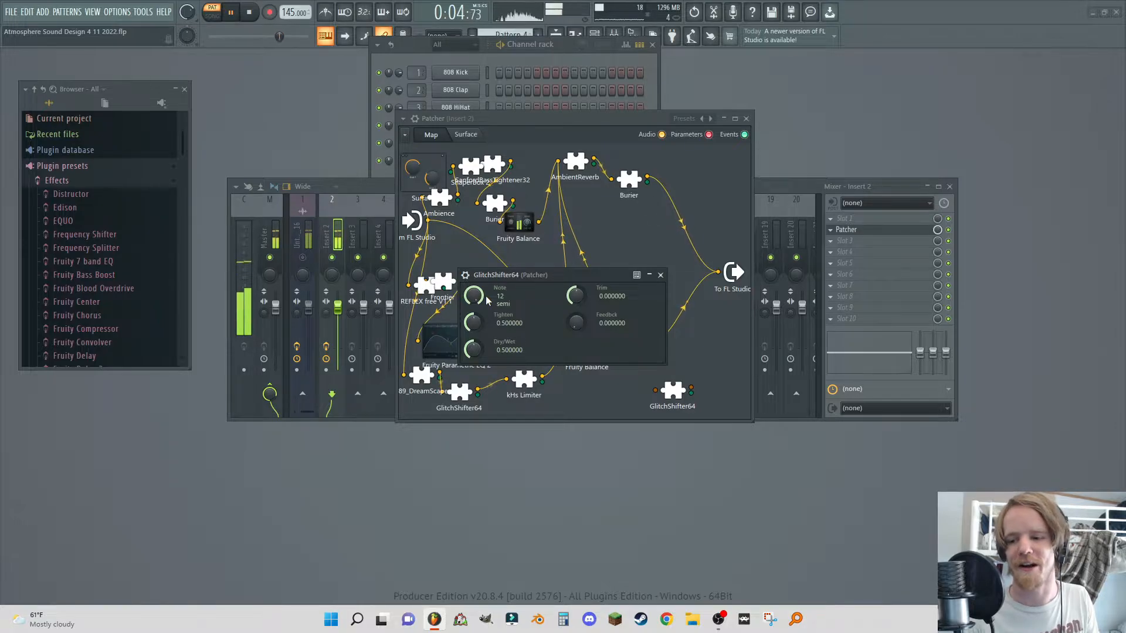
{"action": "left_click_drag", "start_coordinate": [473, 350], "coordinate": [496, 327]}
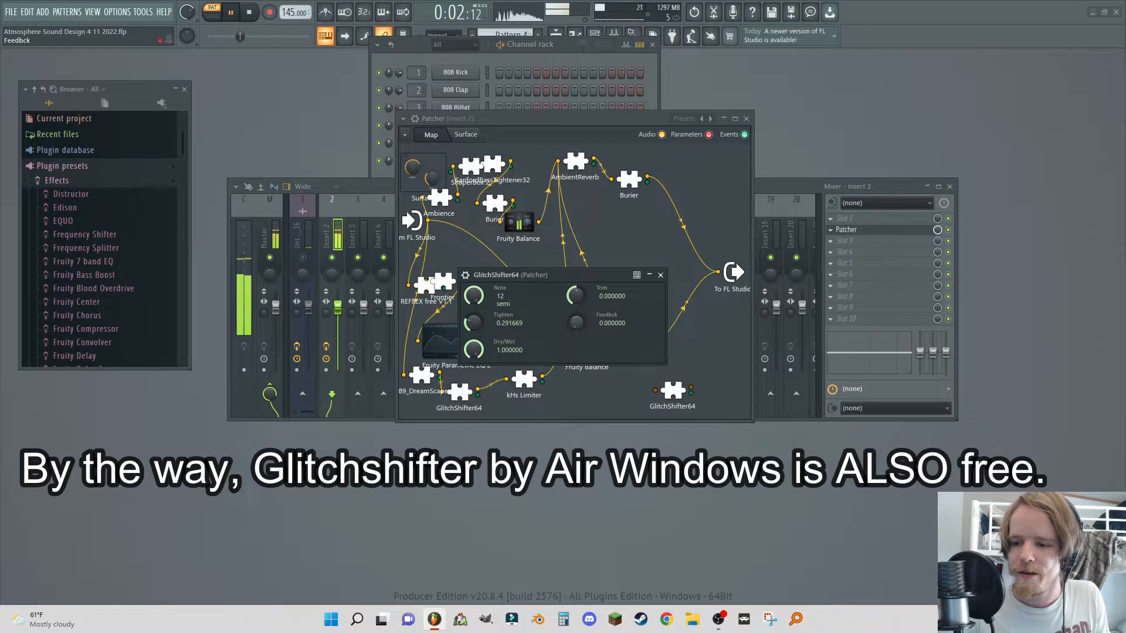
{"action": "left_click_drag", "start_coordinate": [575, 322], "coordinate": [523, 337]}
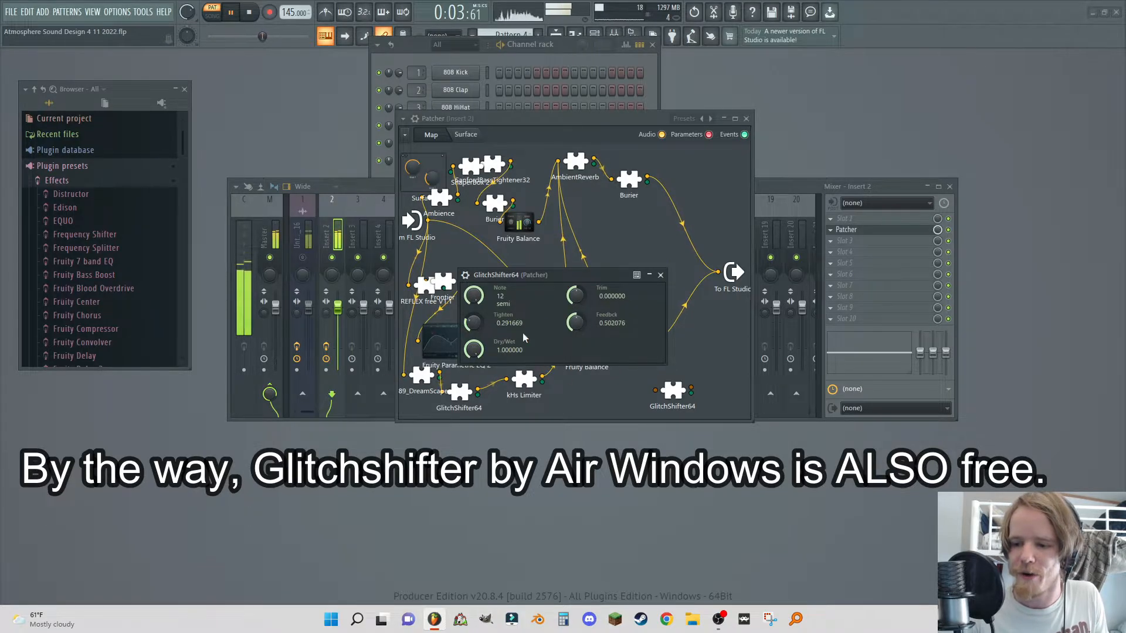
- Move the second GlitchShifter64 to the start of a new row below the other chains and add a PhoenixVerb after it
{"action": "left_click", "coordinate": [661, 275]}
{"action": "left_click_drag", "start_coordinate": [673, 390], "coordinate": [455, 402]}
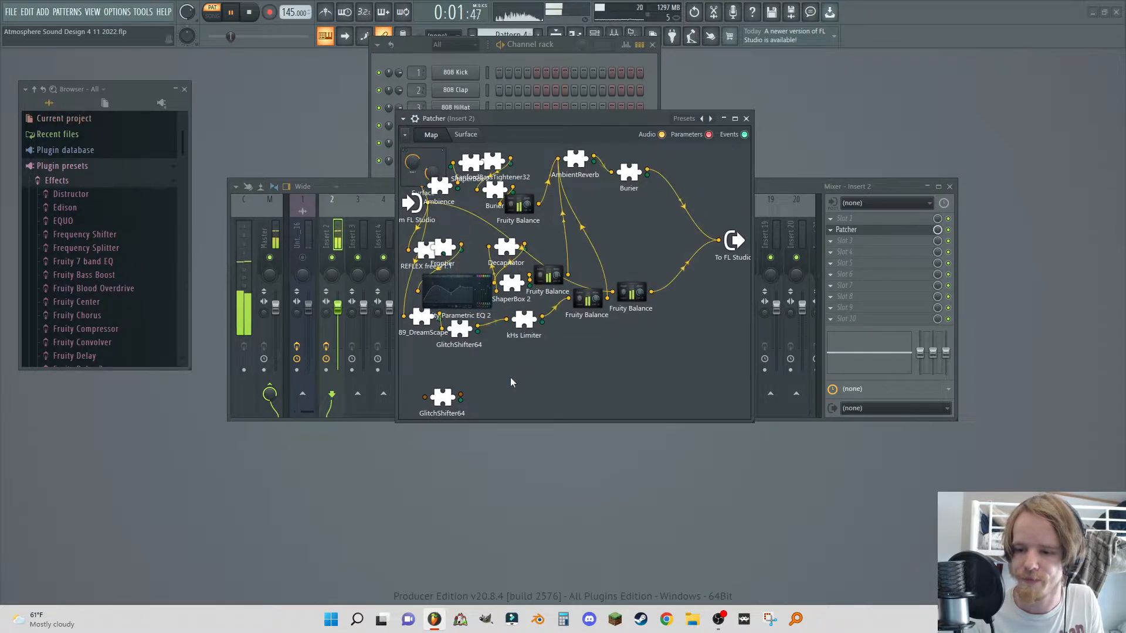
{"action": "right_click", "coordinate": [510, 379]}
{"action": "left_click", "coordinate": [535, 413]}
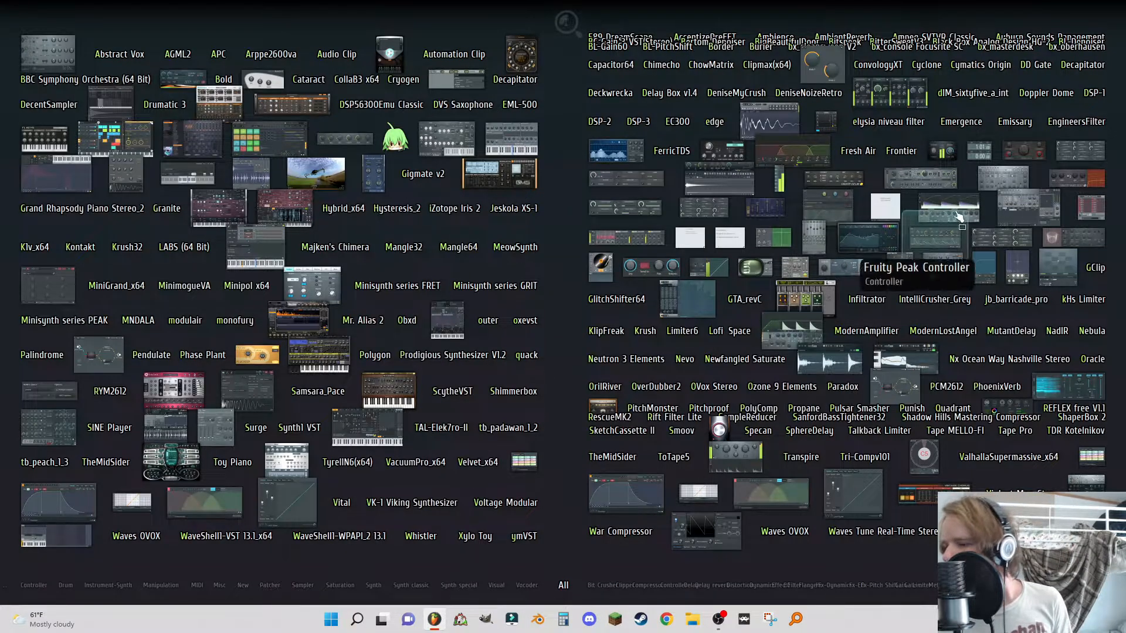
{"action": "left_click", "coordinate": [1001, 399]}
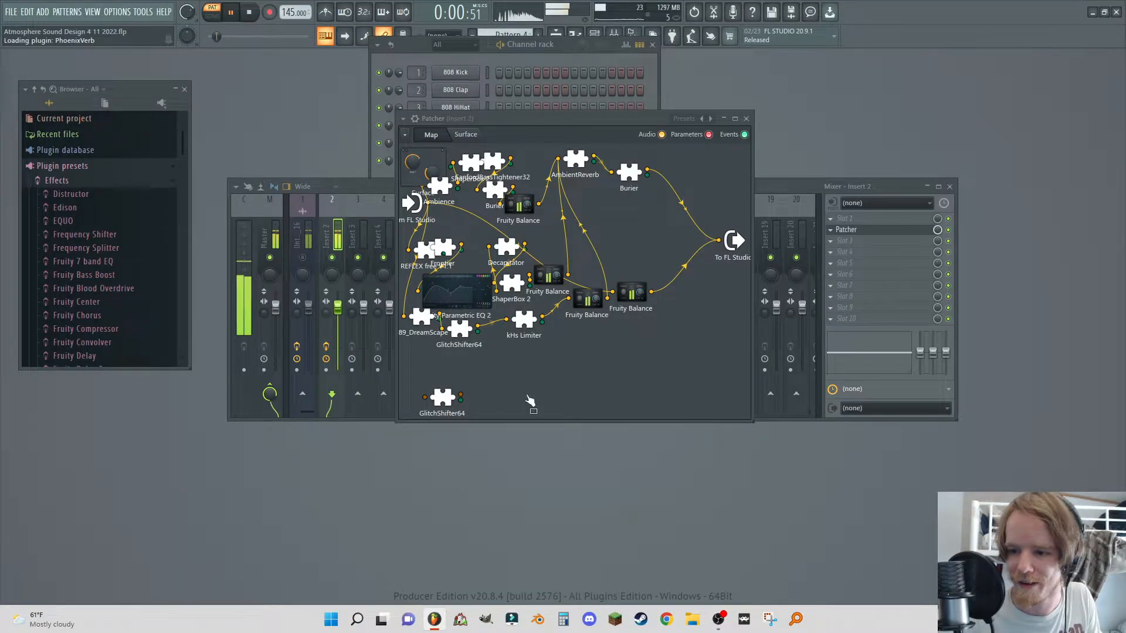
- Wire the second GlitchShifter64 and PhoenixVerb as a parallel path from the Patcher input to the output, and review the GlitchShifter64 settings
{"action": "left_click_drag", "start_coordinate": [429, 216], "coordinate": [720, 240]}
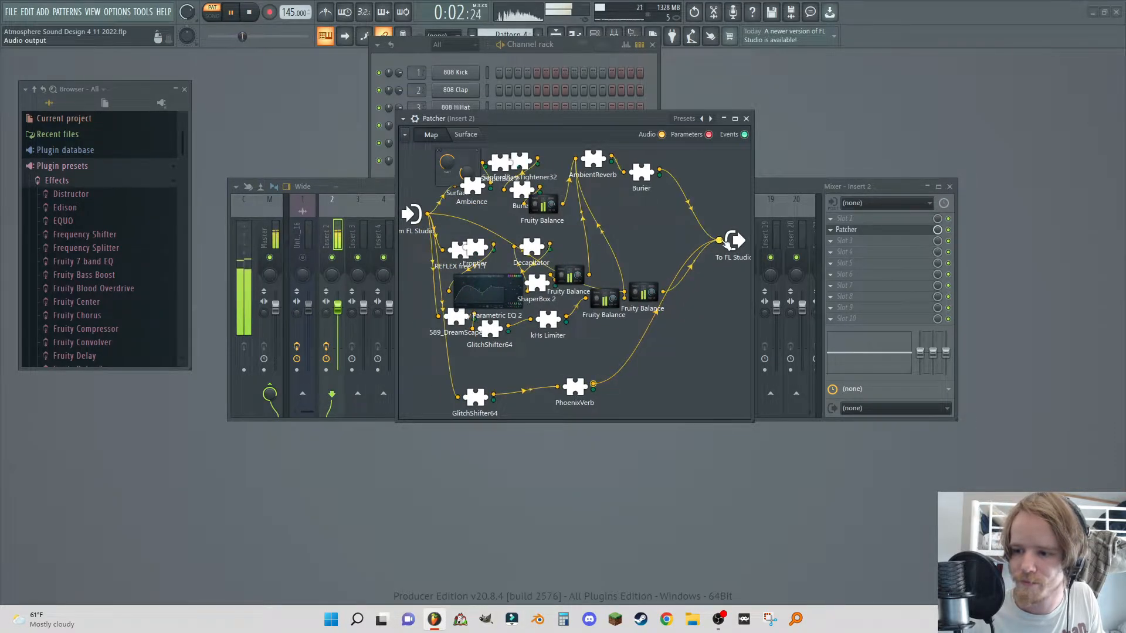
{"action": "double_click", "coordinate": [476, 398]}
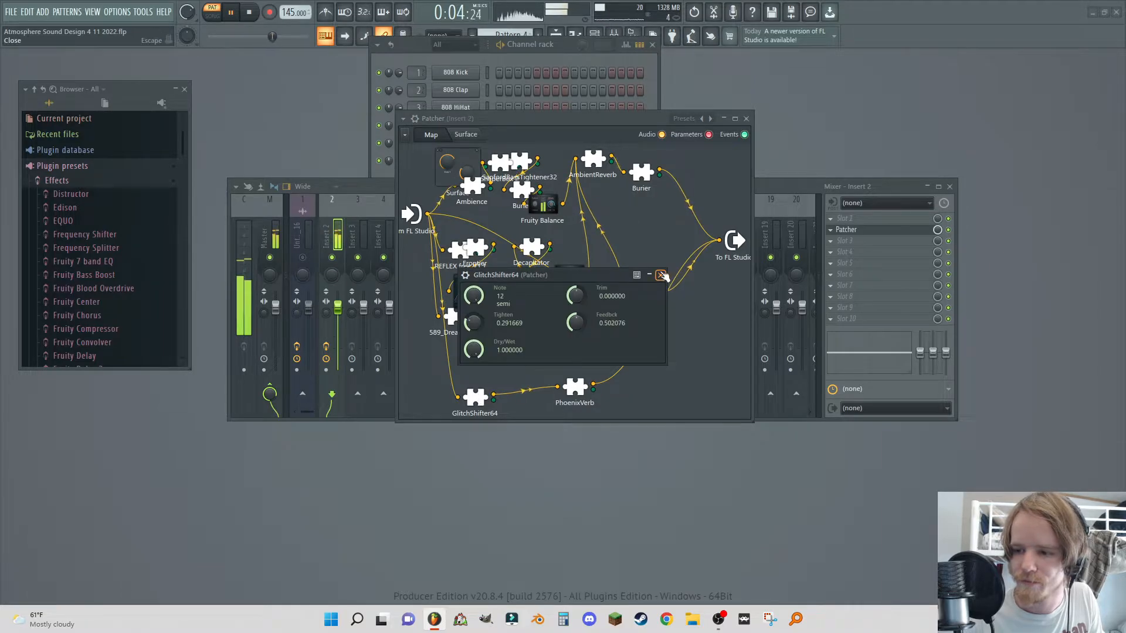
{"action": "left_click", "coordinate": [661, 276]}
- Set PhoenixVerb's predelay to 100 ms and its reverb time to 12.6 seconds
{"action": "double_click", "coordinate": [575, 387]}
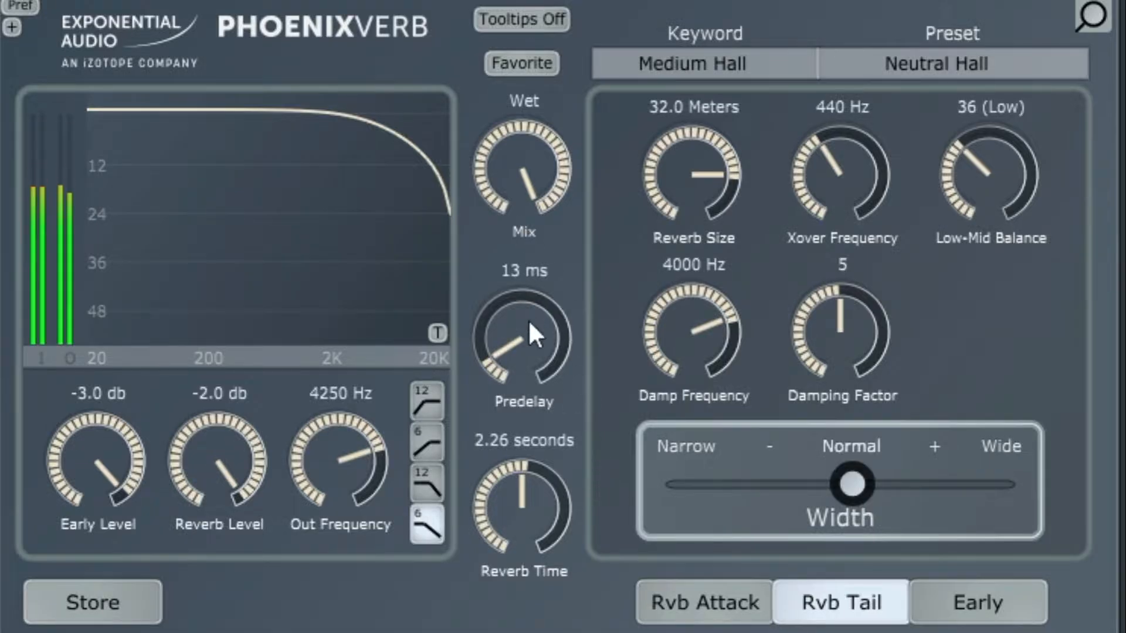
{"action": "left_click_drag", "start_coordinate": [528, 319], "coordinate": [404, 546]}
{"action": "left_click_drag", "start_coordinate": [494, 533], "coordinate": [586, 90]}
{"action": "left_click_drag", "start_coordinate": [512, 499], "coordinate": [537, 488]}
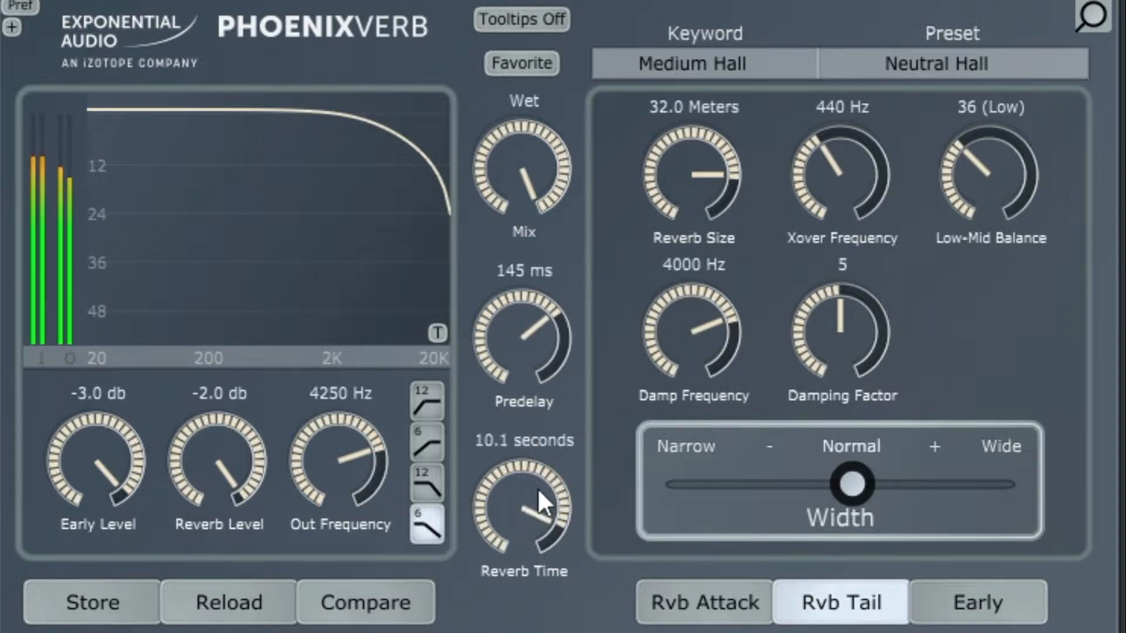
{"action": "left_click_drag", "start_coordinate": [515, 328], "coordinate": [498, 354]}
- Adjust the reverb size and damp frequency of PhoenixVerb's reverb tail
{"action": "left_click_drag", "start_coordinate": [709, 352], "coordinate": [711, 287]}
{"action": "left_click_drag", "start_coordinate": [709, 179], "coordinate": [626, 298]}
{"action": "left_click_drag", "start_coordinate": [716, 212], "coordinate": [724, 3]}
{"action": "left_click_drag", "start_coordinate": [669, 329], "coordinate": [696, 308]}
- Set PhoenixVerb's early time to 106 ms, and switch its output filter to the 12 dB high-pass with a lower out frequency
{"action": "left_click", "coordinate": [974, 598]}
{"action": "left_click_drag", "start_coordinate": [822, 382], "coordinate": [697, 441]}
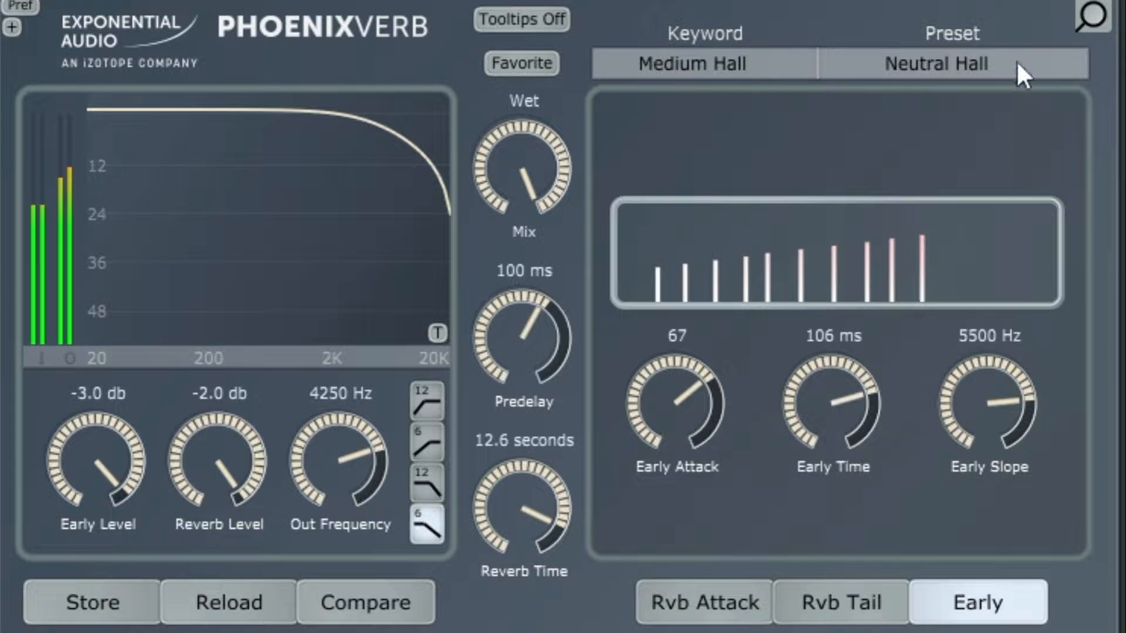
{"action": "left_click", "coordinate": [420, 407]}
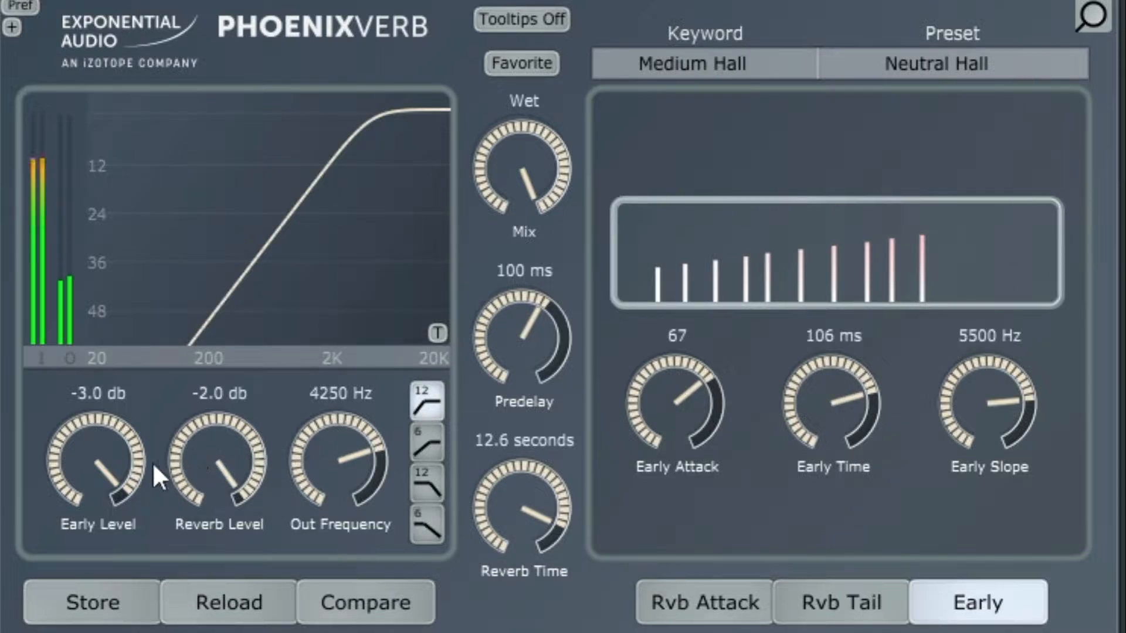
{"action": "left_click_drag", "start_coordinate": [313, 484], "coordinate": [263, 587]}
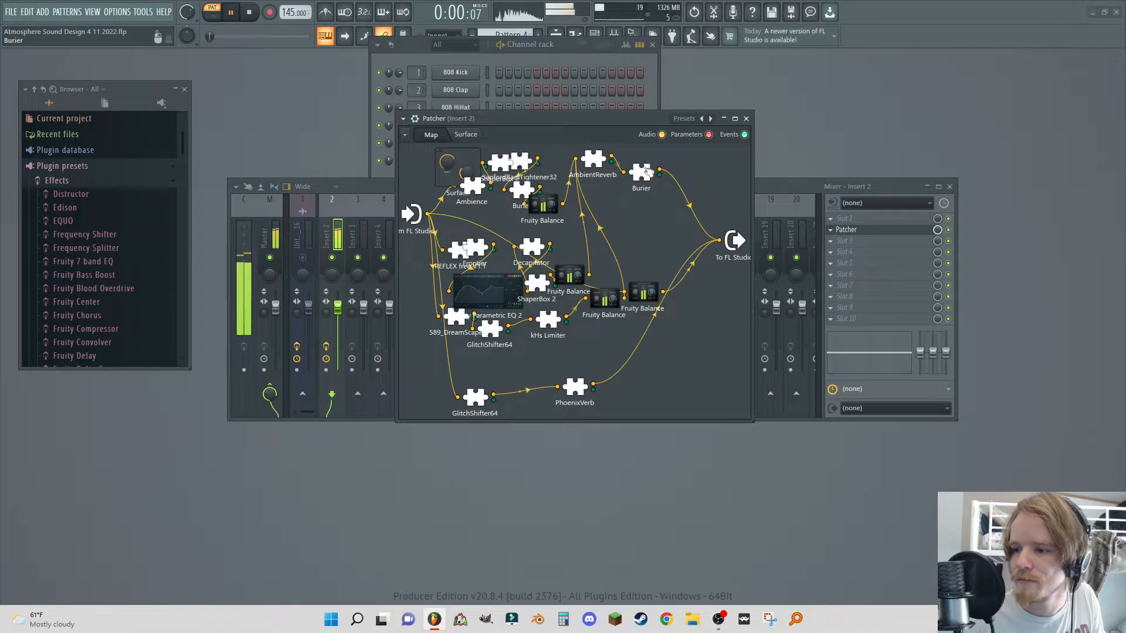
- Lower the output level of the Burier after AmbientReverb to about -15.7 dB and close it
{"action": "double_click", "coordinate": [628, 174]}
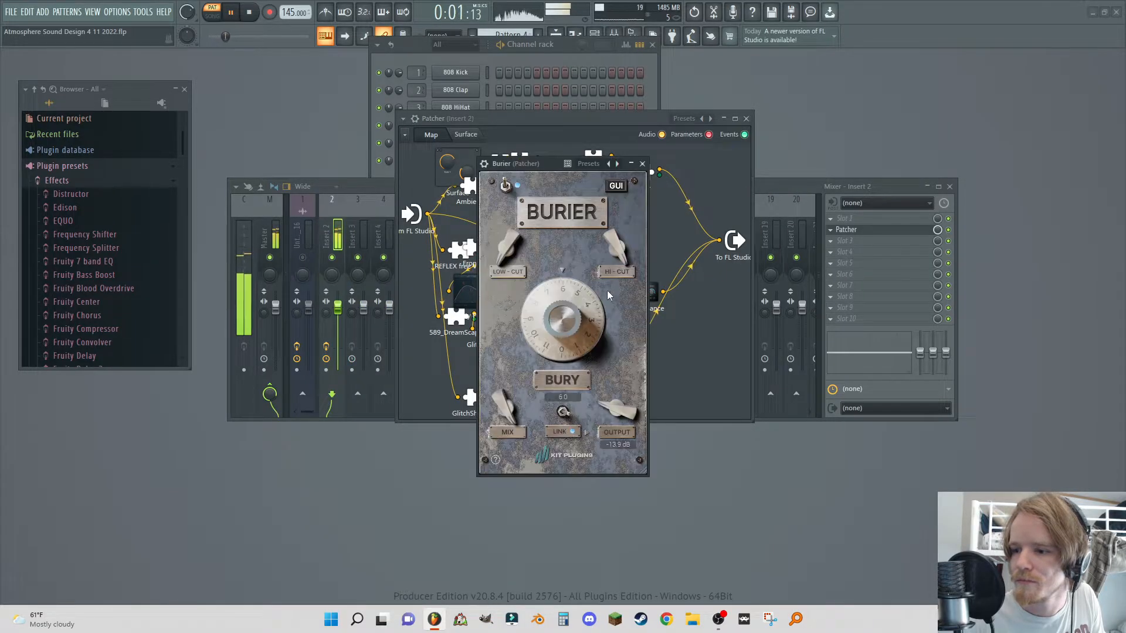
{"action": "left_click_drag", "start_coordinate": [615, 409], "coordinate": [612, 414]}
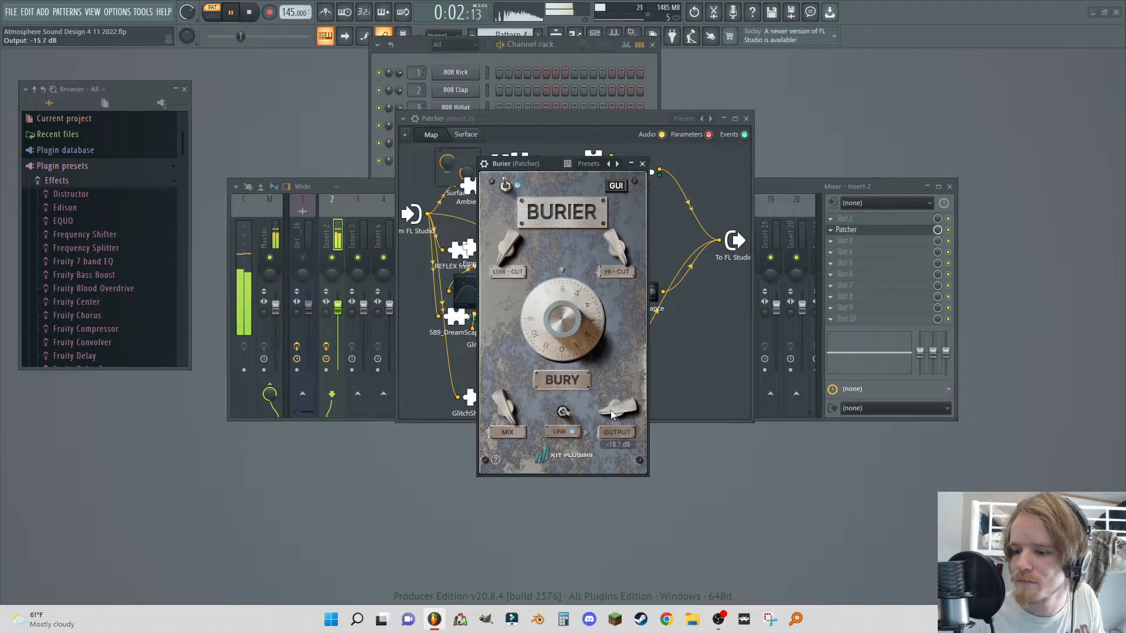
{"action": "left_click", "coordinate": [642, 163]}
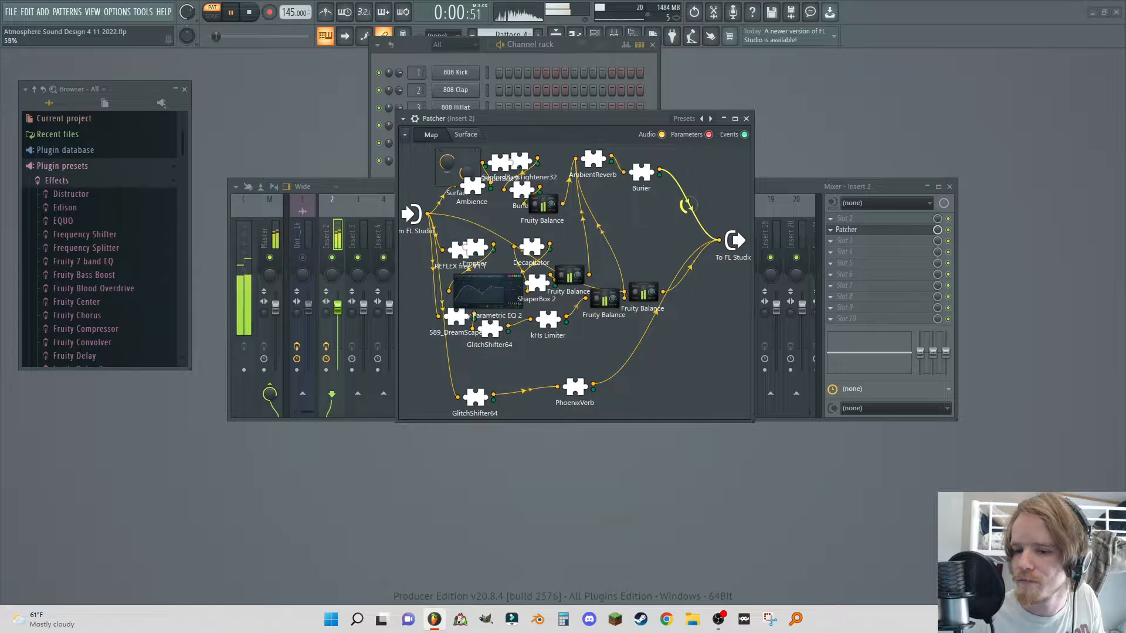
- Add a SanfordBassTightener32 before the Patcher output and route the Burier, dry Fruity Balance and PhoenixVerb paths through it
{"action": "left_click_drag", "start_coordinate": [735, 241], "coordinate": [737, 273]}
{"action": "left_click_drag", "start_coordinate": [513, 385], "coordinate": [553, 387]}
{"action": "left_click_drag", "start_coordinate": [451, 397], "coordinate": [498, 395]}
{"action": "right_click", "coordinate": [679, 378]}
{"action": "left_click", "coordinate": [705, 382]}
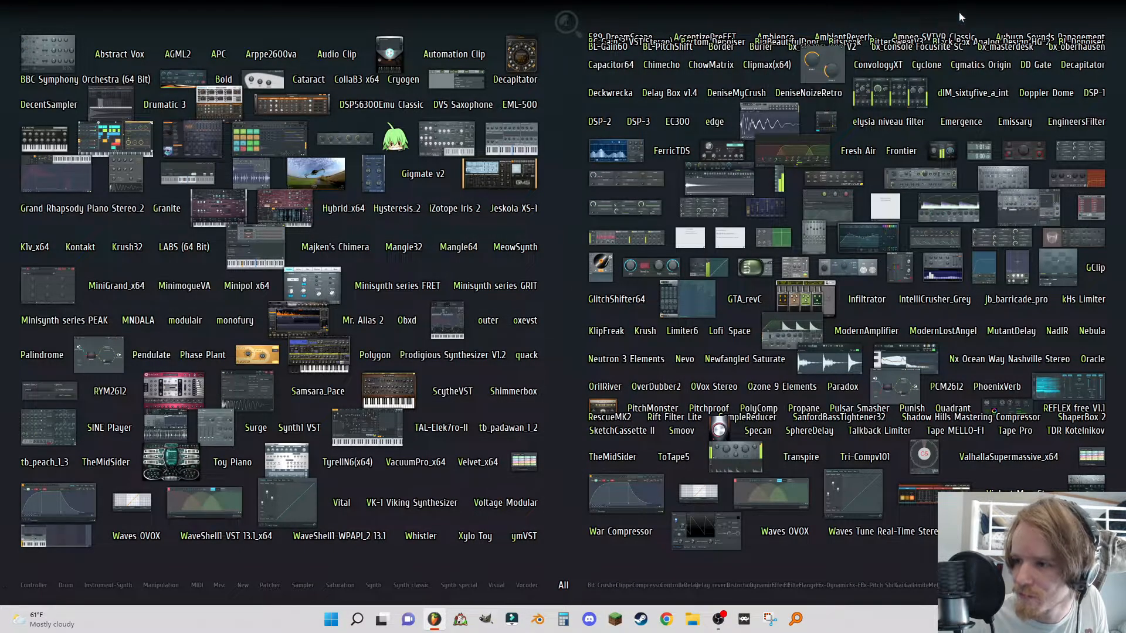
{"action": "left_click", "coordinate": [809, 428]}
{"action": "left_click_drag", "start_coordinate": [721, 274], "coordinate": [675, 339]}
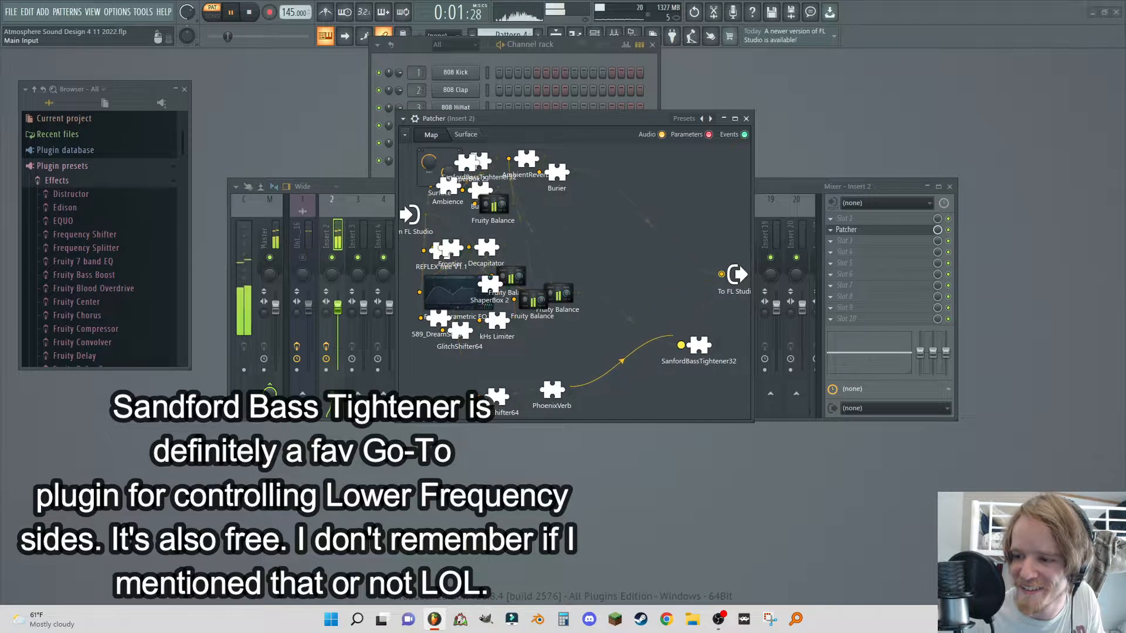
{"action": "left_click_drag", "start_coordinate": [729, 275], "coordinate": [680, 344]}
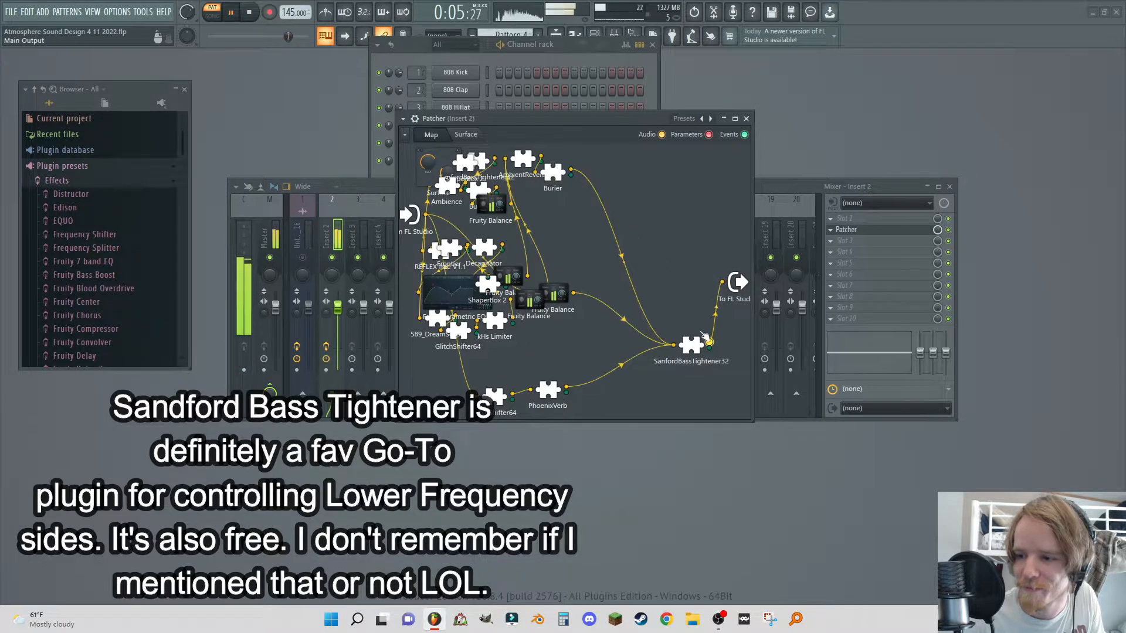
- Set the new SanfordBassTightener32's cutoff frequency to about 3136 Hz, close it and reposition it on the map
{"action": "double_click", "coordinate": [647, 282]}
{"action": "left_click_drag", "start_coordinate": [470, 339], "coordinate": [534, 313]}
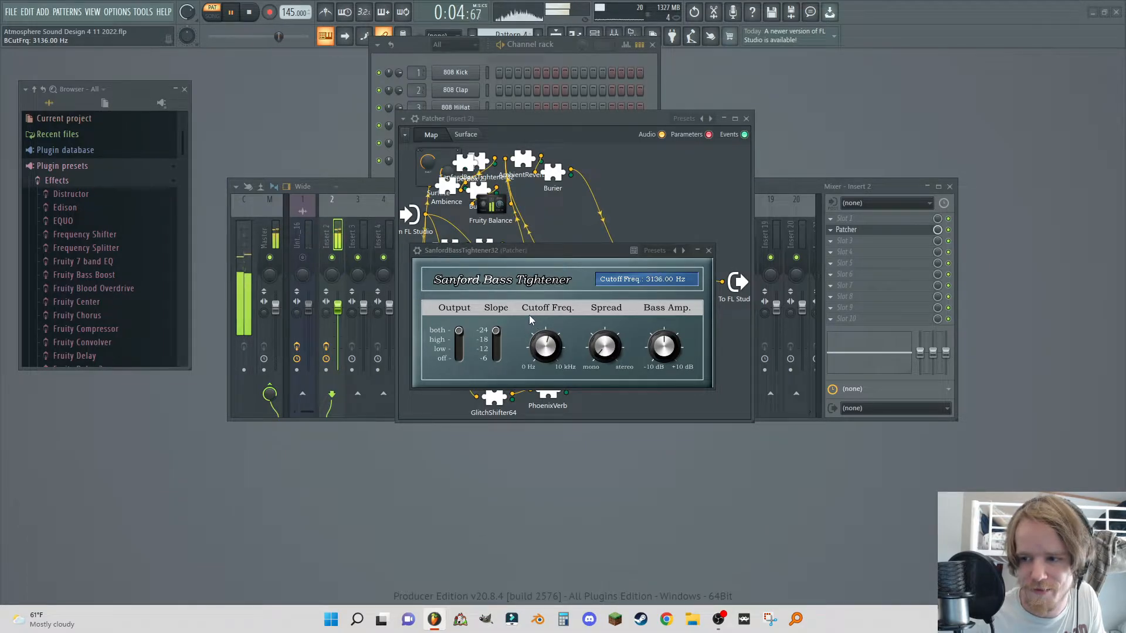
{"action": "left_click", "coordinate": [708, 250]}
{"action": "left_click_drag", "start_coordinate": [597, 262], "coordinate": [610, 325]}
- Add a Fruity Parametric EQ 2 in the empty area of the map and load its Mastering 20Hz + 18kHz cut preset
{"action": "right_click", "coordinate": [633, 149]}
{"action": "left_click", "coordinate": [652, 155]}
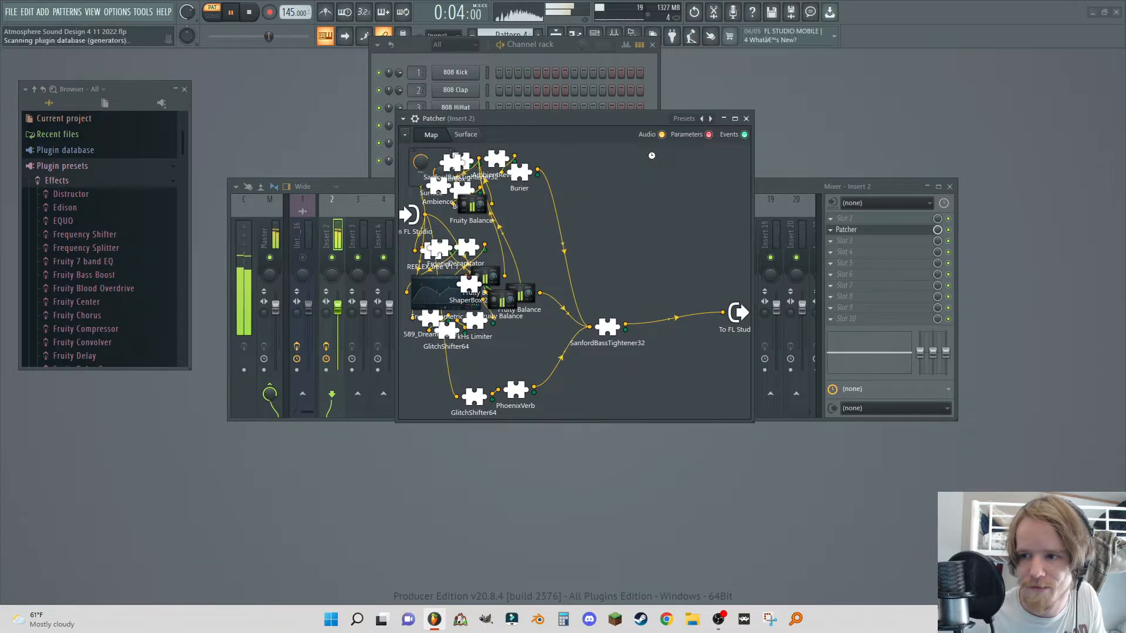
{"action": "left_click_drag", "start_coordinate": [884, 246], "coordinate": [659, 206]}
{"action": "left_click", "coordinate": [727, 212]}
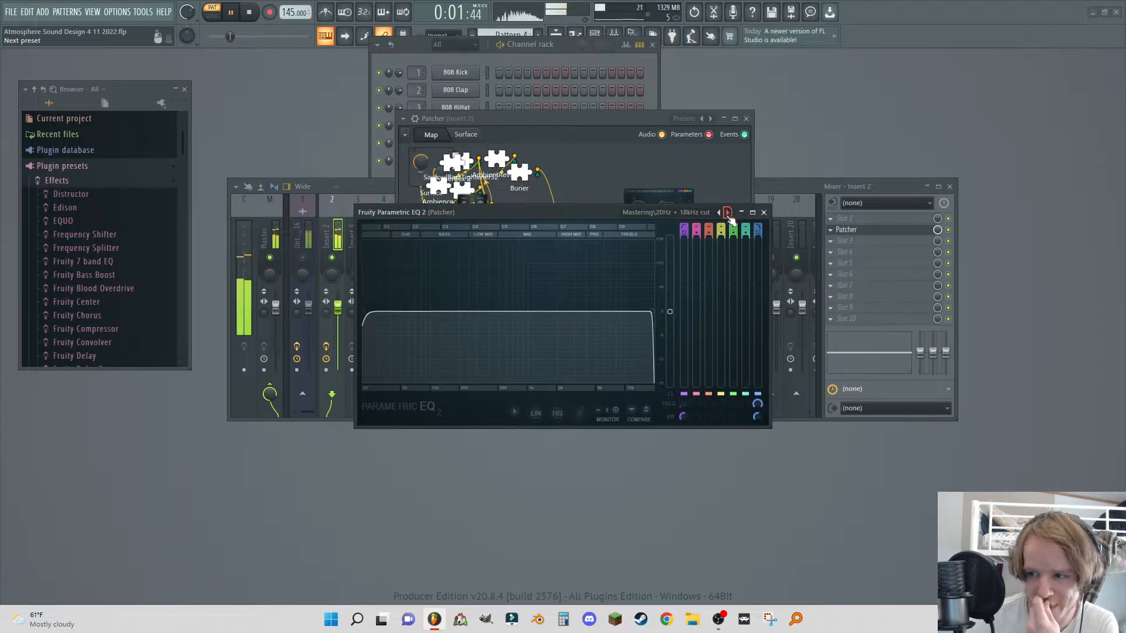
- Widen the EQ's low-pass band to 100% and lower its frequency, raise the high-pass band to about 168 Hz, and close the EQ
{"action": "left_click_drag", "start_coordinate": [755, 417], "coordinate": [755, 402]}
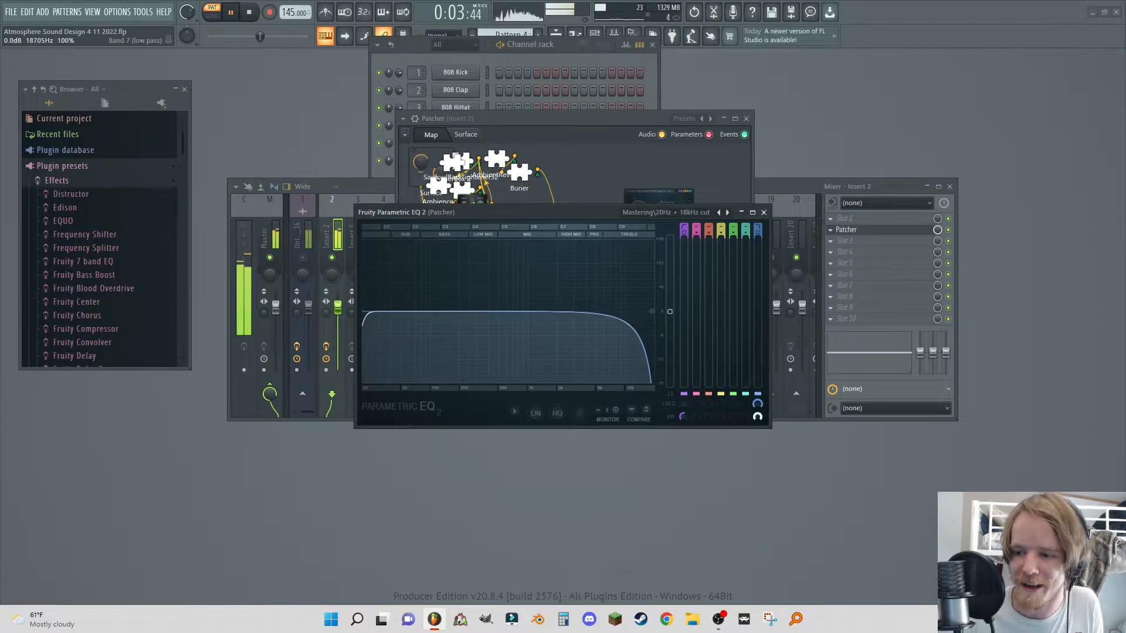
{"action": "left_click_drag", "start_coordinate": [643, 309], "coordinate": [440, 303]}
{"action": "left_click_drag", "start_coordinate": [370, 312], "coordinate": [457, 311]}
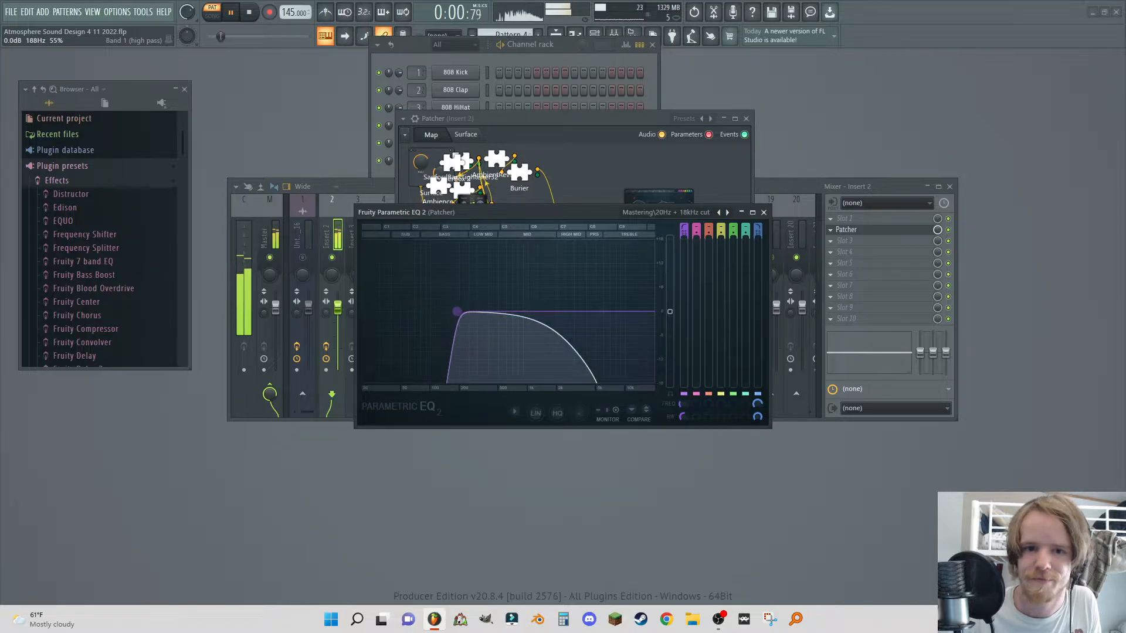
{"action": "left_click", "coordinate": [763, 212]}
- Add a second REFLEX free V1.1 near the new EQ, set its size to about 0.70 and close it
{"action": "right_click", "coordinate": [573, 184]}
{"action": "left_click", "coordinate": [591, 203]}
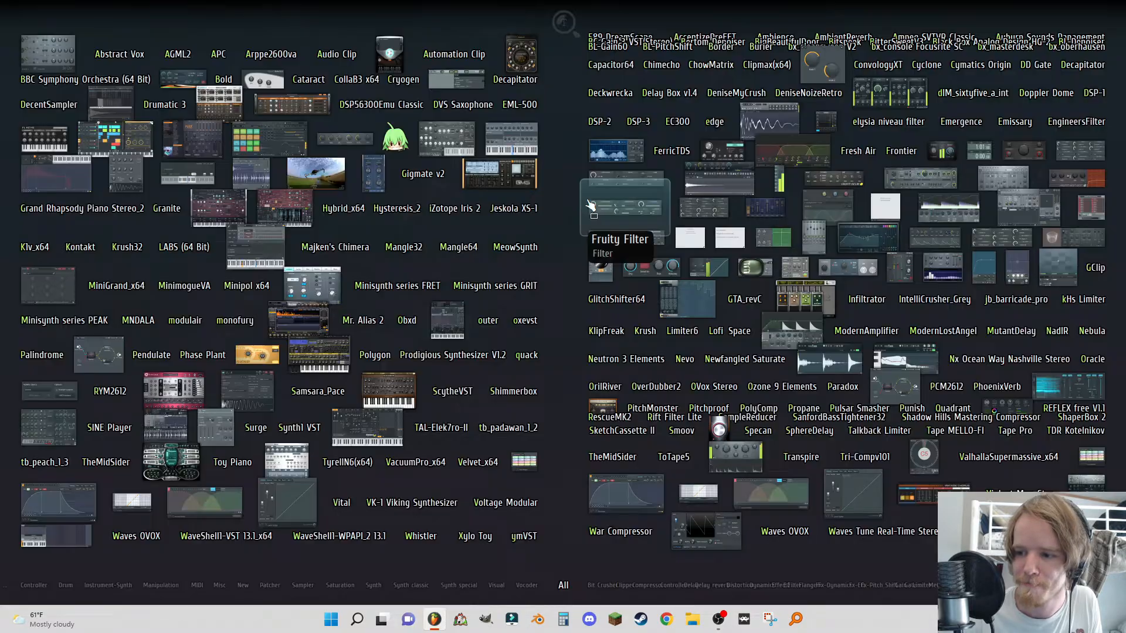
{"action": "left_click", "coordinate": [1066, 419]}
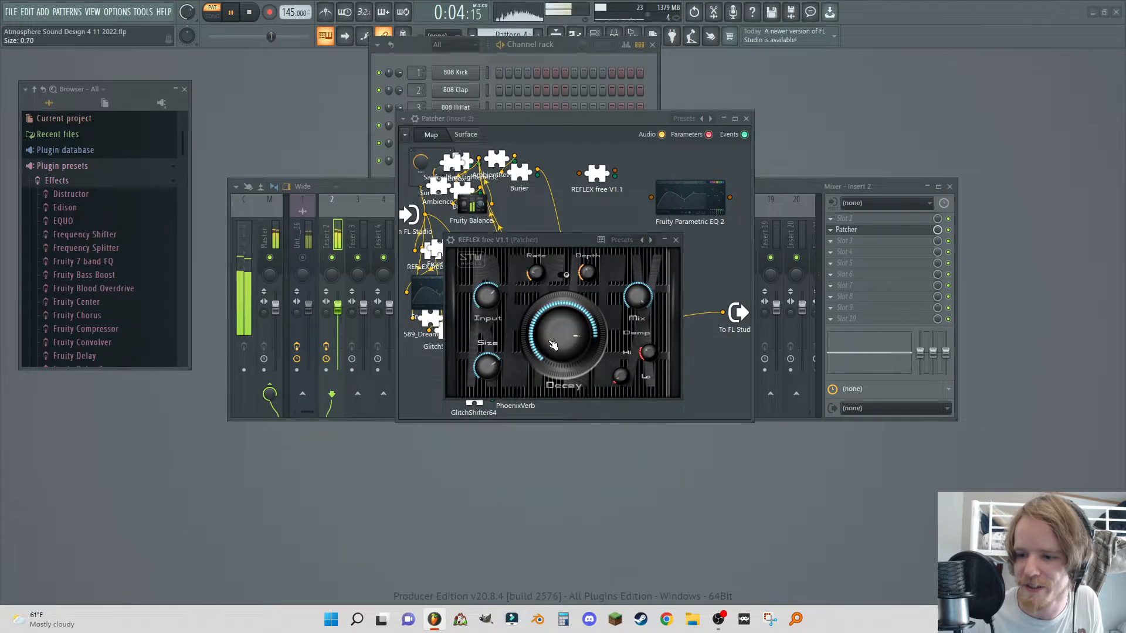
{"action": "left_click", "coordinate": [675, 240]}
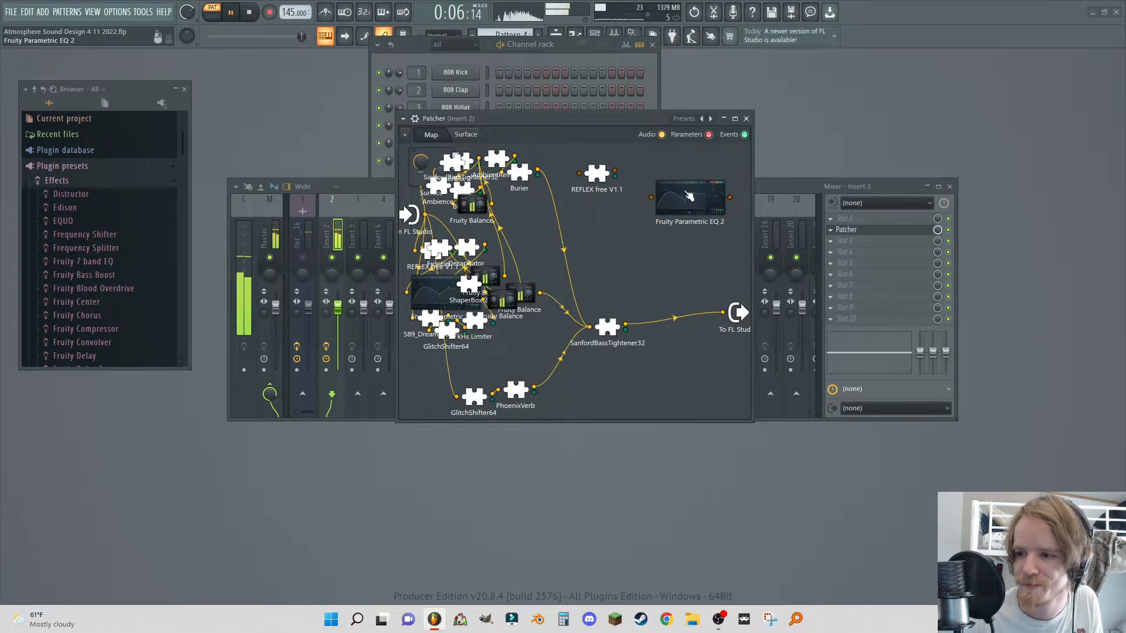
- Wire the new REFLEX free V1.1 into the new Fruity Parametric EQ 2 as a parallel path between the Patcher input and output
{"action": "left_click_drag", "start_coordinate": [649, 202], "coordinate": [657, 203]}
{"action": "left_click_drag", "start_coordinate": [693, 203], "coordinate": [685, 219]}
{"action": "left_click_drag", "start_coordinate": [728, 217], "coordinate": [737, 216]}
{"action": "left_click_drag", "start_coordinate": [723, 312], "coordinate": [723, 312]}
{"action": "left_click_drag", "start_coordinate": [689, 218], "coordinate": [697, 213]}
{"action": "left_click_drag", "start_coordinate": [608, 191], "coordinate": [618, 191]}
{"action": "left_click_drag", "start_coordinate": [409, 214], "coordinate": [321, 218]}
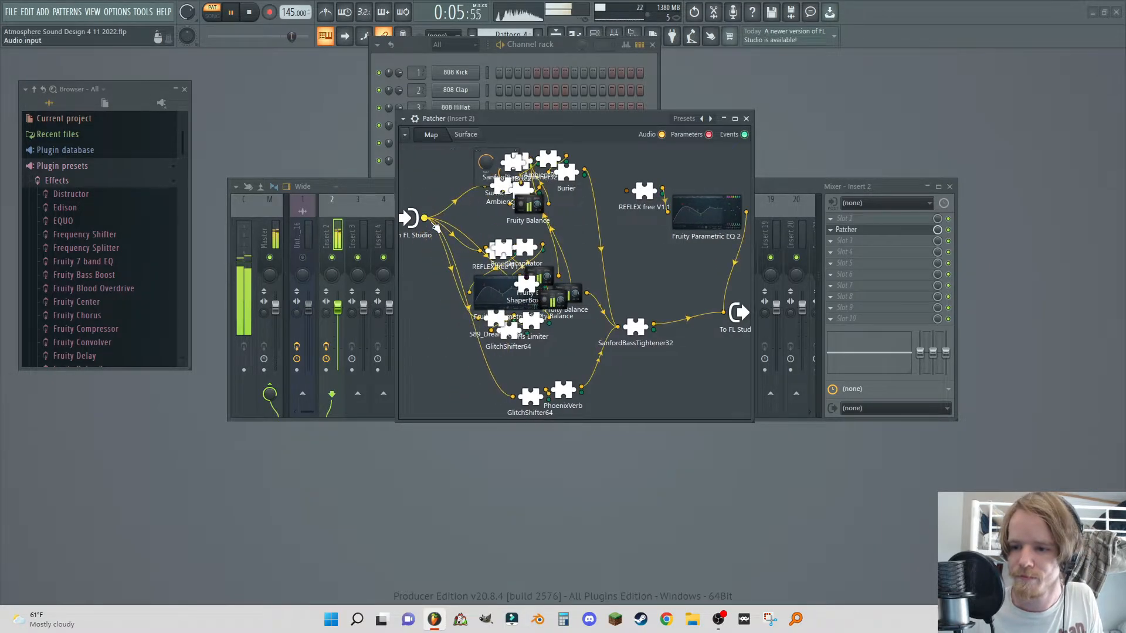
{"action": "left_click_drag", "start_coordinate": [626, 191], "coordinate": [631, 175]}
{"action": "left_click_drag", "start_coordinate": [698, 215], "coordinate": [678, 210]}
{"action": "left_click_drag", "start_coordinate": [635, 171], "coordinate": [644, 167]}
{"action": "left_click_drag", "start_coordinate": [688, 209], "coordinate": [685, 218]}
- Set the low-pass band of the REFLEX path's Fruity Parametric EQ 2 to about 3786 Hz and close the EQ
{"action": "double_click", "coordinate": [686, 218]}
{"action": "left_click_drag", "start_coordinate": [610, 321], "coordinate": [584, 312]}
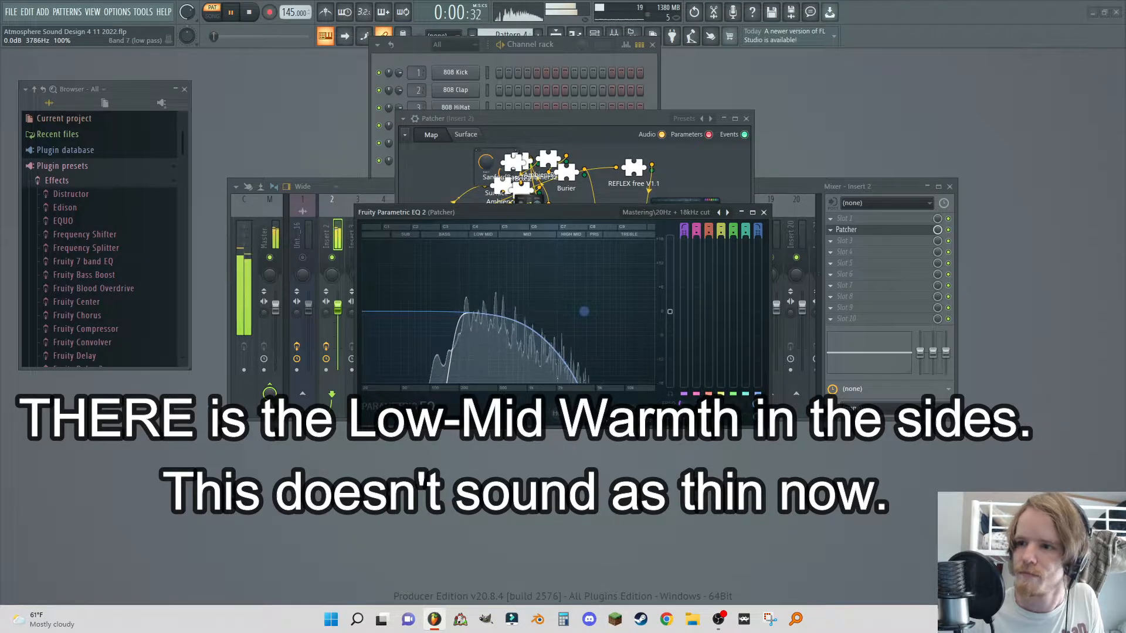
{"action": "left_click", "coordinate": [764, 212]}
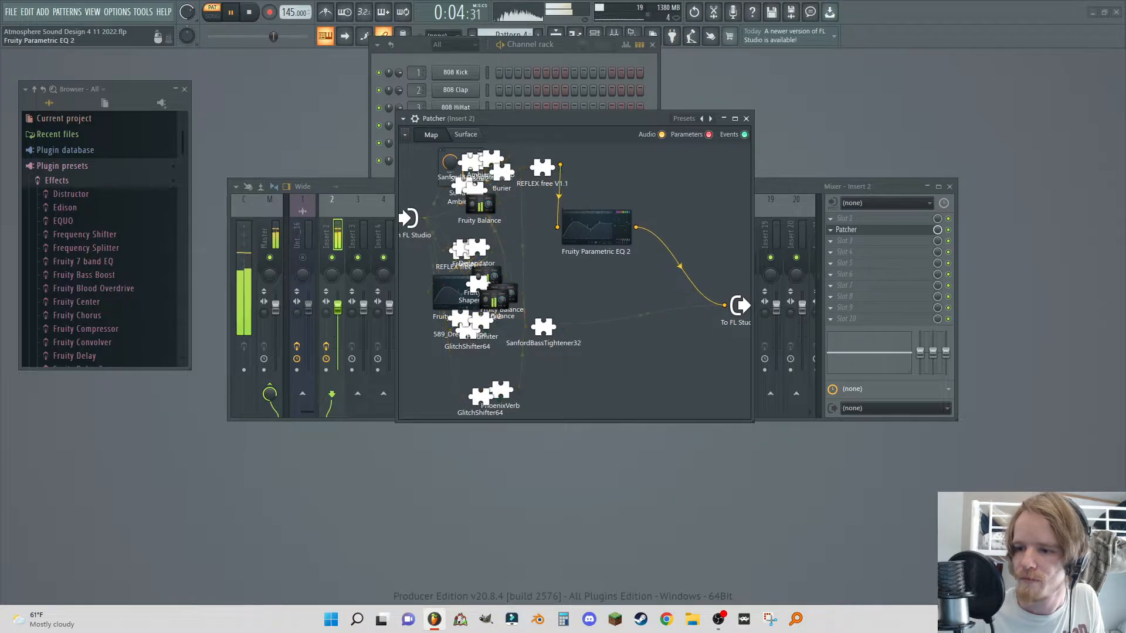
- Add a ValhallaSupermassive_x64 to the map and rearrange the EQ, REFLEX and output modules to make room for it
{"action": "right_click", "coordinate": [683, 208]}
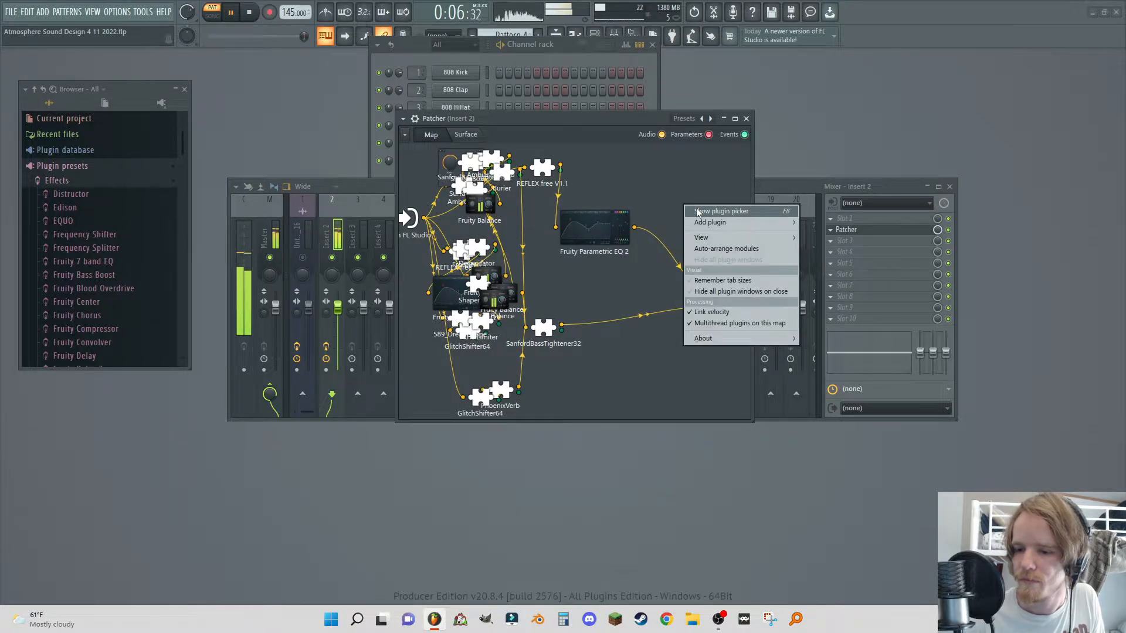
{"action": "left_click", "coordinate": [697, 213]}
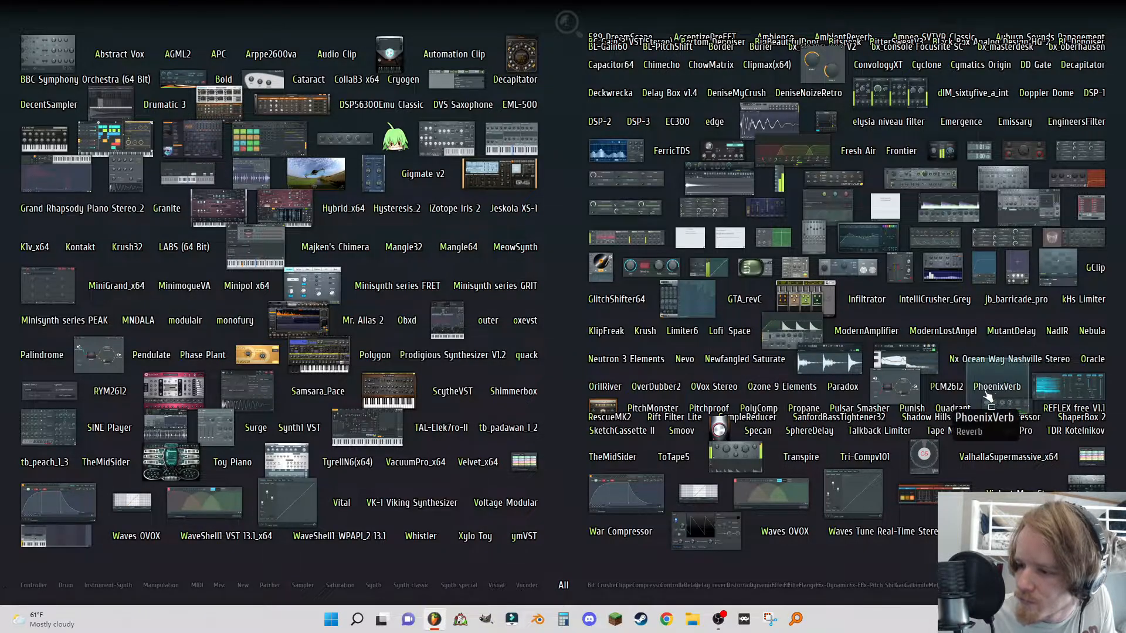
{"action": "left_click", "coordinate": [1000, 463]}
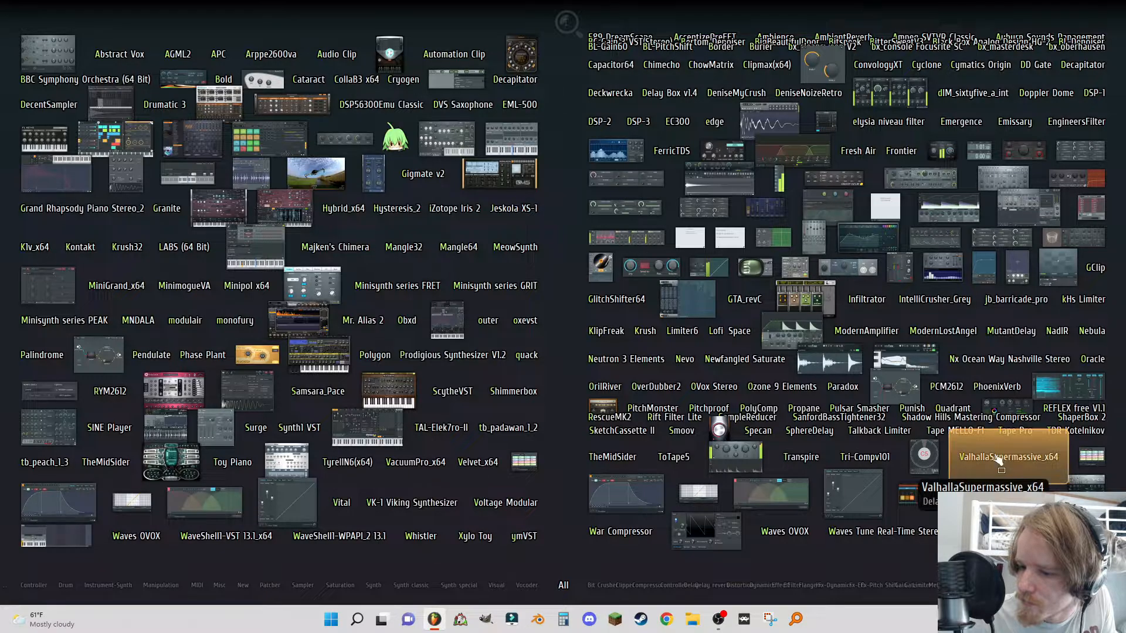
{"action": "left_click_drag", "start_coordinate": [745, 313], "coordinate": [713, 329]}
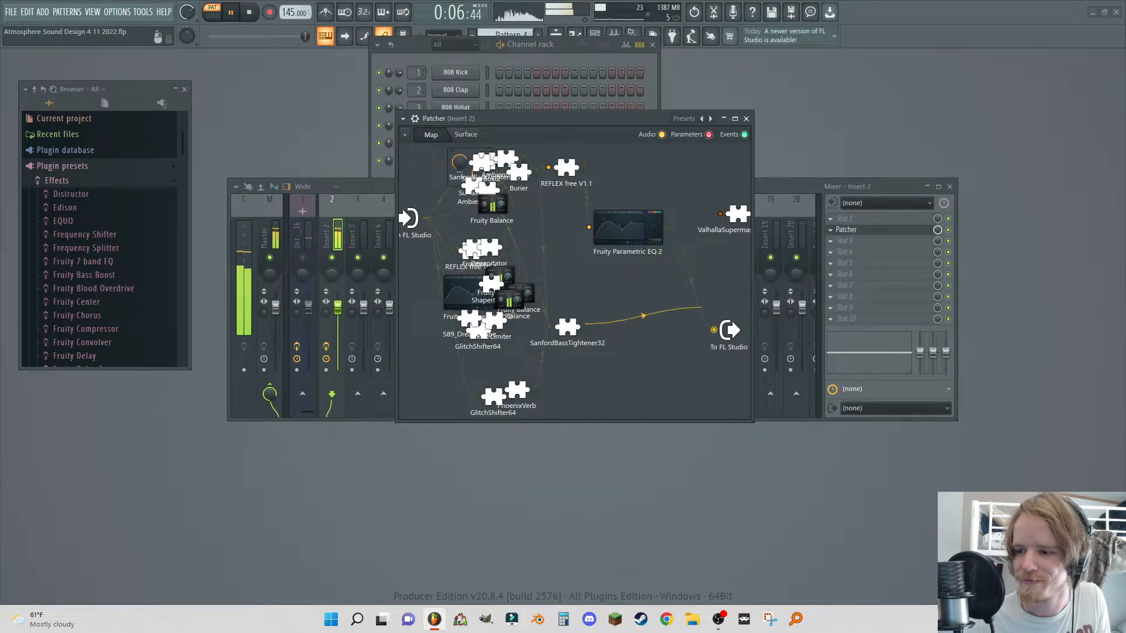
{"action": "left_click_drag", "start_coordinate": [711, 327], "coordinate": [713, 329]}
{"action": "left_click_drag", "start_coordinate": [642, 231], "coordinate": [644, 195]}
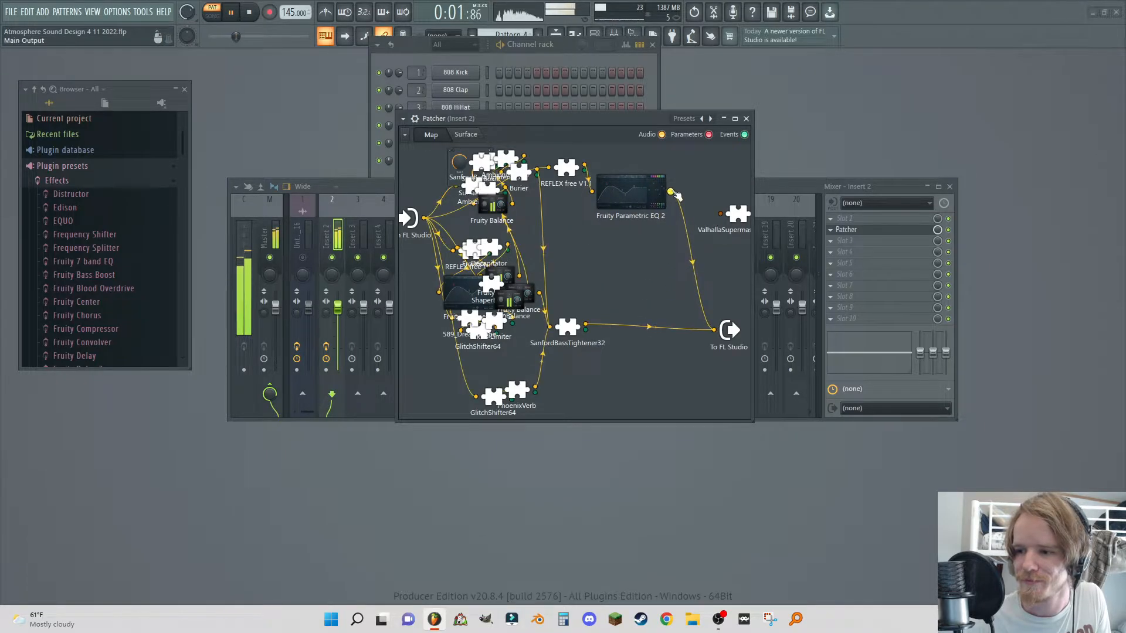
{"action": "left_click_drag", "start_coordinate": [738, 215], "coordinate": [649, 251]}
{"action": "left_click_drag", "start_coordinate": [573, 180], "coordinate": [569, 219]}
- Set ValhallaSupermassive's delay to 590.8 ms, warp to 73.2%, feedback to 76.4% and density to 44.0%, and close it
{"action": "double_click", "coordinate": [672, 168]}
{"action": "left_click_drag", "start_coordinate": [458, 293], "coordinate": [497, 288]}
{"action": "left_click_drag", "start_coordinate": [548, 281], "coordinate": [569, 296]}
{"action": "left_click_drag", "start_coordinate": [472, 301], "coordinate": [472, 307]}
{"action": "left_click_drag", "start_coordinate": [634, 283], "coordinate": [635, 267]}
{"action": "left_click_drag", "start_coordinate": [629, 359], "coordinate": [630, 343]}
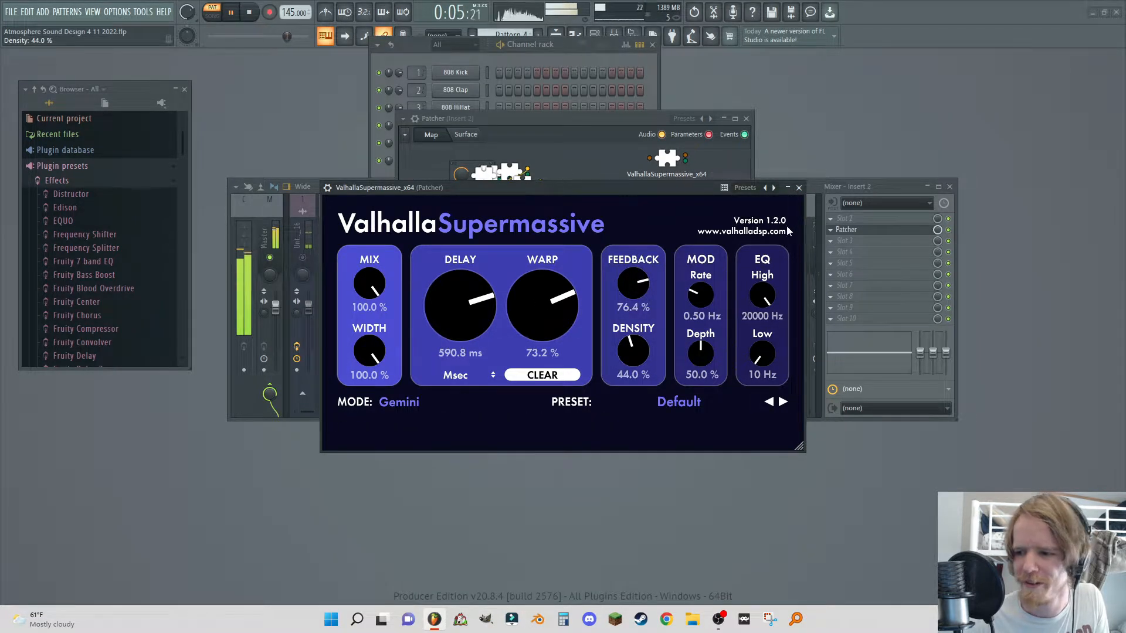
{"action": "left_click", "coordinate": [799, 188]}
- Wire ValhallaSupermassive_x64 as a parallel path between the Patcher input and output, and reopen its settings
{"action": "left_click_drag", "start_coordinate": [670, 161], "coordinate": [423, 228]}
{"action": "left_click_drag", "start_coordinate": [709, 155], "coordinate": [725, 338]}
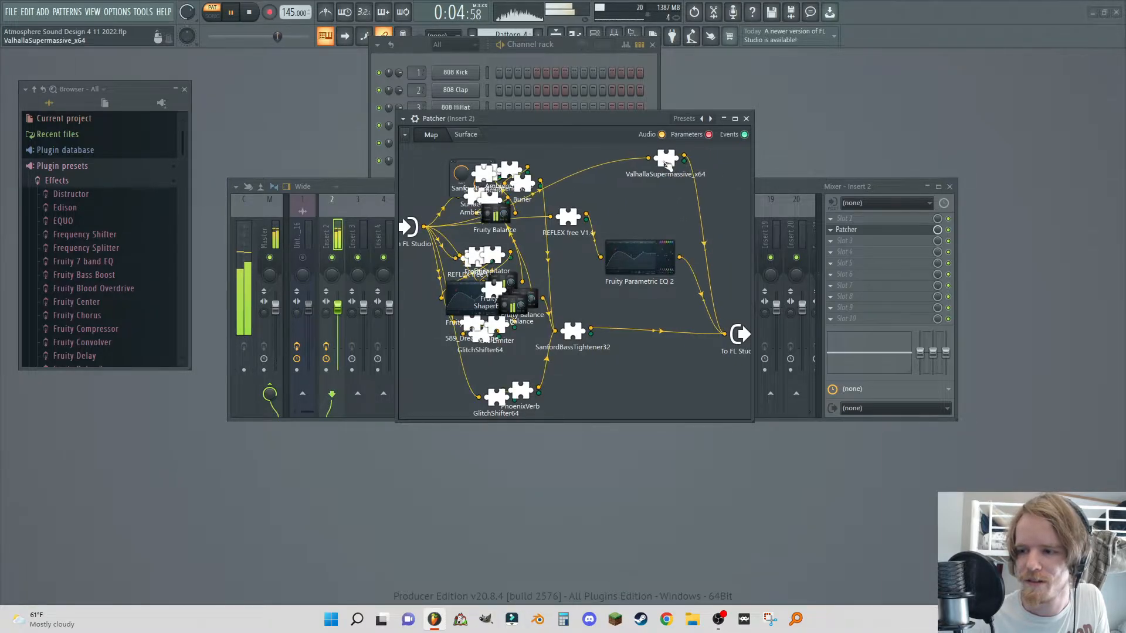
{"action": "left_click", "coordinate": [690, 158]}
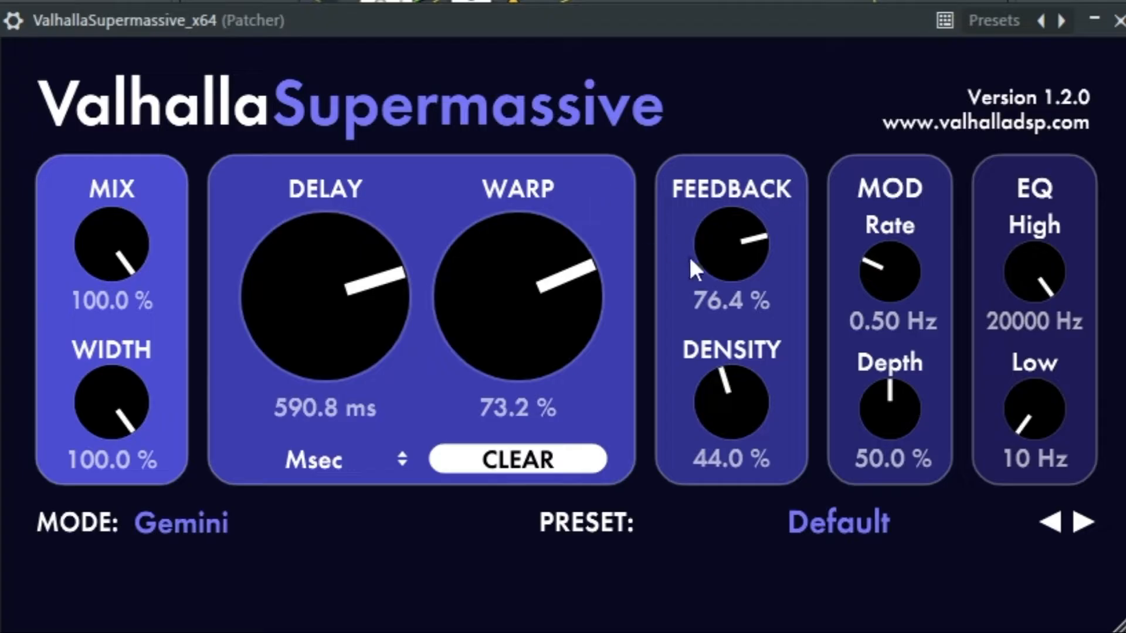
- Set ValhallaSupermassive's EQ low to 380 Hz, mod rate to 6.13 Hz, depth to 87.2%, feedback to 82.8%, delay to 680.0 ms and warp to 88.0%, and close it
{"action": "left_click_drag", "start_coordinate": [1021, 414], "coordinate": [1036, 350]}
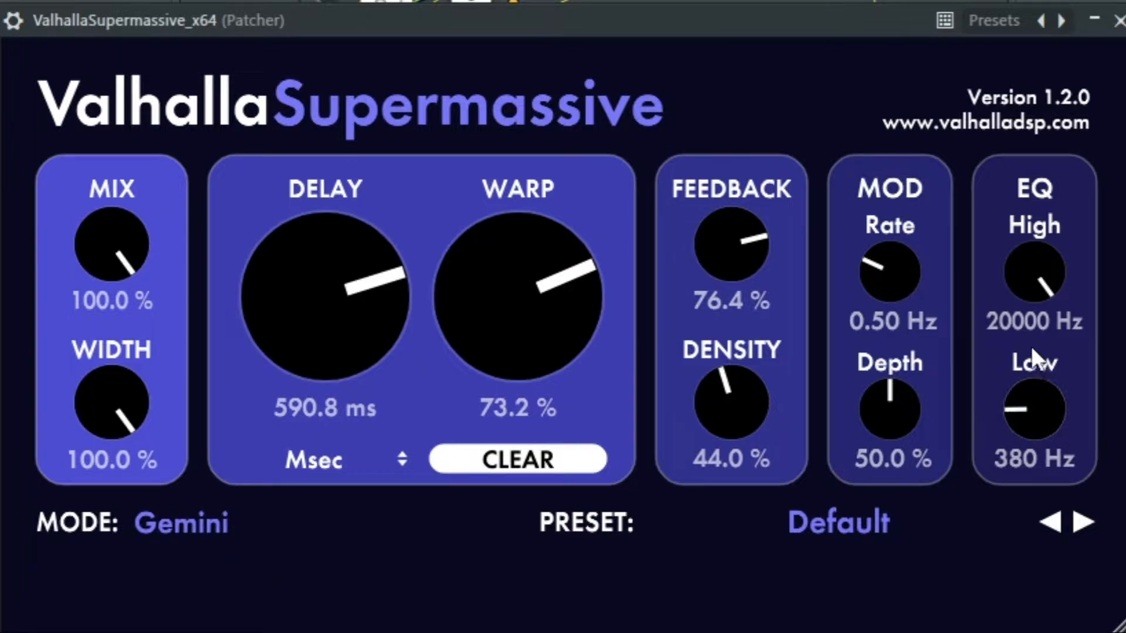
{"action": "left_click_drag", "start_coordinate": [897, 296], "coordinate": [916, 184]}
{"action": "left_click_drag", "start_coordinate": [934, 121], "coordinate": [934, 114]}
{"action": "left_click_drag", "start_coordinate": [880, 410], "coordinate": [891, 259]}
{"action": "left_click_drag", "start_coordinate": [748, 246], "coordinate": [761, 207]}
{"action": "left_click_drag", "start_coordinate": [313, 293], "coordinate": [283, 396]}
{"action": "left_click_drag", "start_coordinate": [490, 347], "coordinate": [538, 238]}
{"action": "left_click_drag", "start_coordinate": [295, 295], "coordinate": [427, 142]}
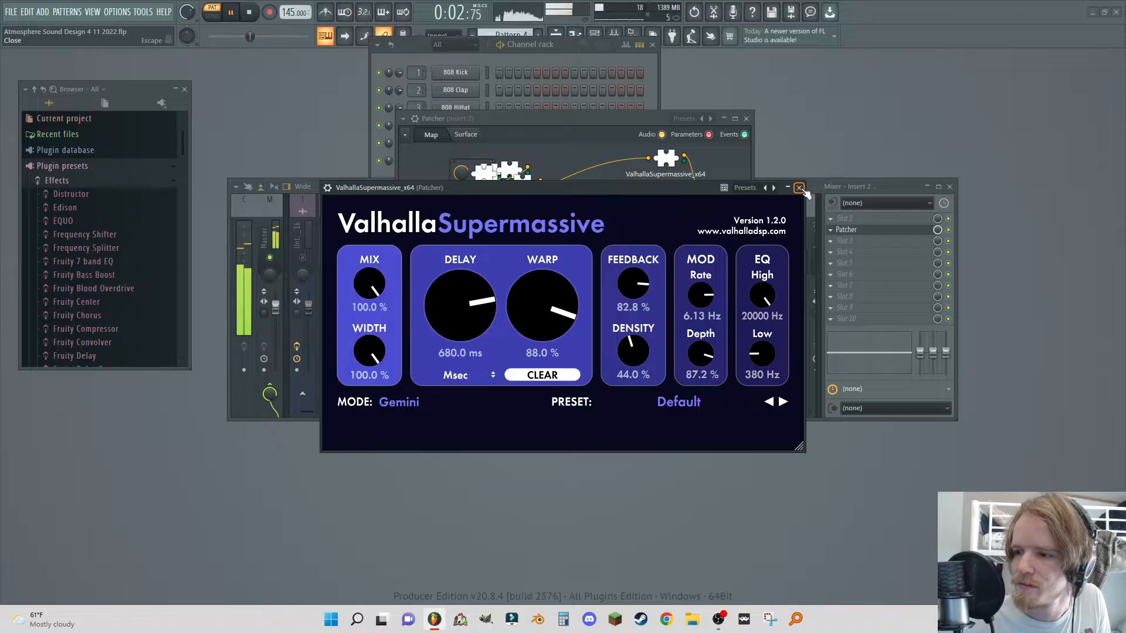
{"action": "left_click", "coordinate": [1118, 20]}
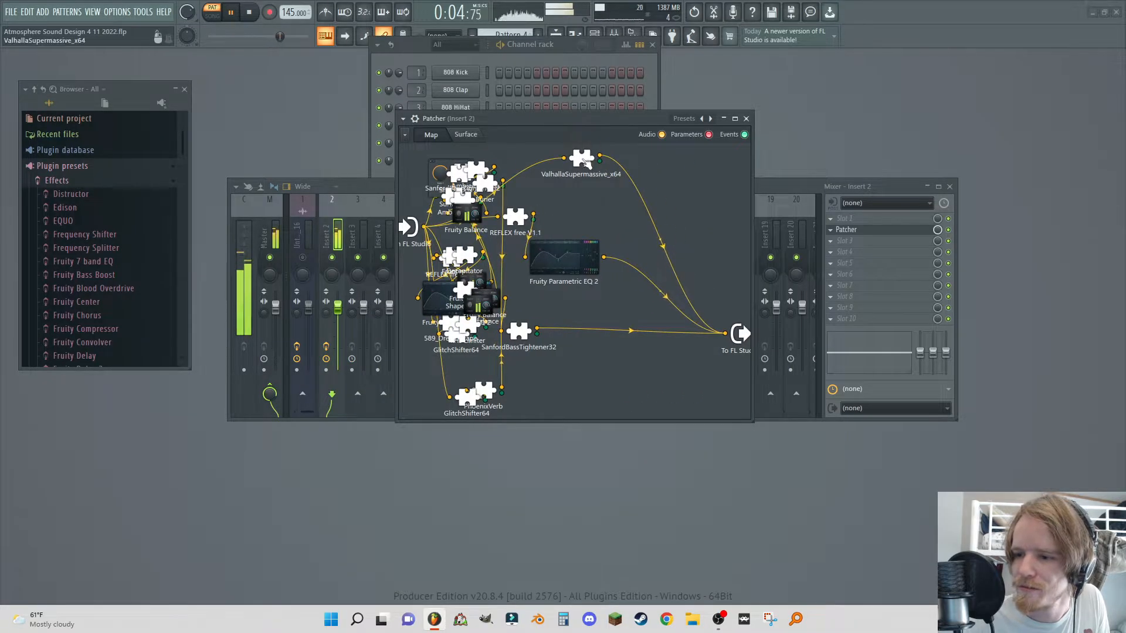
- Maximize the Patcher window and spread the Supermassive, REFLEX-path, EQ, Fruity Balance and SanfordBassTightener32 modules across the map
{"action": "left_click_drag", "start_coordinate": [581, 158], "coordinate": [686, 168]}
{"action": "left_click_drag", "start_coordinate": [566, 249], "coordinate": [668, 241]}
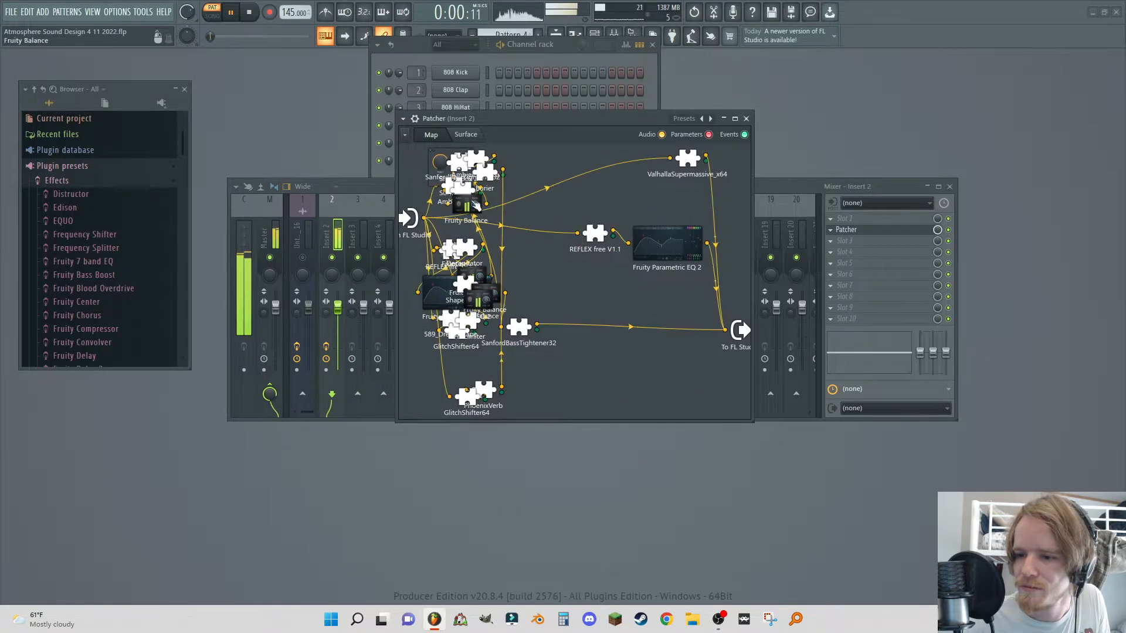
{"action": "left_click", "coordinate": [735, 118]}
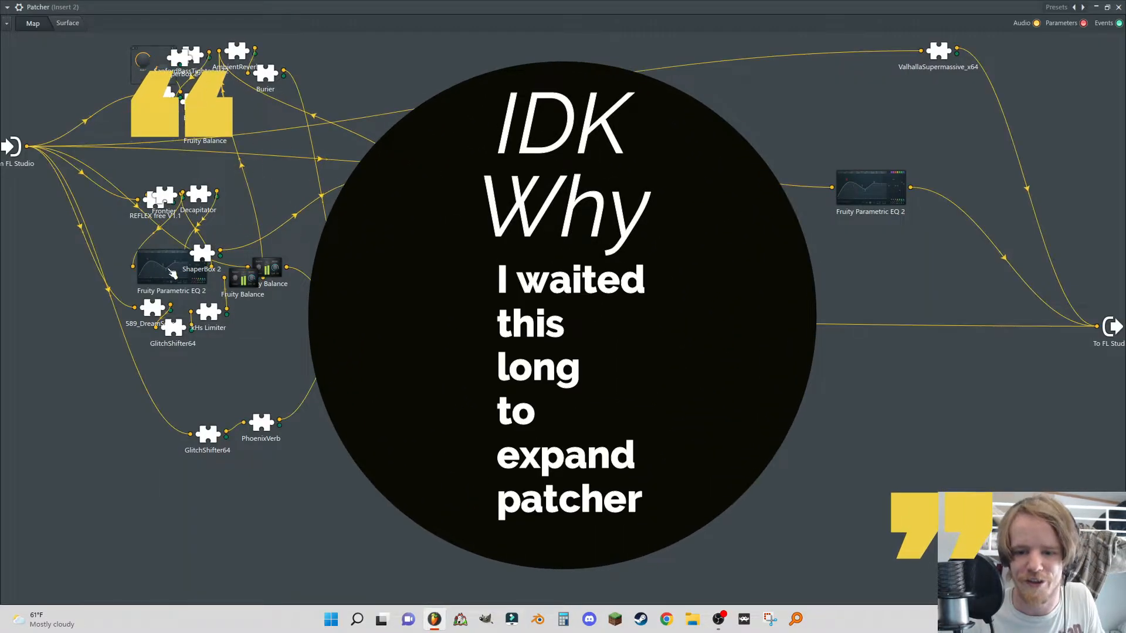
{"action": "left_click_drag", "start_coordinate": [172, 271], "coordinate": [457, 267]}
{"action": "left_click_drag", "start_coordinate": [244, 278], "coordinate": [317, 361]}
{"action": "left_click_drag", "start_coordinate": [377, 322], "coordinate": [761, 366]}
{"action": "left_click_drag", "start_coordinate": [317, 362], "coordinate": [350, 459]}
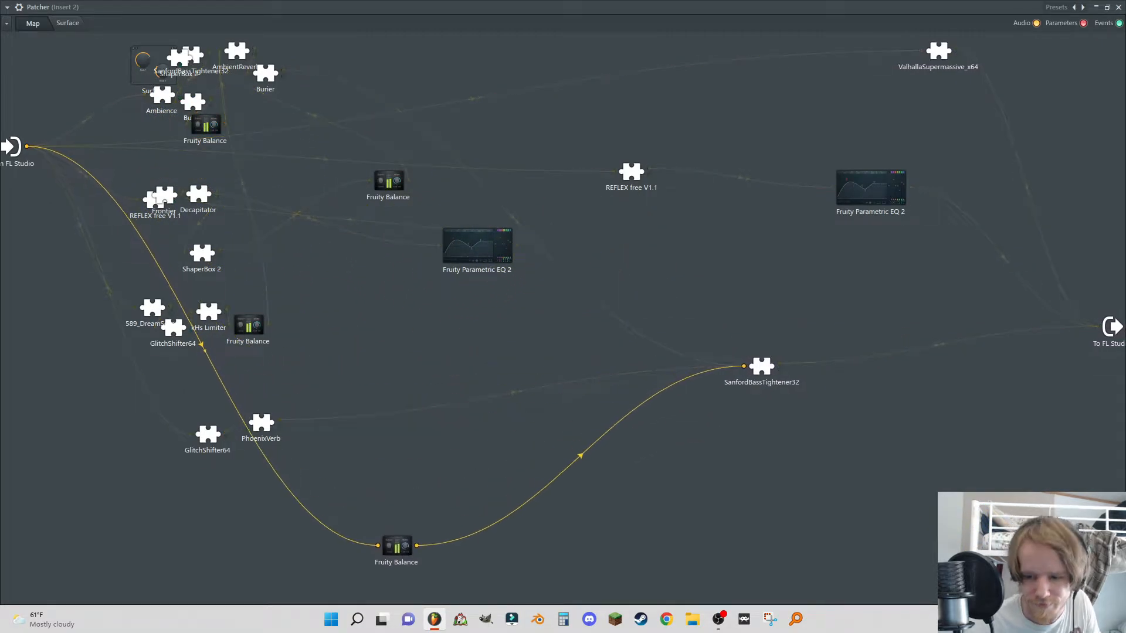
- Add Delay Box v1.4, wire it between the dry path's Fruity Balance and SanfordBassTightener32, and check its settings
{"action": "right_click", "coordinate": [635, 537]}
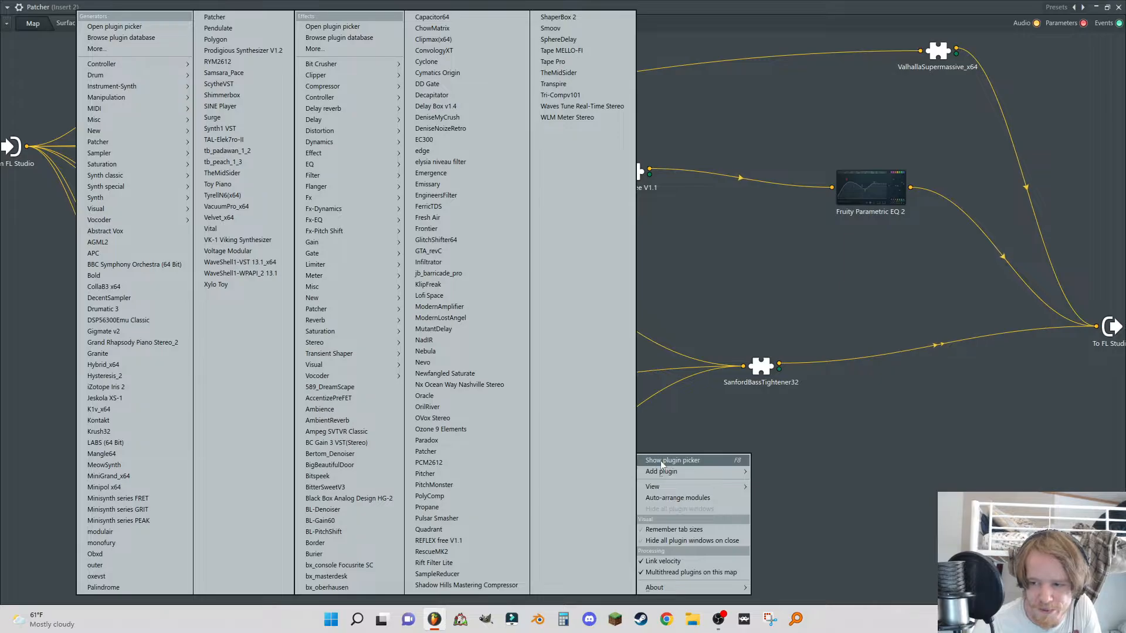
{"action": "left_click", "coordinate": [660, 462]}
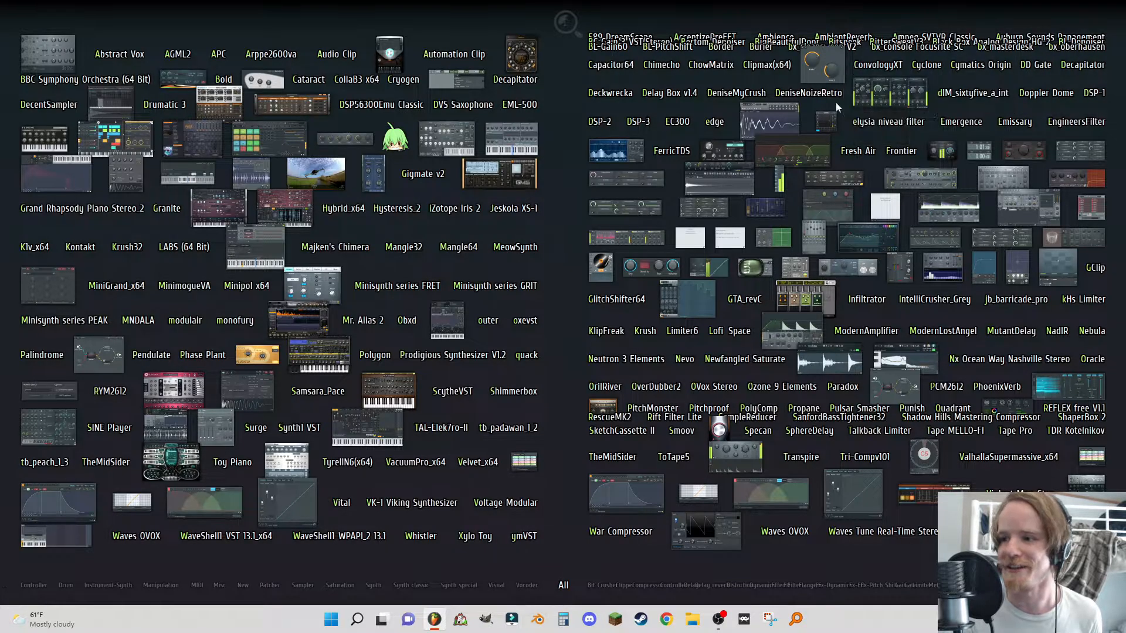
{"action": "left_click_drag", "start_coordinate": [662, 104], "coordinate": [564, 262]}
{"action": "left_click_drag", "start_coordinate": [622, 487], "coordinate": [622, 487]}
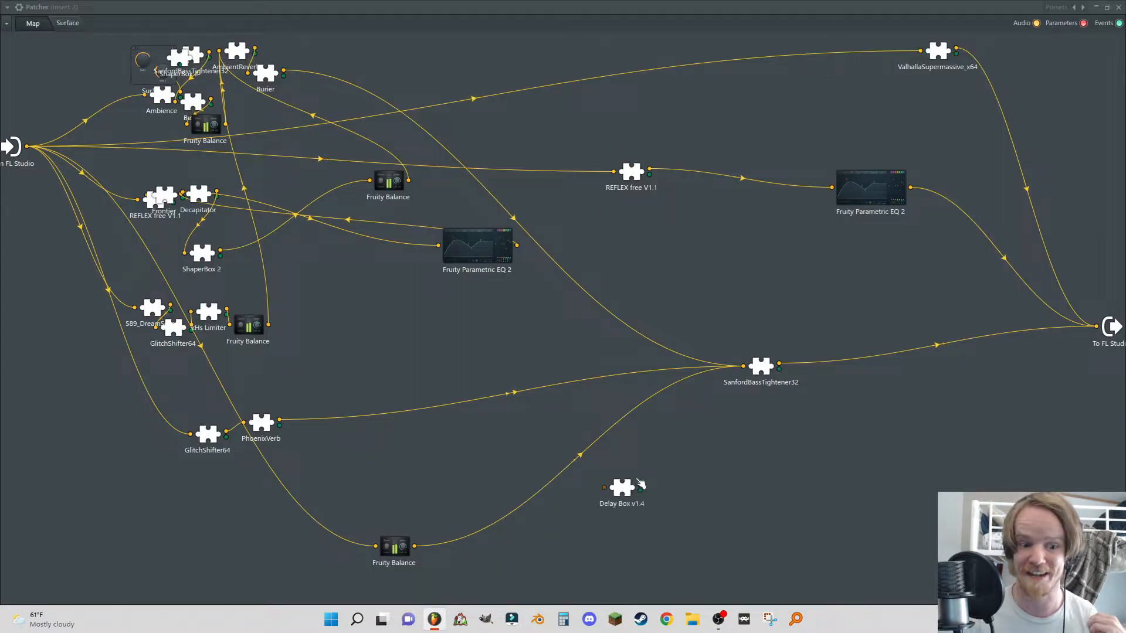
{"action": "right_click", "coordinate": [415, 547]}
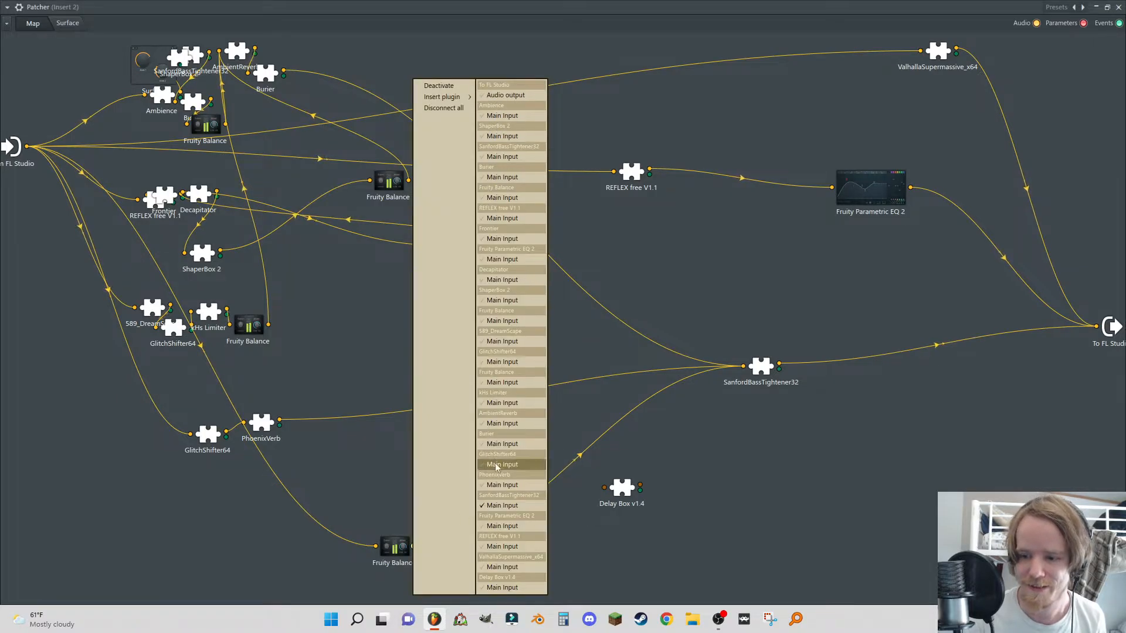
{"action": "left_click", "coordinate": [503, 505]}
{"action": "left_click_drag", "start_coordinate": [414, 547], "coordinate": [644, 491]}
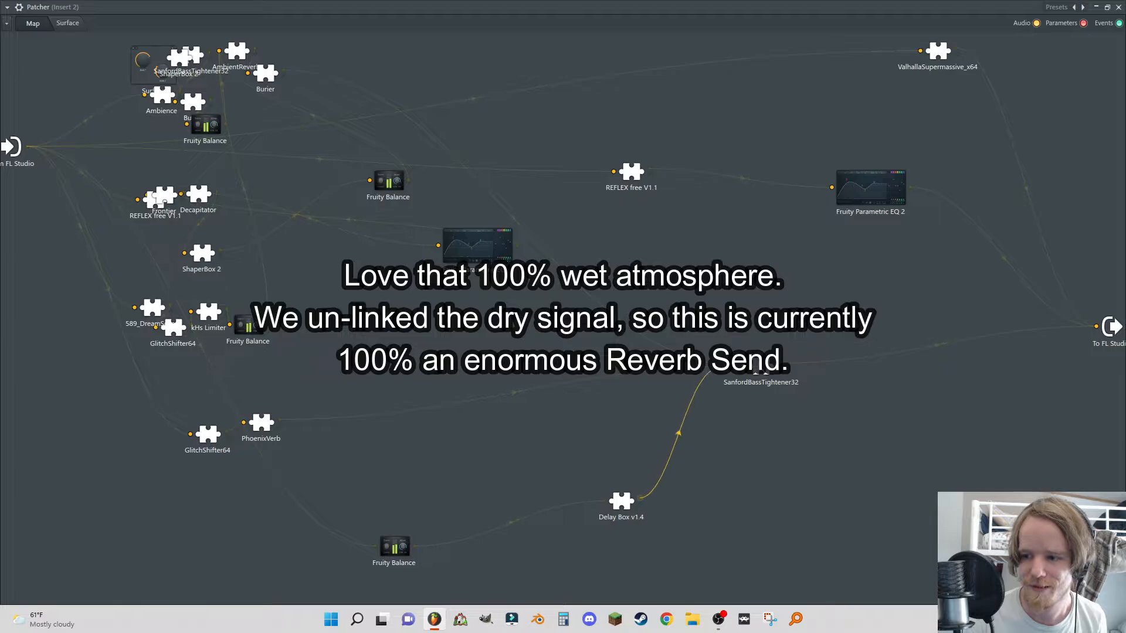
{"action": "left_click", "coordinate": [625, 501]}
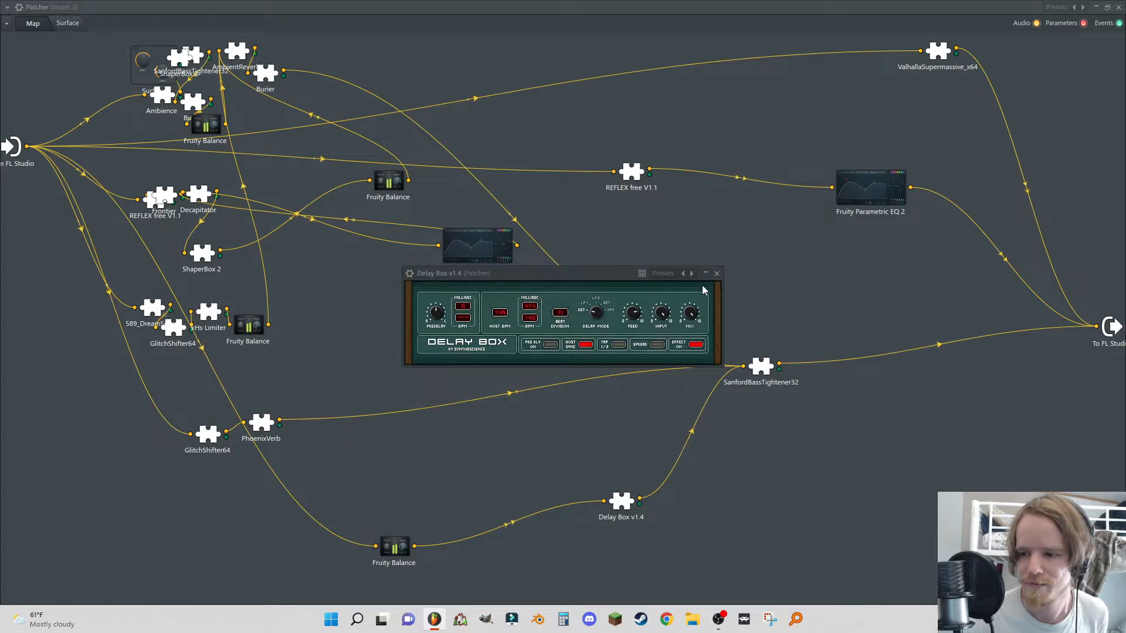
{"action": "left_click", "coordinate": [717, 274]}
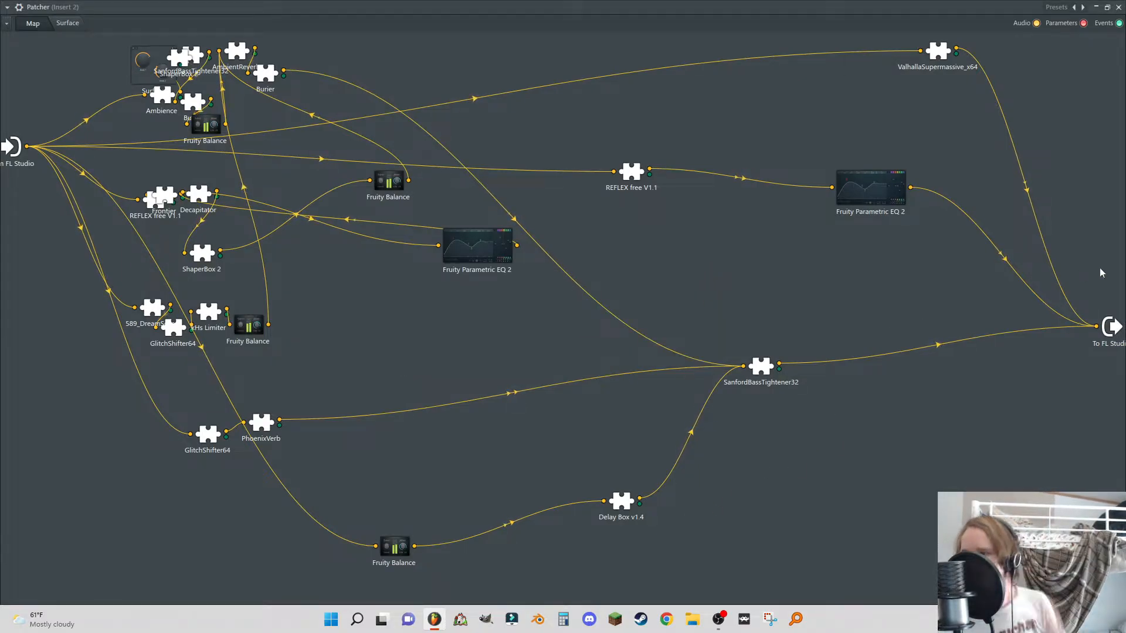
- Add Paradox to the map and route the ValhallaSupermassive, REFLEX EQ and SanfordBassTightener32 paths through it into the output
{"action": "left_click_drag", "start_coordinate": [1115, 339], "coordinate": [1122, 434]}
{"action": "right_click", "coordinate": [887, 465]}
{"action": "left_click", "coordinate": [882, 476]}
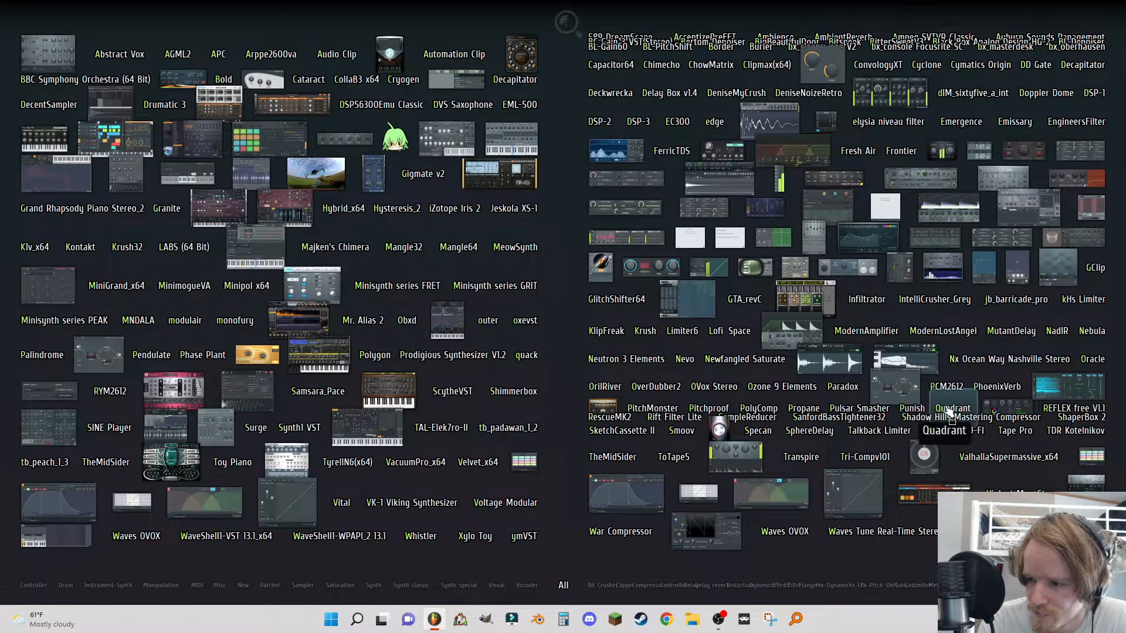
{"action": "left_click", "coordinate": [853, 380]}
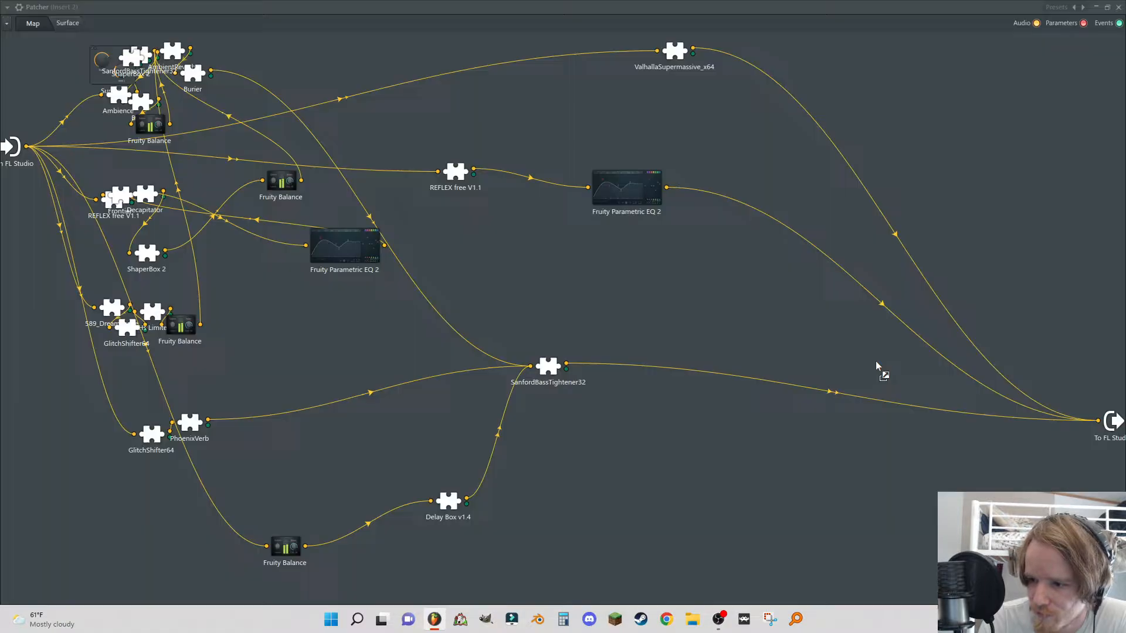
{"action": "left_click_drag", "start_coordinate": [1099, 422], "coordinate": [961, 230]}
{"action": "left_click_drag", "start_coordinate": [1098, 420], "coordinate": [961, 231]}
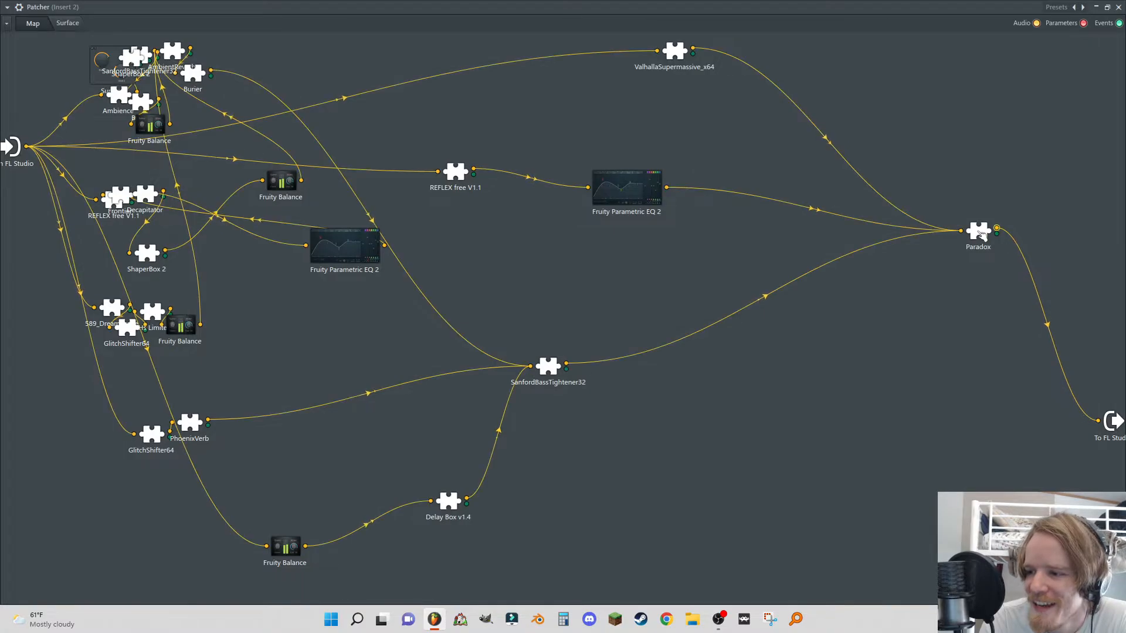
{"action": "left_click_drag", "start_coordinate": [978, 231], "coordinate": [892, 276]}
- In Paradox's equalizer, set the low-pass filter to about 3389 Hz and the high-pass filter to about 131 Hz
{"action": "left_click", "coordinate": [892, 276]}
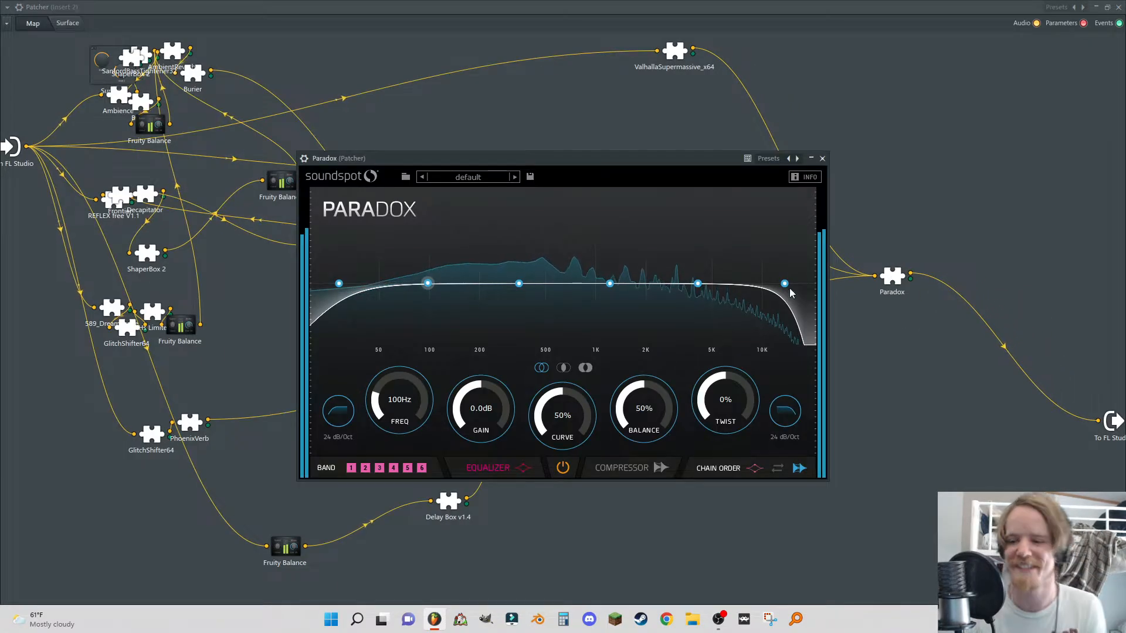
{"action": "left_click_drag", "start_coordinate": [784, 284], "coordinate": [687, 440]}
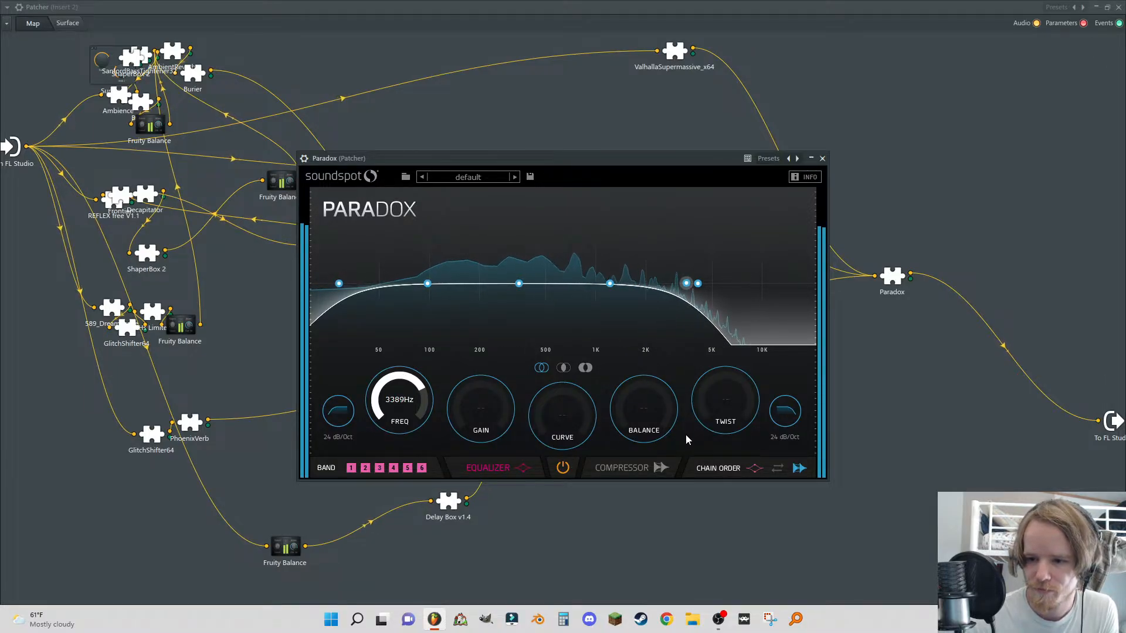
{"action": "left_click_drag", "start_coordinate": [338, 283], "coordinate": [447, 317]}
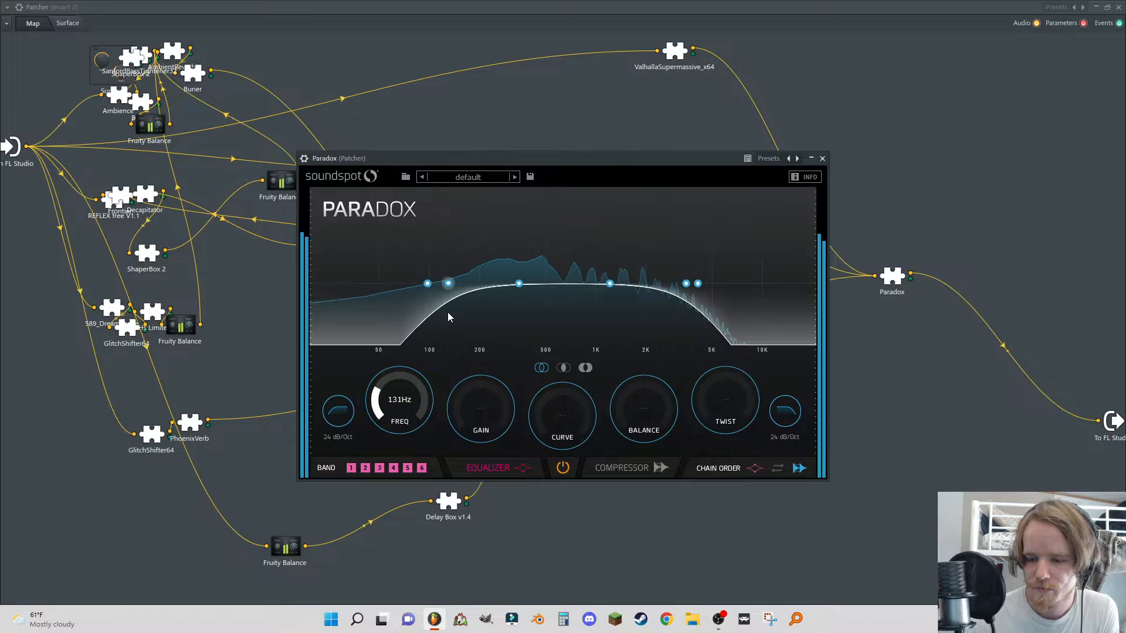
- Set Paradox's compressor to a -16.7 dB threshold, 4.0:1 ratio, 69 ms attack and 92 ms release
{"action": "left_click", "coordinate": [644, 468]}
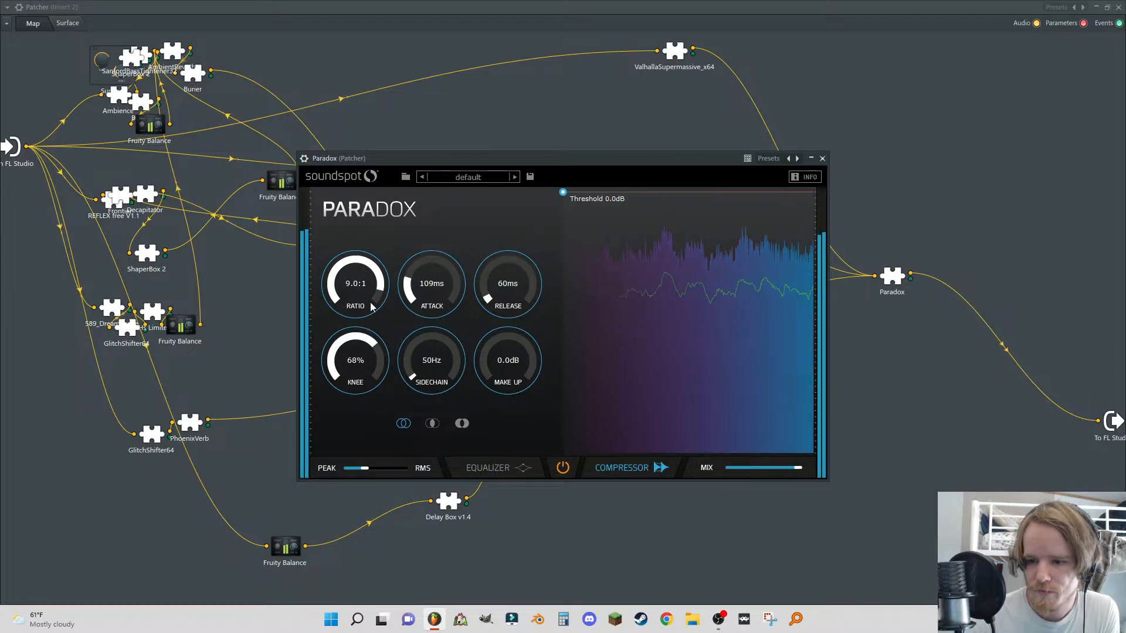
{"action": "left_click_drag", "start_coordinate": [563, 192], "coordinate": [564, 211]}
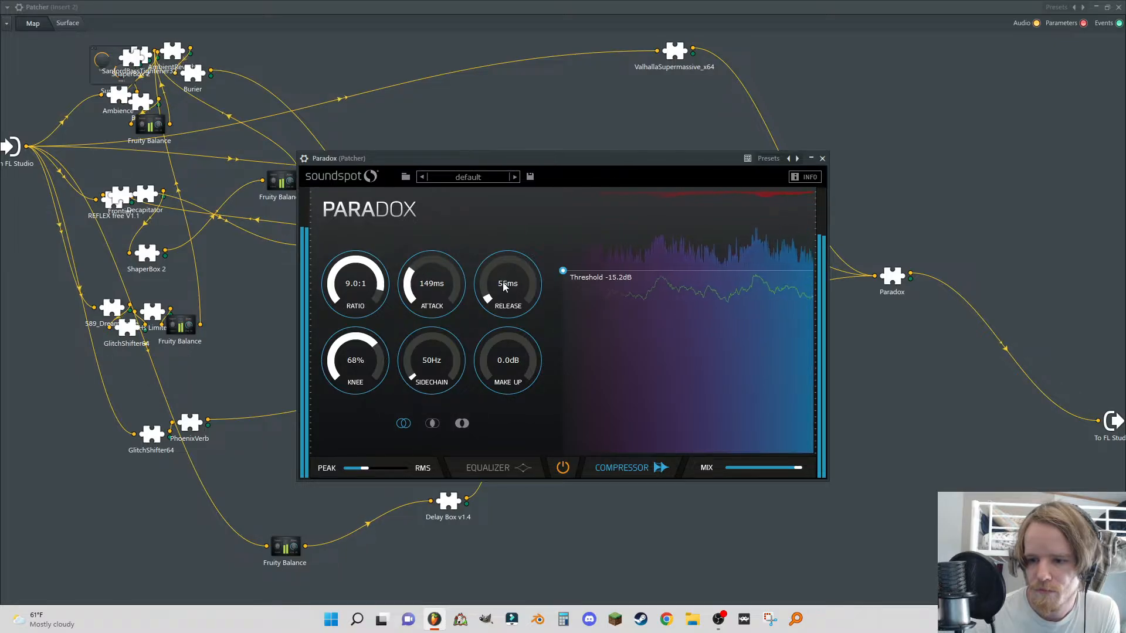
{"action": "left_click_drag", "start_coordinate": [503, 313], "coordinate": [540, 249]}
{"action": "left_click_drag", "start_coordinate": [426, 272], "coordinate": [425, 315]}
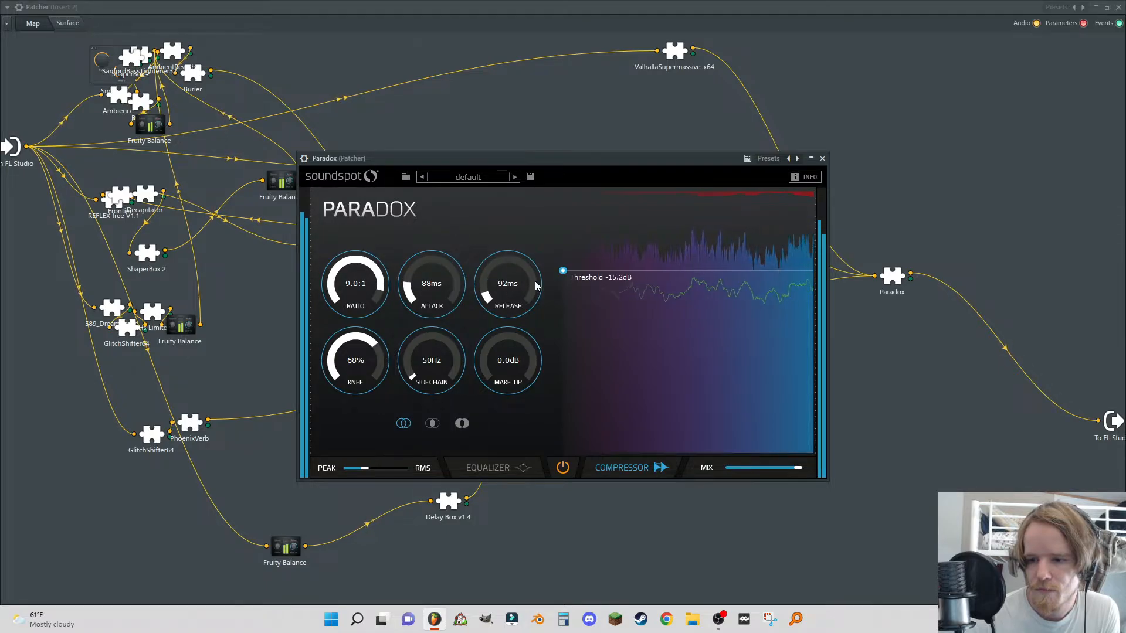
{"action": "mouse_move", "coordinate": [563, 271]}
{"action": "left_mouse_down"}
{"action": "mouse_move", "coordinate": [563, 291]}
{"action": "mouse_move", "coordinate": [560, 279]}
{"action": "left_mouse_up"}
{"action": "left_click_drag", "start_coordinate": [408, 285], "coordinate": [322, 444]}
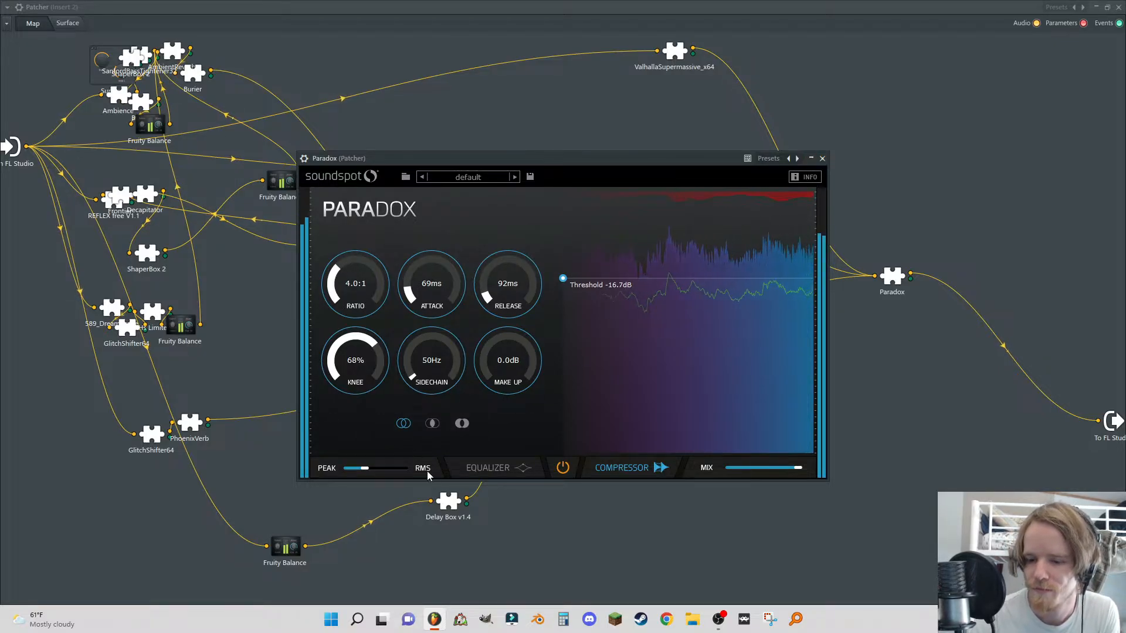
- Shape Paradox's upper-mid equalizer band to about 1817 Hz with 3.3 dB gain, 0% curve, 38% balance and 100% twist
{"action": "left_click", "coordinate": [489, 468]}
{"action": "left_click_drag", "start_coordinate": [610, 283], "coordinate": [613, 265]}
{"action": "left_click_drag", "start_coordinate": [636, 406], "coordinate": [629, 438]}
{"action": "left_click_drag", "start_coordinate": [717, 405], "coordinate": [668, 183]}
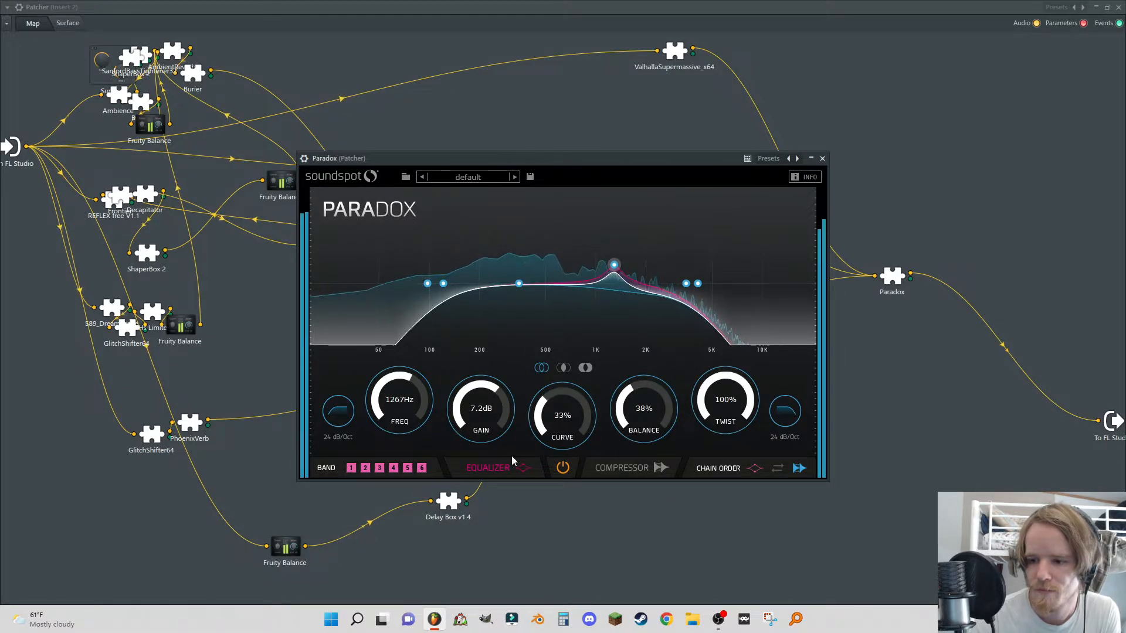
{"action": "left_click_drag", "start_coordinate": [594, 434], "coordinate": [474, 610]}
{"action": "left_click_drag", "start_coordinate": [615, 266], "coordinate": [665, 241]}
{"action": "left_click_drag", "start_coordinate": [672, 229], "coordinate": [580, 200]}
{"action": "left_click_drag", "start_coordinate": [581, 241], "coordinate": [595, 270]}
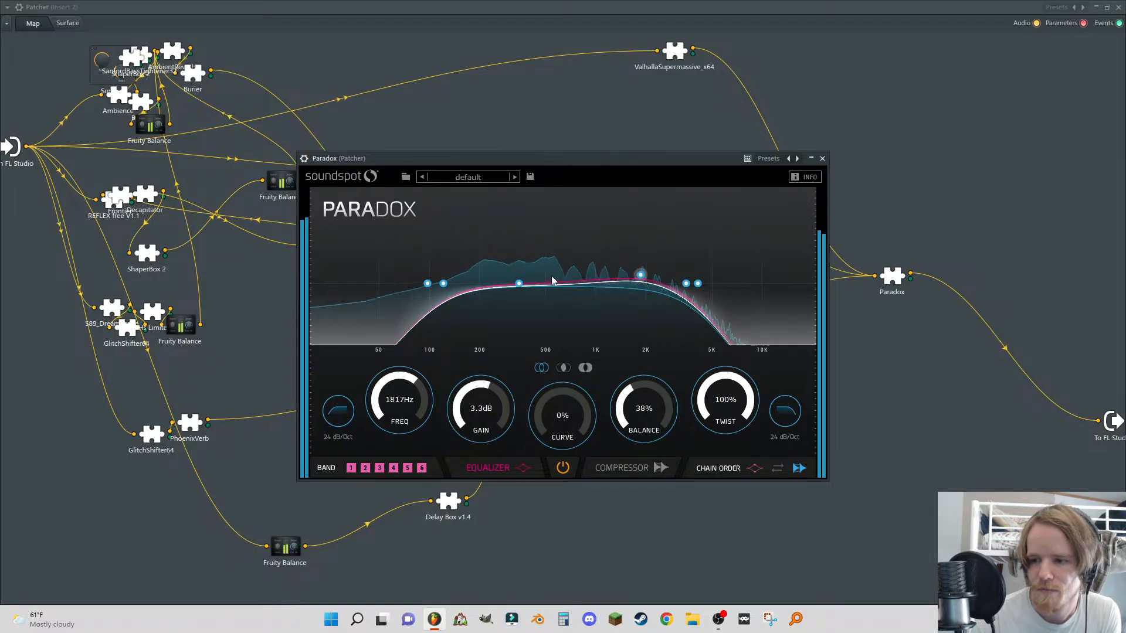
- Set Paradox's low-mid equalizer band to about 144 Hz with 8.6 dB gain and 10% curve, and close Paradox
{"action": "left_click_drag", "start_coordinate": [524, 285], "coordinate": [480, 278]}
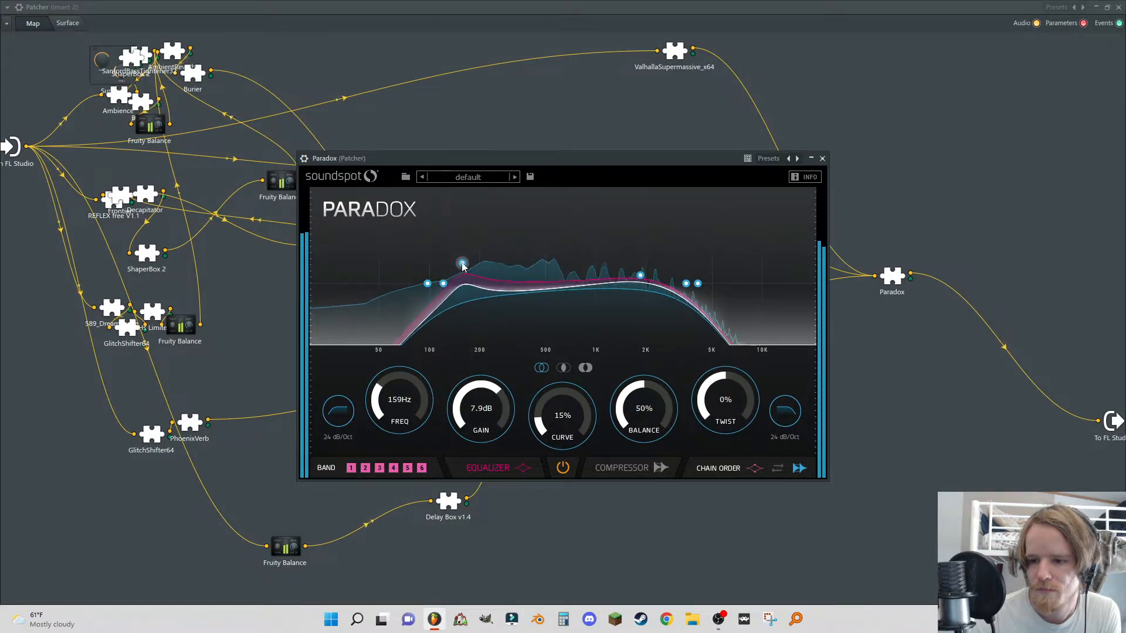
{"action": "left_click_drag", "start_coordinate": [559, 403], "coordinate": [551, 430]}
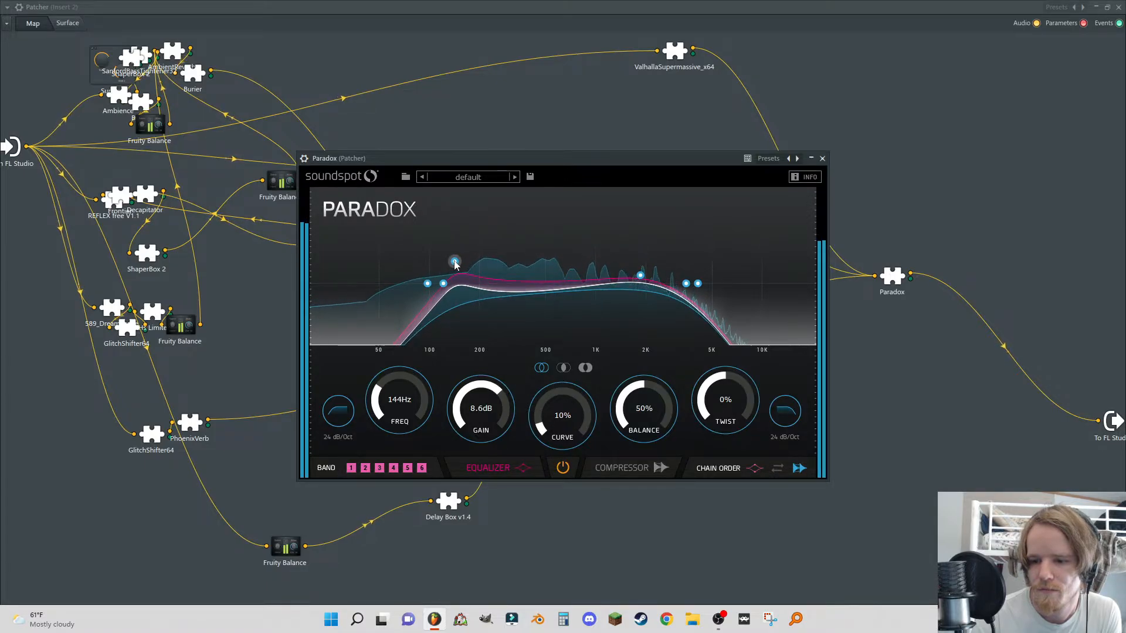
{"action": "left_click", "coordinate": [822, 159]}
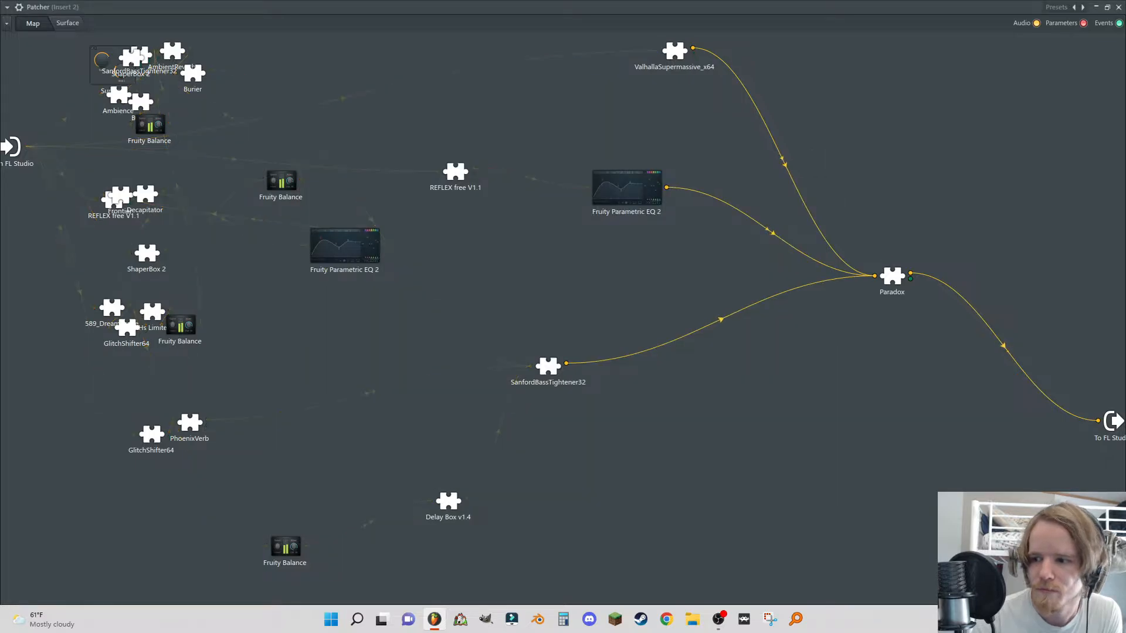
- Add KlipFreak to the map and wire it between Paradox and the Patcher output
{"action": "key", "text": "F8"}
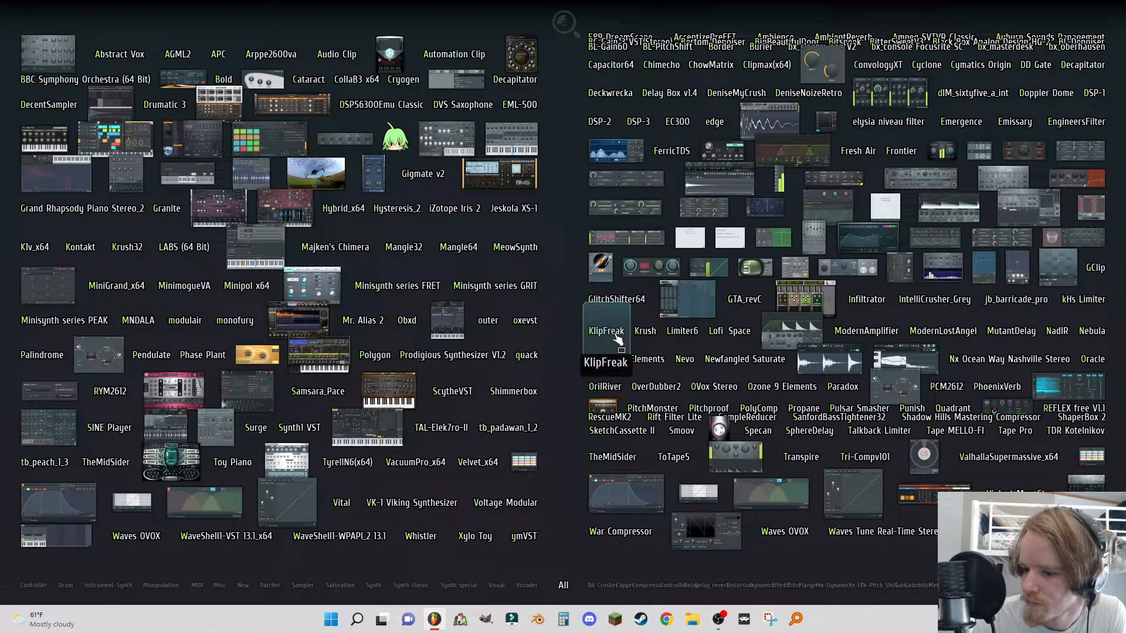
{"action": "left_click_drag", "start_coordinate": [617, 337], "coordinate": [642, 313]}
{"action": "left_click_drag", "start_coordinate": [879, 277], "coordinate": [853, 243]}
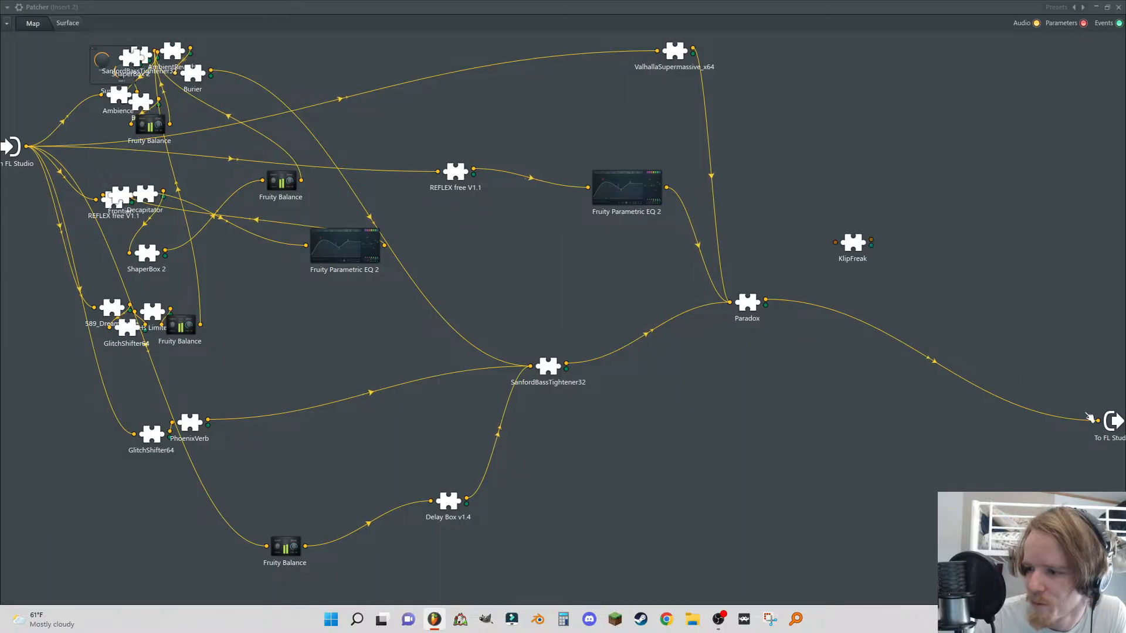
{"action": "left_click_drag", "start_coordinate": [1098, 420], "coordinate": [861, 289]}
{"action": "left_click_drag", "start_coordinate": [822, 250], "coordinate": [1097, 421]}
- Lower KlipFreak's amount and mix from their maximum settings and close it
{"action": "left_click", "coordinate": [853, 245]}
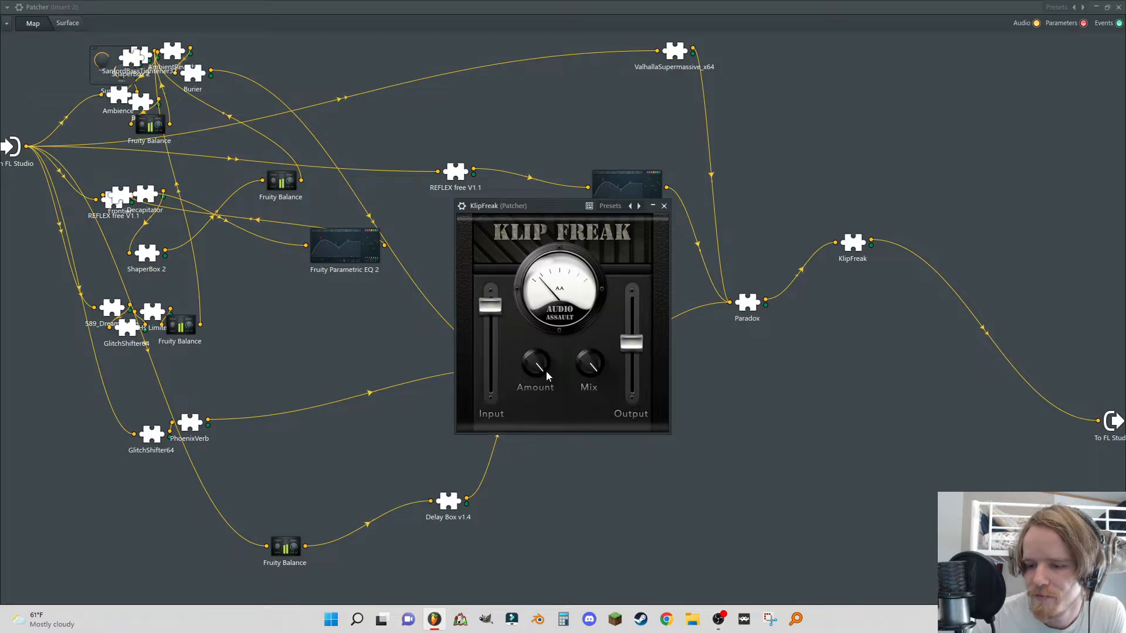
{"action": "left_click_drag", "start_coordinate": [526, 412], "coordinate": [520, 421]}
{"action": "left_click_drag", "start_coordinate": [582, 367], "coordinate": [579, 392]}
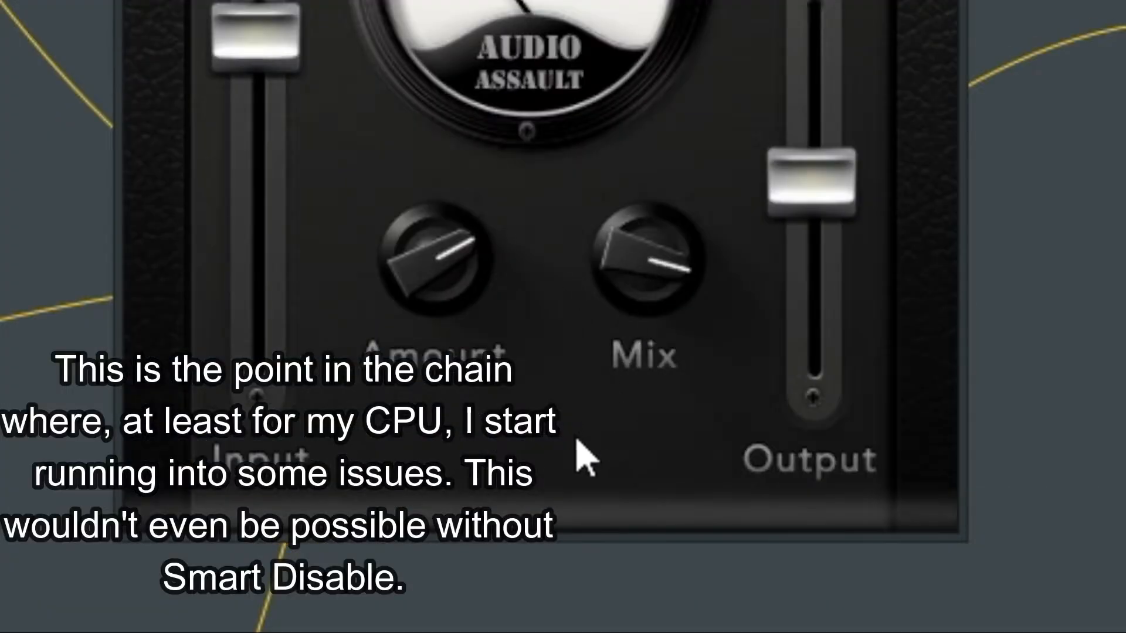
{"action": "left_click_drag", "start_coordinate": [528, 565], "coordinate": [530, 632]}
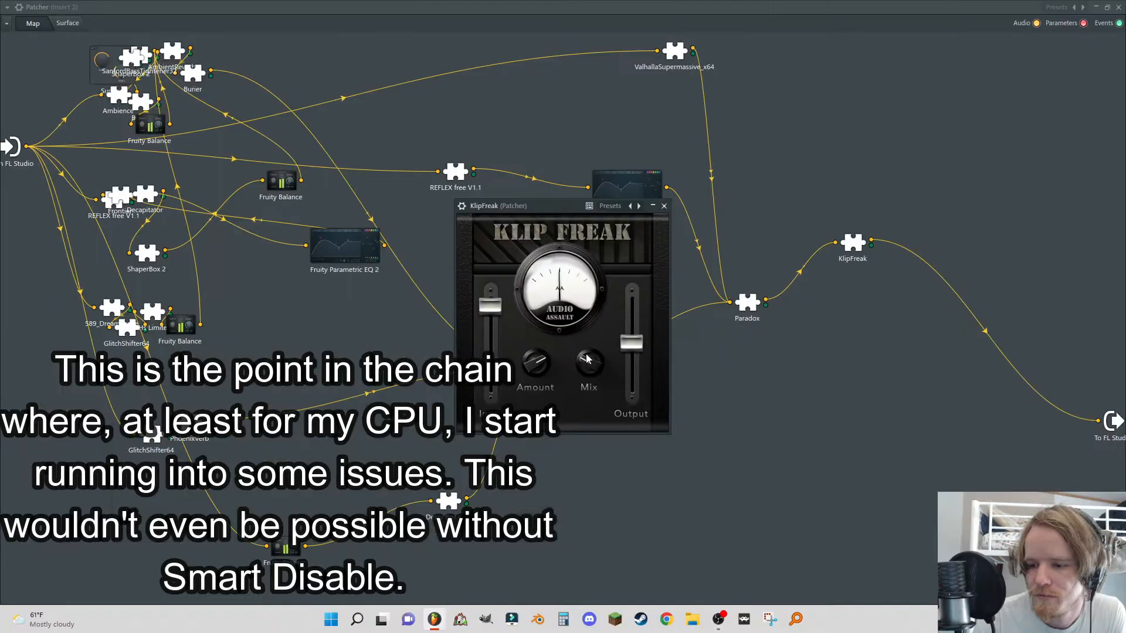
{"action": "left_click_drag", "start_coordinate": [592, 347], "coordinate": [583, 368]}
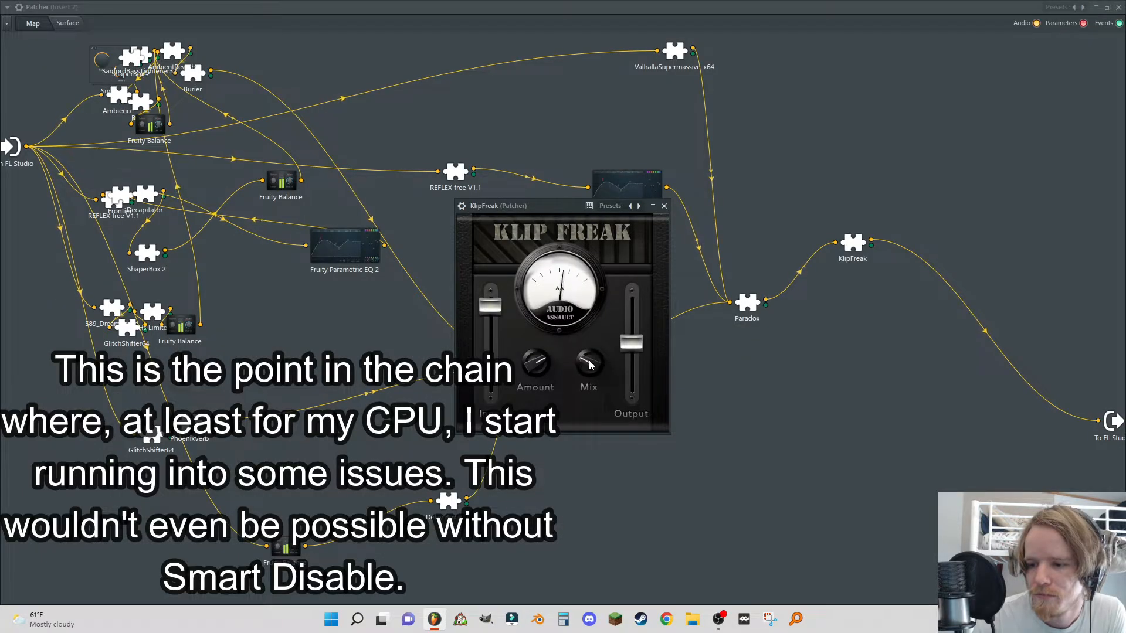
{"action": "left_click", "coordinate": [665, 208]}
- Insert a Fruity Balance between KlipFreak and the Patcher output and lower its volume to about -15.1 dB
{"action": "left_click_drag", "start_coordinate": [856, 244], "coordinate": [824, 256]}
{"action": "left_click_drag", "start_coordinate": [752, 306], "coordinate": [722, 337]}
{"action": "right_click", "coordinate": [867, 194]}
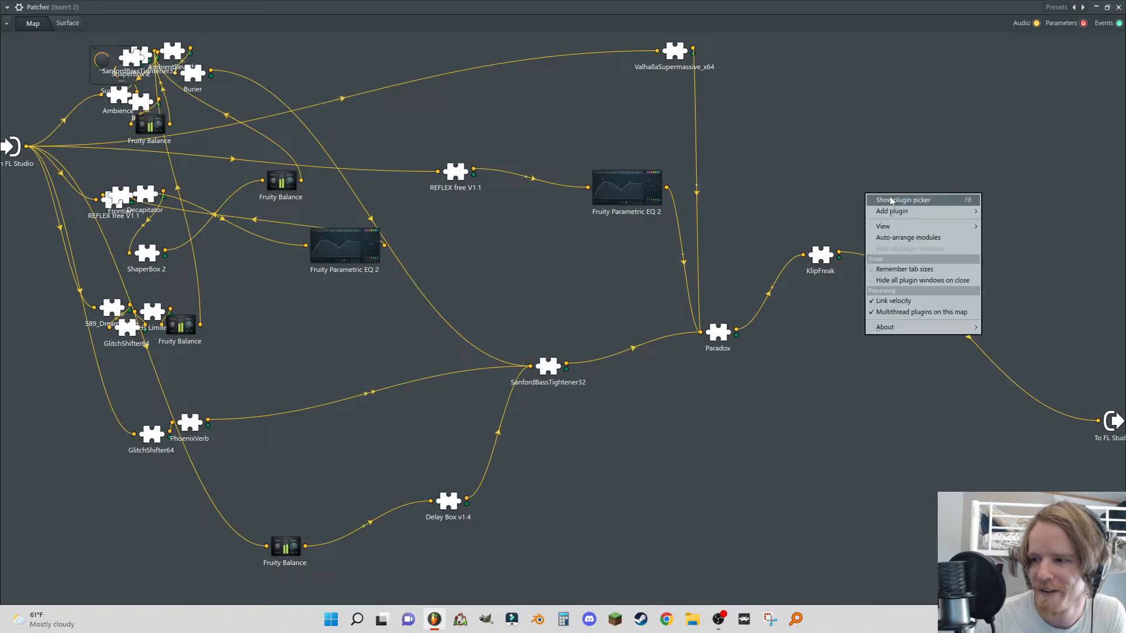
{"action": "left_click", "coordinate": [890, 200]}
{"action": "left_click", "coordinate": [941, 163]}
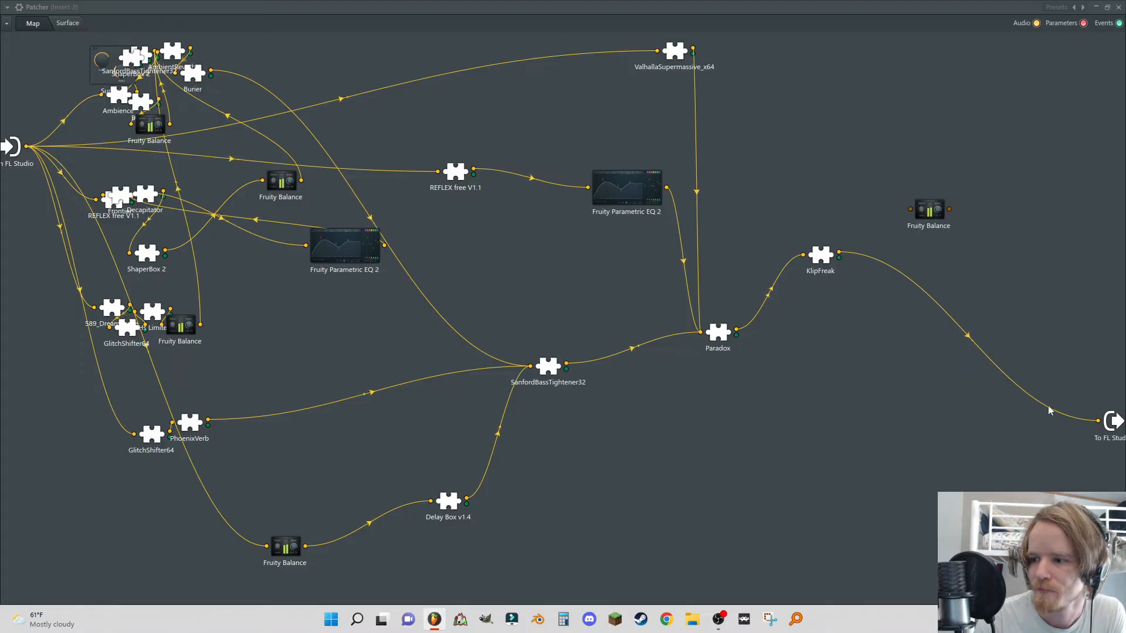
{"action": "left_click_drag", "start_coordinate": [1094, 421], "coordinate": [909, 209]}
{"action": "left_click_drag", "start_coordinate": [949, 209], "coordinate": [924, 342]}
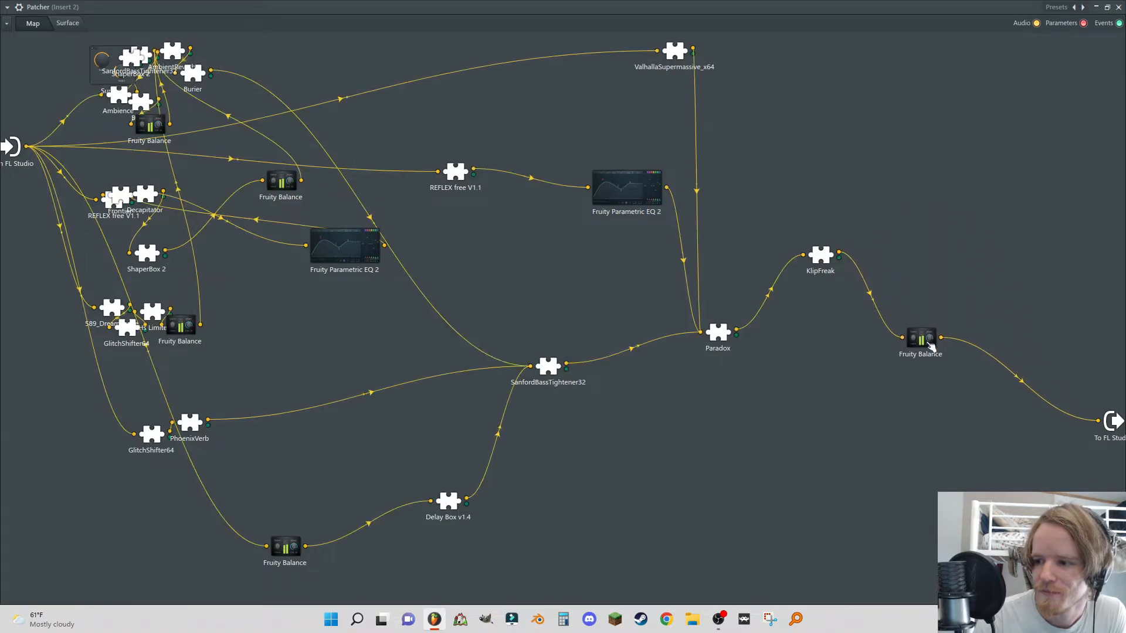
{"action": "double_click", "coordinate": [924, 342]}
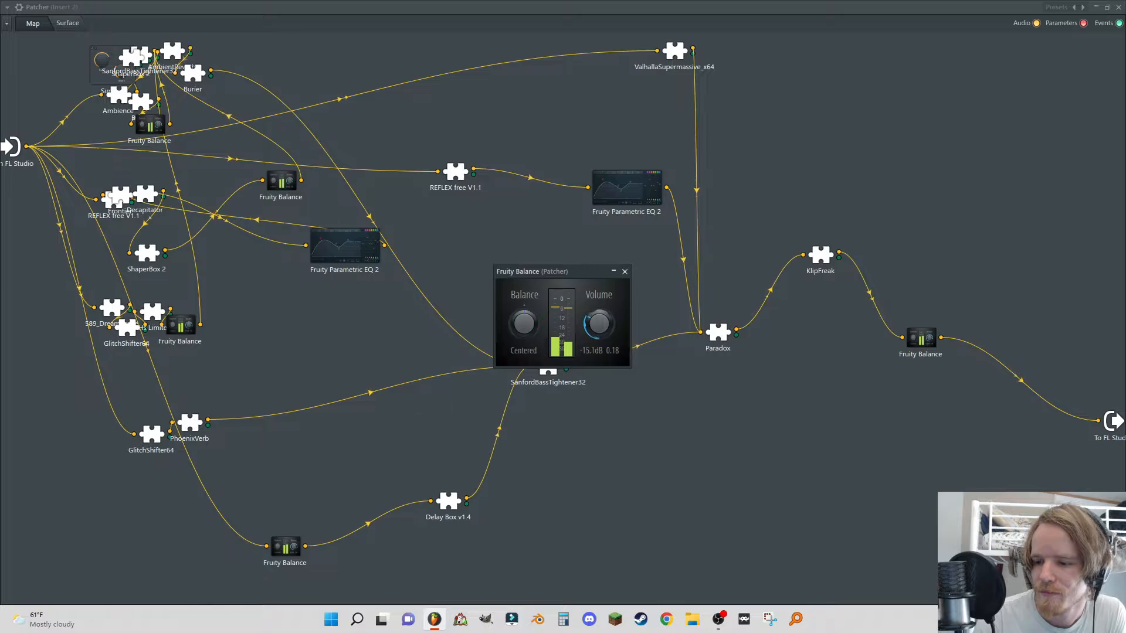
- Add another Fruity Balance and wire it directly from the FL Studio input to the Patcher output as a parallel dry path
{"action": "right_click", "coordinate": [891, 137]}
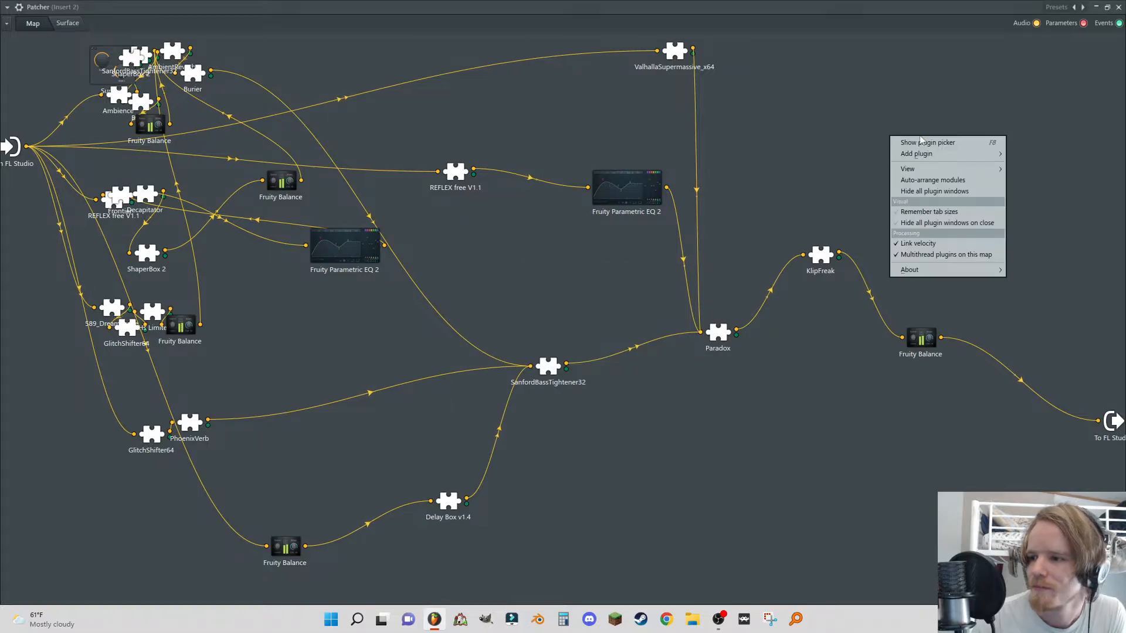
{"action": "left_click", "coordinate": [915, 142]}
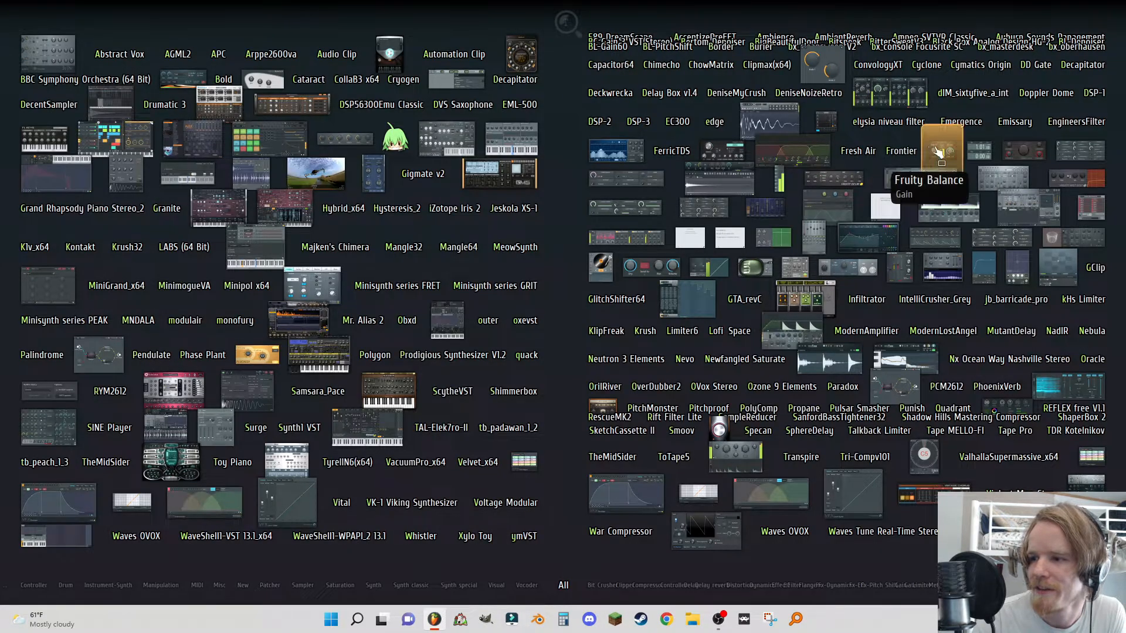
{"action": "left_click", "coordinate": [941, 152]}
{"action": "left_click_drag", "start_coordinate": [761, 147], "coordinate": [27, 147]}
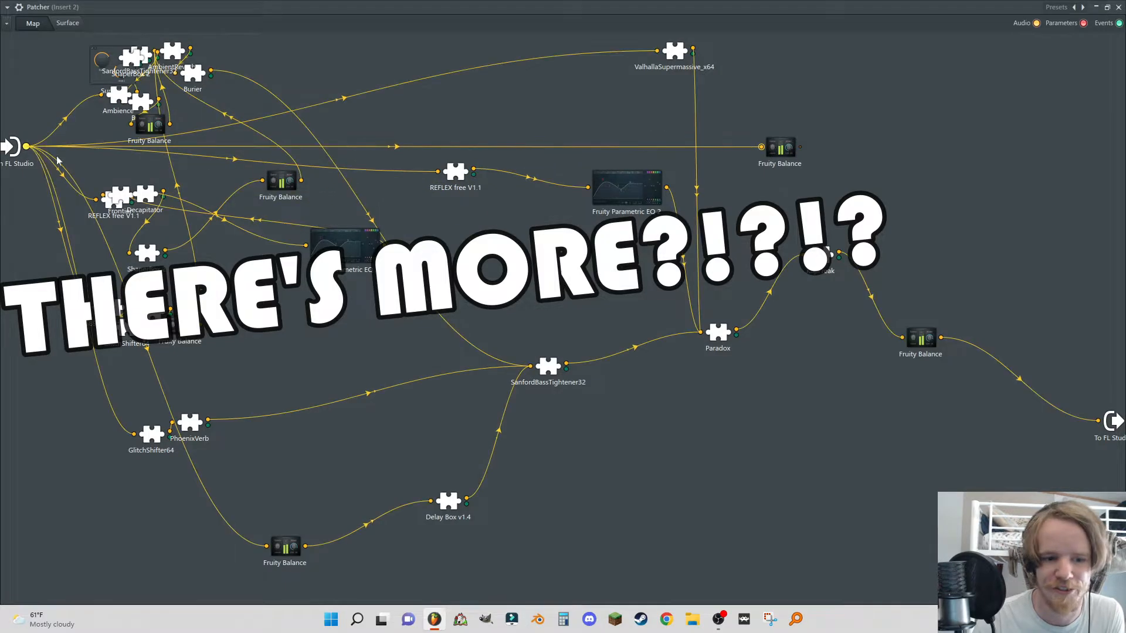
{"action": "left_click_drag", "start_coordinate": [800, 147], "coordinate": [1098, 420]}
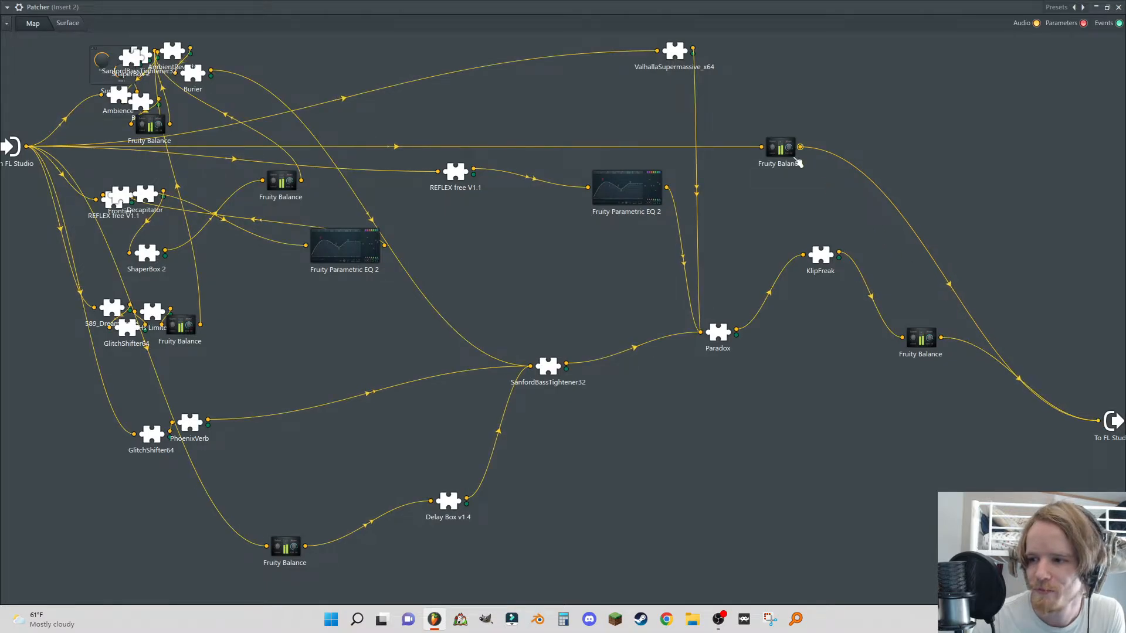
- Rearrange Paradox, KlipFreak and the two newest Fruity Balance modules closer together to free space before the Patcher output
{"action": "left_click_drag", "start_coordinate": [824, 258], "coordinate": [788, 273]}
{"action": "left_click_drag", "start_coordinate": [922, 338], "coordinate": [836, 375]}
{"action": "left_click_drag", "start_coordinate": [719, 339], "coordinate": [709, 380]}
{"action": "left_click_drag", "start_coordinate": [836, 375], "coordinate": [810, 377]}
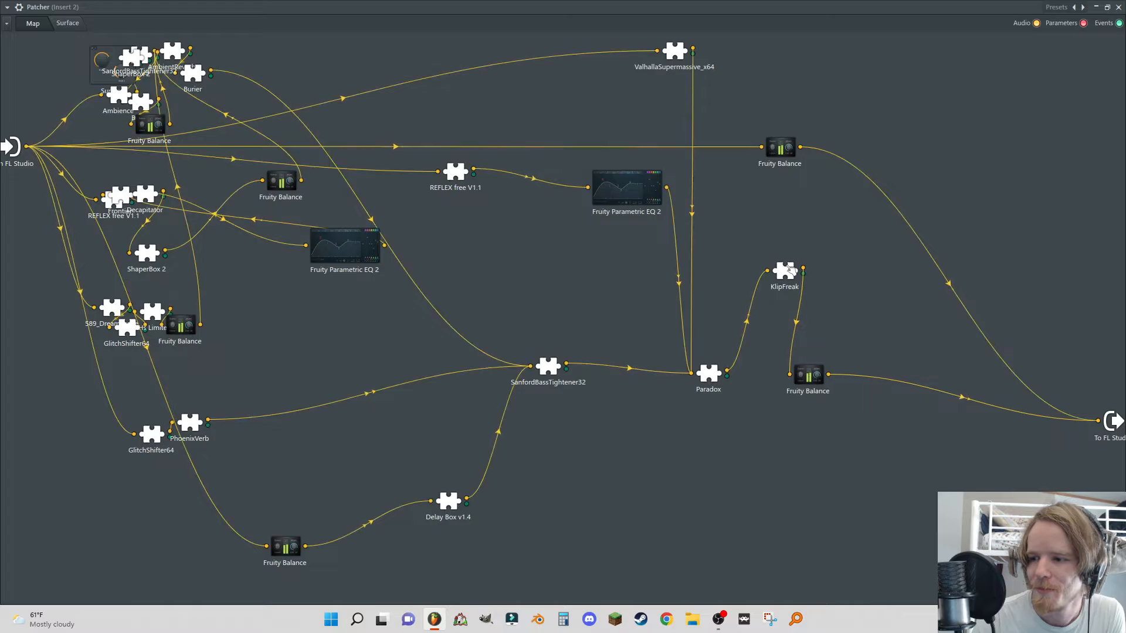
{"action": "left_click_drag", "start_coordinate": [789, 277], "coordinate": [764, 323]}
{"action": "left_click_drag", "start_coordinate": [780, 147], "coordinate": [768, 259]}
- Add another plugin to the free area of the map above the dry-path Fruity Balance
{"action": "right_click", "coordinate": [802, 128]}
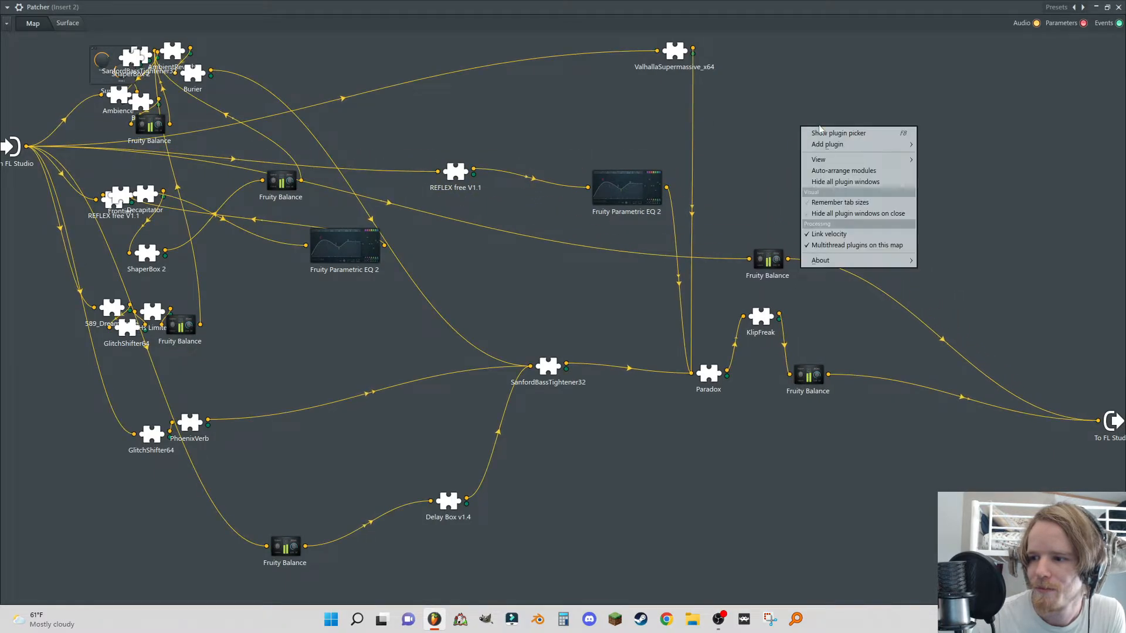
- Add a second ValhallaSupermassive_x64 module and wire it from the rightmost Fruity Balance to the FL Studio output
{"action": "left_click", "coordinate": [820, 134]}
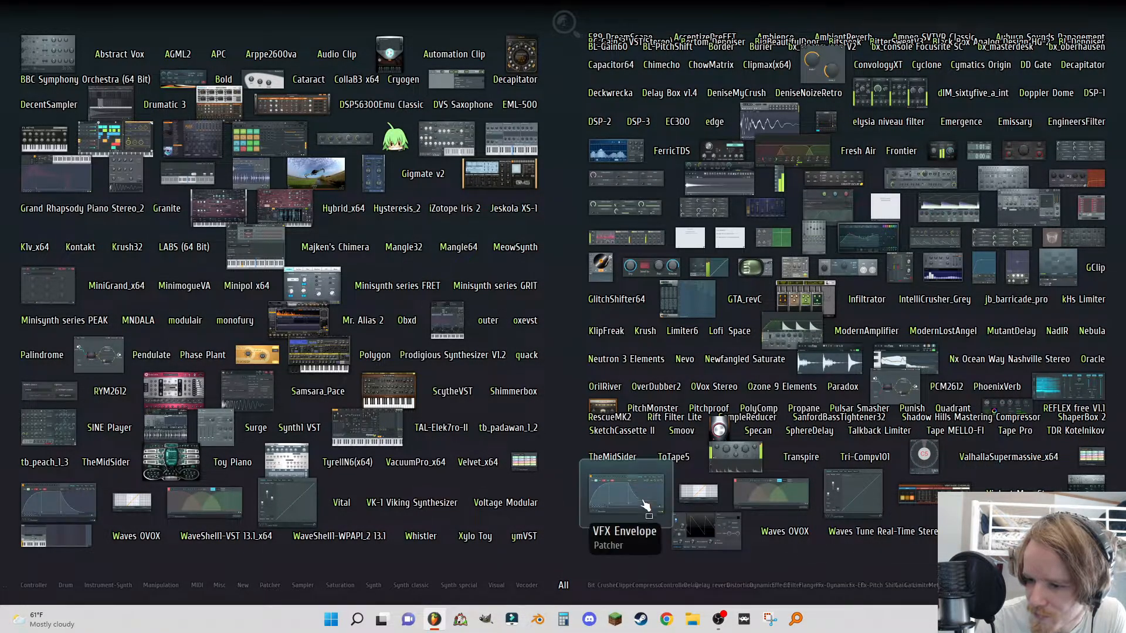
{"action": "left_click_drag", "start_coordinate": [983, 466], "coordinate": [783, 125]}
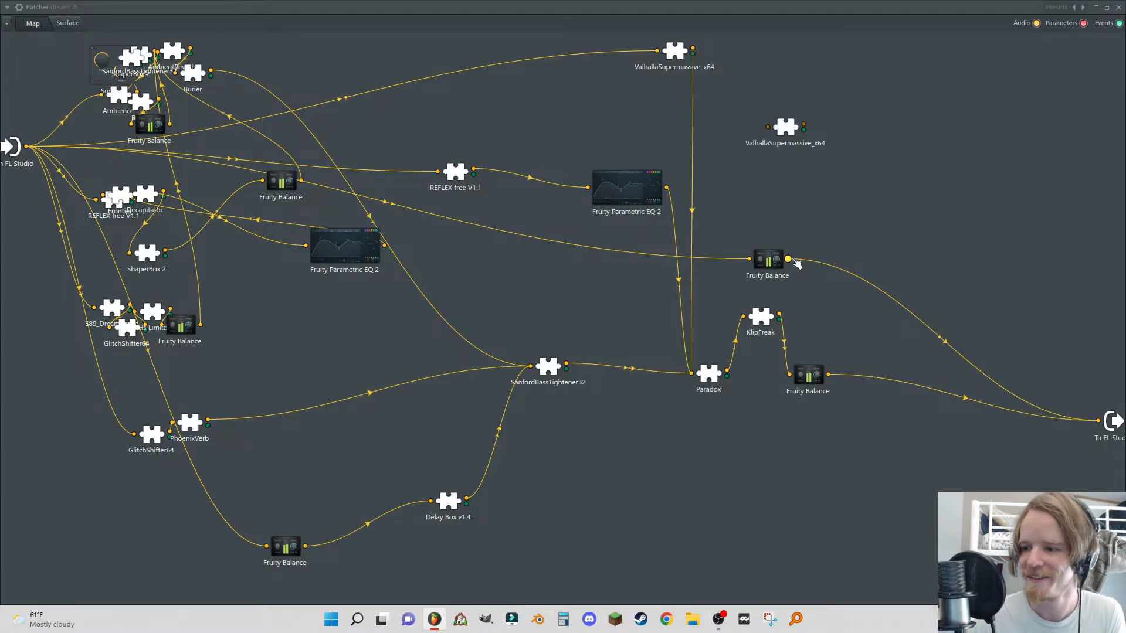
{"action": "left_click_drag", "start_coordinate": [787, 259], "coordinate": [790, 258]}
{"action": "left_click_drag", "start_coordinate": [741, 139], "coordinate": [915, 170]}
{"action": "left_click_drag", "start_coordinate": [813, 130], "coordinate": [1097, 420]}
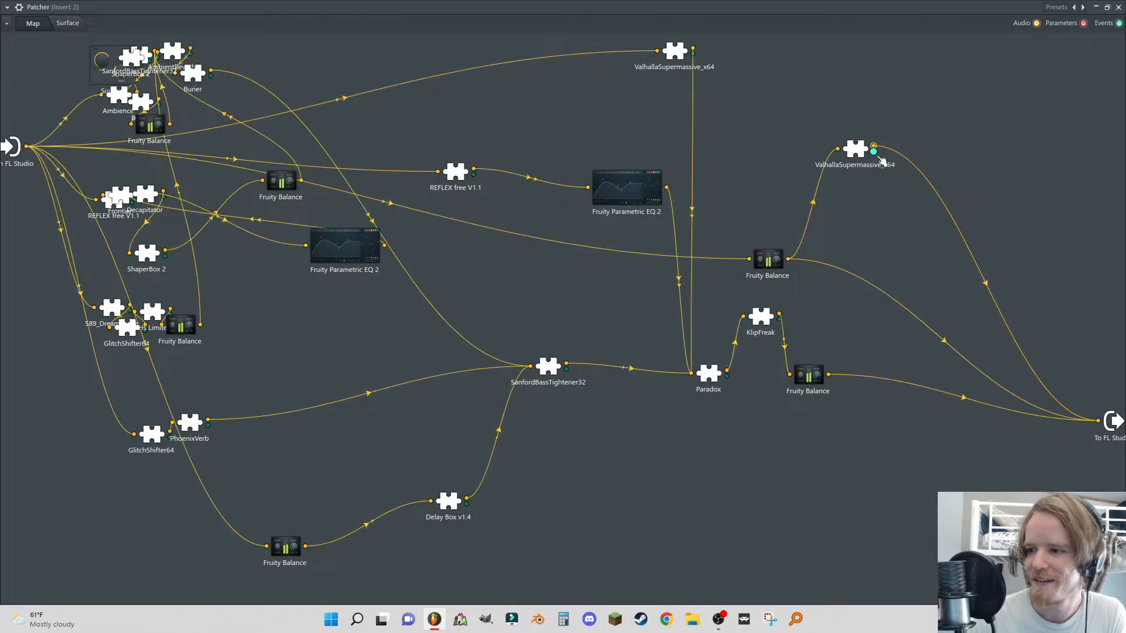
- Set the new ValhallaSupermassive's mix to 100%, warp to 40% and feedback to 87.6%
{"action": "left_click", "coordinate": [856, 149]}
{"action": "left_click_drag", "start_coordinate": [372, 228], "coordinate": [403, 83]}
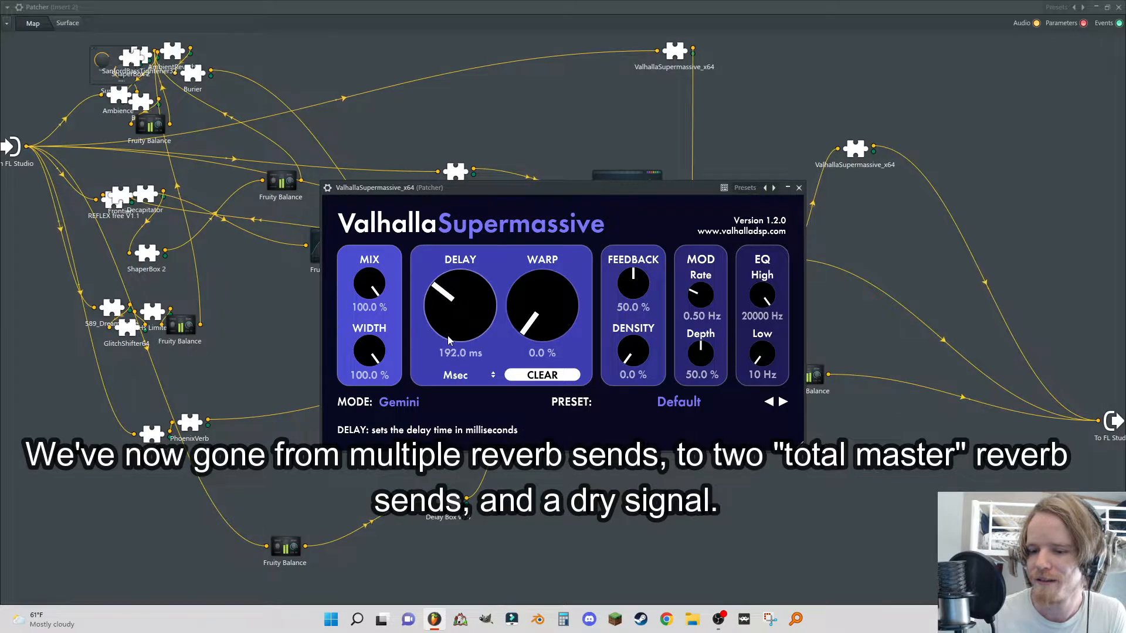
{"action": "left_click_drag", "start_coordinate": [543, 320], "coordinate": [546, 258]}
{"action": "left_click_drag", "start_coordinate": [633, 286], "coordinate": [617, 223]}
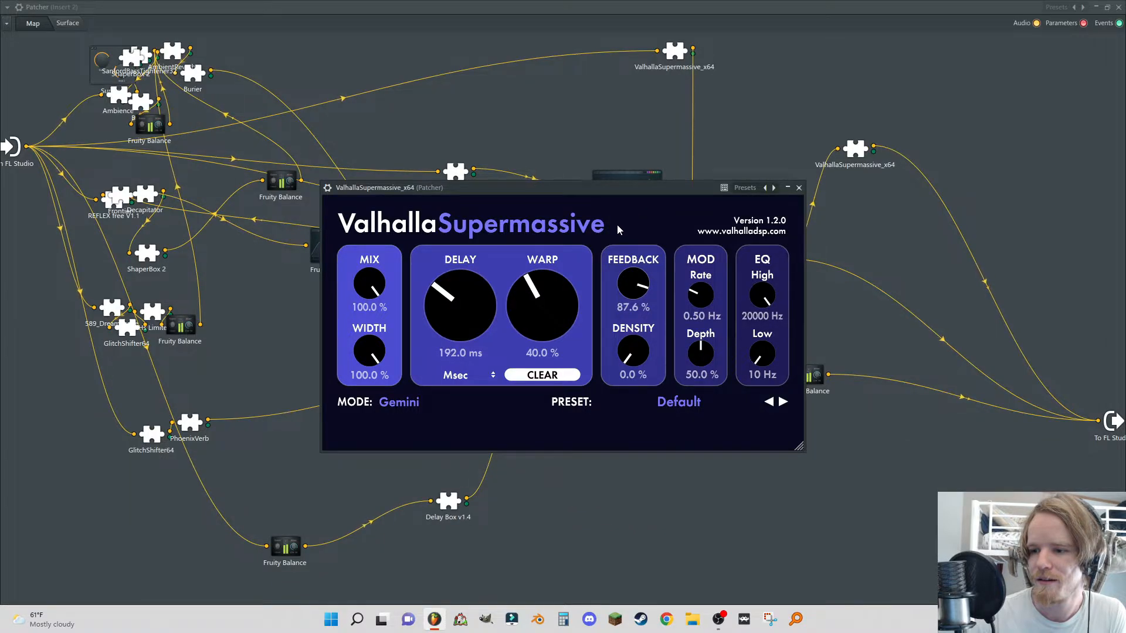
- Set ValhallaSupermassive's EQ low to 210 Hz, EQ high to 2260 Hz and density to 72.4%, and close its window
{"action": "left_click_drag", "start_coordinate": [761, 353], "coordinate": [759, 326]}
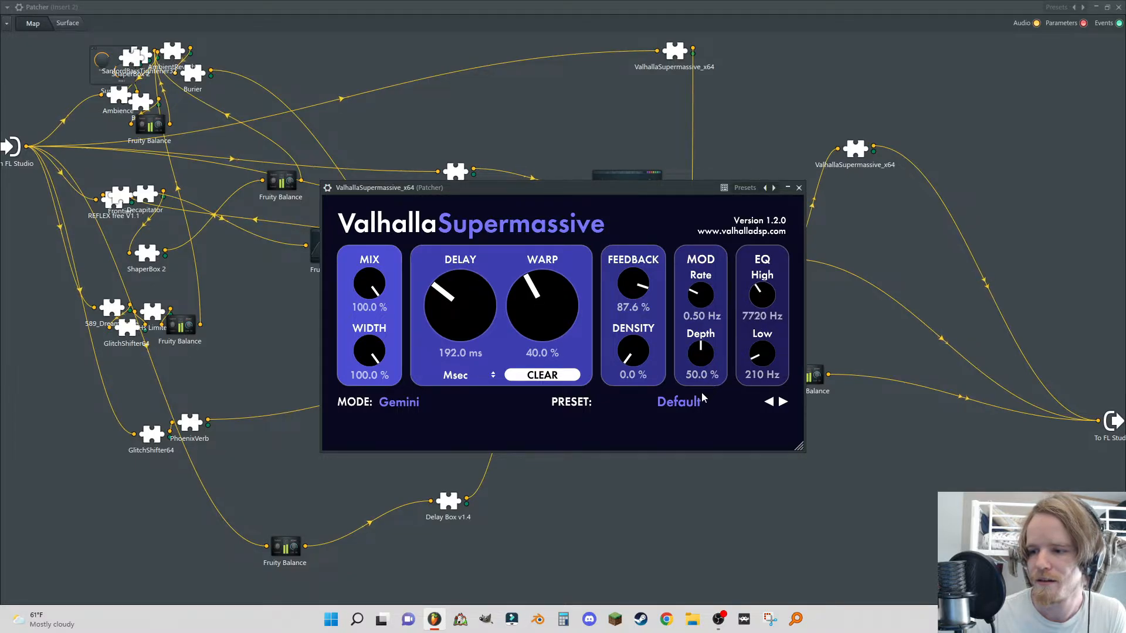
{"action": "left_click_drag", "start_coordinate": [687, 417], "coordinate": [684, 433]}
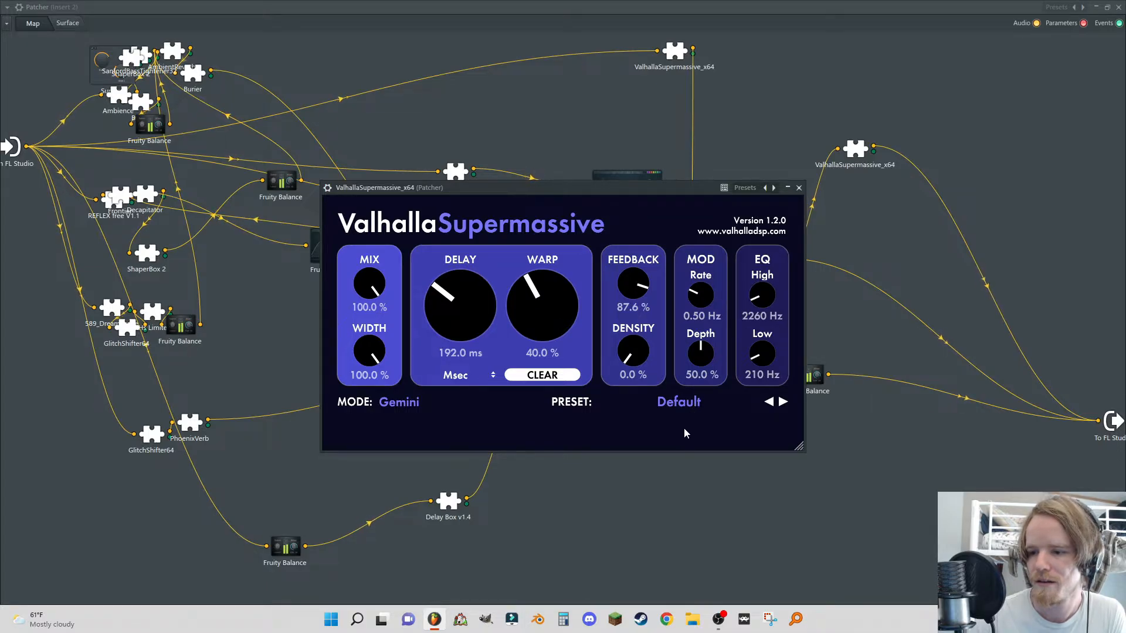
{"action": "left_click_drag", "start_coordinate": [640, 358], "coordinate": [652, 287]}
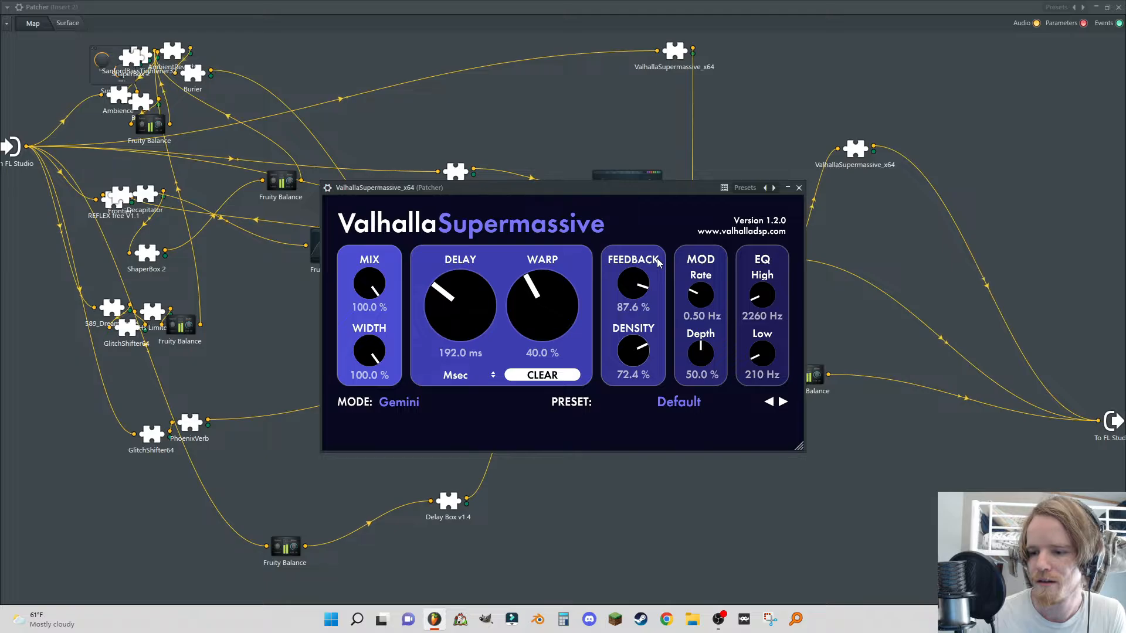
{"action": "left_click", "coordinate": [798, 187]}
- Move the new ValhallaSupermassive closer above its Fruity Balance and add an Emergence module in the free space beside it
{"action": "left_click_drag", "start_coordinate": [849, 153], "coordinate": [748, 159]}
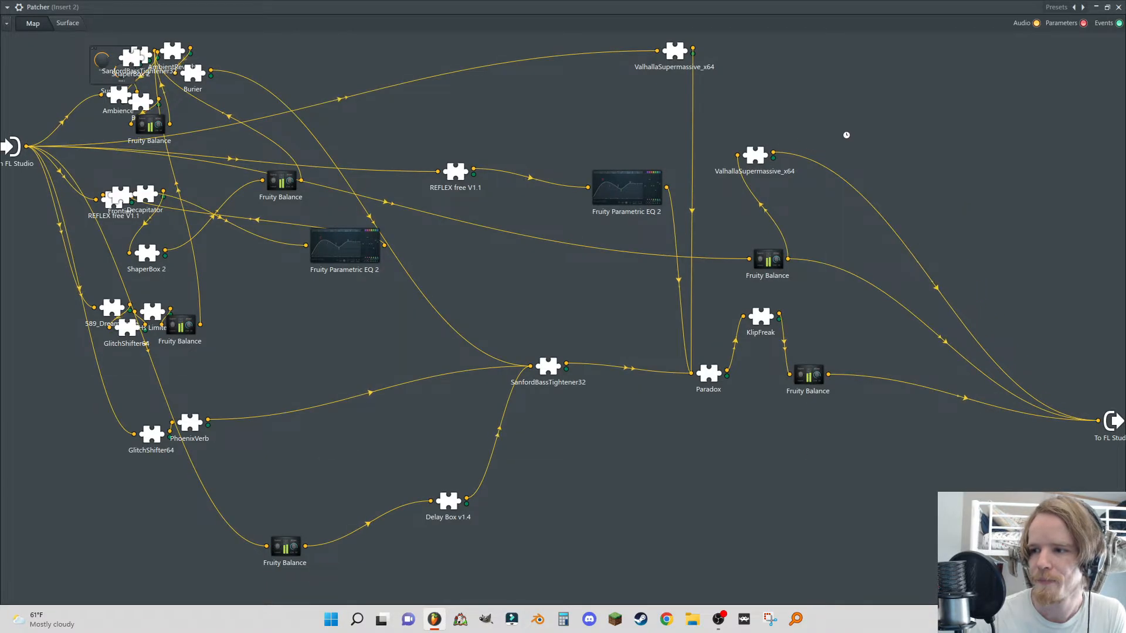
{"action": "key", "text": "F8"}
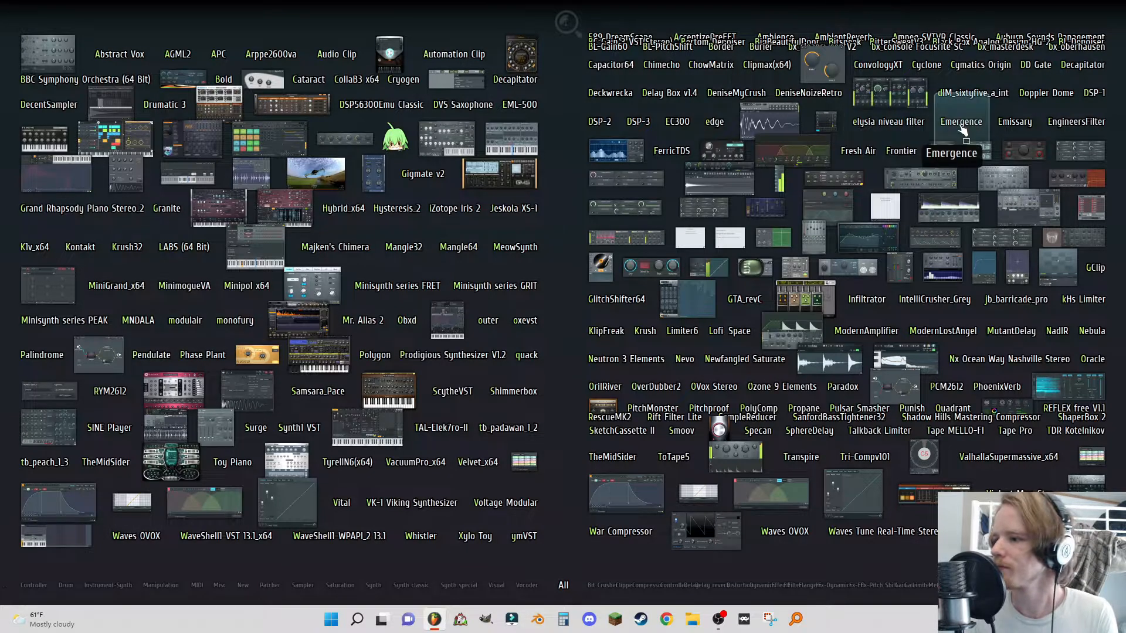
{"action": "left_click_drag", "start_coordinate": [960, 127], "coordinate": [991, 129]}
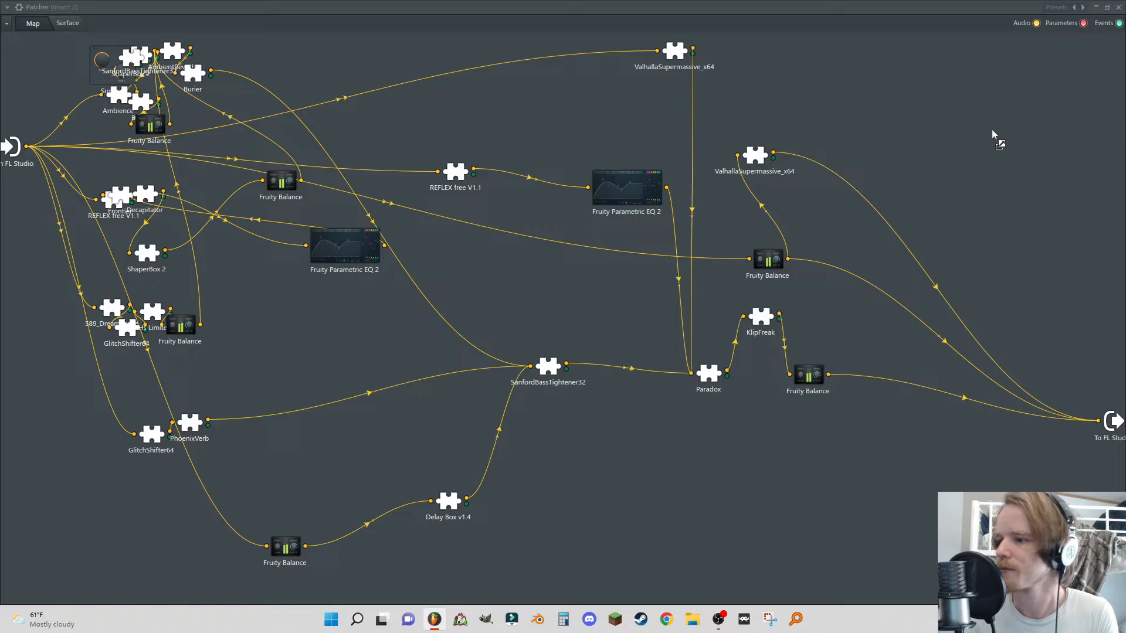
- Route the new ValhallaSupermassive and its Fruity Balance through Emergence to the output, and reposition and reconnect the Fruity Balance after KlipFreak
{"action": "left_click_drag", "start_coordinate": [1098, 420], "coordinate": [937, 288]}
{"action": "left_click_drag", "start_coordinate": [931, 444], "coordinate": [930, 444]}
{"action": "left_click_drag", "start_coordinate": [762, 319], "coordinate": [818, 416]}
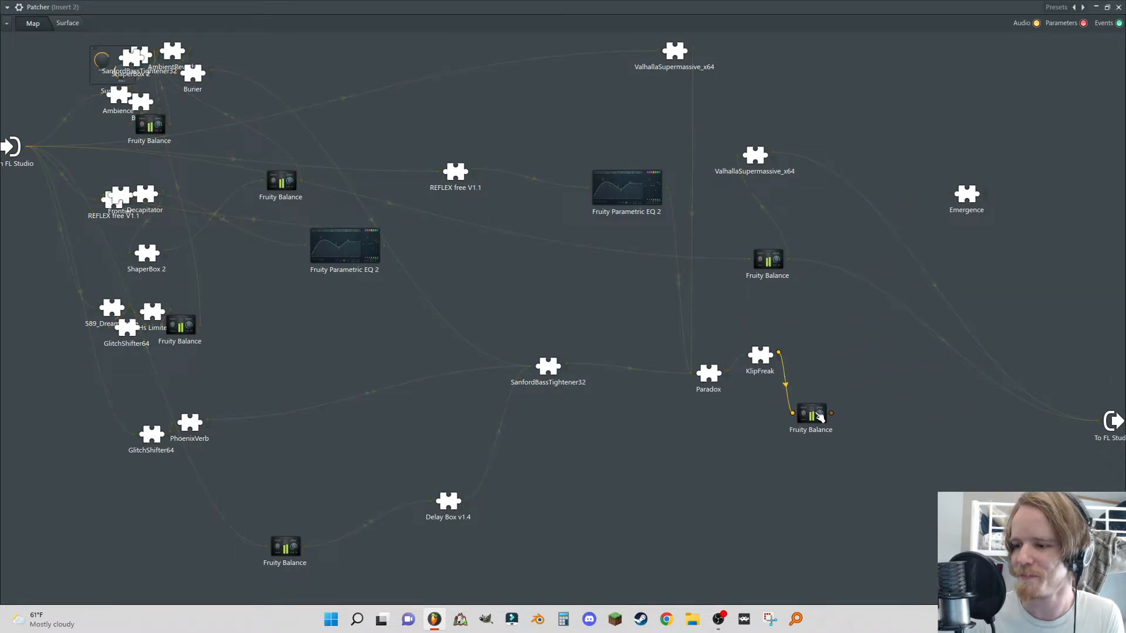
{"action": "left_click_drag", "start_coordinate": [1097, 421], "coordinate": [949, 193]}
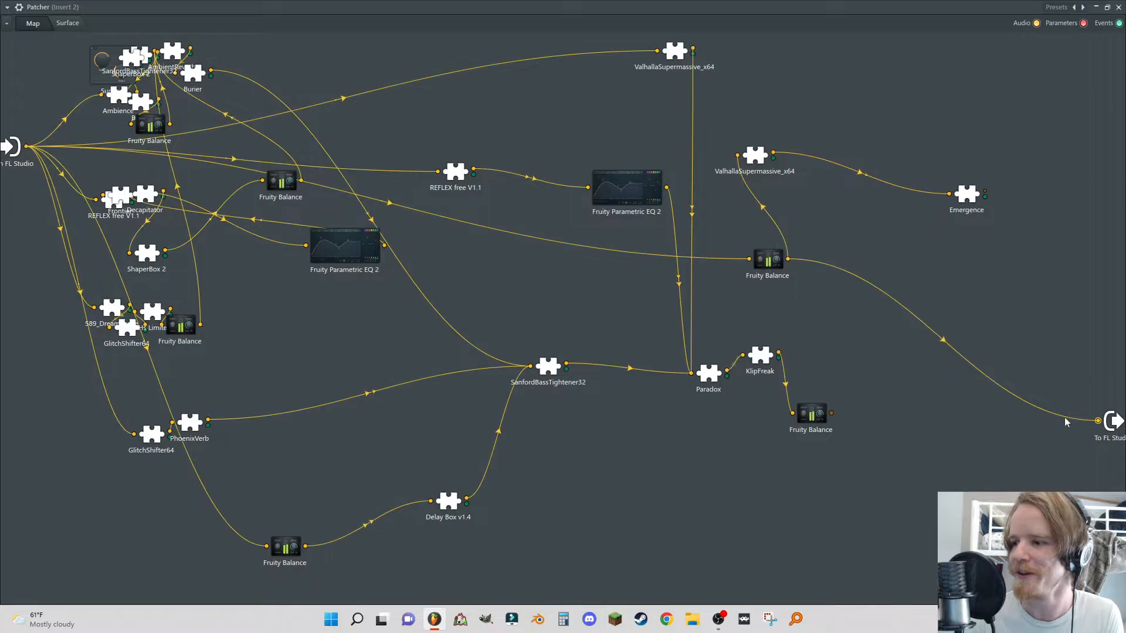
{"action": "left_click_drag", "start_coordinate": [1096, 418], "coordinate": [948, 193]}
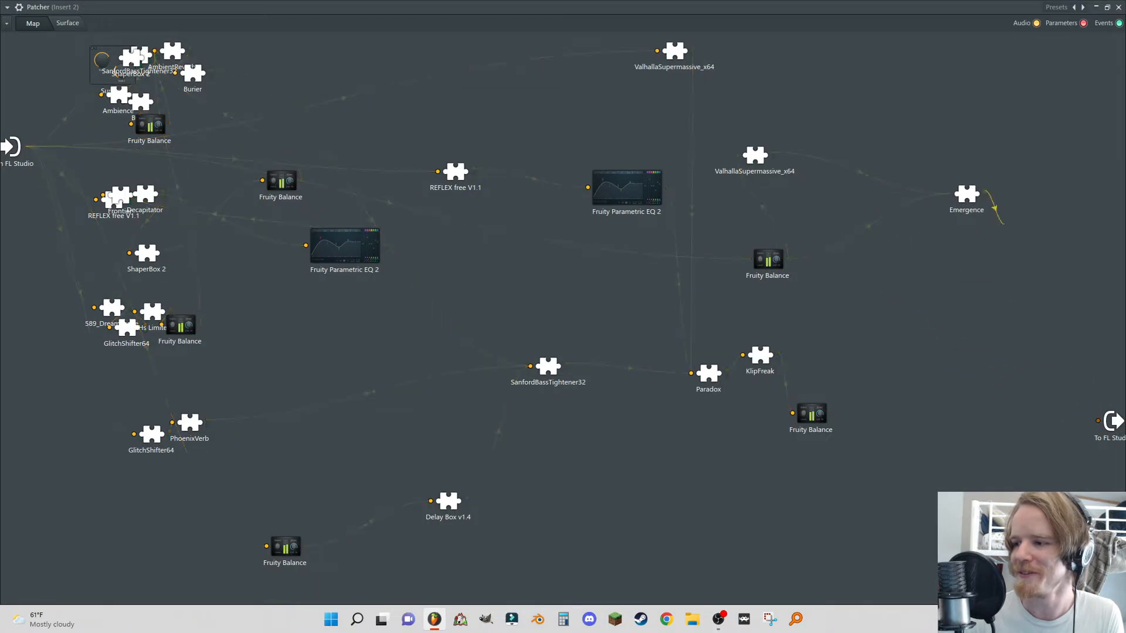
{"action": "left_click_drag", "start_coordinate": [819, 423], "coordinate": [967, 415]}
{"action": "left_click_drag", "start_coordinate": [1086, 413], "coordinate": [1097, 420]}
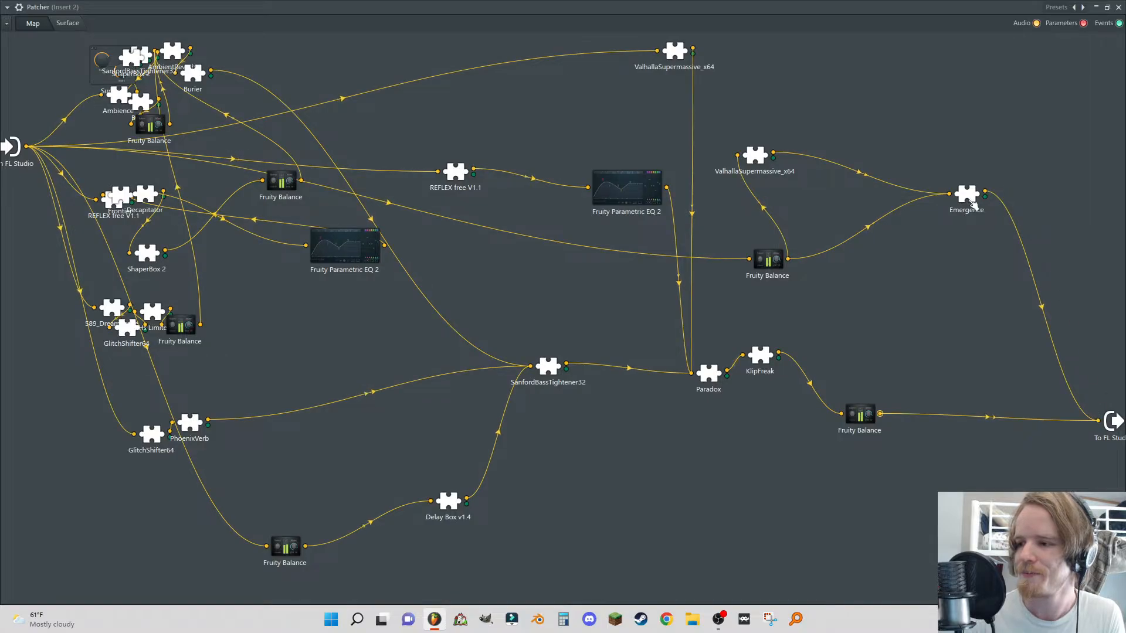
- In Emergence, set feedback to 0.72, cut the dry volume, and raise the buffer volume, granulator volume, maximum grain count and buffer size
{"action": "left_click", "coordinate": [968, 199]}
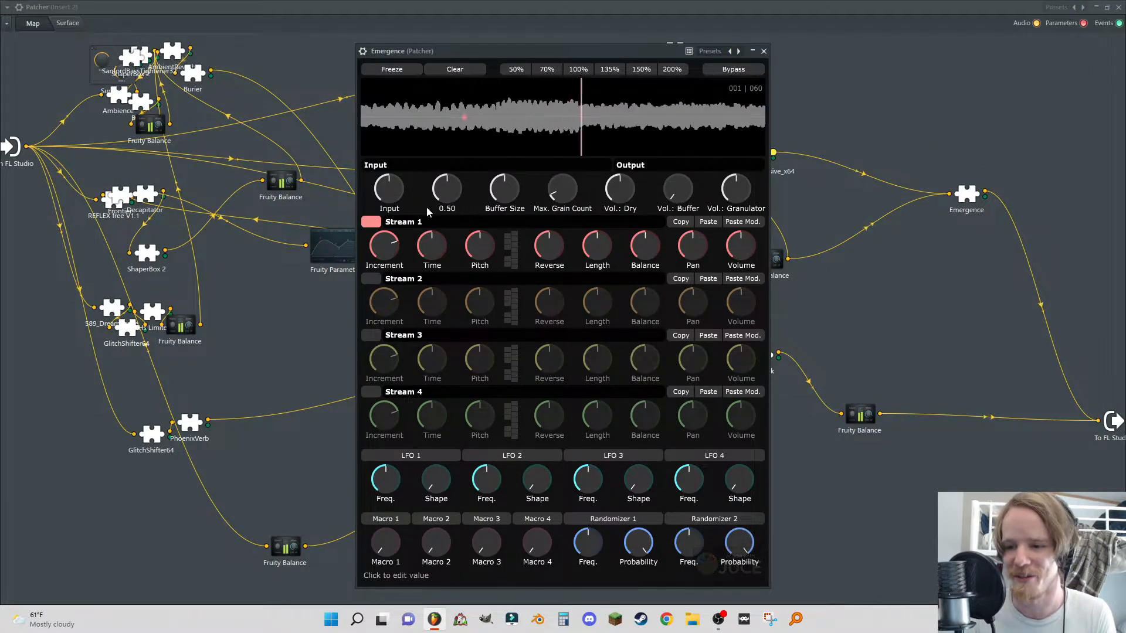
{"action": "left_click_drag", "start_coordinate": [447, 183], "coordinate": [445, 170]}
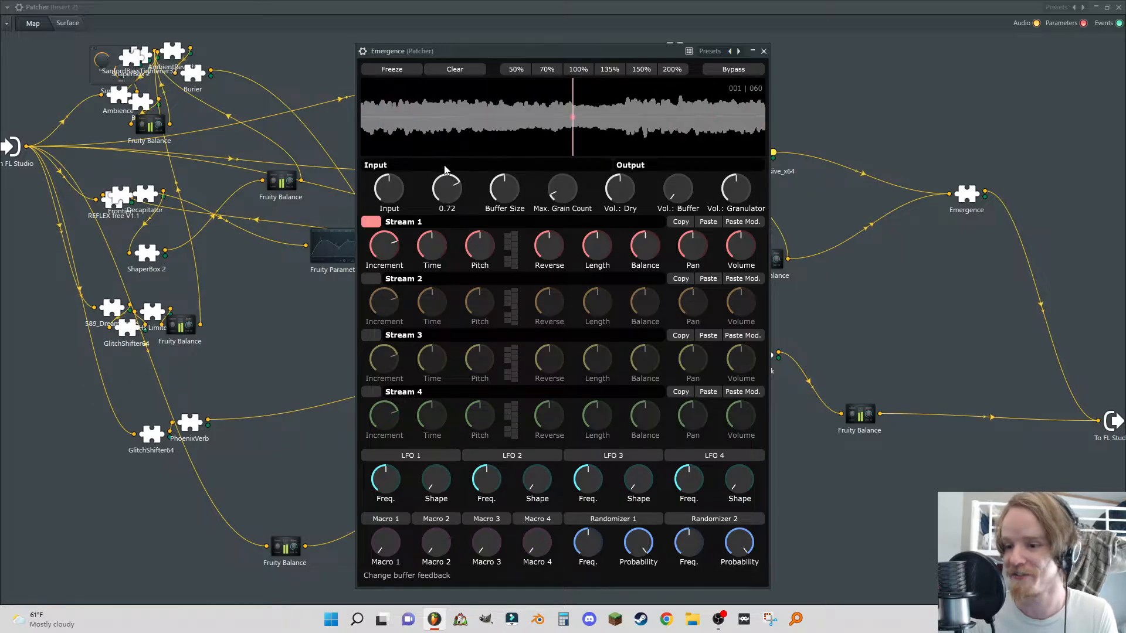
{"action": "left_click_drag", "start_coordinate": [688, 129], "coordinate": [680, 148]}
{"action": "left_click_drag", "start_coordinate": [620, 189], "coordinate": [595, 250]}
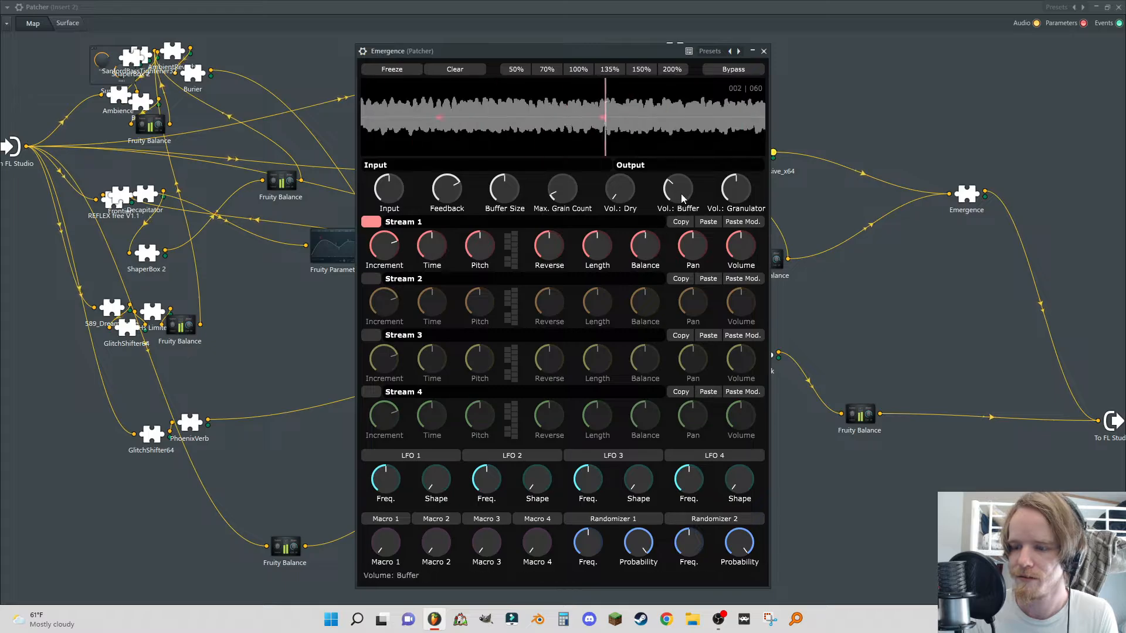
{"action": "left_click_drag", "start_coordinate": [690, 187], "coordinate": [750, 171]}
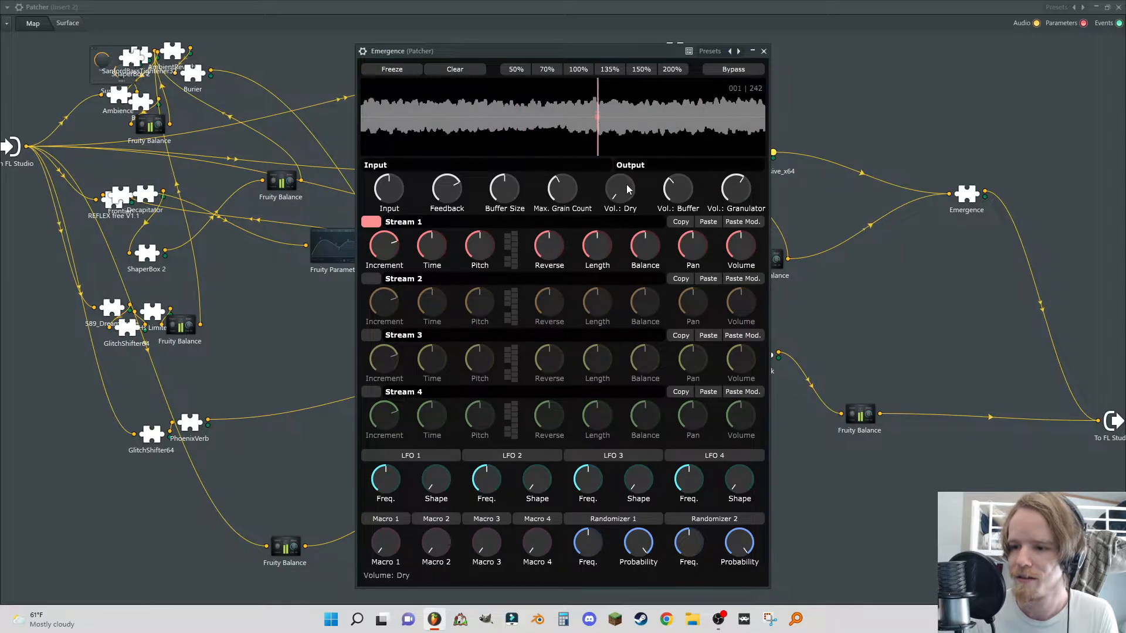
{"action": "left_click_drag", "start_coordinate": [504, 189], "coordinate": [506, 171]}
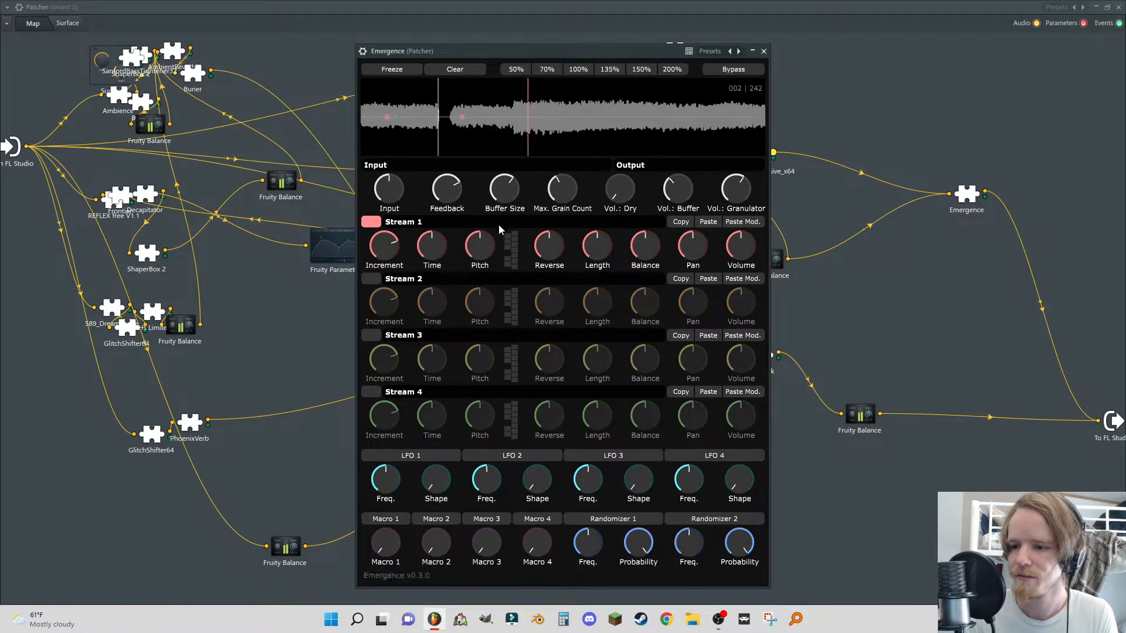
- For Emergence's Stream 1, turn reverse down to minimum, lengthen the grains slightly and set the pan to 0.27
{"action": "left_click_drag", "start_coordinate": [595, 250], "coordinate": [543, 286]}
{"action": "left_click_drag", "start_coordinate": [592, 250], "coordinate": [593, 196]}
{"action": "left_click_drag", "start_coordinate": [552, 244], "coordinate": [545, 275]}
{"action": "left_click_drag", "start_coordinate": [598, 242], "coordinate": [596, 261]}
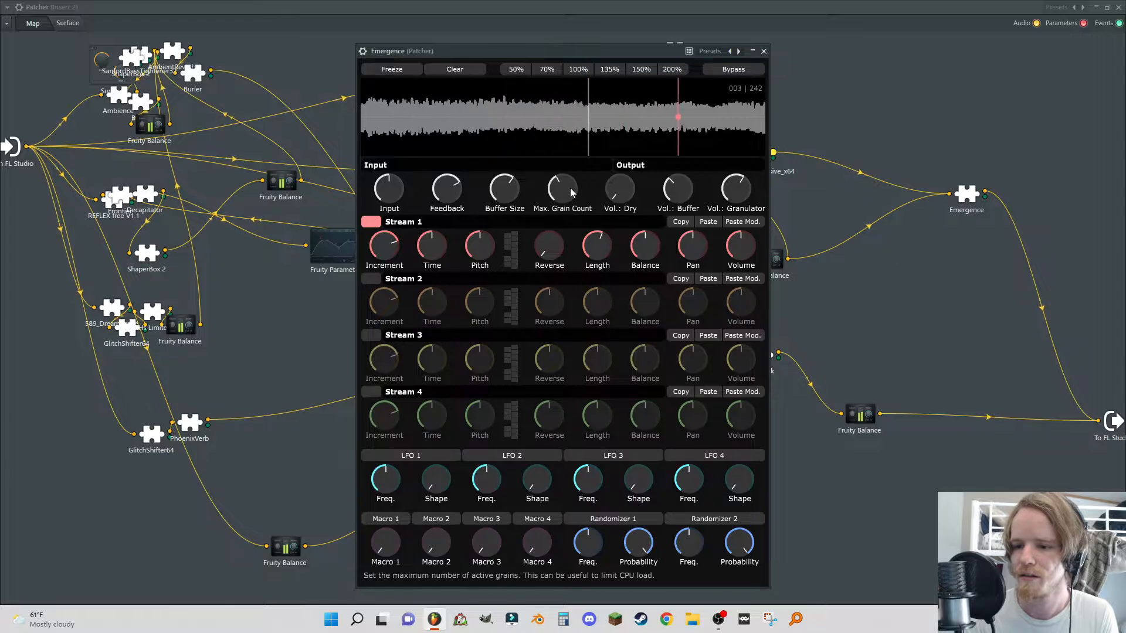
{"action": "left_click_drag", "start_coordinate": [693, 246], "coordinate": [668, 258]}
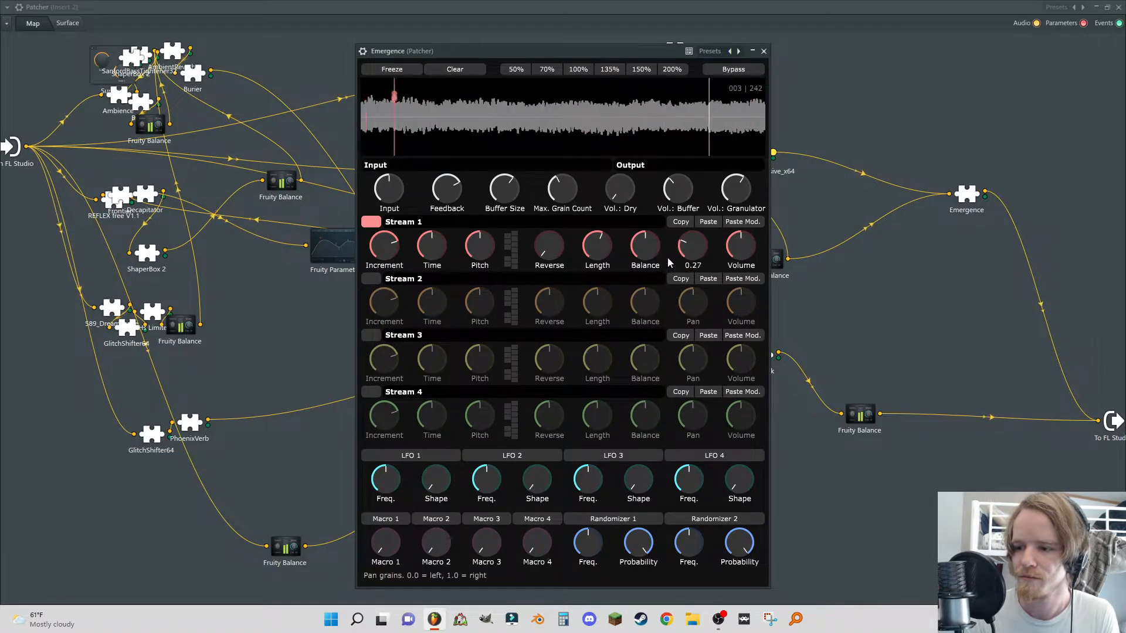
- Enable Stream 2 in Emergence, set its pan to 0.81 and close the plugin window
{"action": "left_click", "coordinate": [371, 279]}
{"action": "left_click_drag", "start_coordinate": [693, 302], "coordinate": [703, 269]}
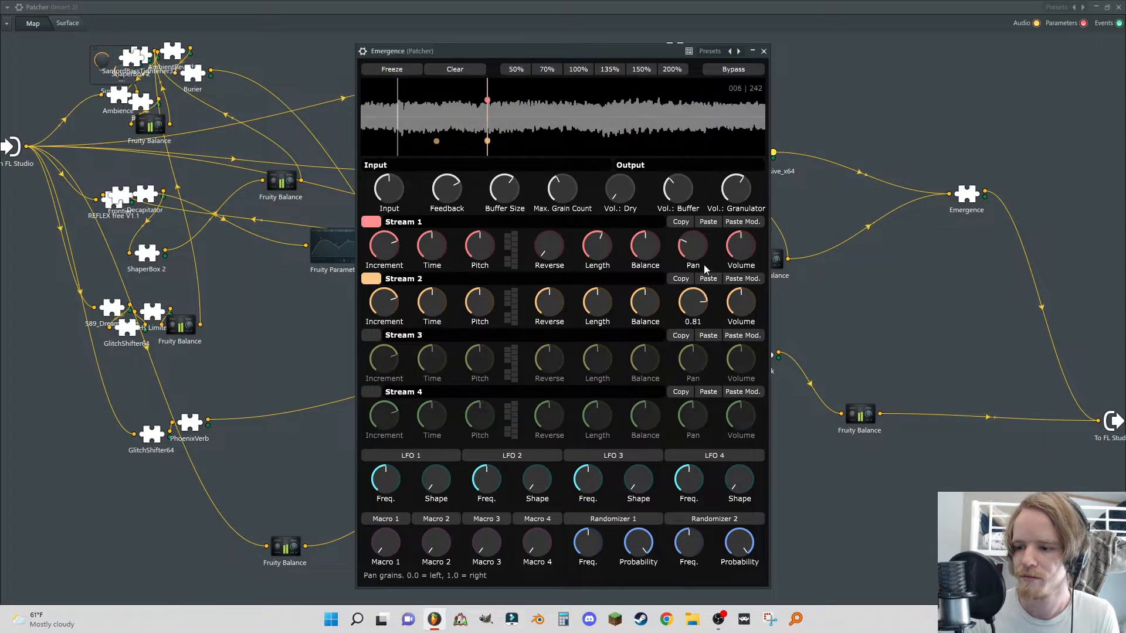
{"action": "left_click", "coordinate": [766, 54]}
- Move Emergence next to the new ValhallaSupermassive and add a War Compressor module beyond it
{"action": "left_click_drag", "start_coordinate": [966, 194], "coordinate": [849, 150]}
{"action": "right_click", "coordinate": [871, 124]}
{"action": "left_click", "coordinate": [905, 132]}
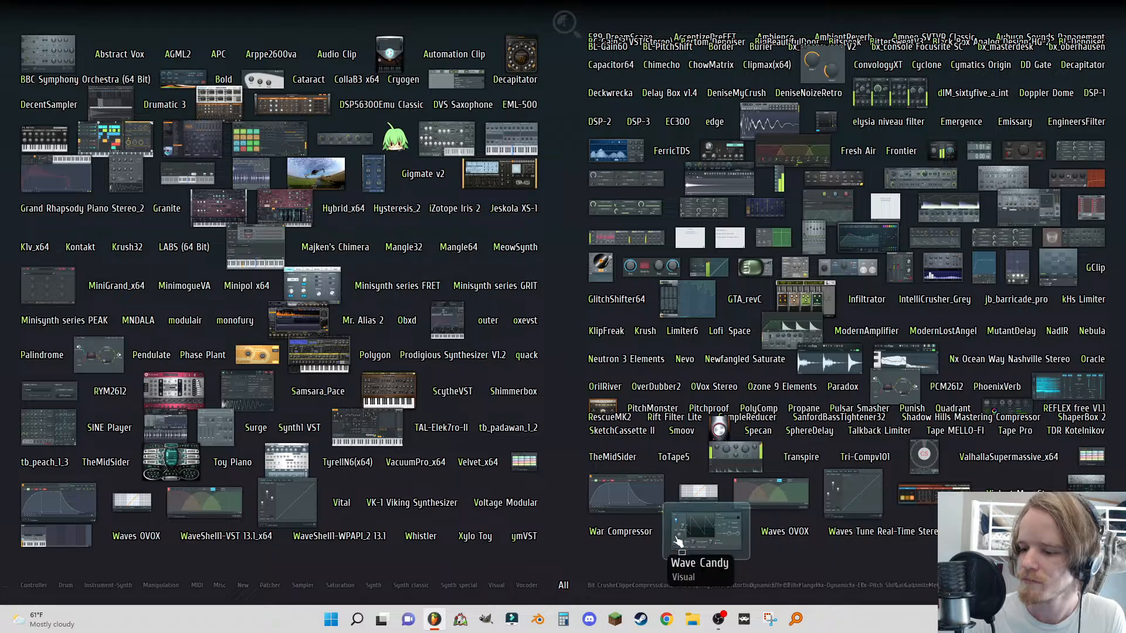
{"action": "left_click", "coordinate": [623, 532]}
{"action": "left_click_drag", "start_coordinate": [919, 111], "coordinate": [919, 111]}
- Disconnect Emergence from the FL Studio output and route it through War Compressor to the output instead
{"action": "right_click", "coordinate": [864, 146]}
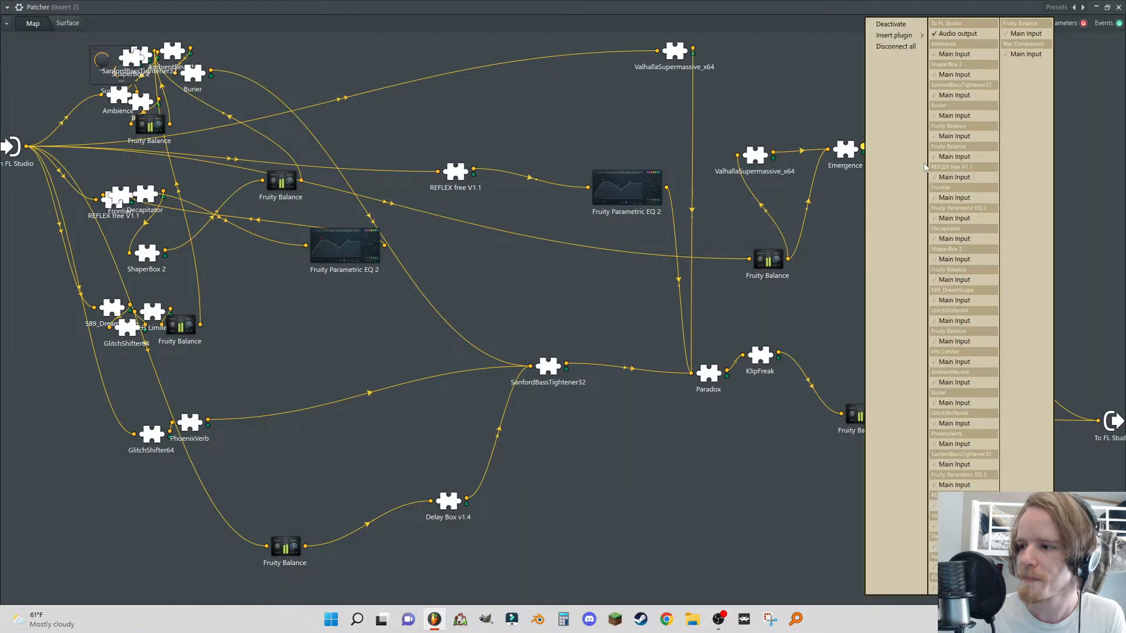
{"action": "left_click", "coordinate": [966, 36]}
{"action": "left_click_drag", "start_coordinate": [864, 147], "coordinate": [1076, 418]}
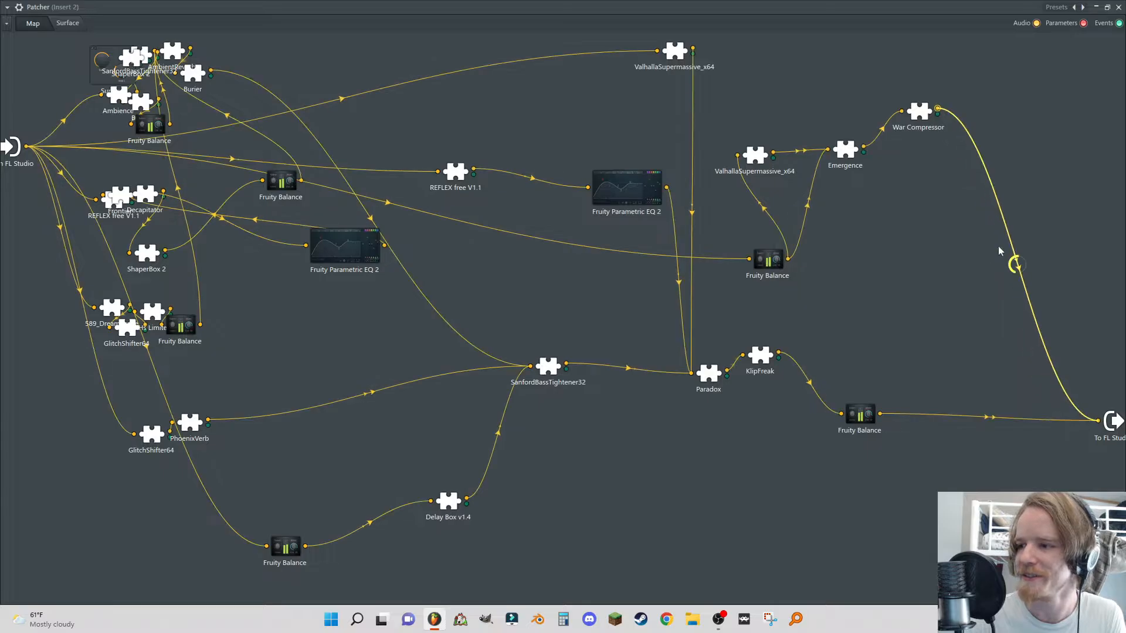
- Adjust War Compressor's attack, ratio, threshold, makeup gain and upsampling, and close its window
{"action": "double_click", "coordinate": [921, 112]}
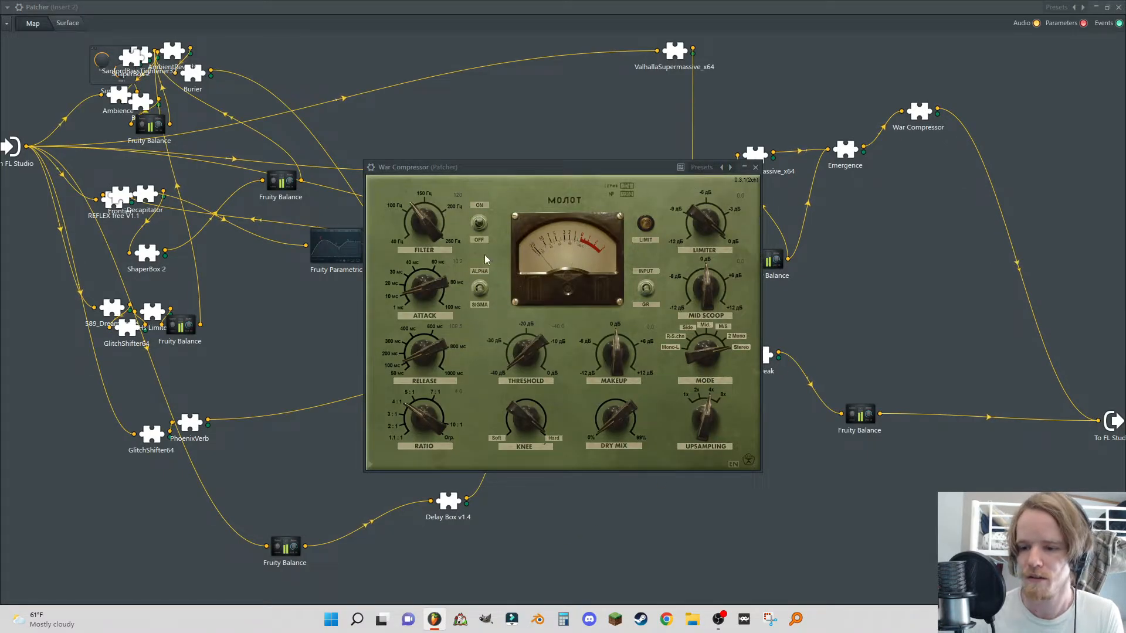
{"action": "left_click_drag", "start_coordinate": [406, 287], "coordinate": [405, 275]}
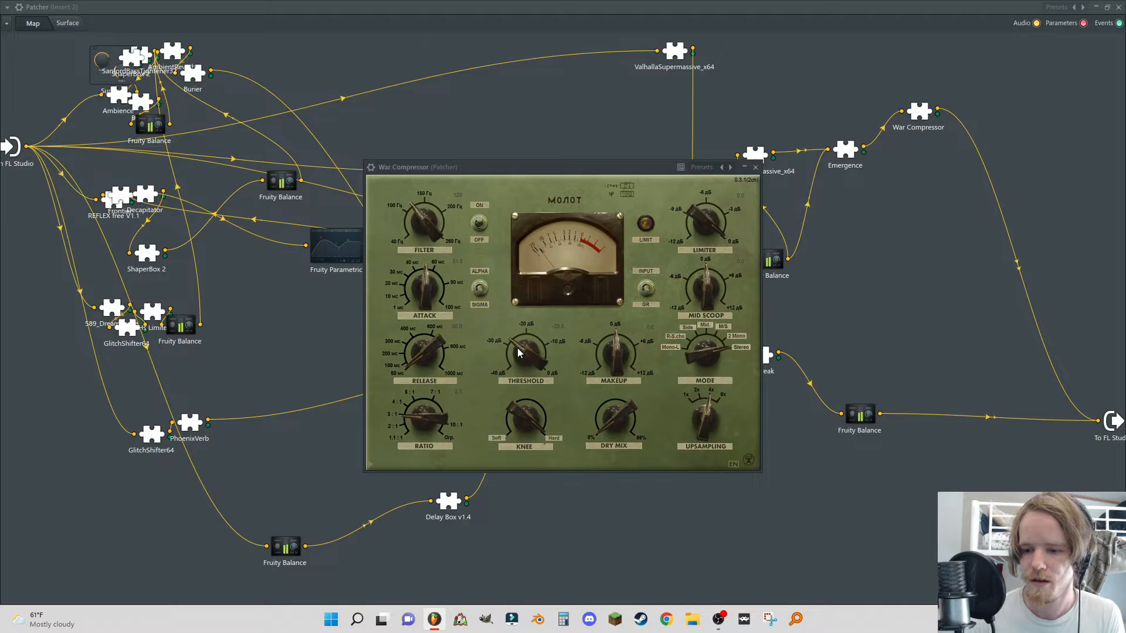
{"action": "left_click_drag", "start_coordinate": [522, 346], "coordinate": [531, 325]}
{"action": "mouse_move", "coordinate": [615, 352]}
{"action": "left_mouse_down"}
{"action": "mouse_move", "coordinate": [613, 388]}
{"action": "mouse_move", "coordinate": [614, 335]}
{"action": "left_mouse_up"}
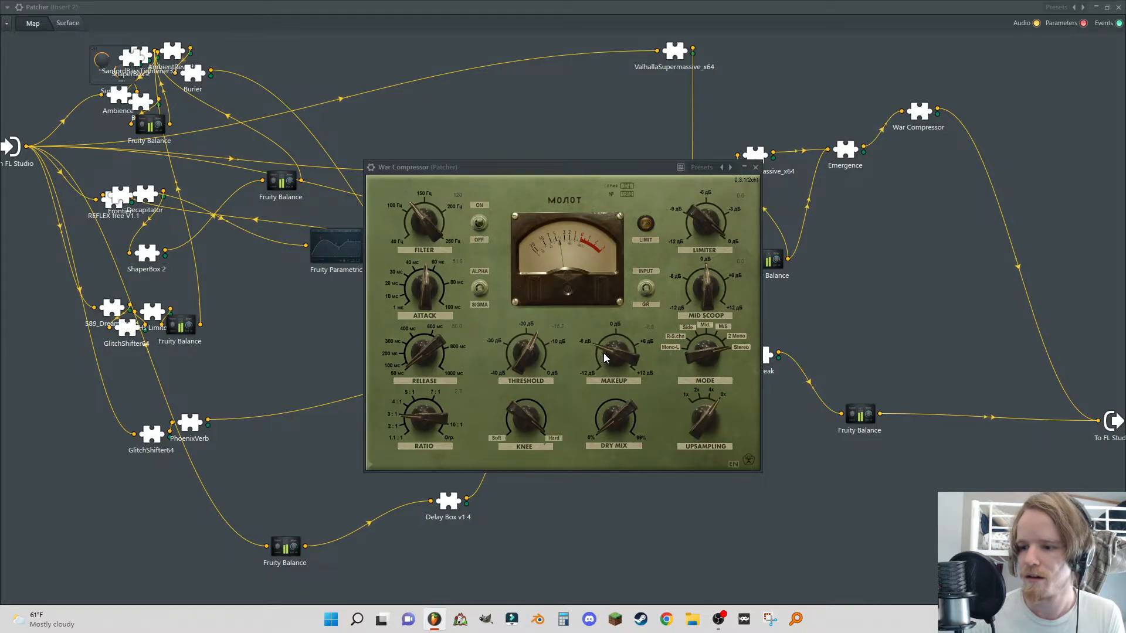
{"action": "left_click", "coordinate": [756, 167]}
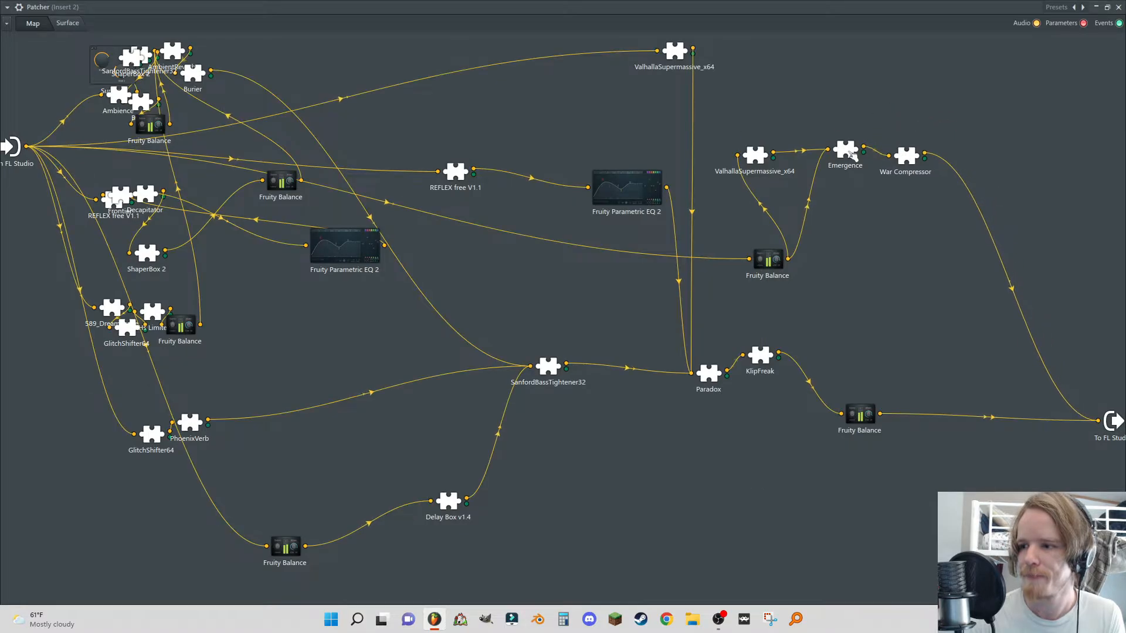
- Rearrange ValhallaSupermassive, Emergence and War Compressor into a tighter cluster, and add a ShaperBox 2 module beside them
{"action": "left_click_drag", "start_coordinate": [731, 157], "coordinate": [725, 158]}
{"action": "left_click_drag", "start_coordinate": [823, 126], "coordinate": [802, 119]}
{"action": "left_click_drag", "start_coordinate": [906, 155], "coordinate": [829, 223]}
{"action": "right_click", "coordinate": [936, 158]}
{"action": "left_click", "coordinate": [937, 158]}
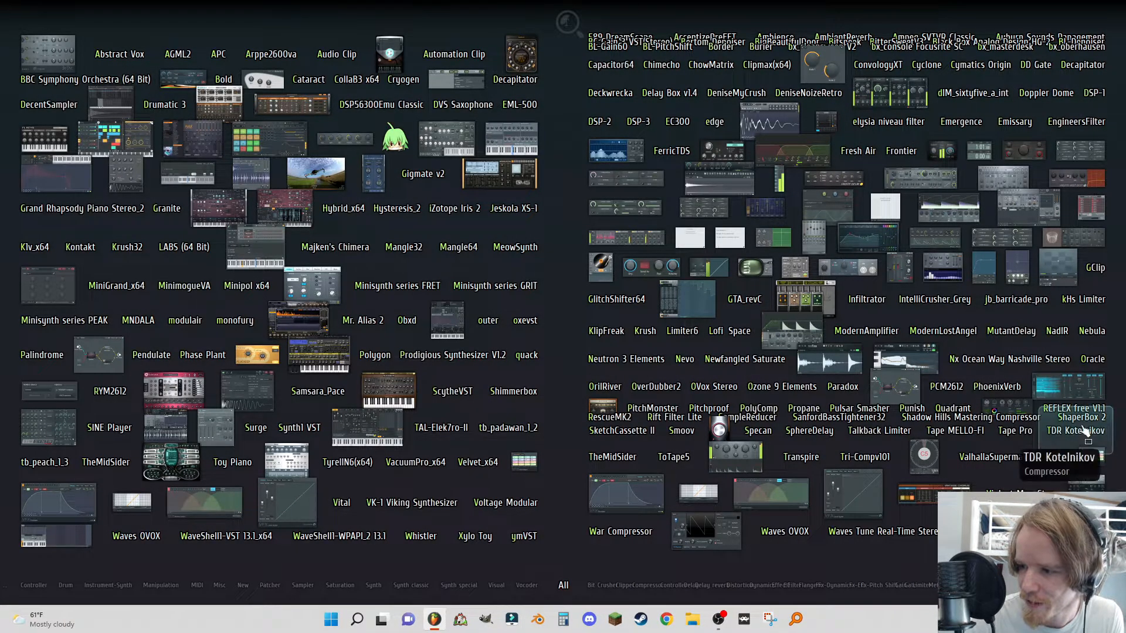
{"action": "left_click_drag", "start_coordinate": [1078, 431], "coordinate": [1018, 282]}
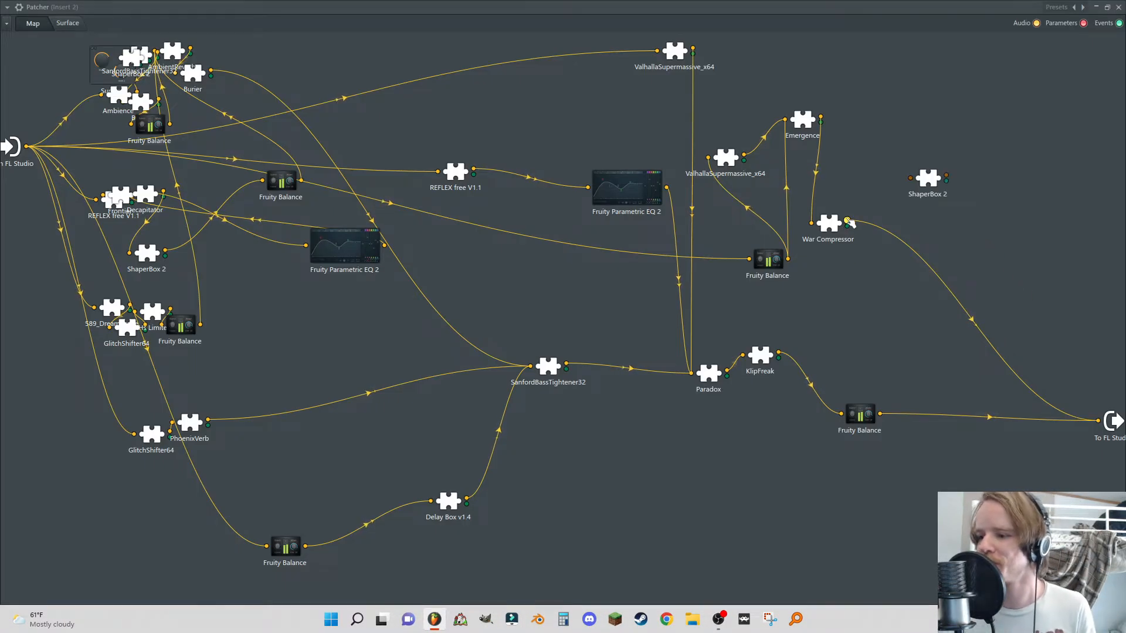
- Reroute War Compressor through the new ShaperBox 2 to the FL Studio output and open ShaperBox 2's window
{"action": "right_click", "coordinate": [849, 222]}
{"action": "left_click", "coordinate": [919, 34]}
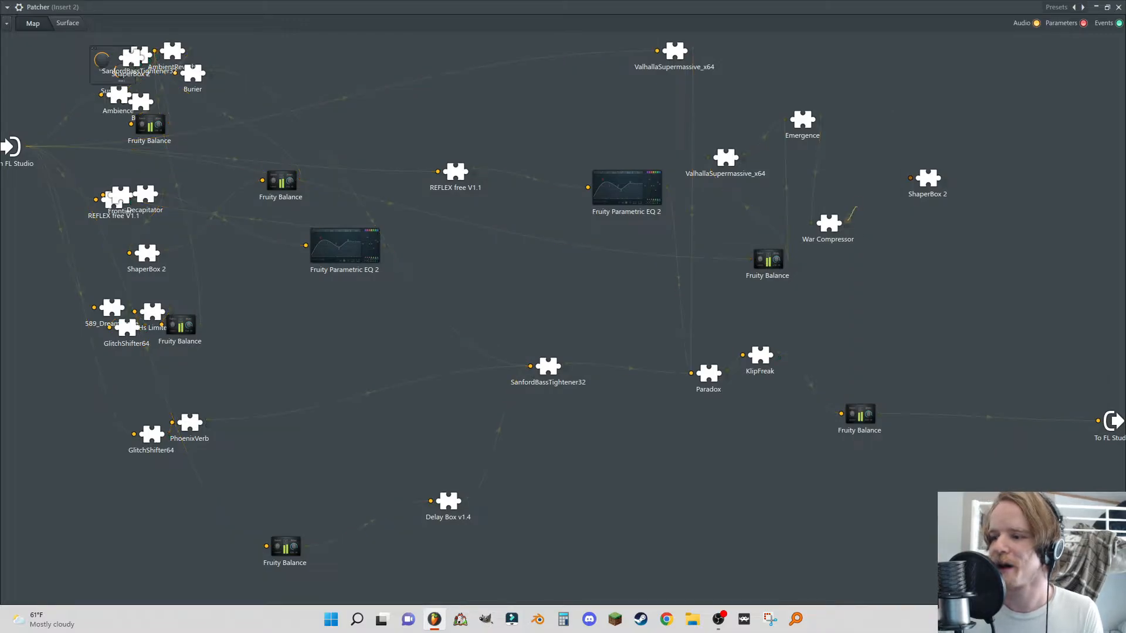
{"action": "left_click_drag", "start_coordinate": [910, 178], "coordinate": [1002, 327]}
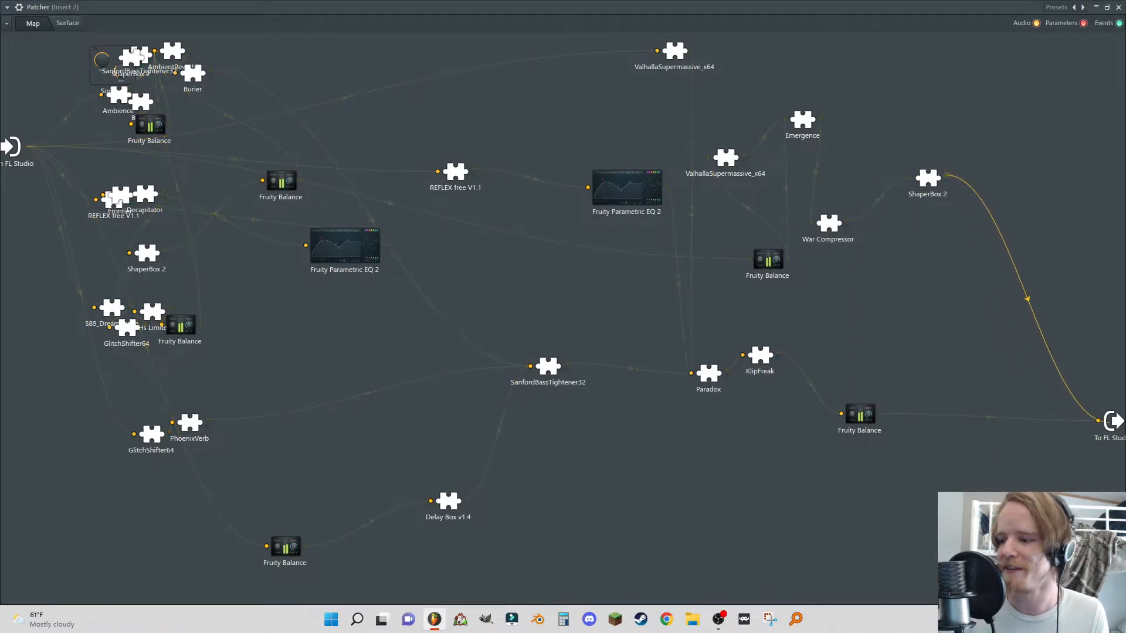
{"action": "left_click_drag", "start_coordinate": [1097, 420], "coordinate": [1098, 420]}
{"action": "left_click", "coordinate": [928, 181]}
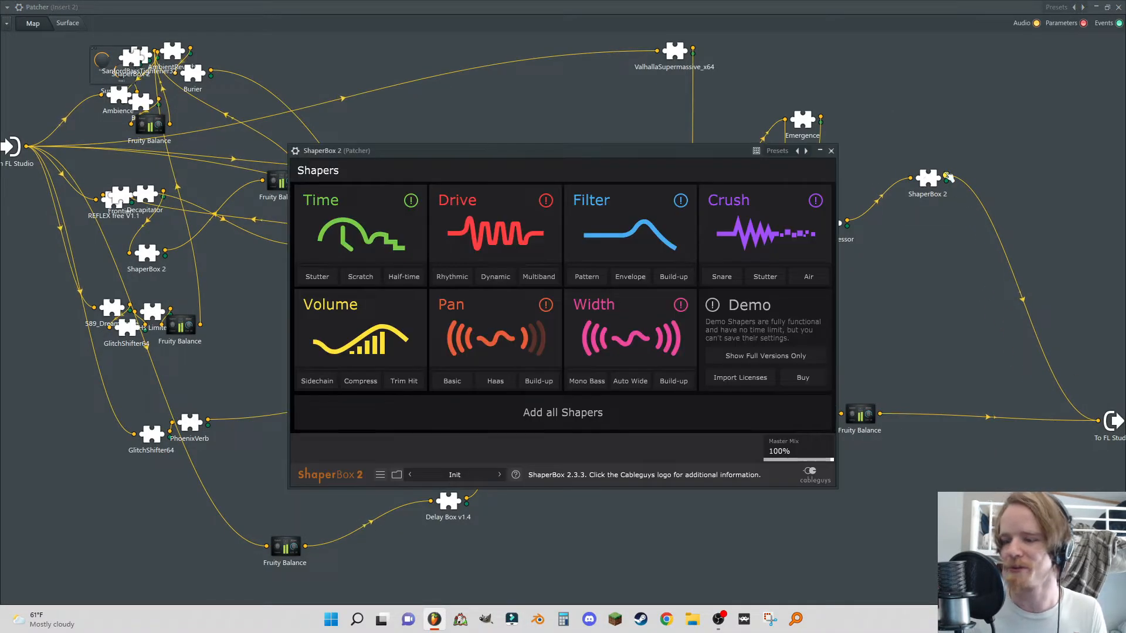
- Add a Volume shaper in ShaperBox 2, shape its curve to peak mid-bar and fall toward both ends, and close the window
{"action": "left_click", "coordinate": [323, 327]}
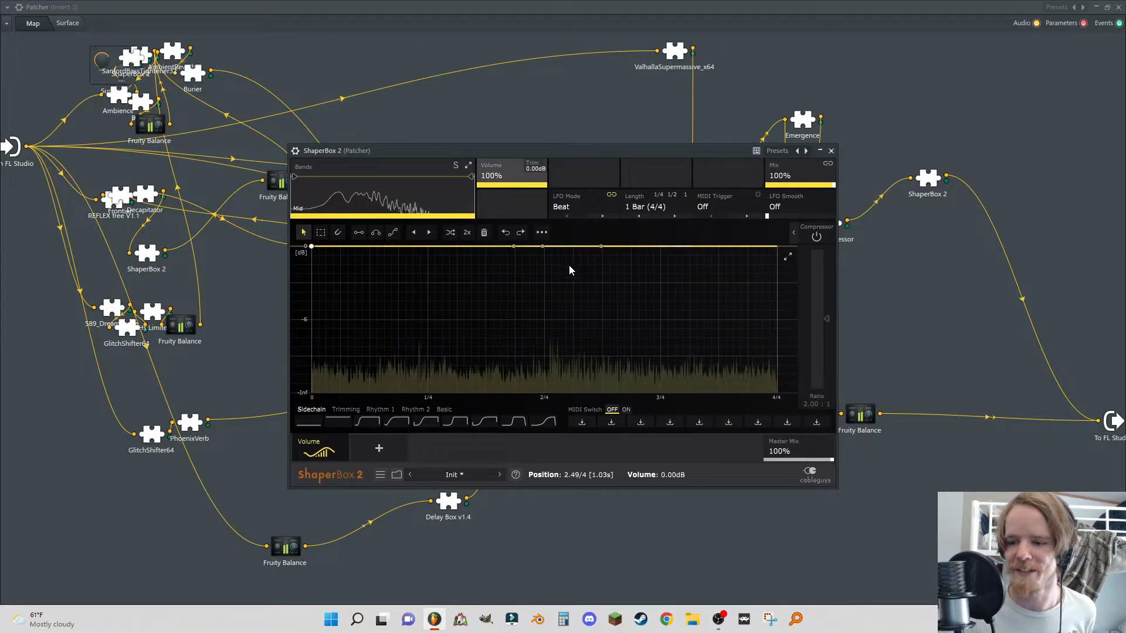
{"action": "left_click_drag", "start_coordinate": [312, 246], "coordinate": [311, 345]}
{"action": "left_click_drag", "start_coordinate": [412, 296], "coordinate": [417, 329]}
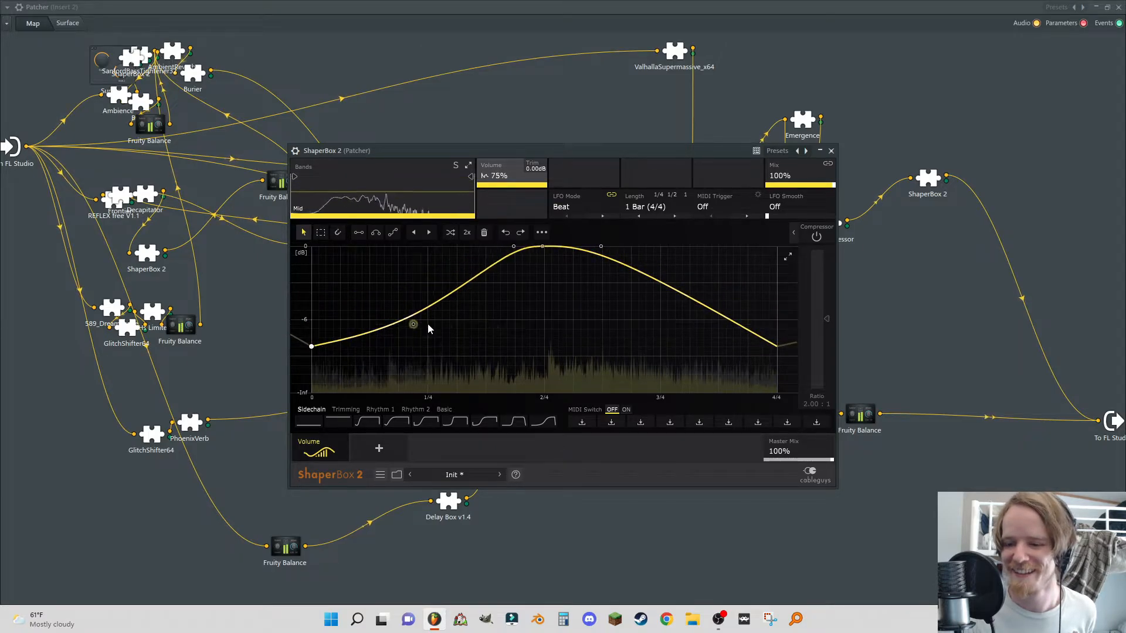
{"action": "left_click_drag", "start_coordinate": [689, 296], "coordinate": [712, 351]}
{"action": "left_click_drag", "start_coordinate": [601, 246], "coordinate": [572, 246]}
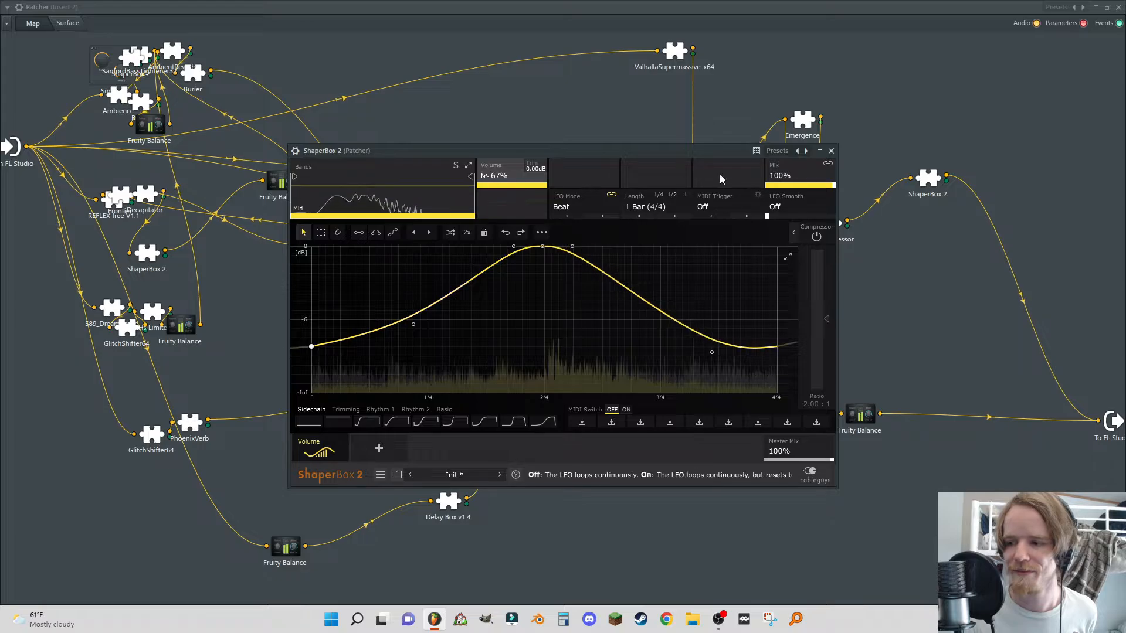
{"action": "left_click", "coordinate": [831, 151]}
- Move the Fruity Balance after KlipFreak closer, and route it through a newly added ShaperBox 2 to the FL Studio output
{"action": "left_click_drag", "start_coordinate": [862, 415], "coordinate": [797, 457]}
{"action": "right_click", "coordinate": [850, 503]}
{"action": "left_click", "coordinate": [893, 463]}
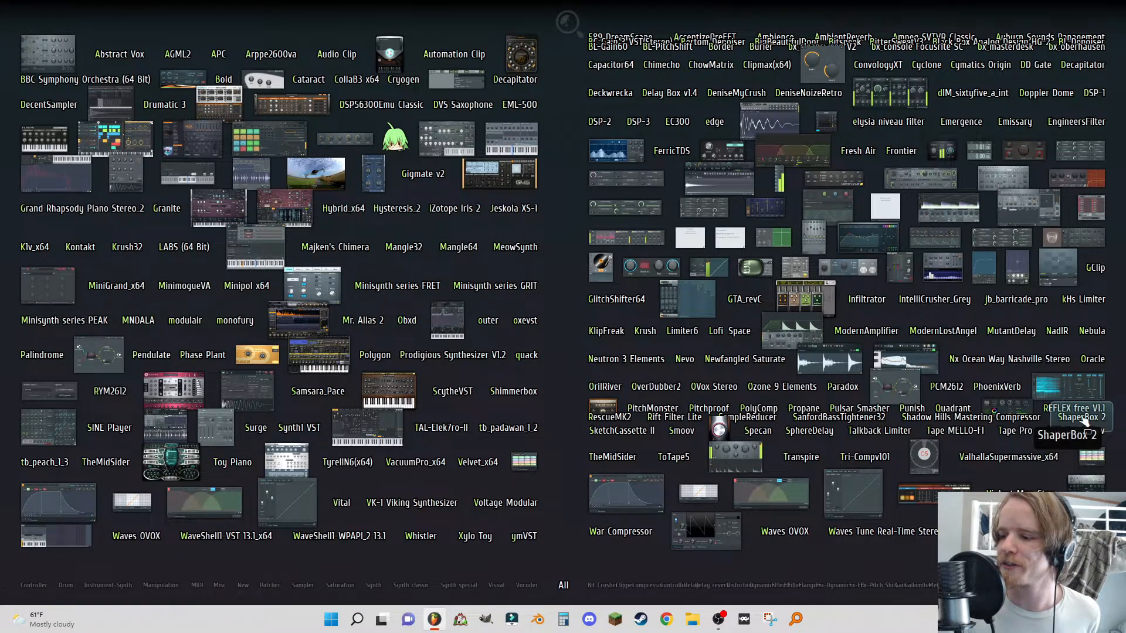
{"action": "left_click", "coordinate": [1083, 419]}
{"action": "right_click", "coordinate": [814, 455]}
{"action": "left_click", "coordinate": [924, 466]}
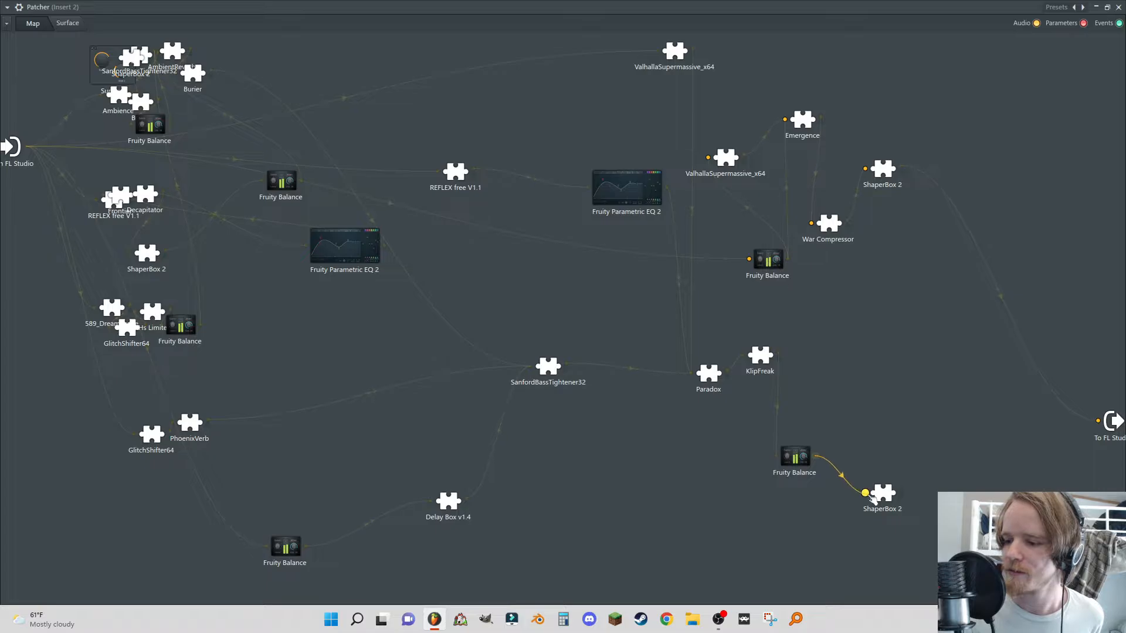
{"action": "left_click_drag", "start_coordinate": [900, 489], "coordinate": [1098, 420]}
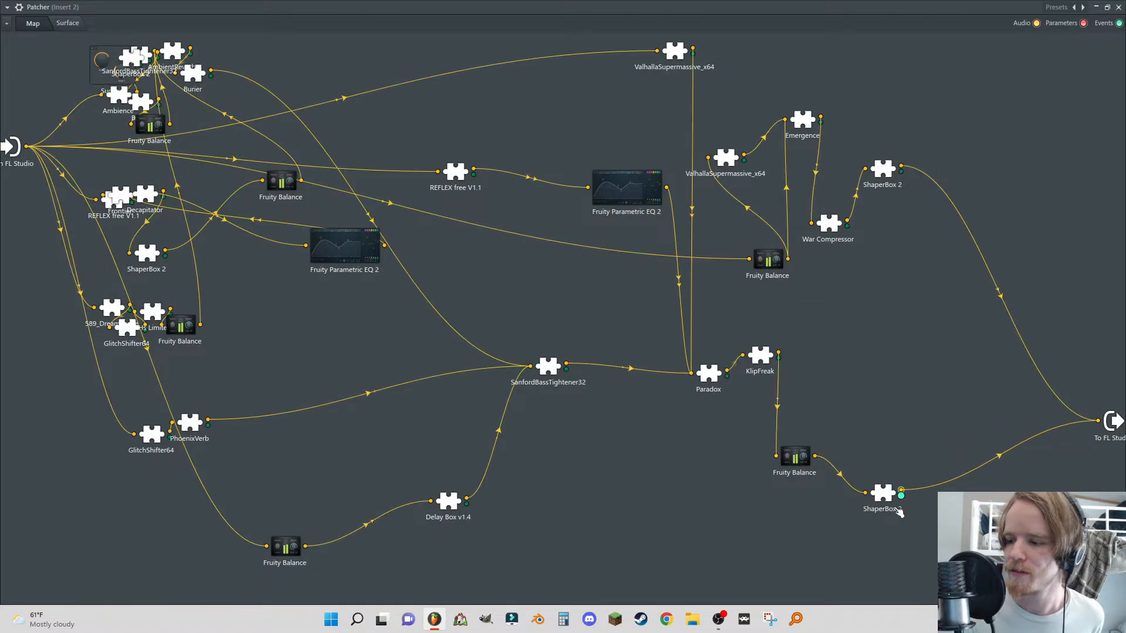
- Open the new ShaperBox 2, add a Volume shaper, and draw an opposite curve that dips mid-bar
{"action": "double_click", "coordinate": [885, 494]}
{"action": "left_click", "coordinate": [409, 306]}
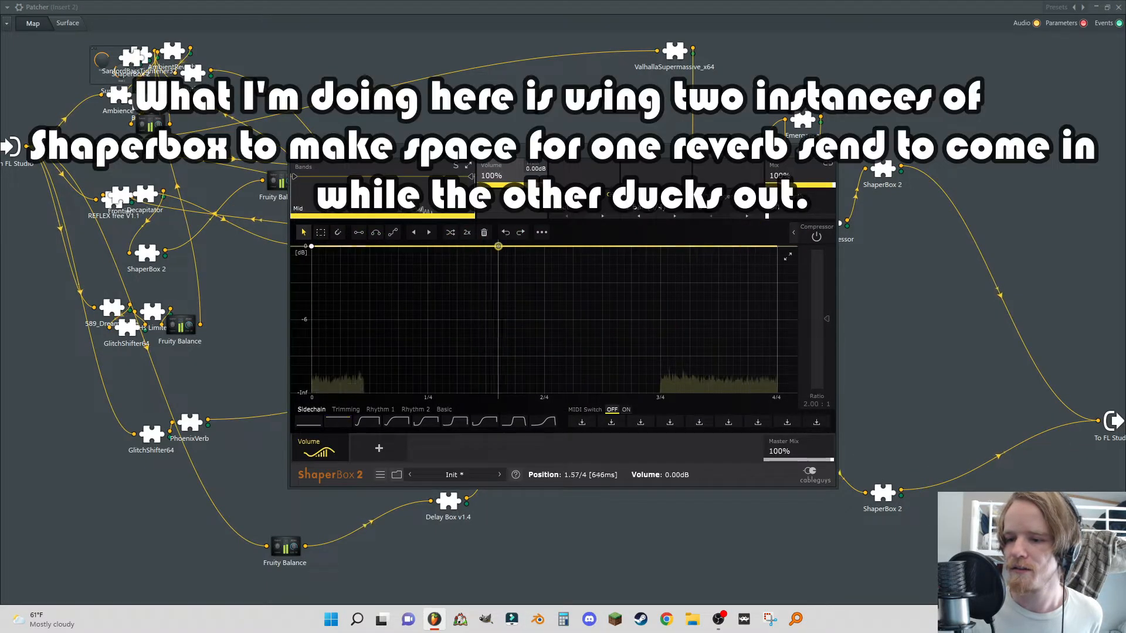
{"action": "left_click_drag", "start_coordinate": [512, 280], "coordinate": [525, 372]}
{"action": "left_click_drag", "start_coordinate": [501, 246], "coordinate": [444, 262]}
{"action": "left_click_drag", "start_coordinate": [580, 246], "coordinate": [714, 246]}
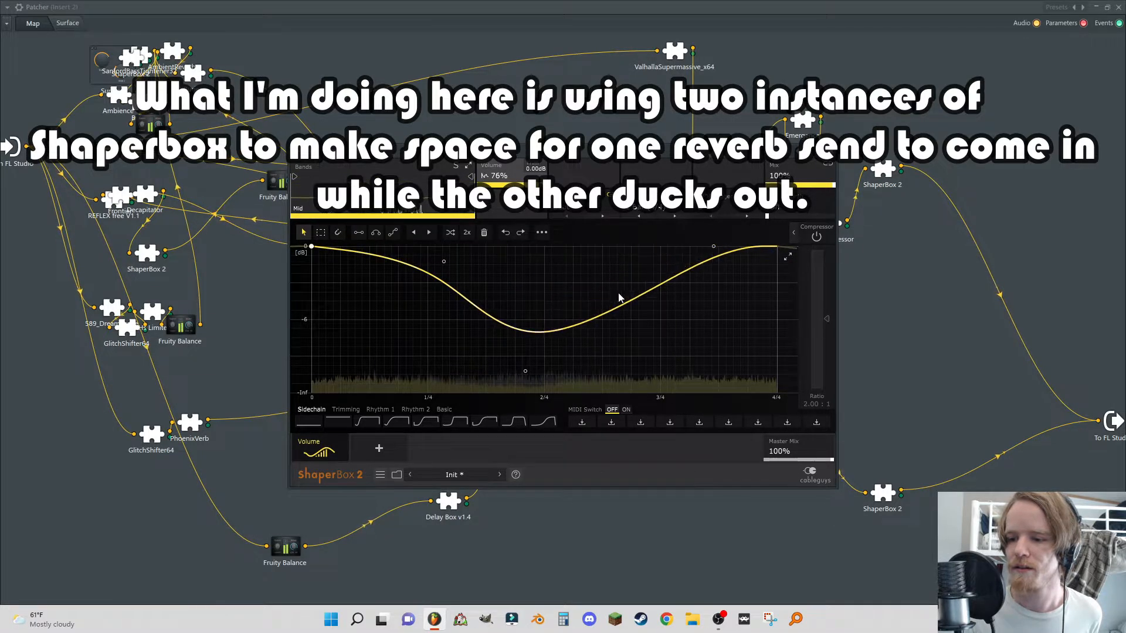
- Refine the Volume curve into a smoother dip centred near 2/4 with a later rise, and close ShaperBox 2
{"action": "left_click_drag", "start_coordinate": [525, 371], "coordinate": [547, 369]}
{"action": "left_click_drag", "start_coordinate": [444, 261], "coordinate": [442, 278]}
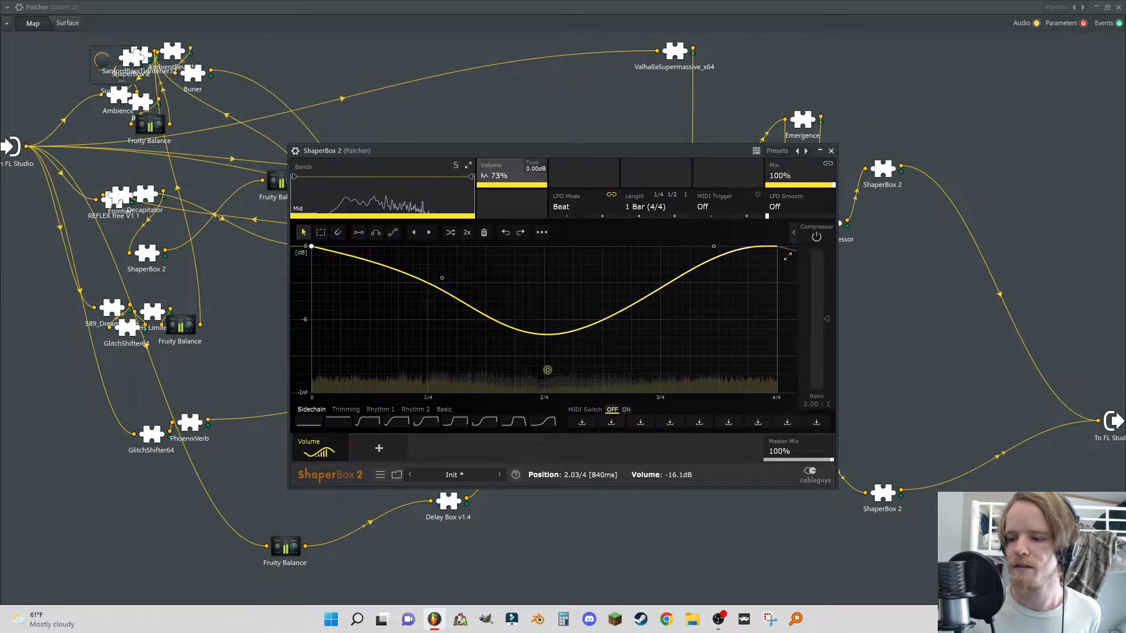
{"action": "left_click_drag", "start_coordinate": [548, 370], "coordinate": [559, 355]}
{"action": "left_click_drag", "start_coordinate": [442, 278], "coordinate": [435, 289]}
{"action": "left_click_drag", "start_coordinate": [714, 247], "coordinate": [749, 246]}
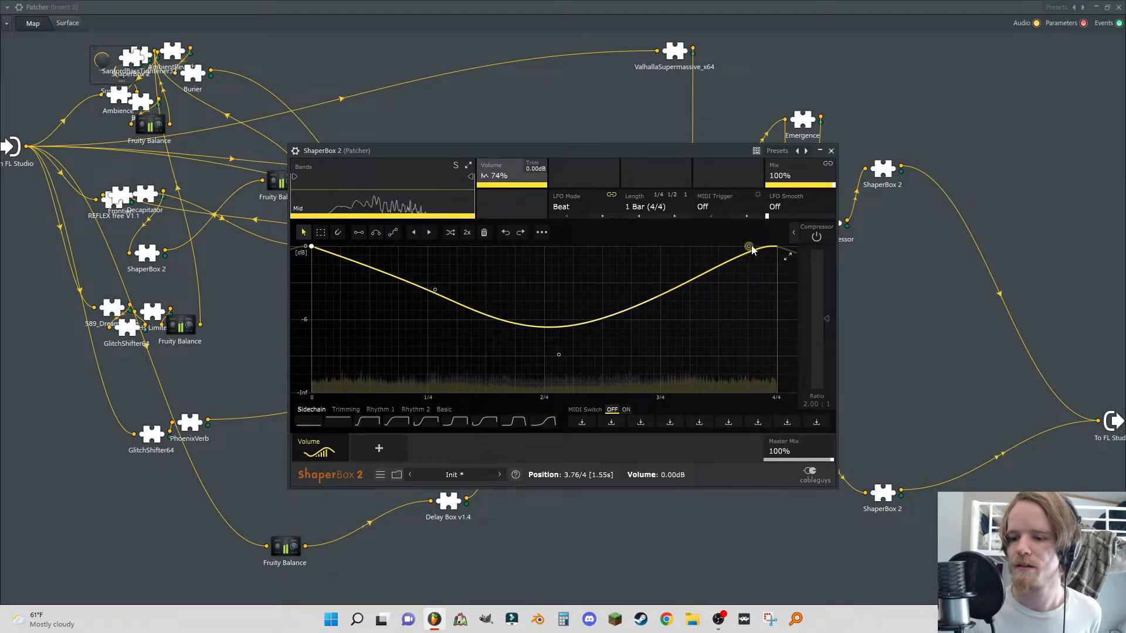
{"action": "left_click", "coordinate": [831, 151]}
- Close Patcher and open the Vital synth from the channel rack
{"action": "left_click", "coordinate": [1119, 7]}
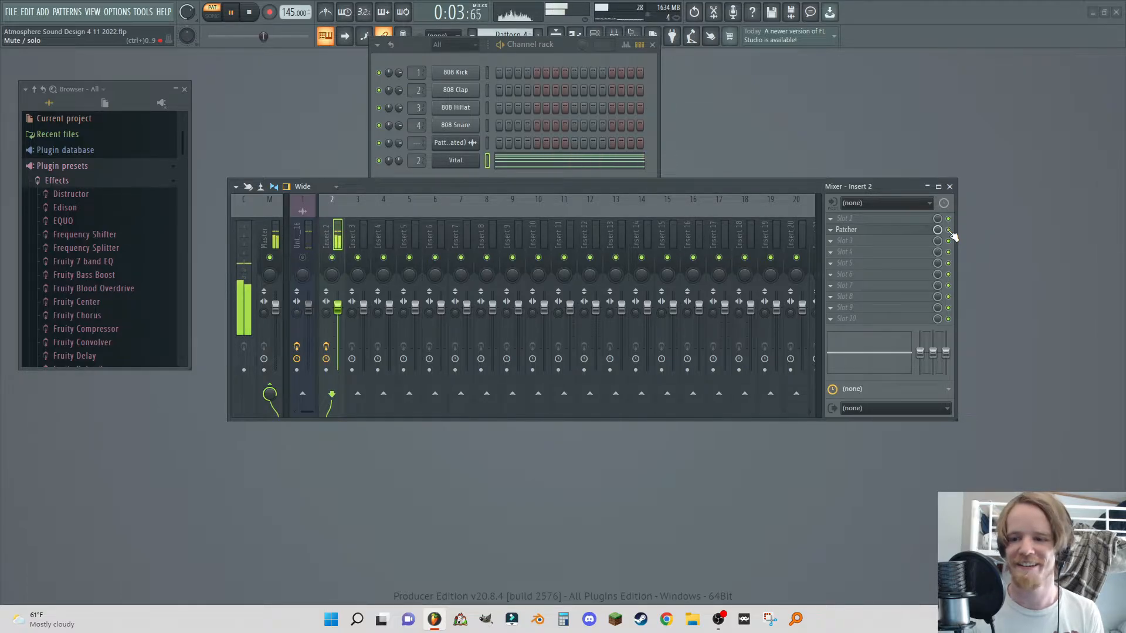
{"action": "left_click", "coordinate": [463, 158]}
{"action": "left_click_drag", "start_coordinate": [375, 136], "coordinate": [394, 49]}
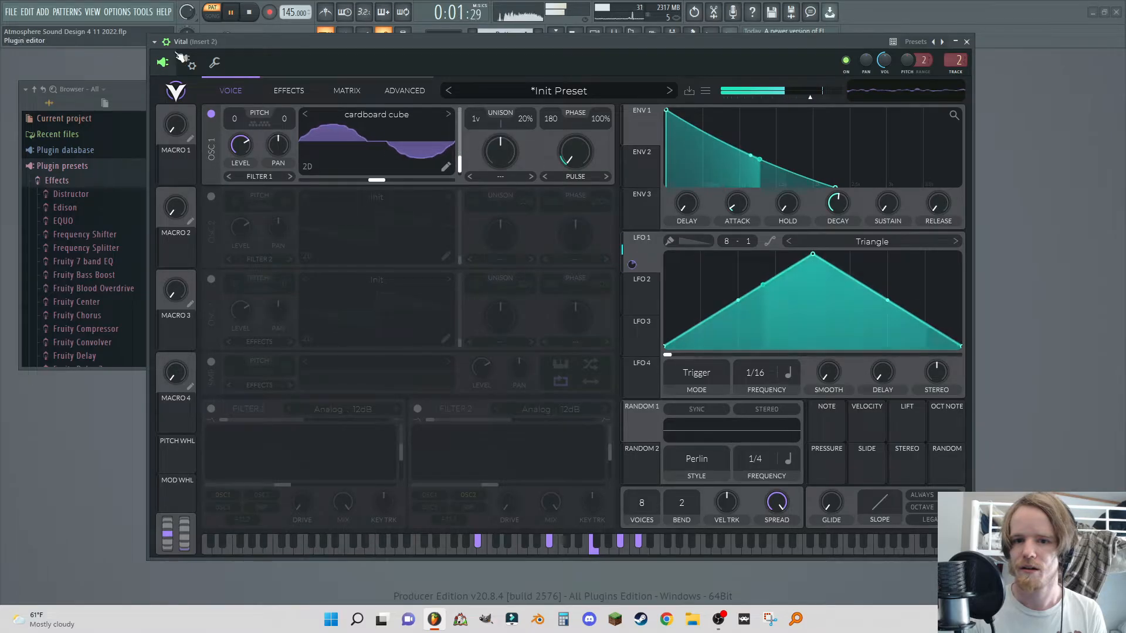
{"action": "left_click", "coordinate": [154, 42]}
{"action": "left_click", "coordinate": [154, 43]}
{"action": "left_click", "coordinate": [154, 42]}
{"action": "left_click", "coordinate": [161, 215]}
- Transpose Vital's oscillator 1 to 12 semitones and vary its wave frame and Pulse distortion, returning the wave frame to 0
{"action": "left_click_drag", "start_coordinate": [390, 141], "coordinate": [387, 156]}
{"action": "left_click_drag", "start_coordinate": [596, 148], "coordinate": [593, 88]}
{"action": "left_click_drag", "start_coordinate": [368, 147], "coordinate": [419, 111]}
{"action": "left_click_drag", "start_coordinate": [234, 119], "coordinate": [255, 60]}
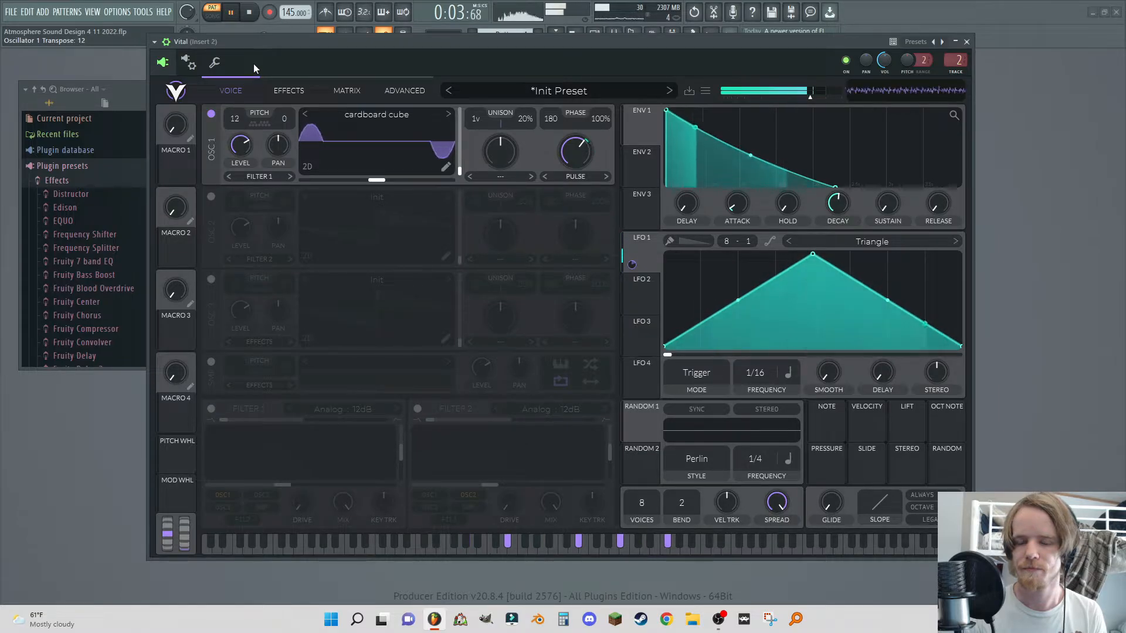
{"action": "left_click_drag", "start_coordinate": [376, 159], "coordinate": [409, 103]}
{"action": "left_click_drag", "start_coordinate": [575, 153], "coordinate": [569, 191]}
{"action": "left_click_drag", "start_coordinate": [399, 135], "coordinate": [368, 276]}
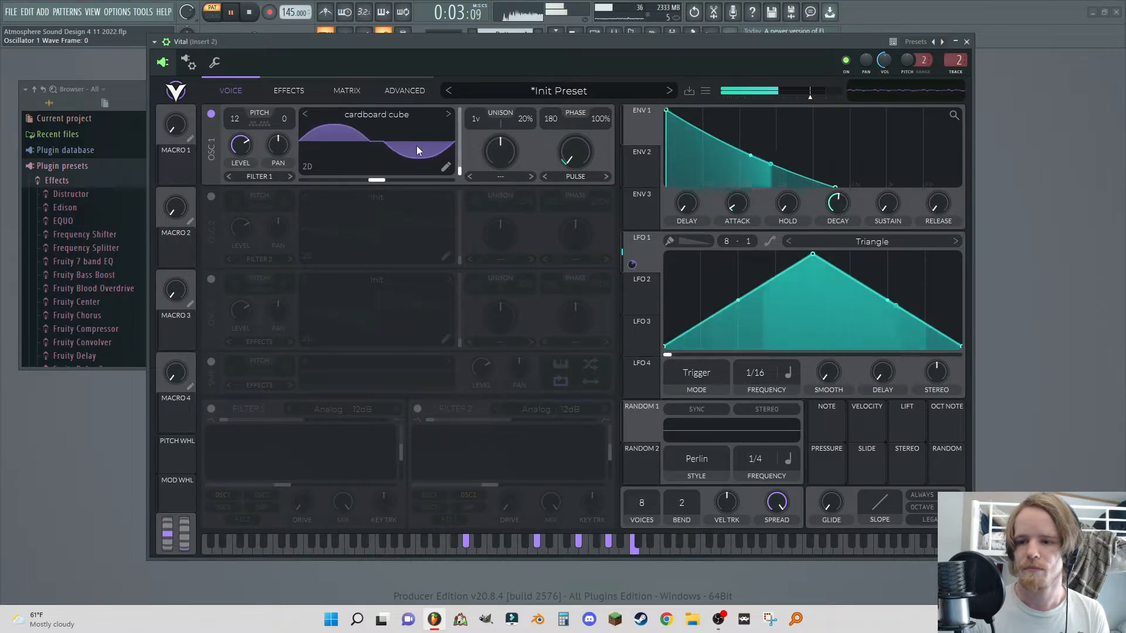
- Load the coleslaw bites wavetable in oscillator 1, set LFO 1's distortion modulation to 0.55, and set the LFO frequency to 1/2
{"action": "left_click", "coordinate": [449, 115]}
{"action": "left_click_drag", "start_coordinate": [413, 152], "coordinate": [414, 186]}
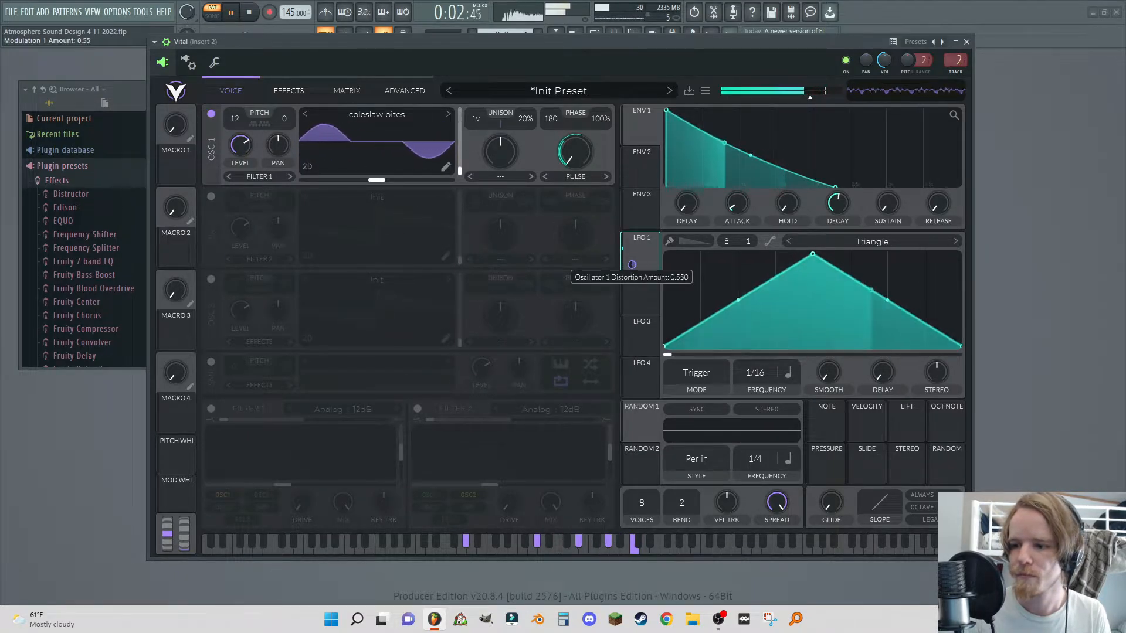
{"action": "left_click_drag", "start_coordinate": [765, 371], "coordinate": [762, 426]}
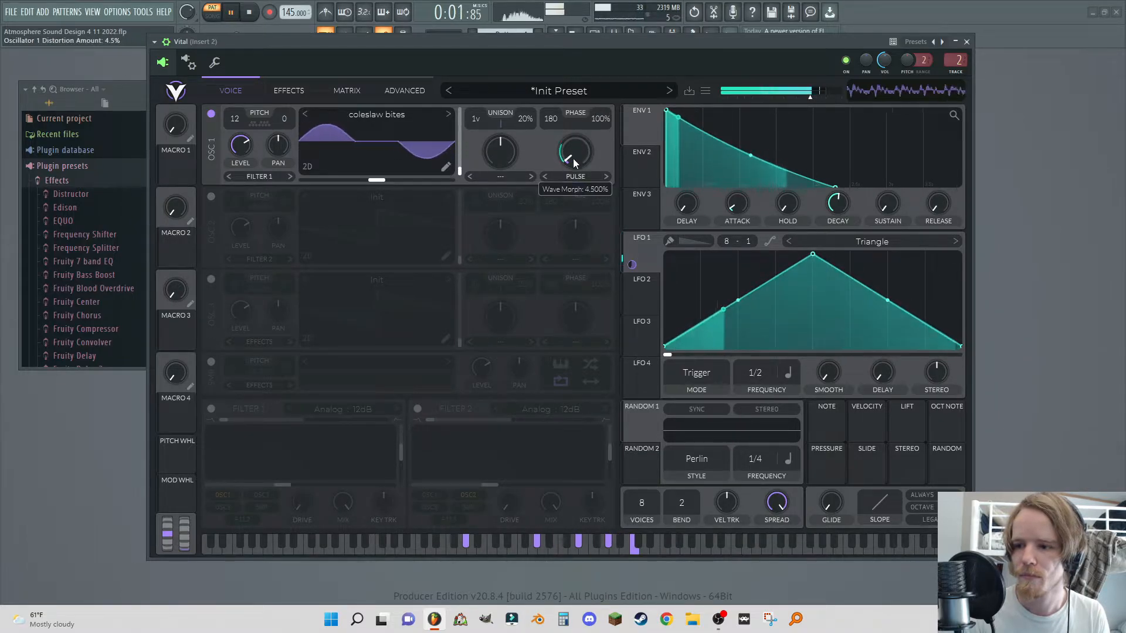
- Switch oscillator 1's distortion from Pulse to Formant at about 35.5%, and load the cookie jar wavetable
{"action": "left_click", "coordinate": [575, 176]}
{"action": "left_click", "coordinate": [567, 234]}
{"action": "left_click_drag", "start_coordinate": [574, 151], "coordinate": [582, 124]}
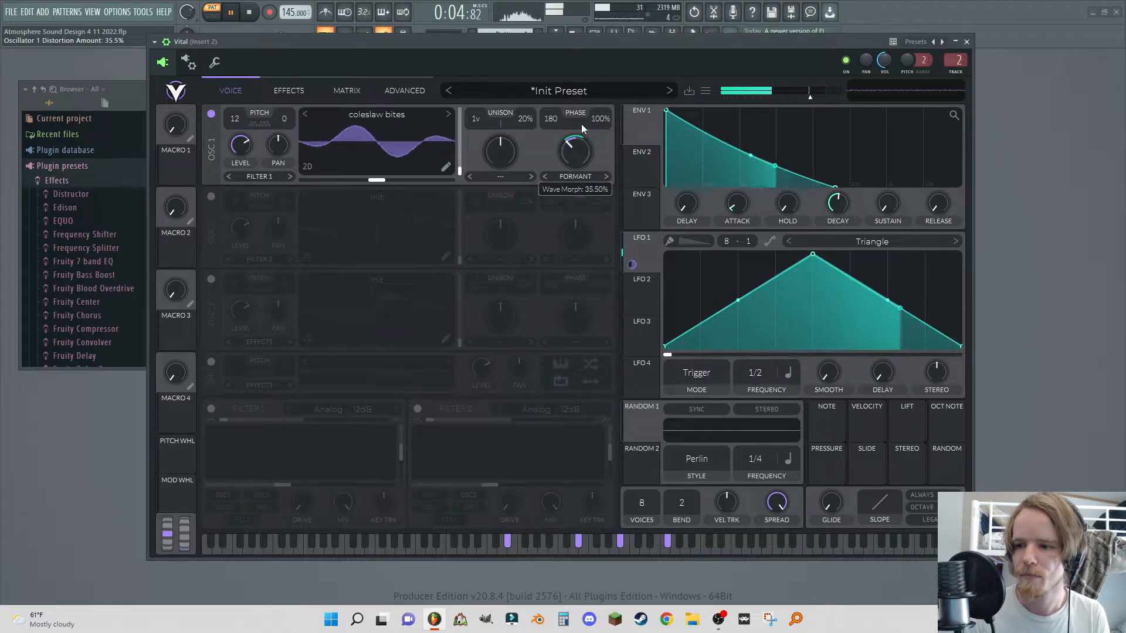
{"action": "left_click", "coordinate": [448, 114]}
- Set LFO 1 to Sync mode with a frequency of 16/1, and close Vital
{"action": "left_click_drag", "start_coordinate": [754, 374], "coordinate": [753, 417]}
{"action": "left_click", "coordinate": [696, 373]}
{"action": "left_click", "coordinate": [687, 410]}
{"action": "left_click_drag", "start_coordinate": [762, 374], "coordinate": [751, 341]}
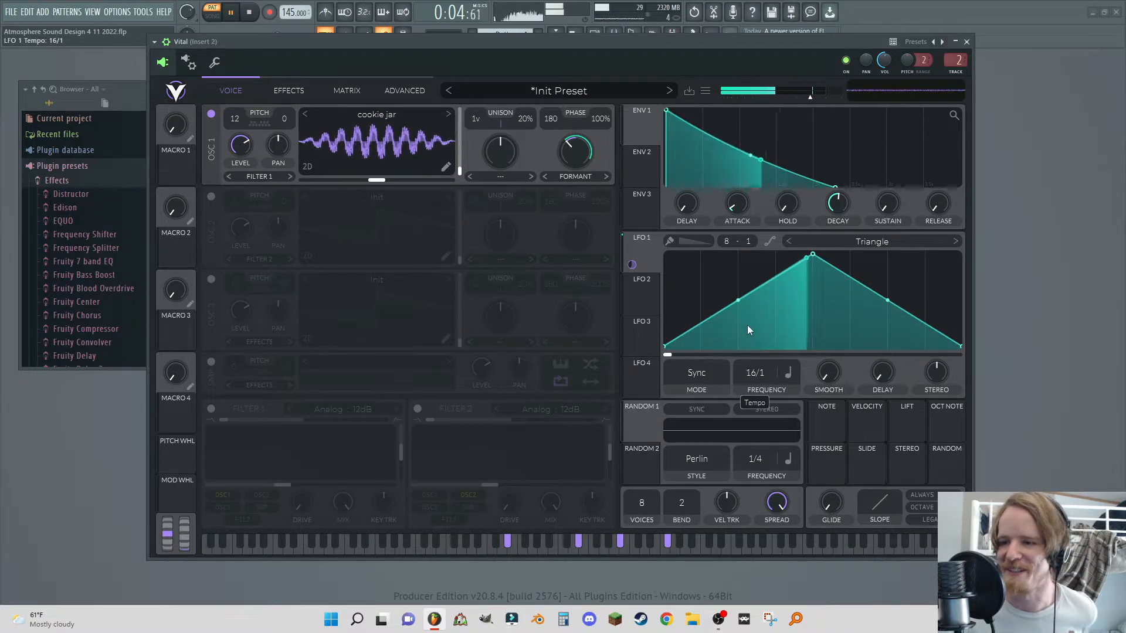
{"action": "left_click", "coordinate": [967, 42]}
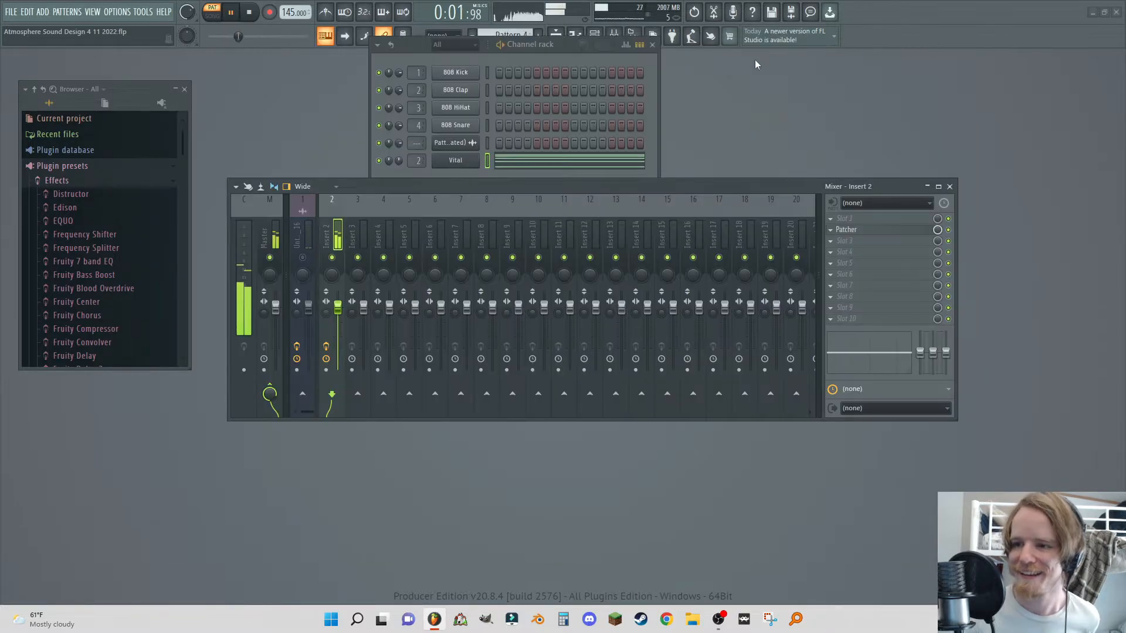
- Reopen Patcher, reposition ShaperBox 2, War Compressor and the FL Studio output, and add a Frontier limiter module
{"action": "left_click", "coordinate": [878, 232]}
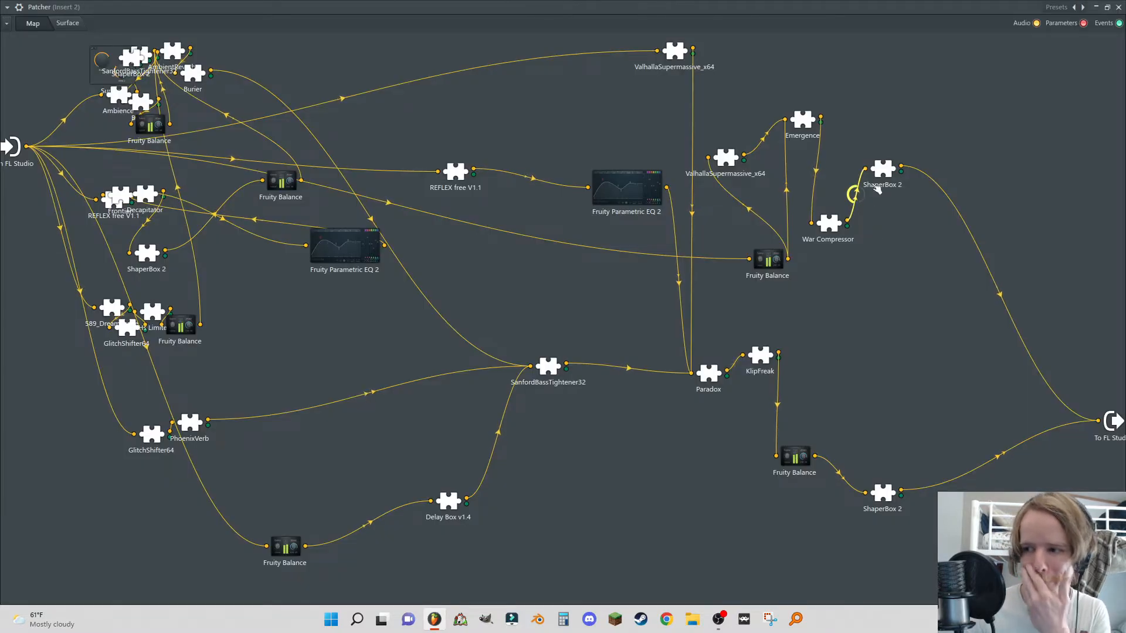
{"action": "left_click_drag", "start_coordinate": [841, 233], "coordinate": [832, 248]}
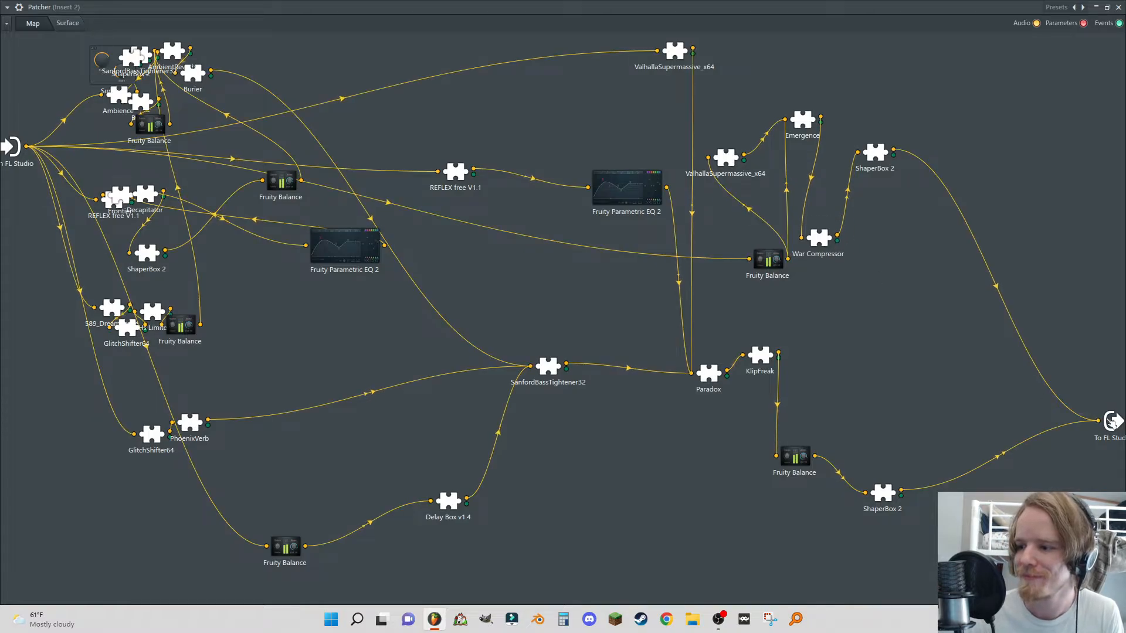
{"action": "right_click", "coordinate": [1094, 307]}
{"action": "left_click", "coordinate": [996, 331]}
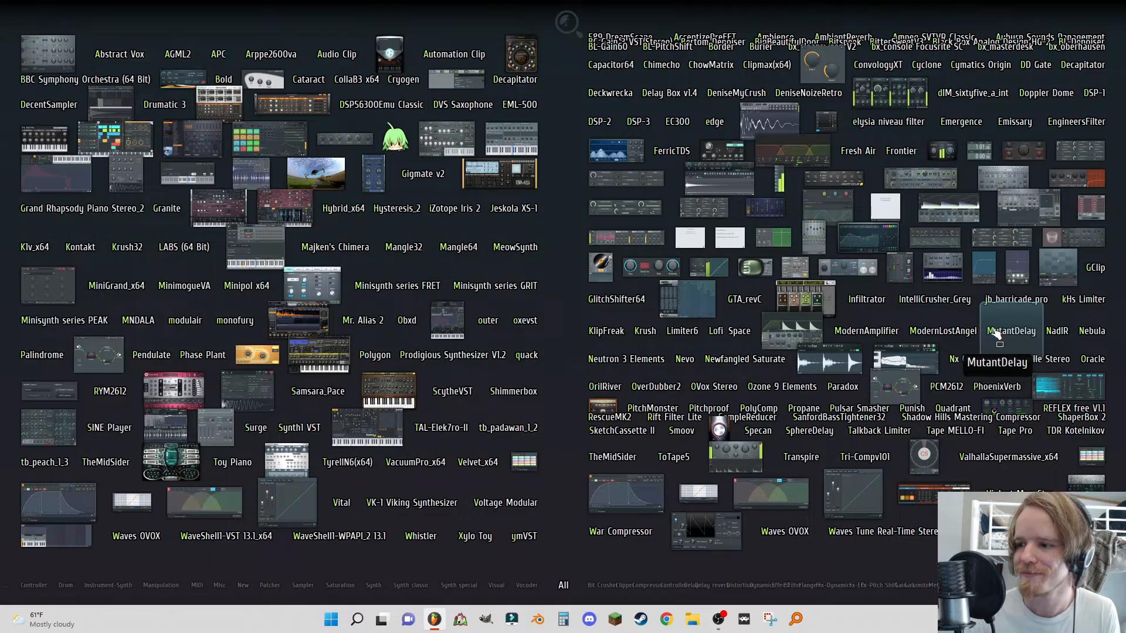
{"action": "left_click", "coordinate": [900, 152]}
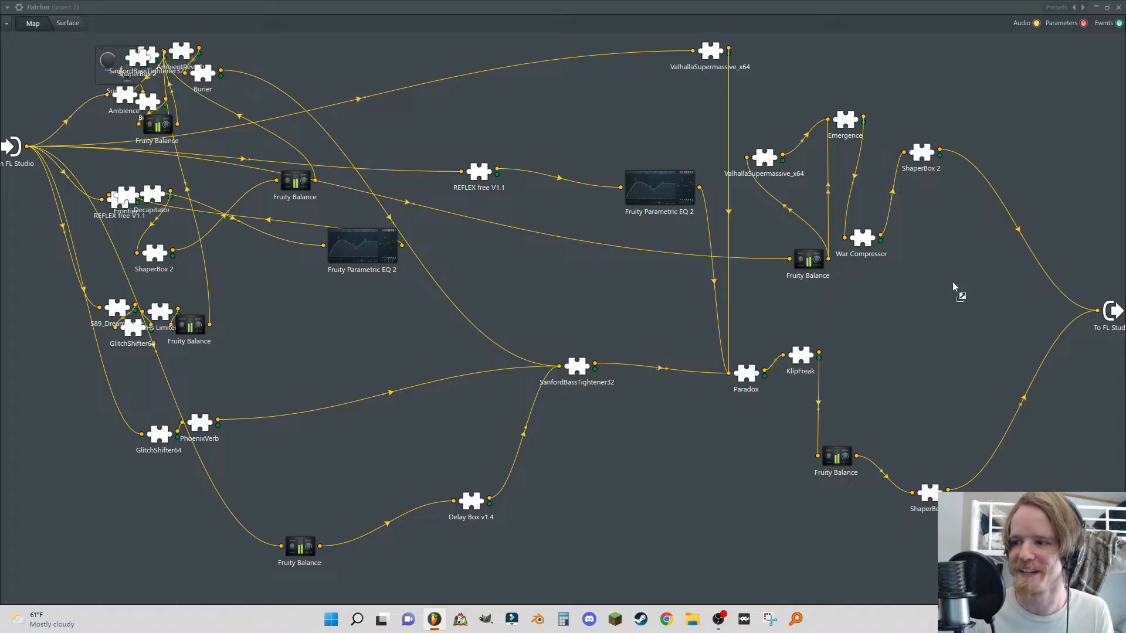
- Reroute both ShaperBox 2 chains into Frontier, and connect Frontier to the FL Studio output
{"action": "left_click_drag", "start_coordinate": [1098, 310], "coordinate": [995, 158]}
{"action": "left_click_drag", "start_coordinate": [1032, 156], "coordinate": [1038, 194]}
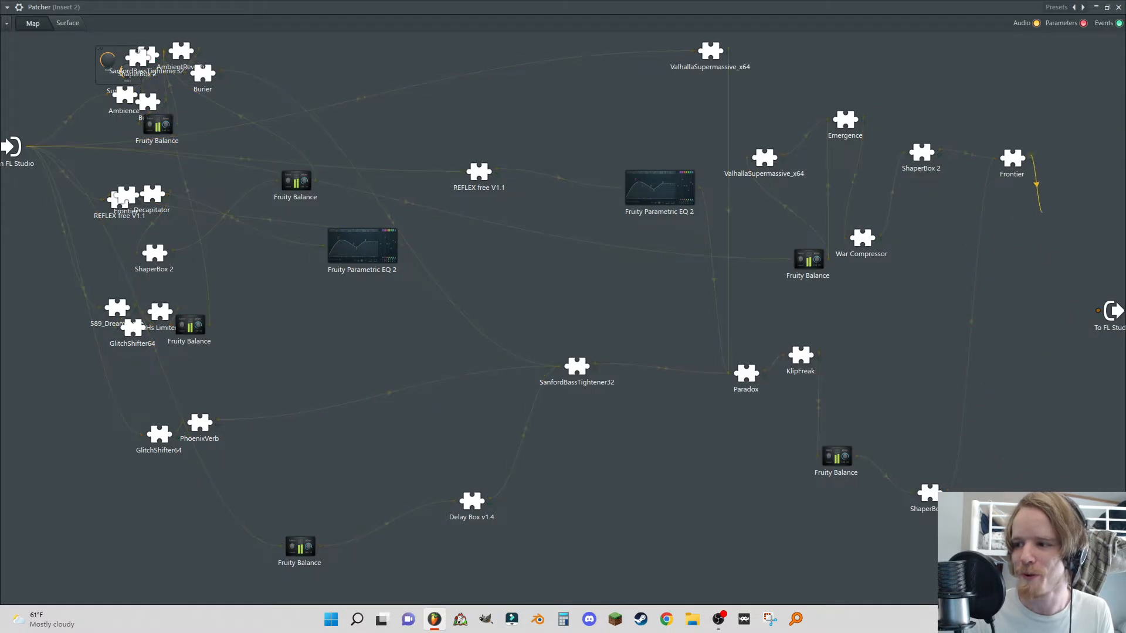
{"action": "left_click_drag", "start_coordinate": [1098, 310], "coordinate": [1097, 311]}
- Lower Frontier's output level, set its threshold to about -18.2 dB, and close its window
{"action": "left_click", "coordinate": [1017, 168]}
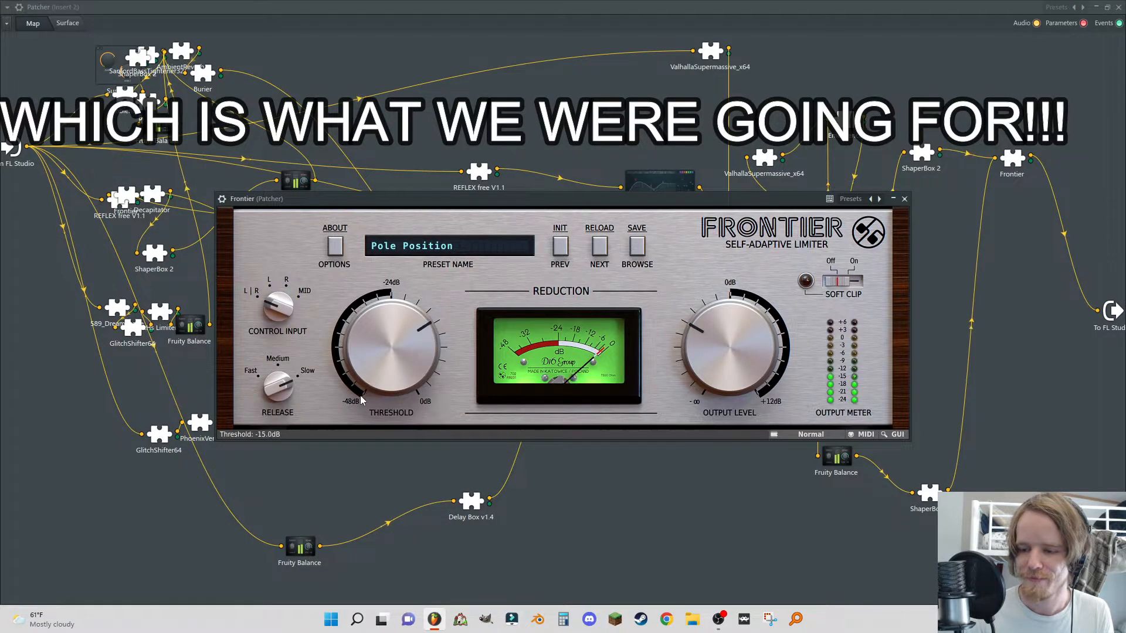
{"action": "left_click_drag", "start_coordinate": [687, 350], "coordinate": [699, 355]}
{"action": "left_click_drag", "start_coordinate": [387, 356], "coordinate": [458, 352]}
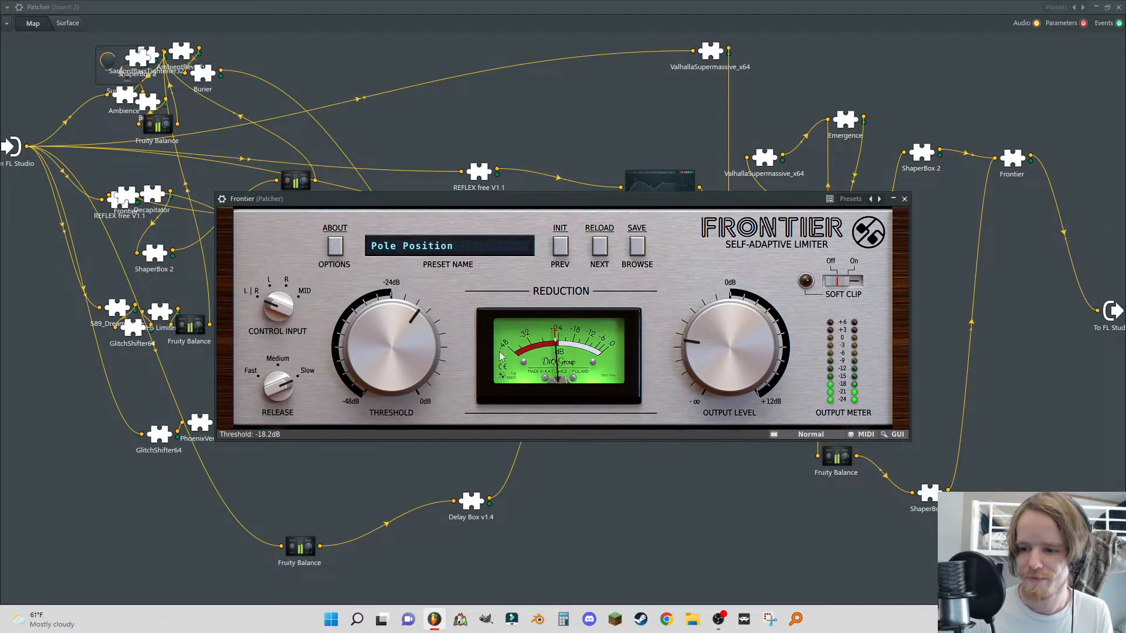
{"action": "left_click", "coordinate": [904, 199]}
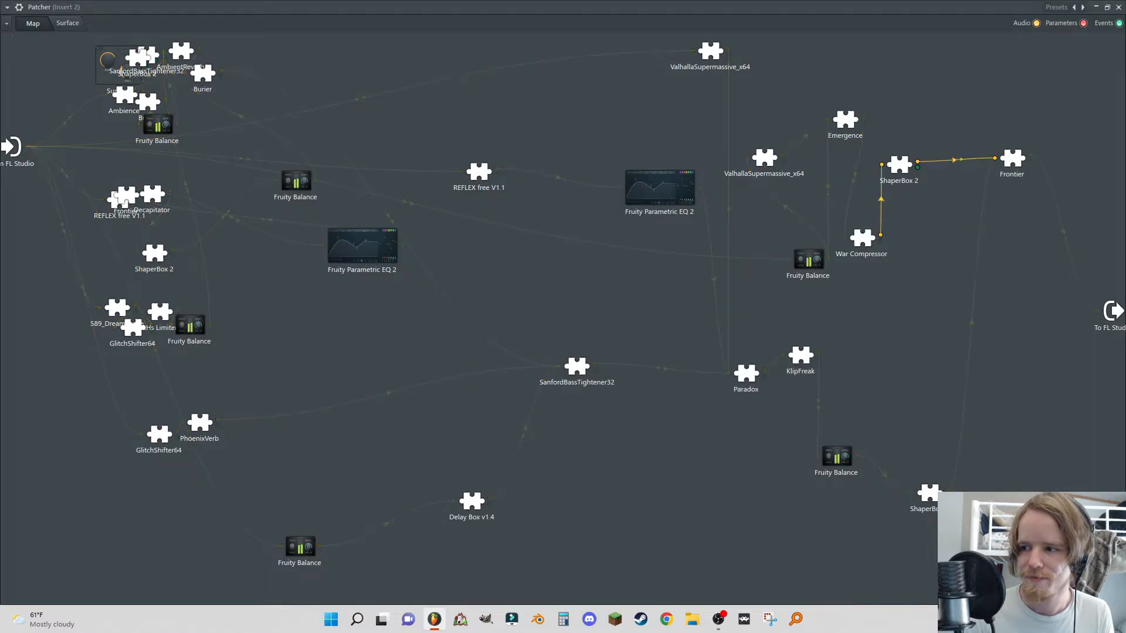
- Add a Fruity Balance above Emergence and feed it from the FL Studio input
{"action": "right_click", "coordinate": [868, 76]}
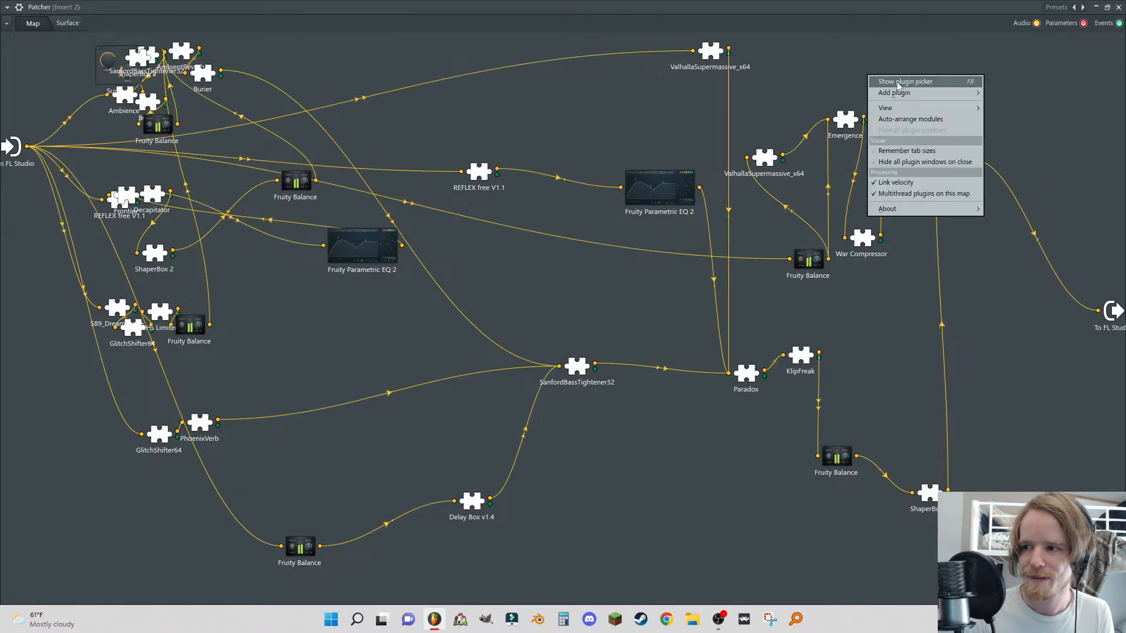
{"action": "left_click", "coordinate": [897, 84]}
{"action": "left_click", "coordinate": [945, 163]}
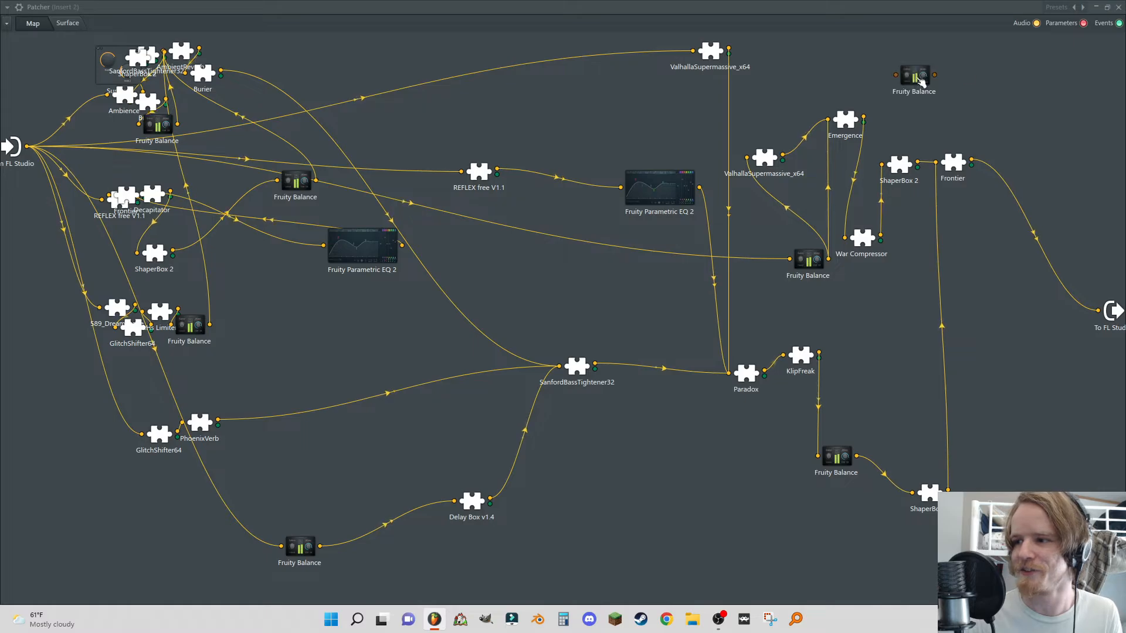
{"action": "left_click_drag", "start_coordinate": [895, 75], "coordinate": [27, 146]}
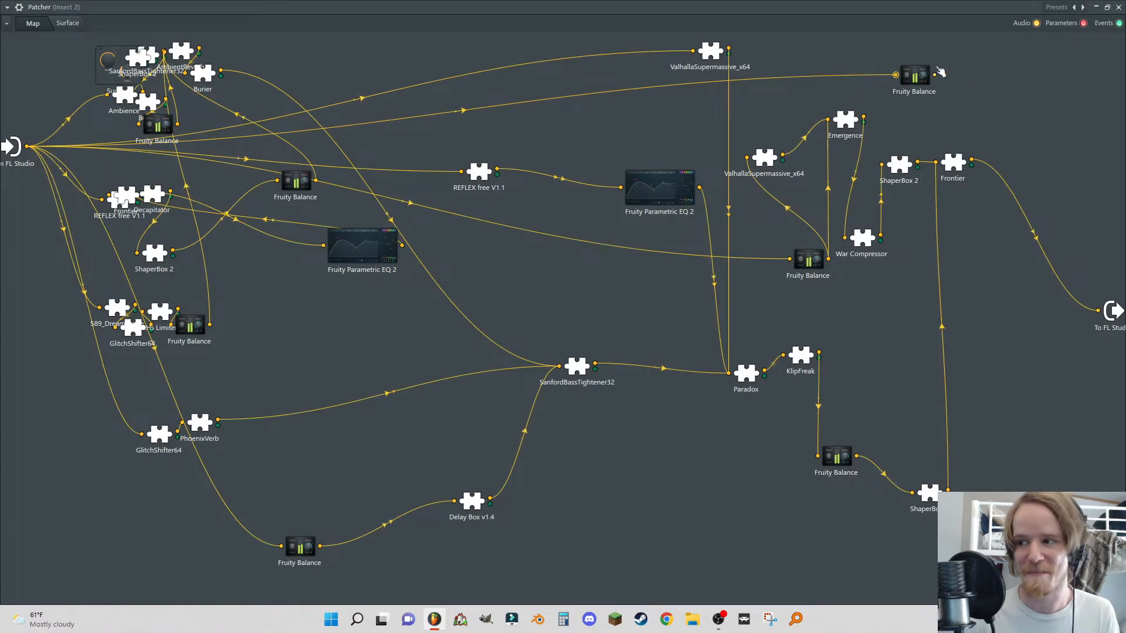
- Add PitchMonster after the new Fruity Balance, set its pitch up 12 semitones, and close its window
{"action": "right_click", "coordinate": [964, 66]}
{"action": "left_click", "coordinate": [1000, 75]}
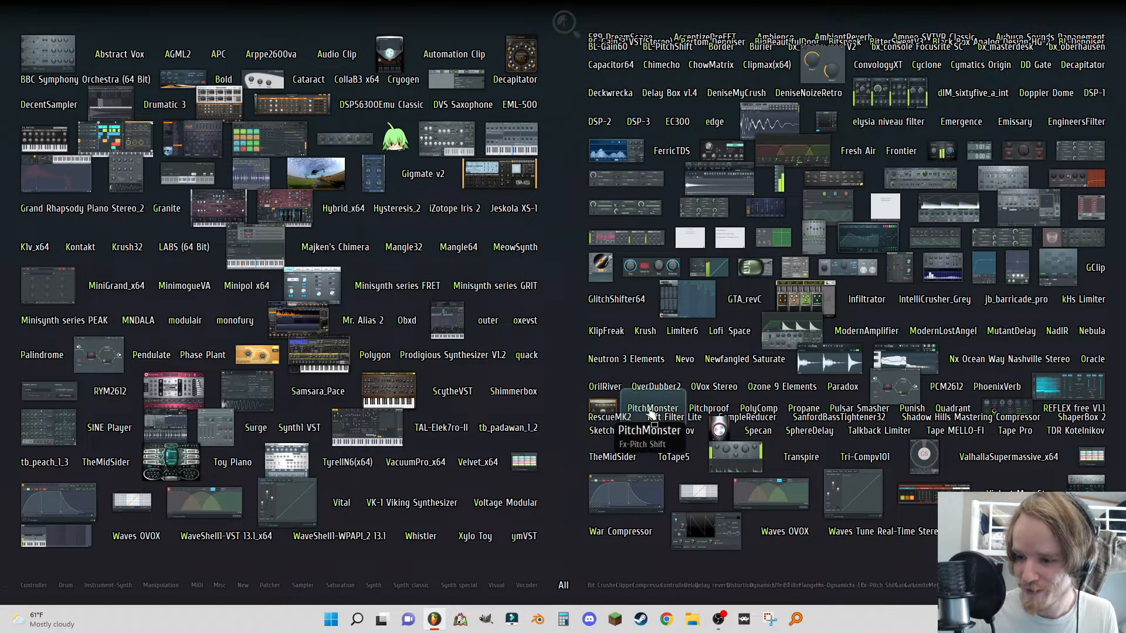
{"action": "left_click", "coordinate": [652, 410]}
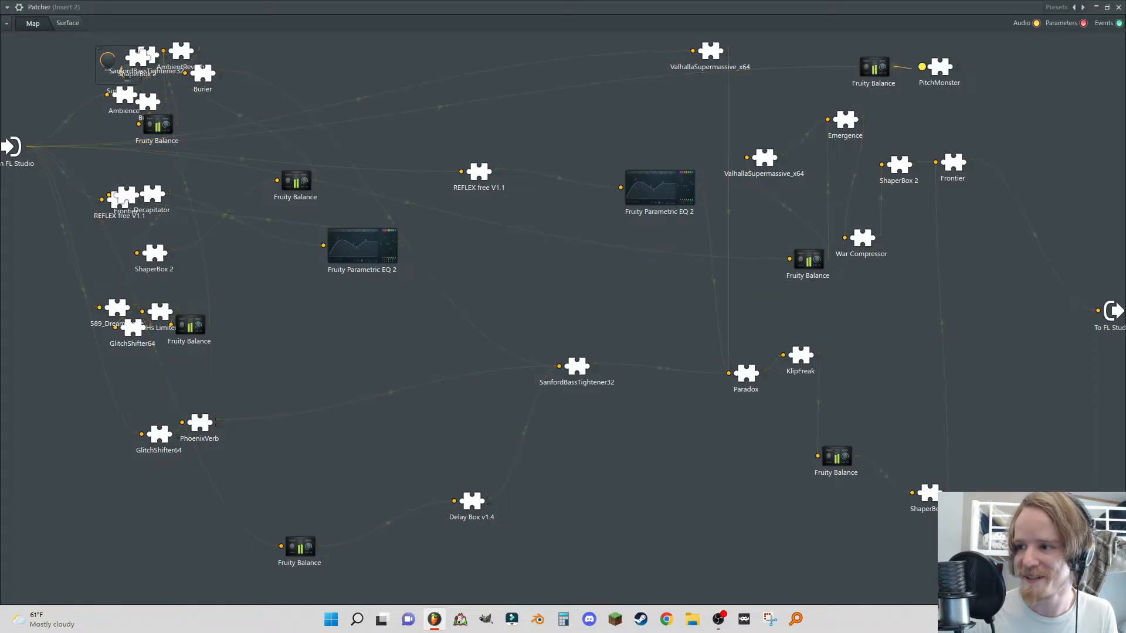
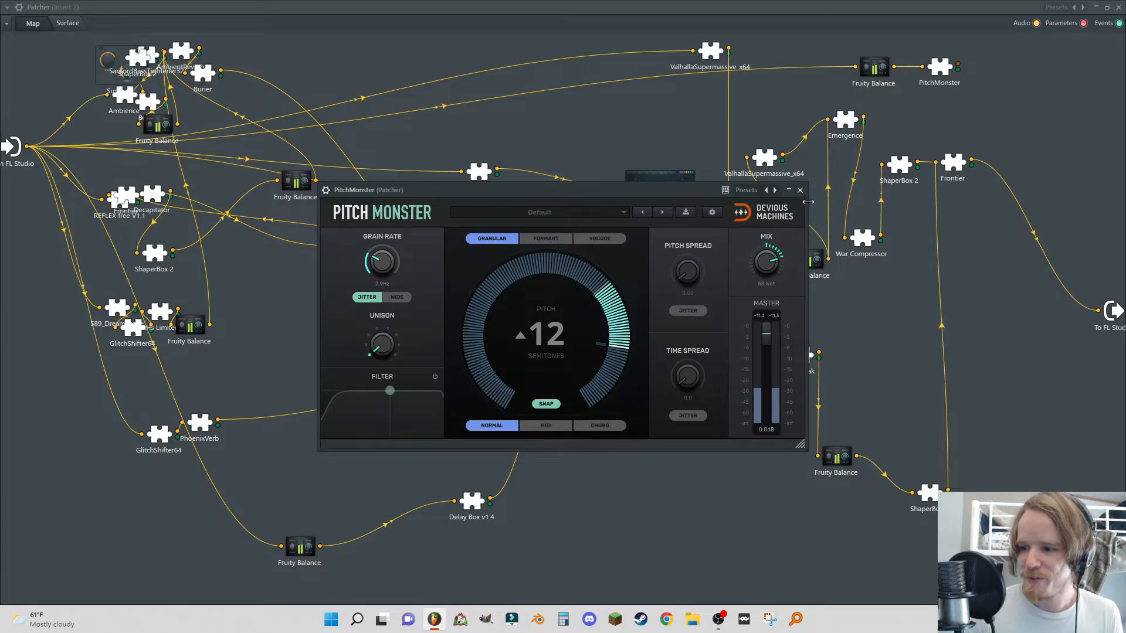
{"action": "left_click", "coordinate": [801, 190]}
- Add REFLEX free V1.1 after PitchMonster, route it to the FL Studio output, and close its window
{"action": "right_click", "coordinate": [1030, 66]}
{"action": "left_click", "coordinate": [1036, 74]}
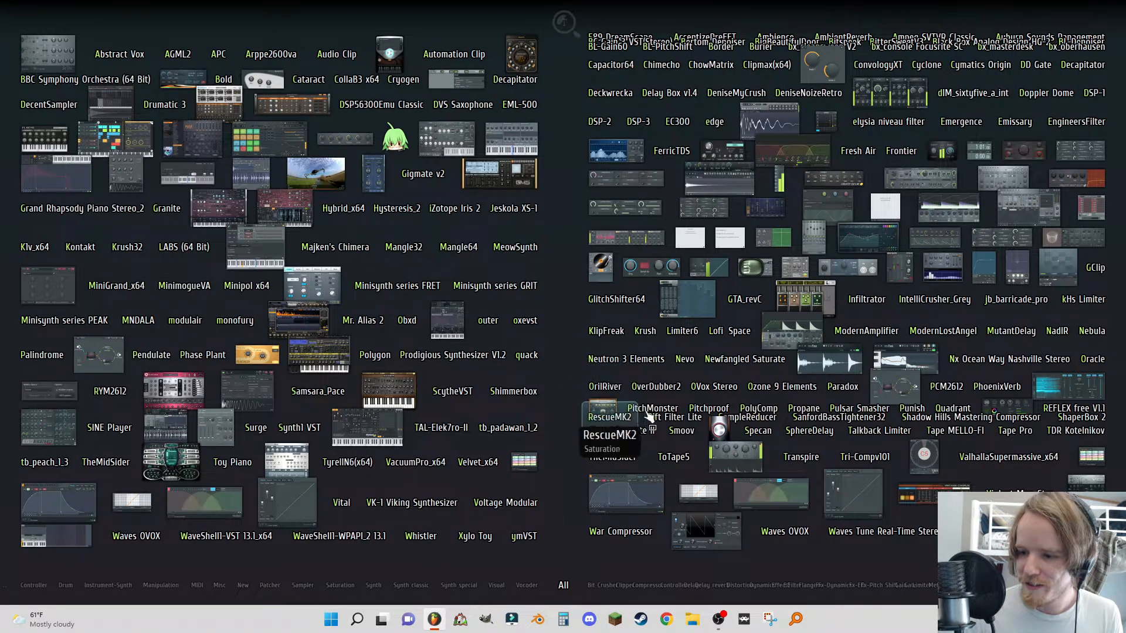
{"action": "left_click", "coordinate": [1070, 412]}
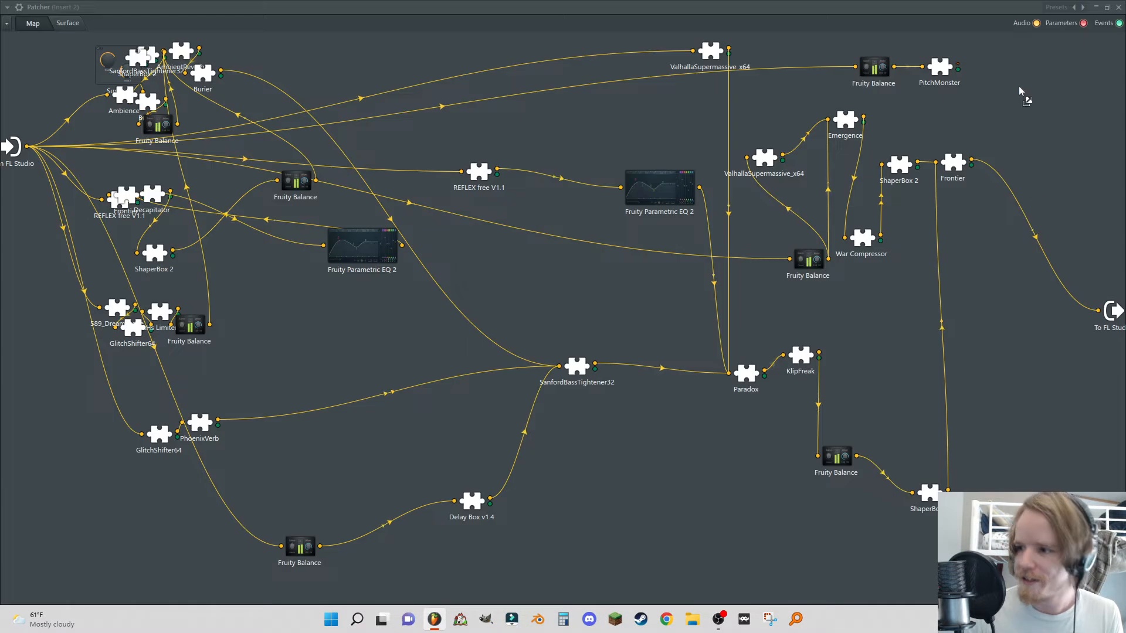
{"action": "left_click_drag", "start_coordinate": [958, 64], "coordinate": [1097, 310]}
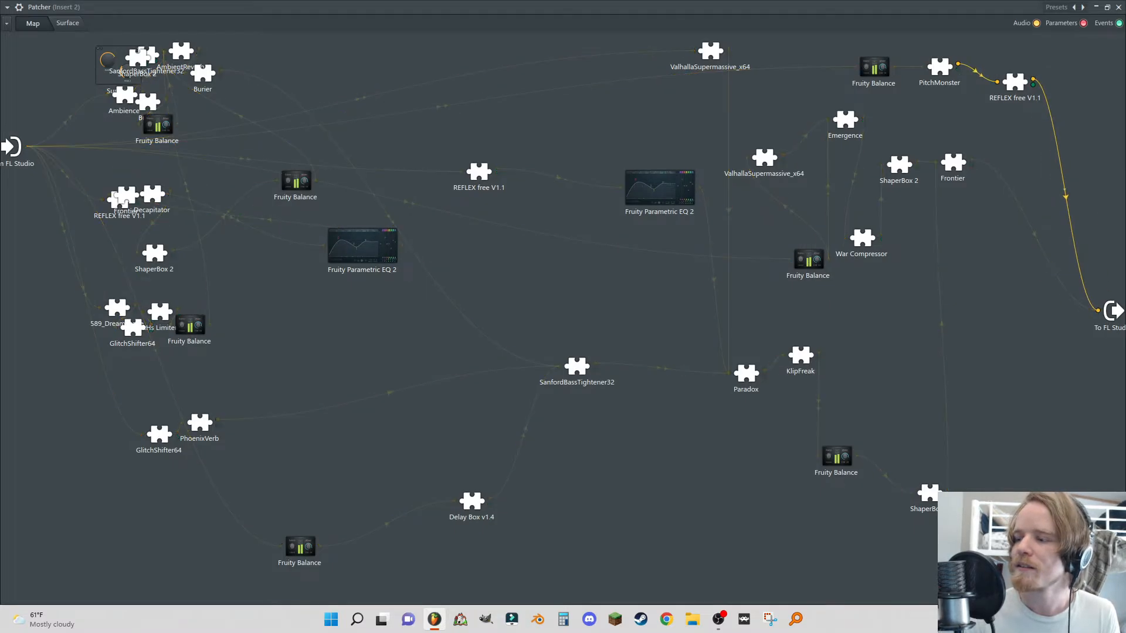
{"action": "left_click", "coordinate": [1016, 88]}
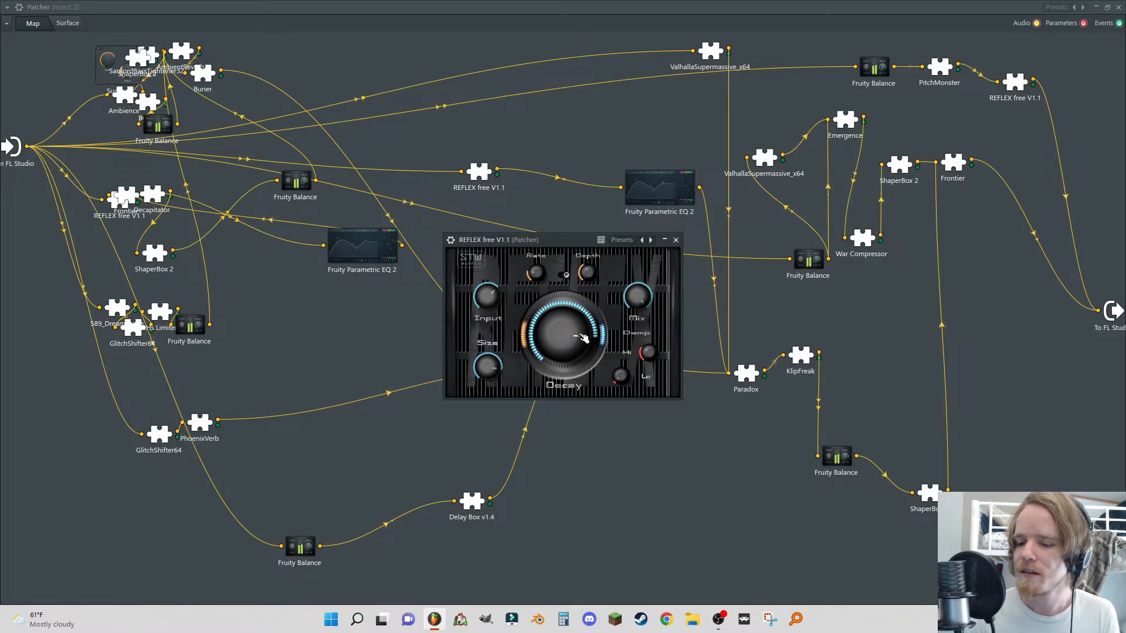
{"action": "left_click", "coordinate": [677, 240]}
- Rearrange the upper Fruity Balance, PitchMonster and REFLEX free V1.1 modules closer to the input side of the map
{"action": "left_click_drag", "start_coordinate": [874, 67], "coordinate": [837, 63]}
{"action": "left_click_drag", "start_coordinate": [949, 65], "coordinate": [916, 85]}
{"action": "left_click_drag", "start_coordinate": [1016, 83], "coordinate": [959, 66]}
- Set PitchMonster to a 100% wet mix, 1.2 Hz grain rate and about 292 ms time spread with jitter enabled, and close its window
{"action": "left_click", "coordinate": [917, 91]}
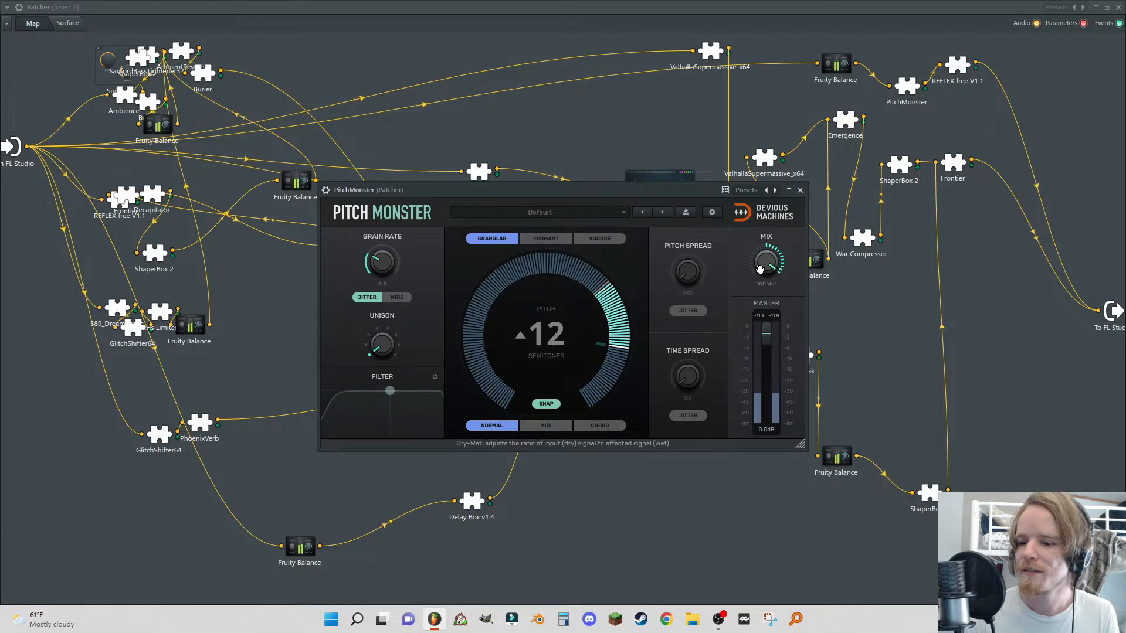
{"action": "left_click", "coordinate": [688, 415]}
{"action": "left_click_drag", "start_coordinate": [687, 376], "coordinate": [692, 374]}
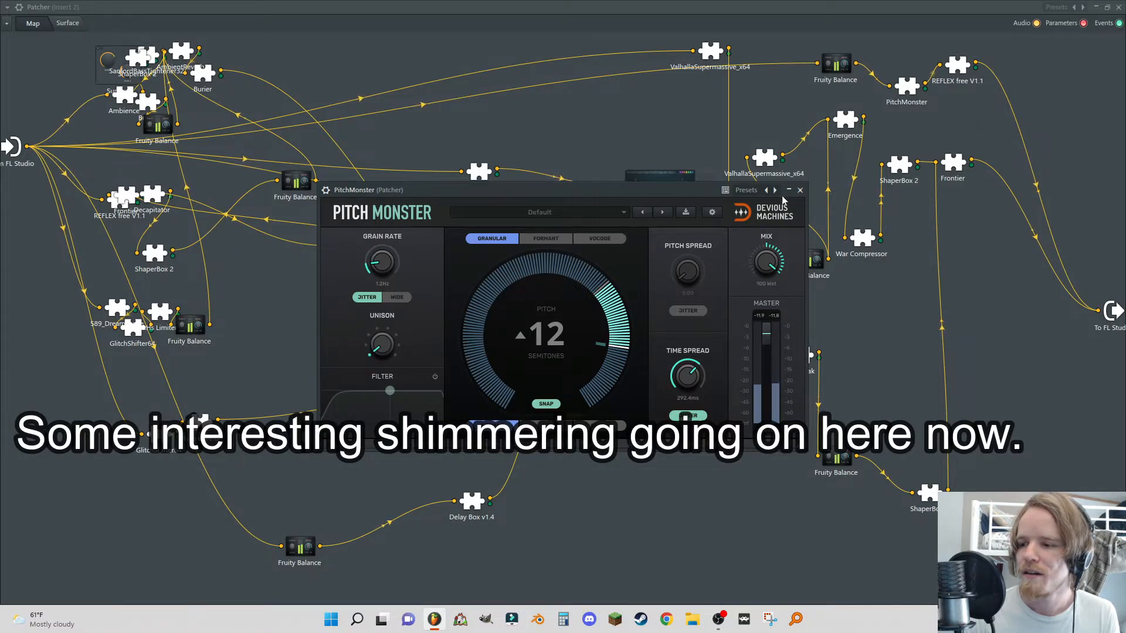
{"action": "left_click", "coordinate": [799, 190]}
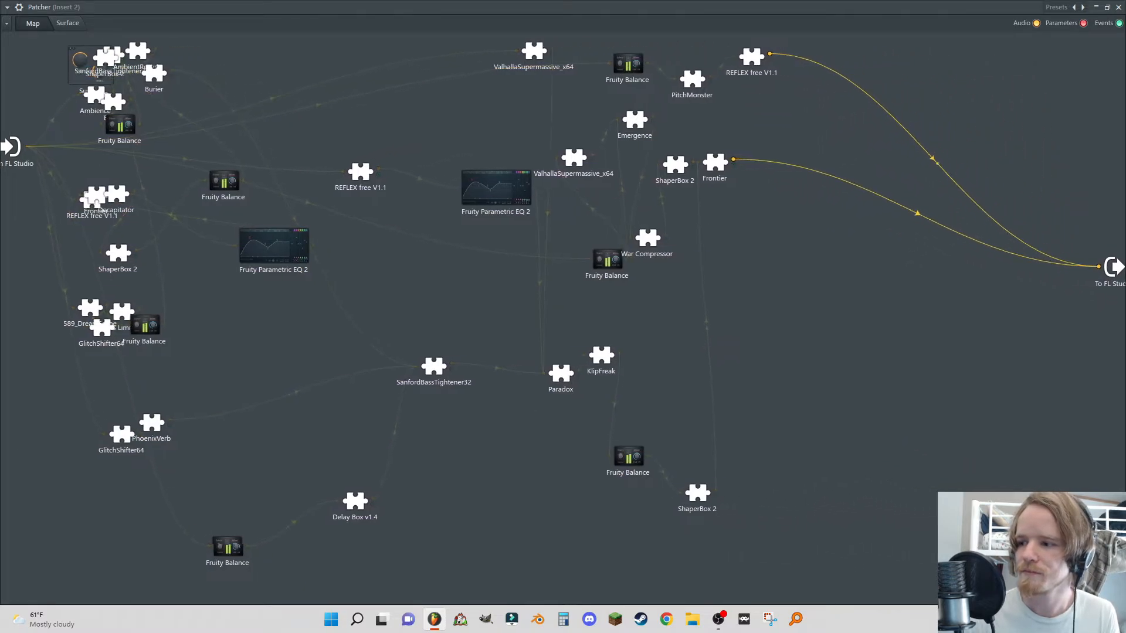
- Add FerricTDS before the FL Studio output, route Frontier and the upper REFLEX into it, and connect it to the output
{"action": "right_click", "coordinate": [789, 318]}
{"action": "left_click", "coordinate": [795, 326]}
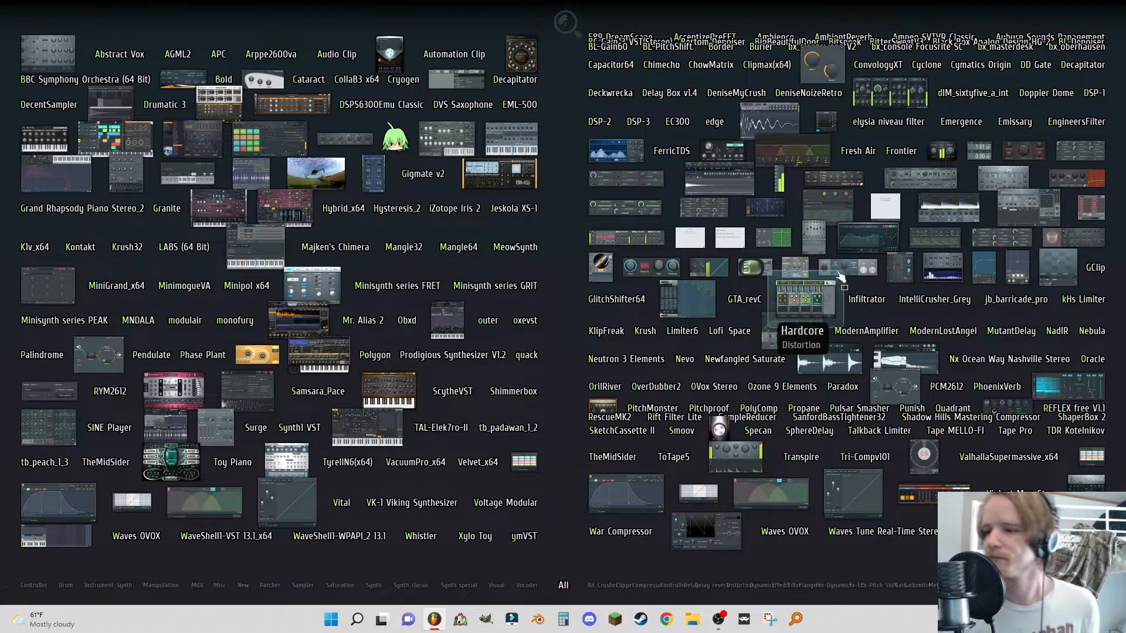
{"action": "left_click", "coordinate": [677, 156]}
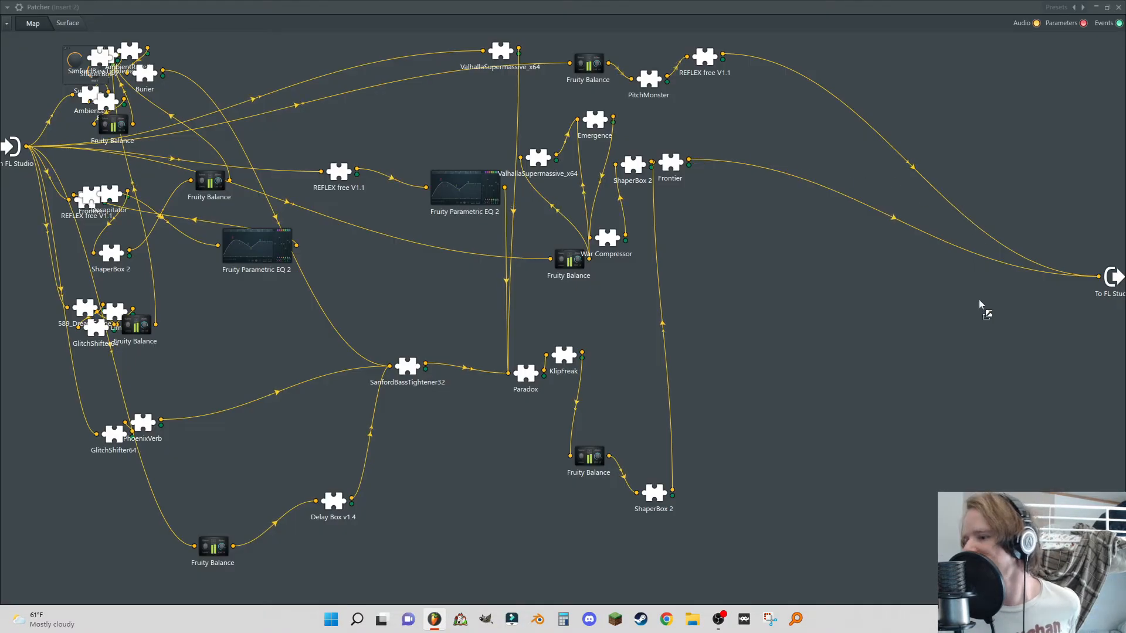
{"action": "left_click_drag", "start_coordinate": [1098, 277], "coordinate": [978, 224]}
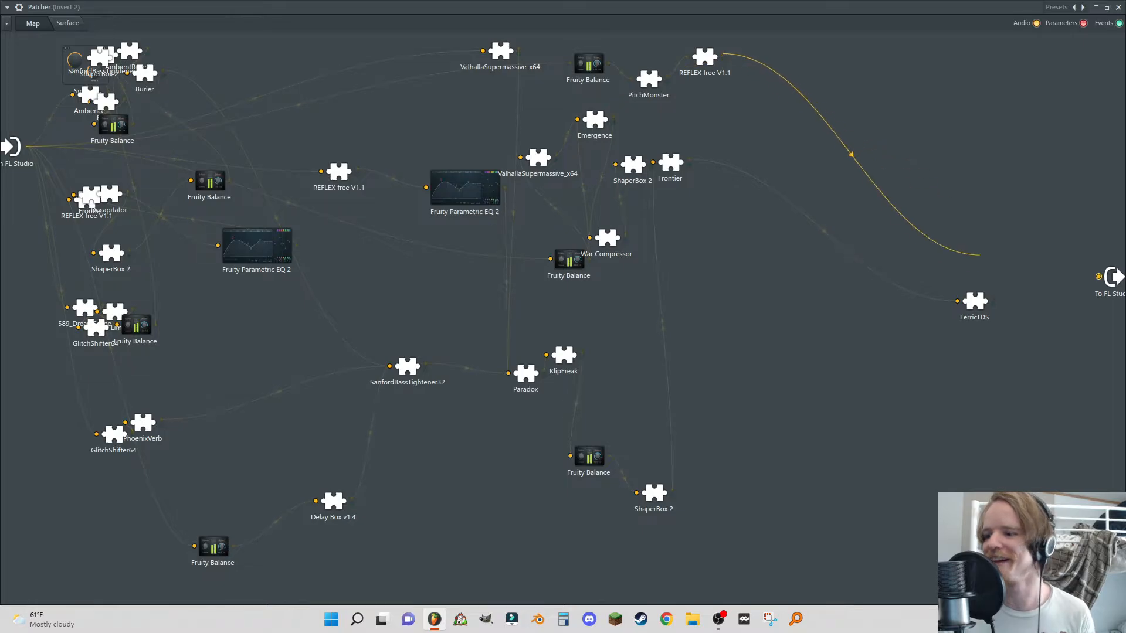
{"action": "left_click_drag", "start_coordinate": [957, 293], "coordinate": [1098, 277]}
- Raise the Saturation and Dynamics amounts in FerricTDS and close its window
{"action": "double_click", "coordinate": [974, 301]}
{"action": "left_click_drag", "start_coordinate": [677, 322], "coordinate": [677, 238]}
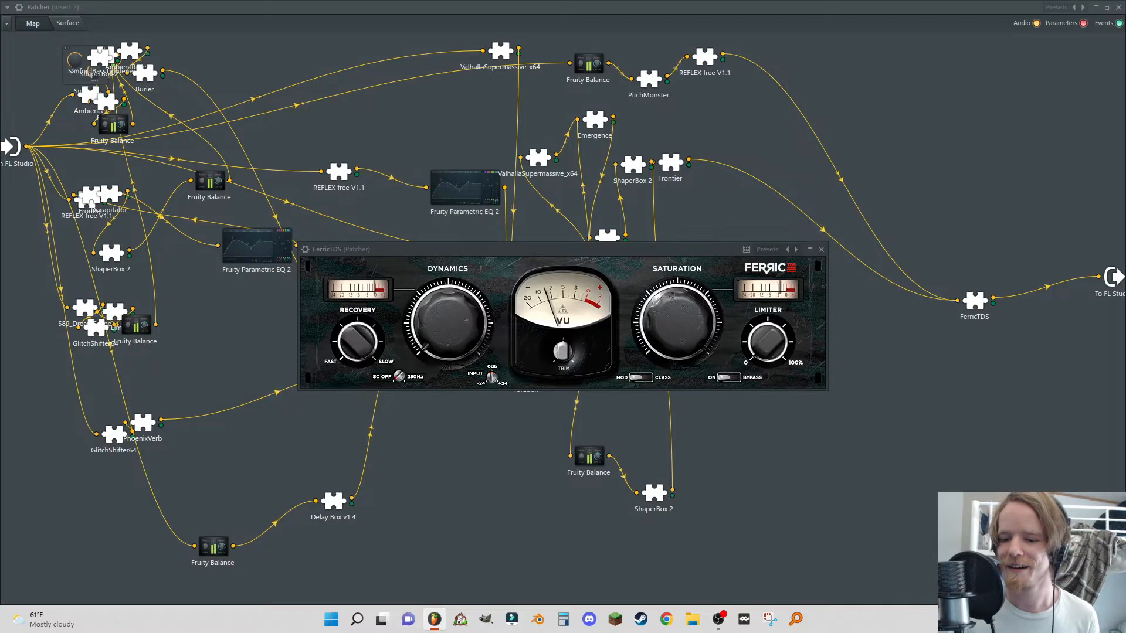
{"action": "left_click_drag", "start_coordinate": [448, 322], "coordinate": [448, 241]}
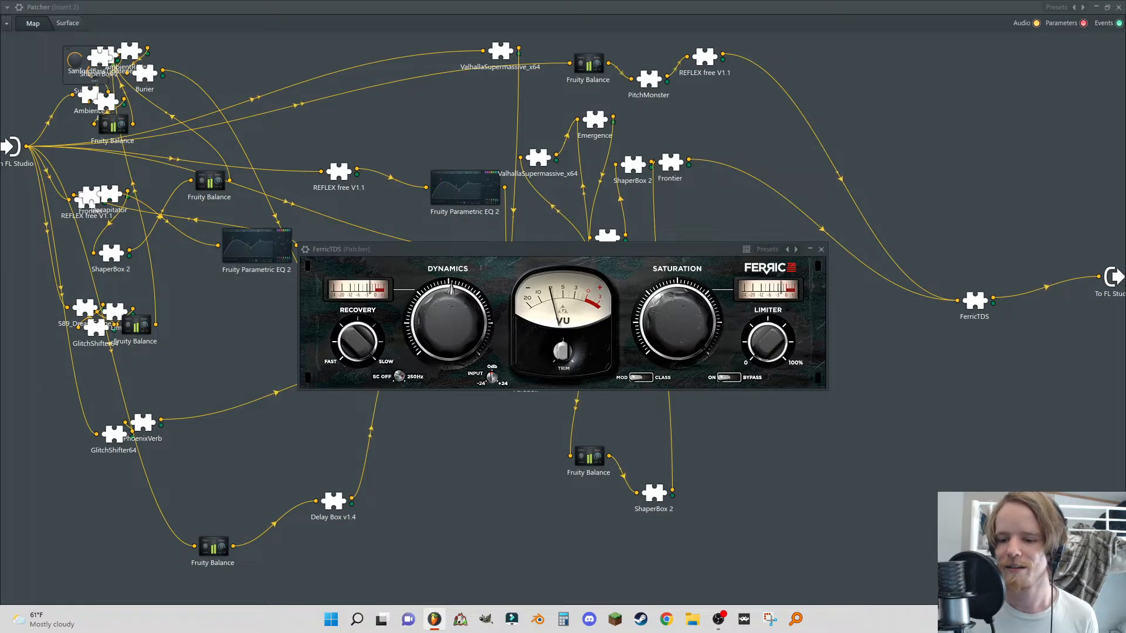
{"action": "left_click", "coordinate": [821, 249]}
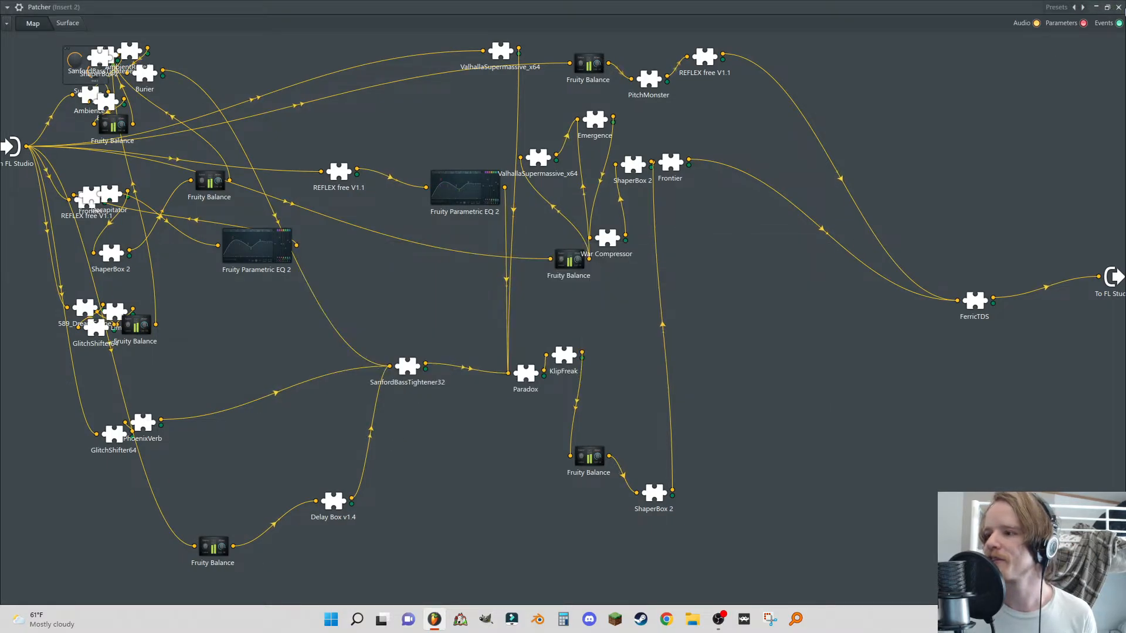
- Close Patcher and set the Master track's stereo separation to 100% merged
{"action": "left_click", "coordinate": [1119, 7]}
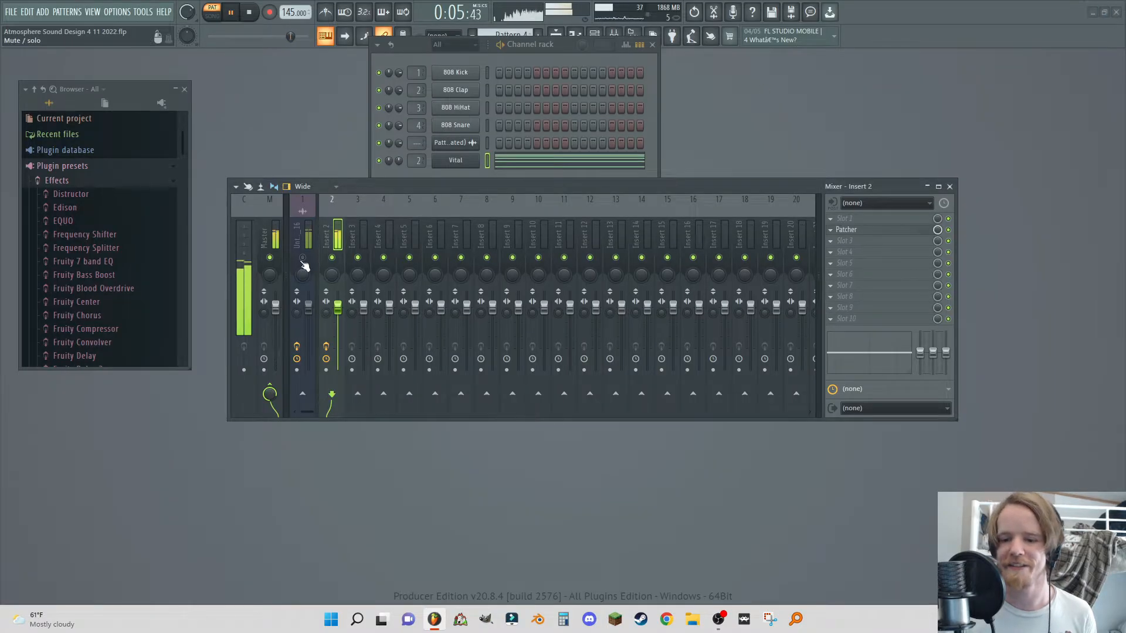
{"action": "left_click", "coordinate": [271, 234]}
{"action": "left_click_drag", "start_coordinate": [264, 315], "coordinate": [264, 255]}
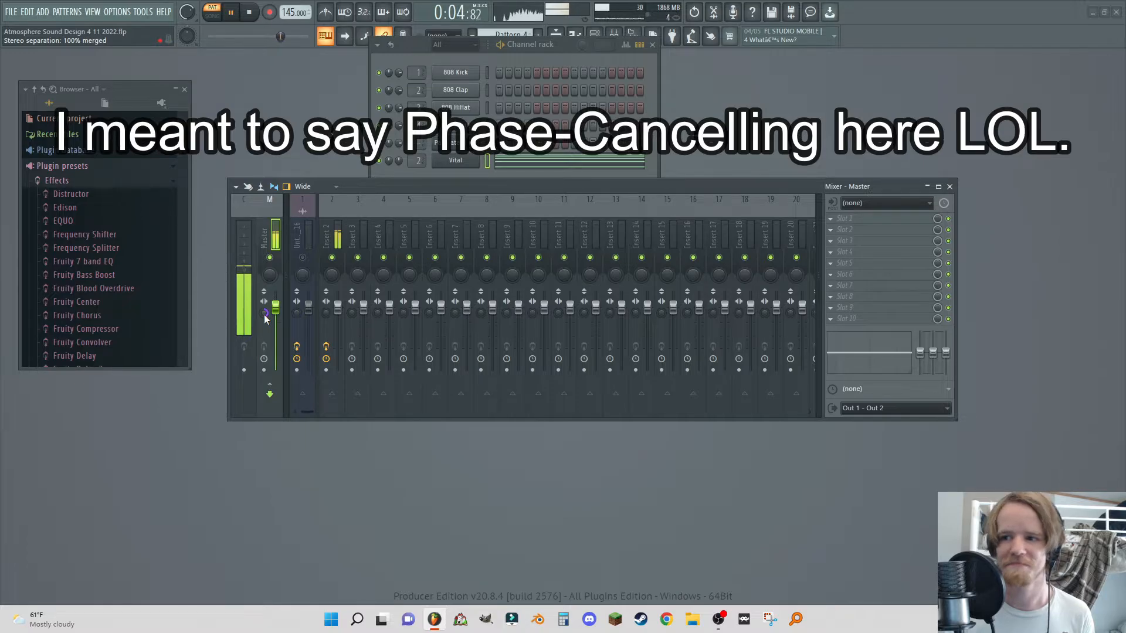
- Select mixer Insert 2 and adjust the oscillator 1 distortion amount in Vital
{"action": "left_click", "coordinate": [331, 236]}
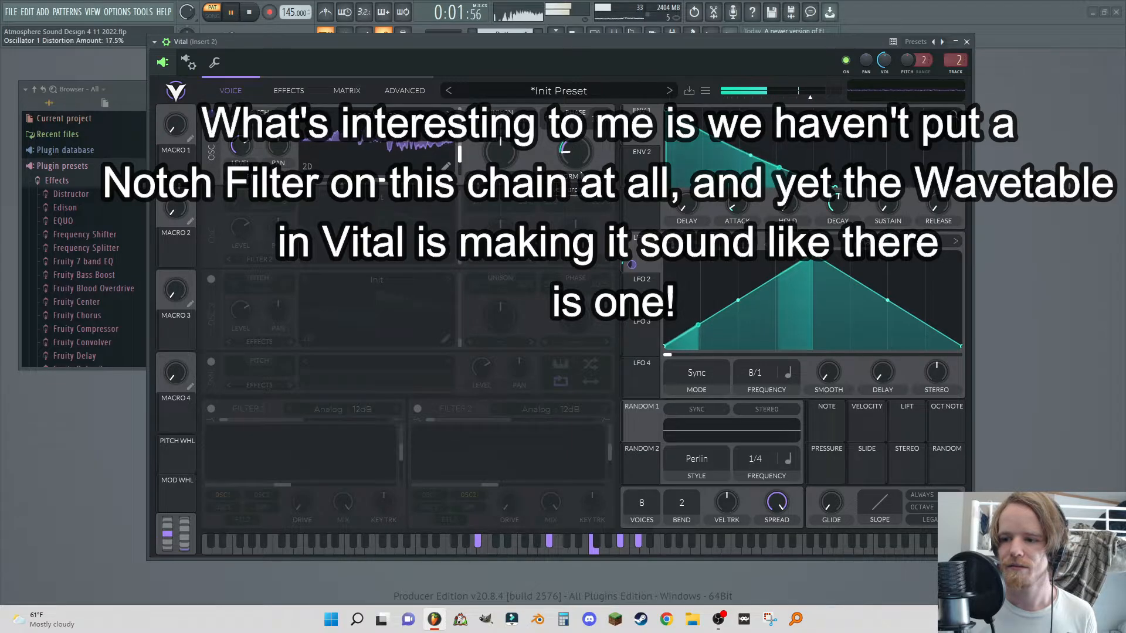
{"action": "left_click_drag", "start_coordinate": [580, 171], "coordinate": [562, 201]}
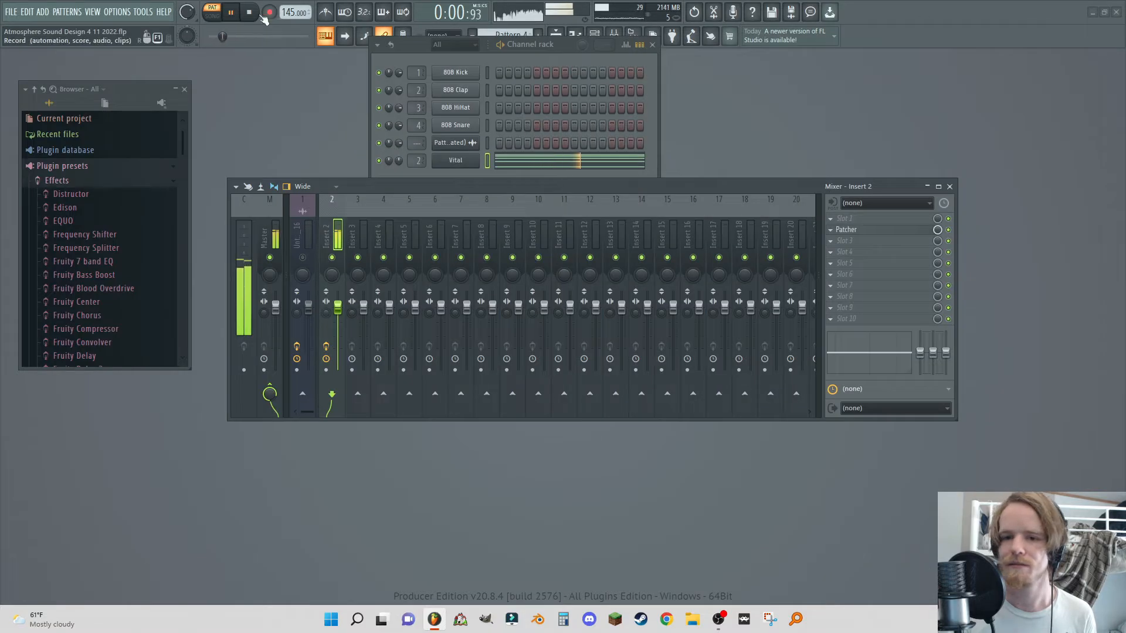
- Stop playback and replace the Vital channel's instrument with LABS (64 Bit)
{"action": "left_click", "coordinate": [250, 13]}
{"action": "right_click", "coordinate": [476, 158]}
{"action": "mouse_move", "coordinate": [493, 252]}
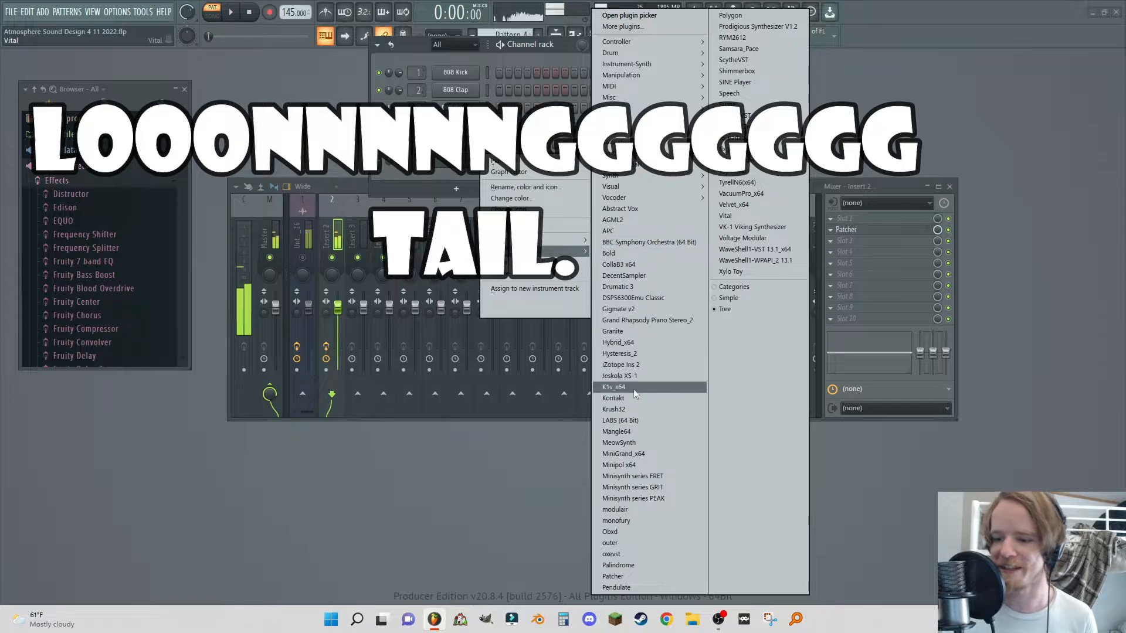
{"action": "left_click", "coordinate": [640, 431]}
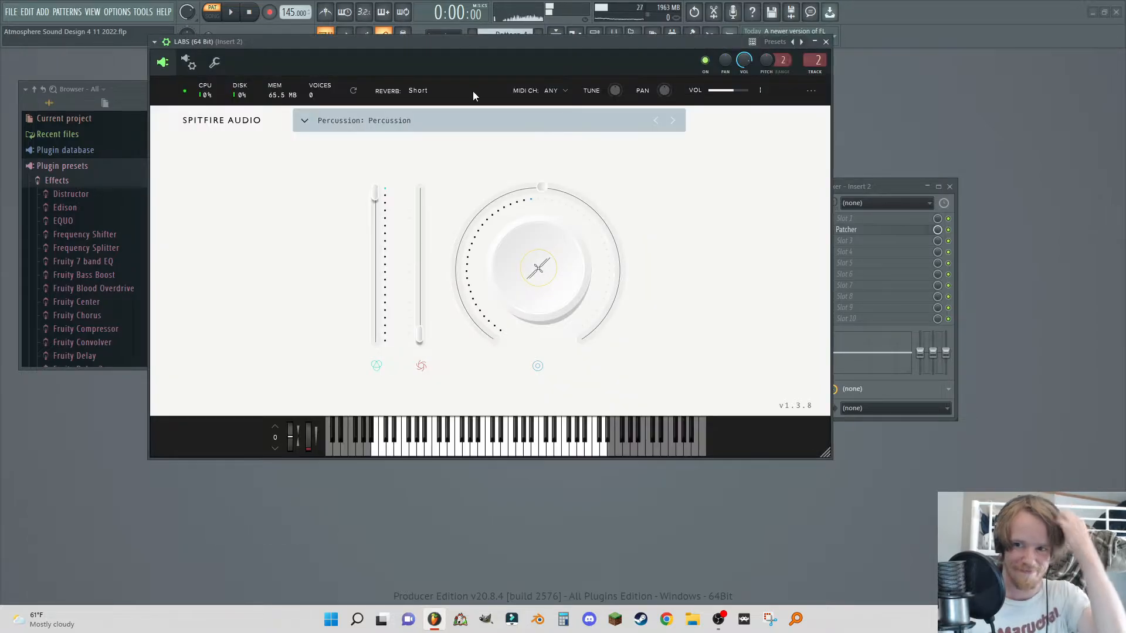
- Load the Soft Piano preset from the Piano category in LABS and close the instrument window
{"action": "left_click", "coordinate": [410, 120]}
{"action": "left_click", "coordinate": [351, 188]}
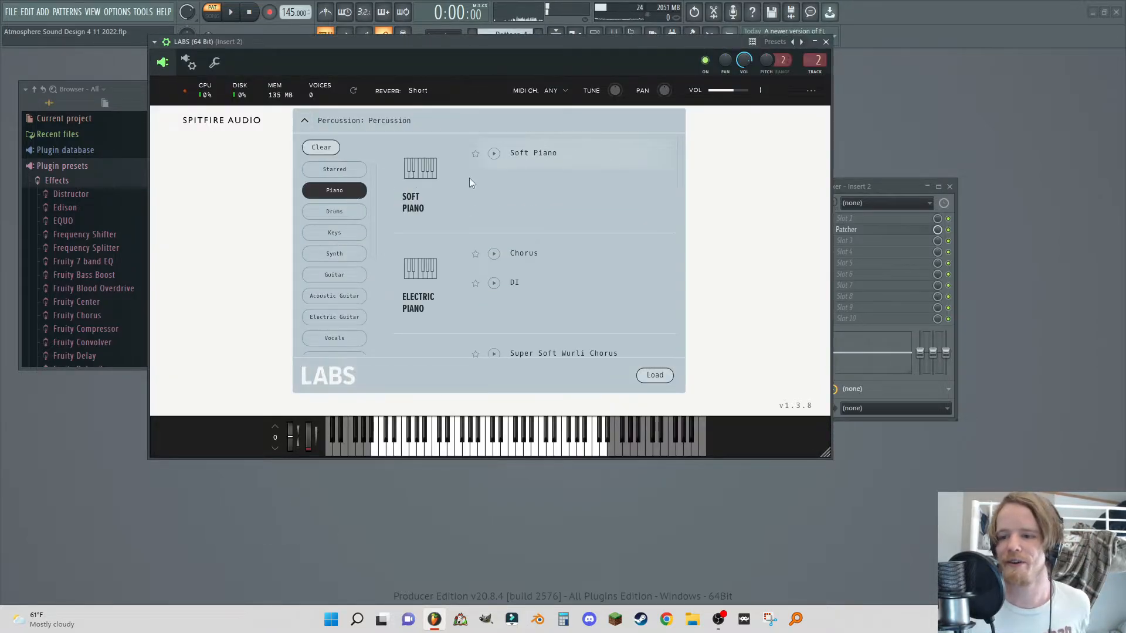
{"action": "left_click", "coordinate": [547, 162]}
{"action": "left_click", "coordinate": [831, 41]}
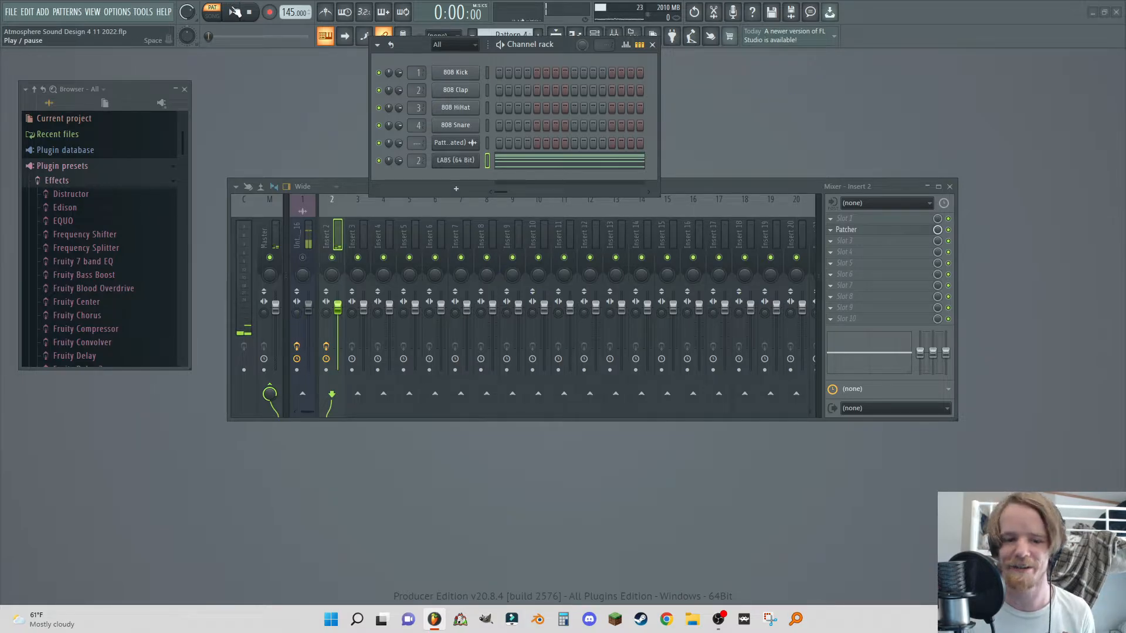
- Bypass Patcher, play the pattern, set the LABS channel volume to 82%, and re-enable Patcher
{"action": "left_click", "coordinate": [949, 231]}
{"action": "left_click", "coordinate": [231, 13]}
{"action": "left_click_drag", "start_coordinate": [393, 161], "coordinate": [392, 157]}
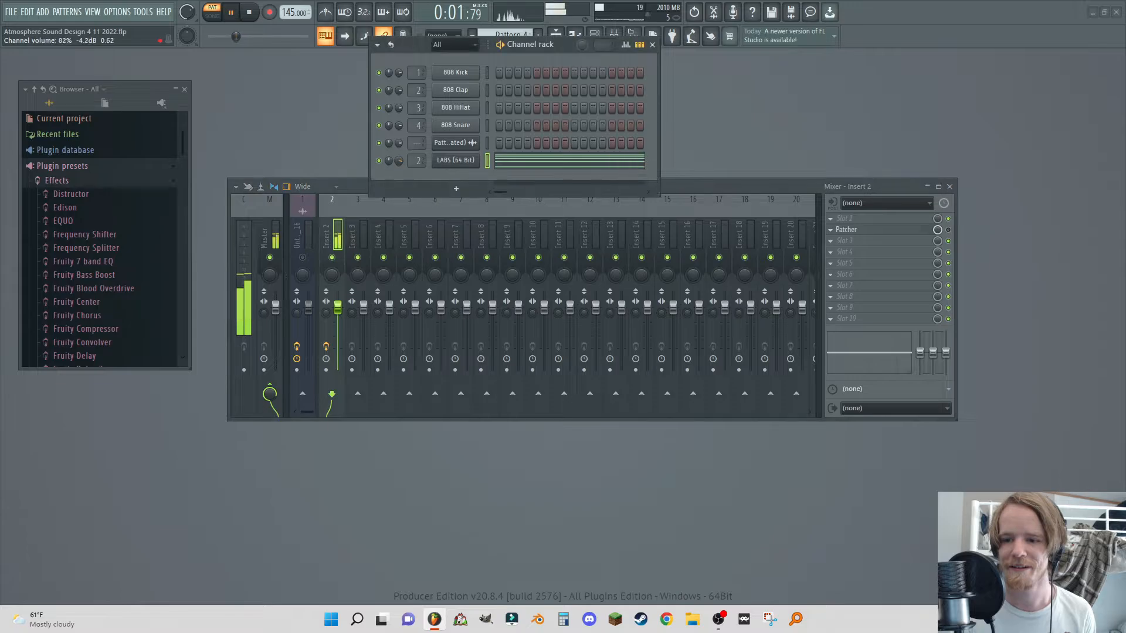
{"action": "left_click", "coordinate": [949, 230]}
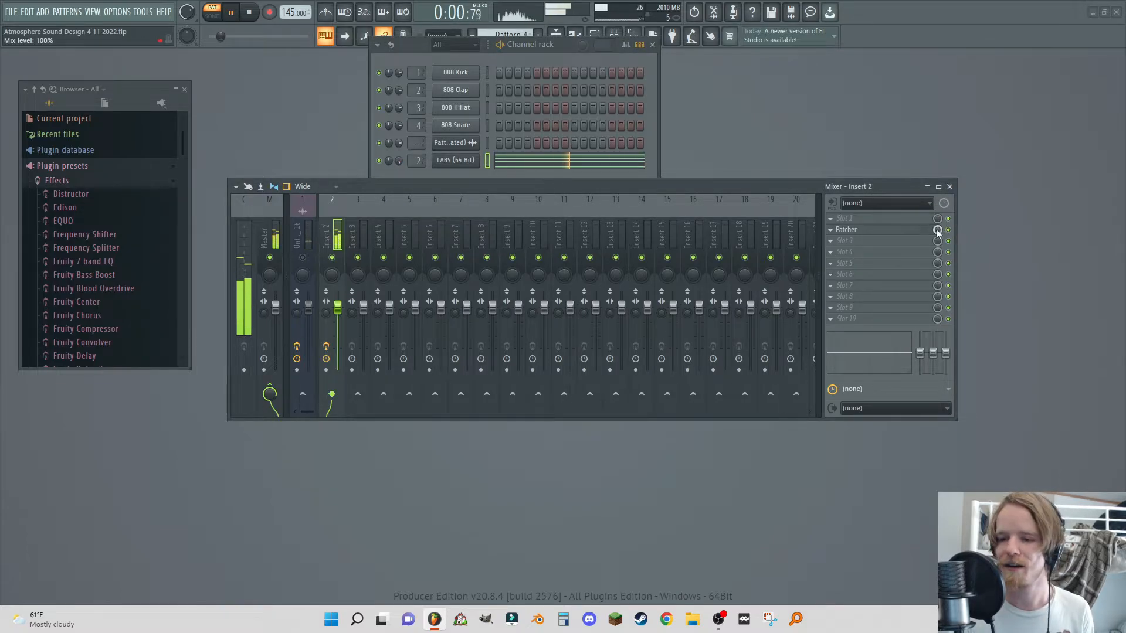
- Reopen Patcher, move FerricTDS closer to Frontier, and add Decapitator between FerricTDS and the FL Studio output
{"action": "left_click", "coordinate": [875, 233]}
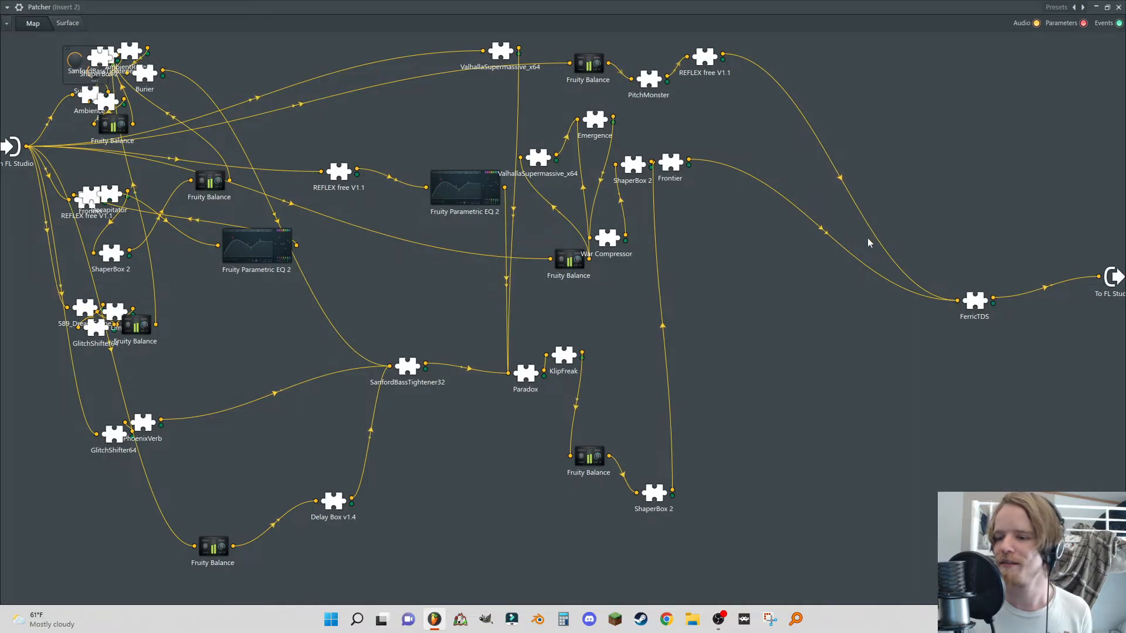
{"action": "left_click_drag", "start_coordinate": [974, 301], "coordinate": [767, 245]}
{"action": "right_click", "coordinate": [810, 123]}
{"action": "left_click", "coordinate": [815, 126]}
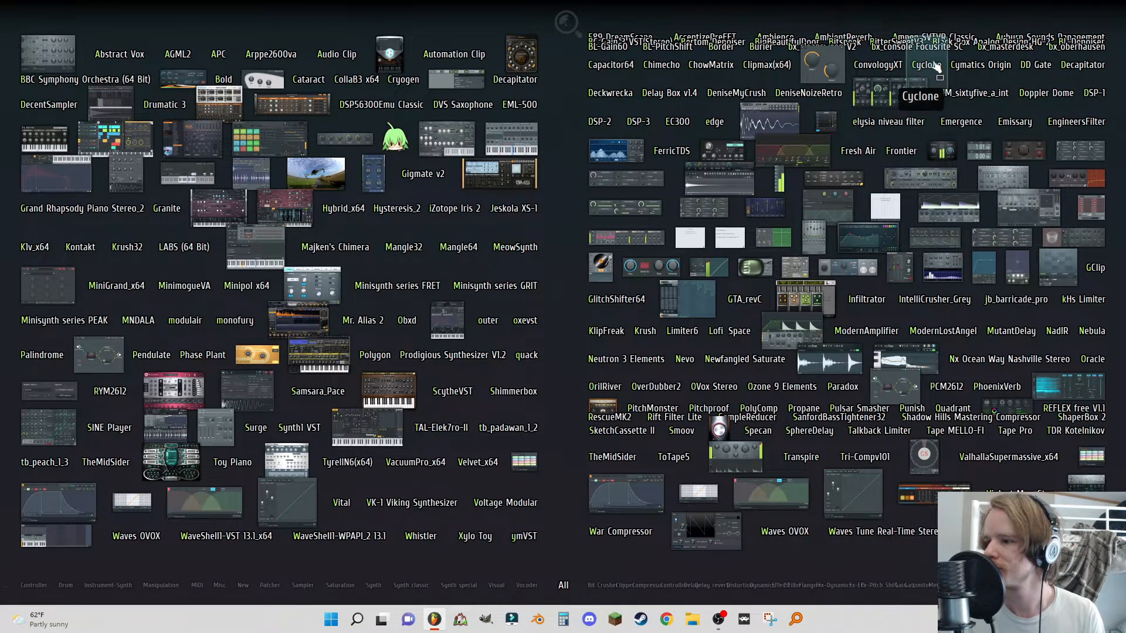
{"action": "left_click", "coordinate": [1068, 66]}
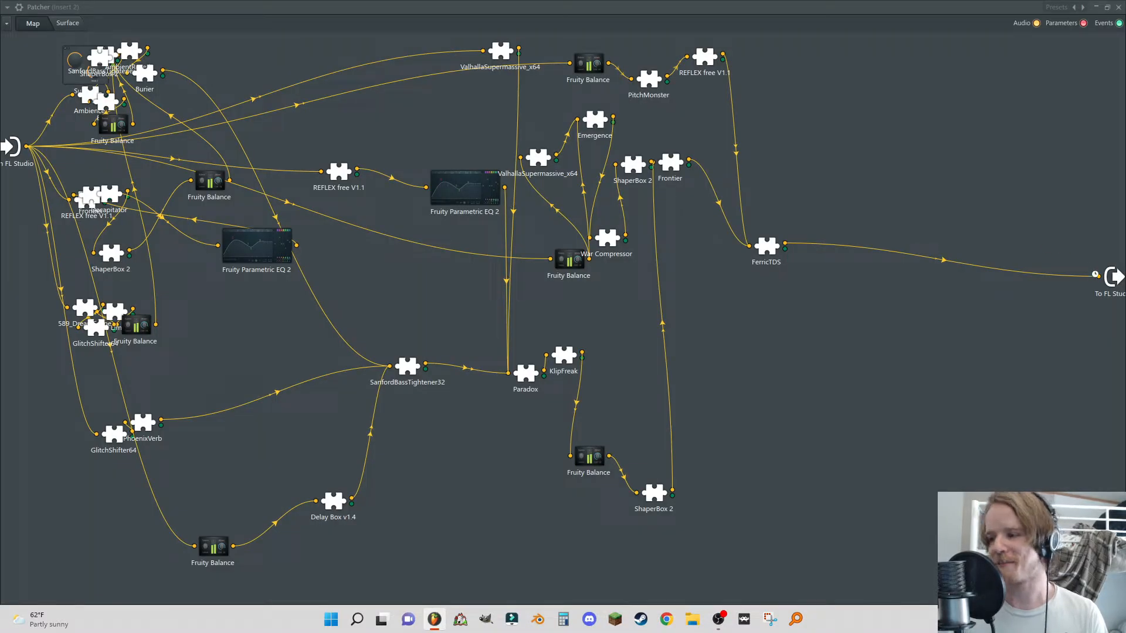
{"action": "left_click_drag", "start_coordinate": [1094, 274], "coordinate": [1068, 263]}
{"action": "left_click_drag", "start_coordinate": [845, 160], "coordinate": [915, 190]}
{"action": "left_click_drag", "start_coordinate": [929, 188], "coordinate": [940, 161]}
- Add Infiltrator between Decapitator and the FL Studio output, and dismiss its welcome message
{"action": "key", "text": "F8"}
{"action": "left_click", "coordinate": [867, 299]}
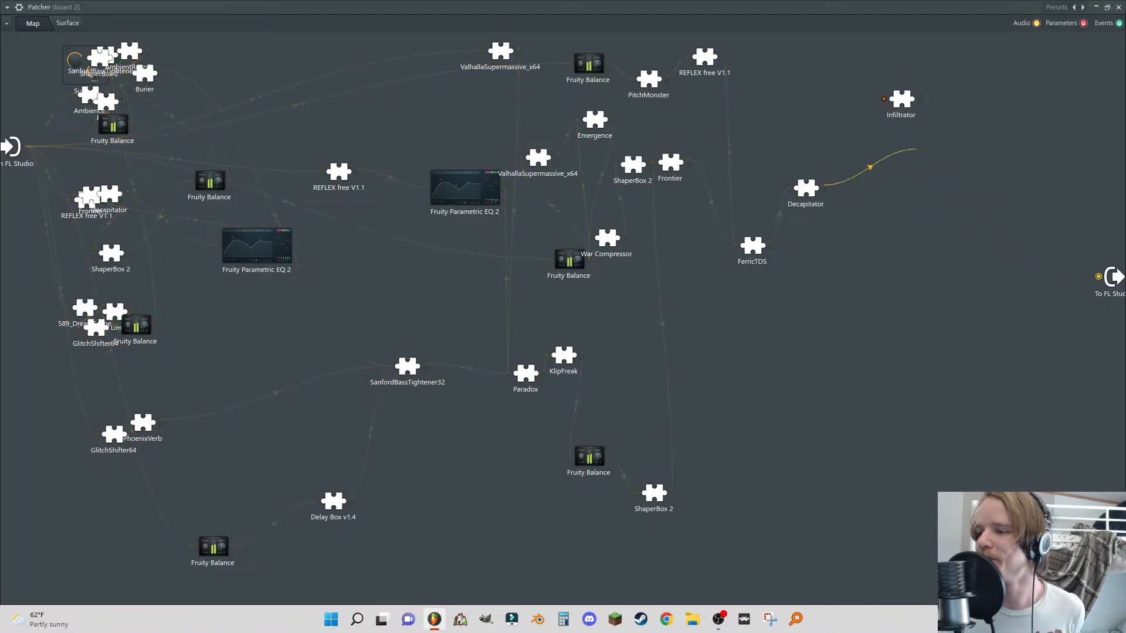
{"action": "left_click_drag", "start_coordinate": [883, 99], "coordinate": [1098, 277]}
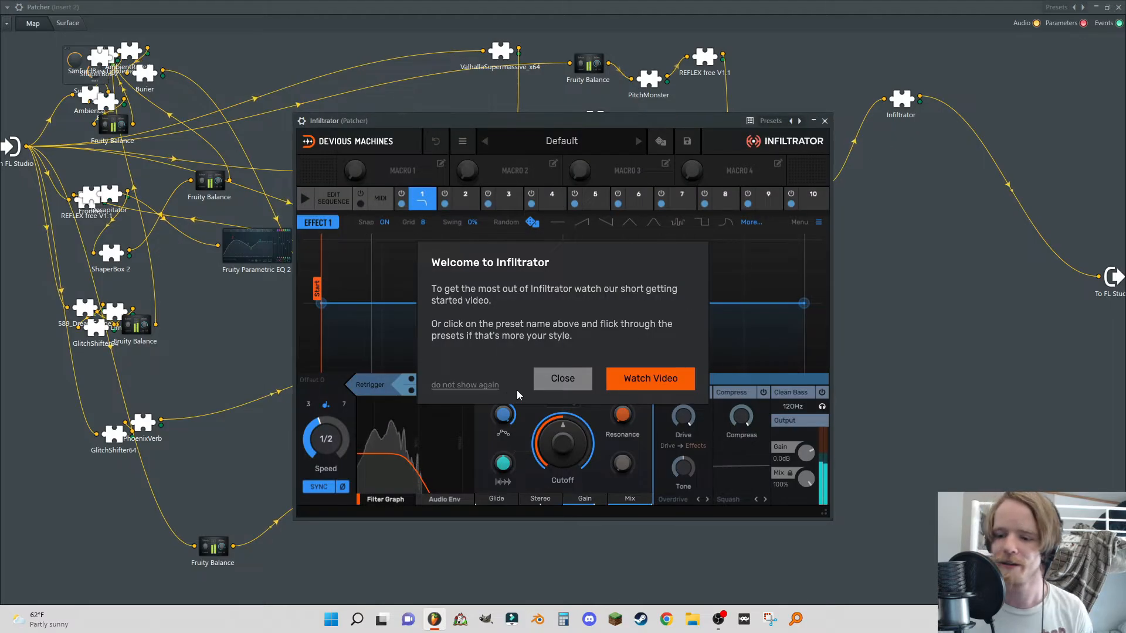
{"action": "left_click", "coordinate": [557, 377]}
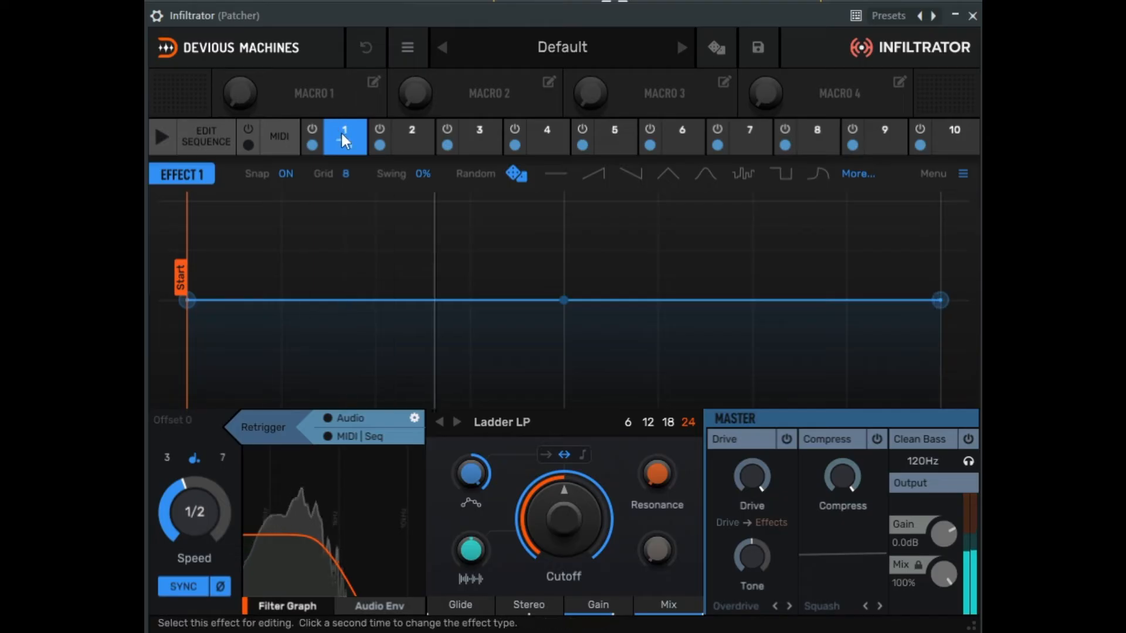
- Try the Ladder BP filter as Infiltrator's Effect 1 and pull the envelope's midpoint down
{"action": "left_click", "coordinate": [343, 135]}
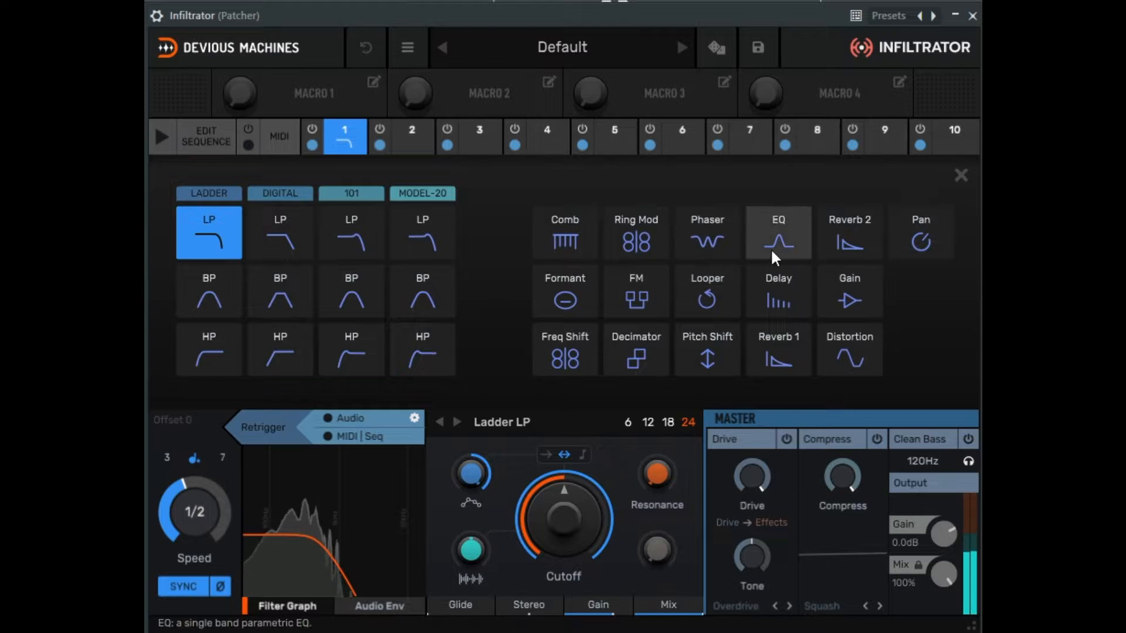
{"action": "left_click", "coordinate": [233, 283]}
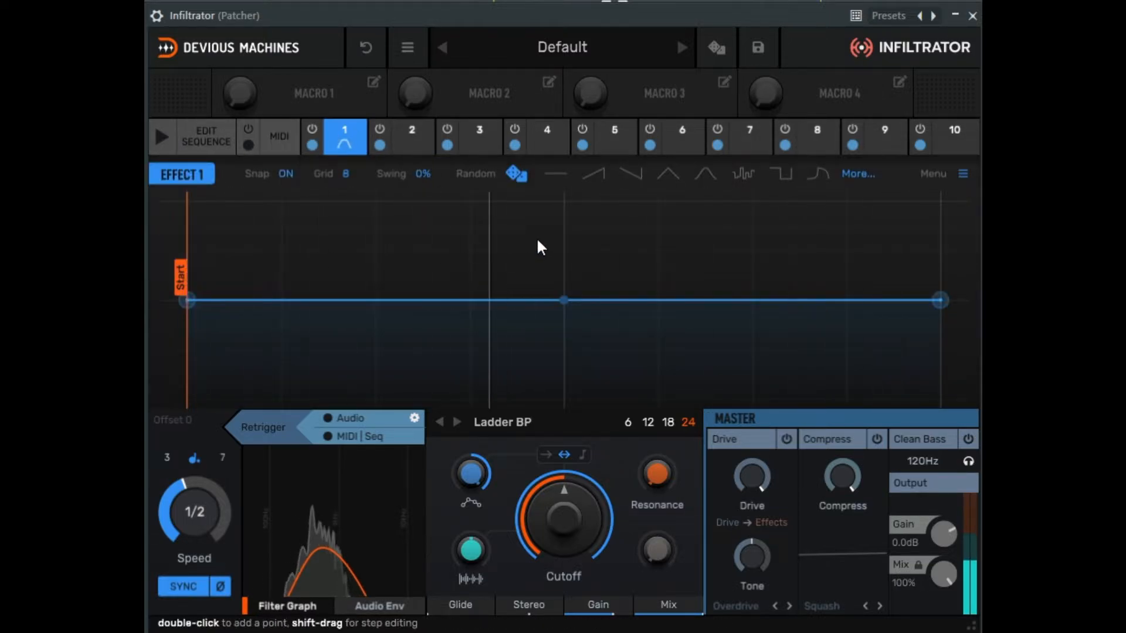
{"action": "left_click_drag", "start_coordinate": [561, 237], "coordinate": [564, 339]}
- Try Ladder LP with the envelope's midpoint raised above centre, and switch Effect 1 to Ladder HP
{"action": "left_click", "coordinate": [347, 140]}
{"action": "left_click", "coordinate": [199, 229]}
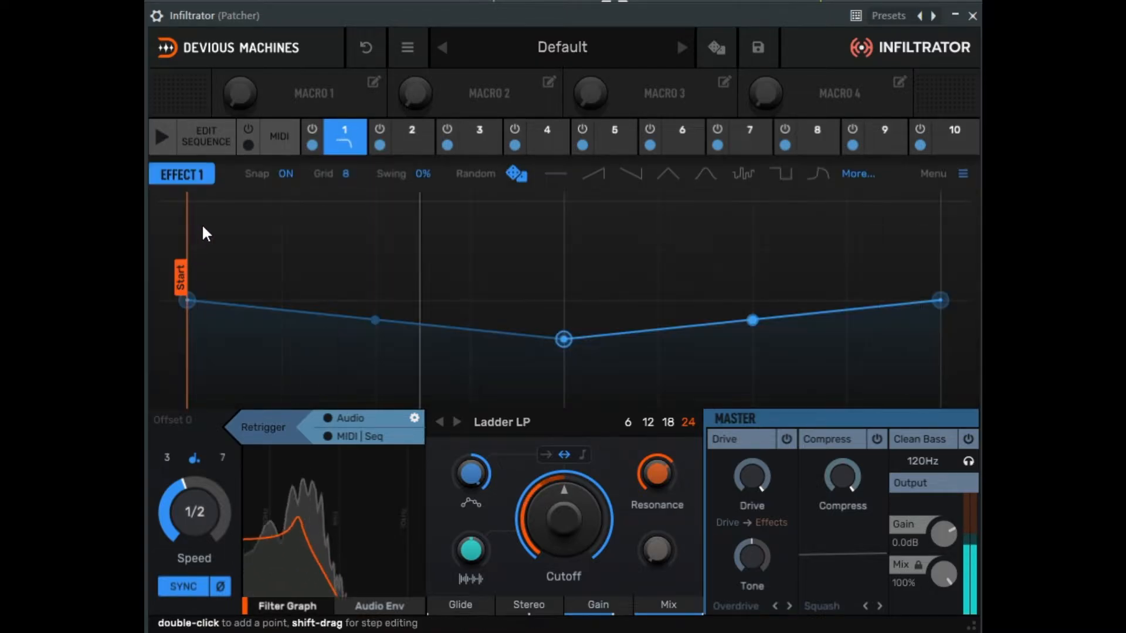
{"action": "left_click_drag", "start_coordinate": [563, 339], "coordinate": [564, 258]}
{"action": "left_click", "coordinate": [350, 137]}
{"action": "left_click", "coordinate": [230, 352]}
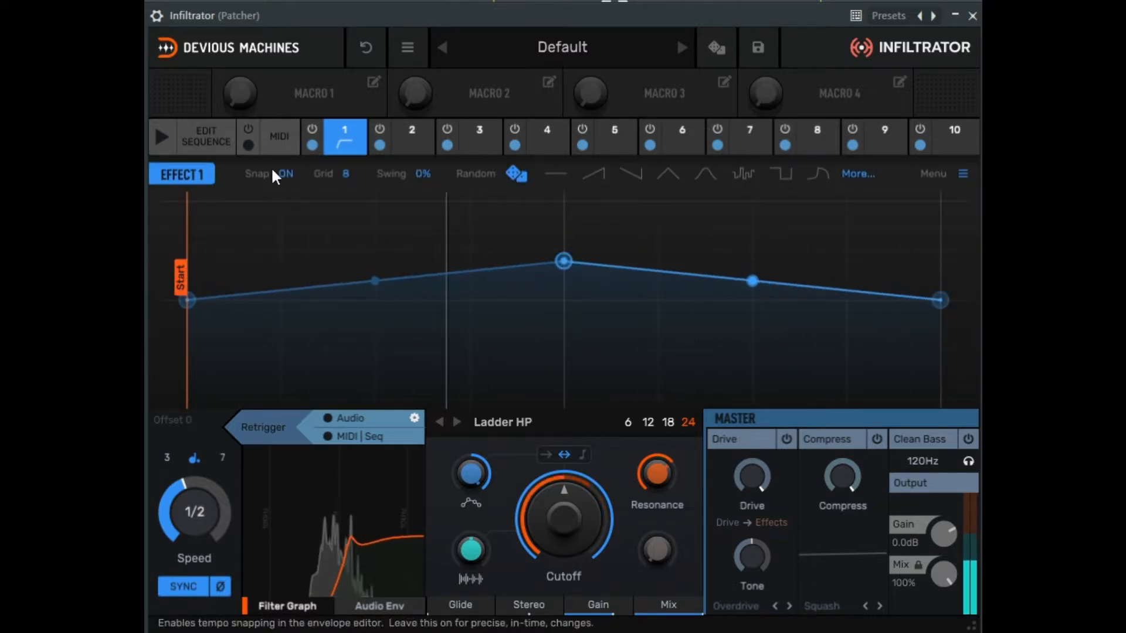
- Change Infiltrator's Effect 1 to Frequency Shift and flatten its envelope back to the centre line
{"action": "left_click", "coordinate": [348, 134]}
{"action": "left_click", "coordinate": [588, 366]}
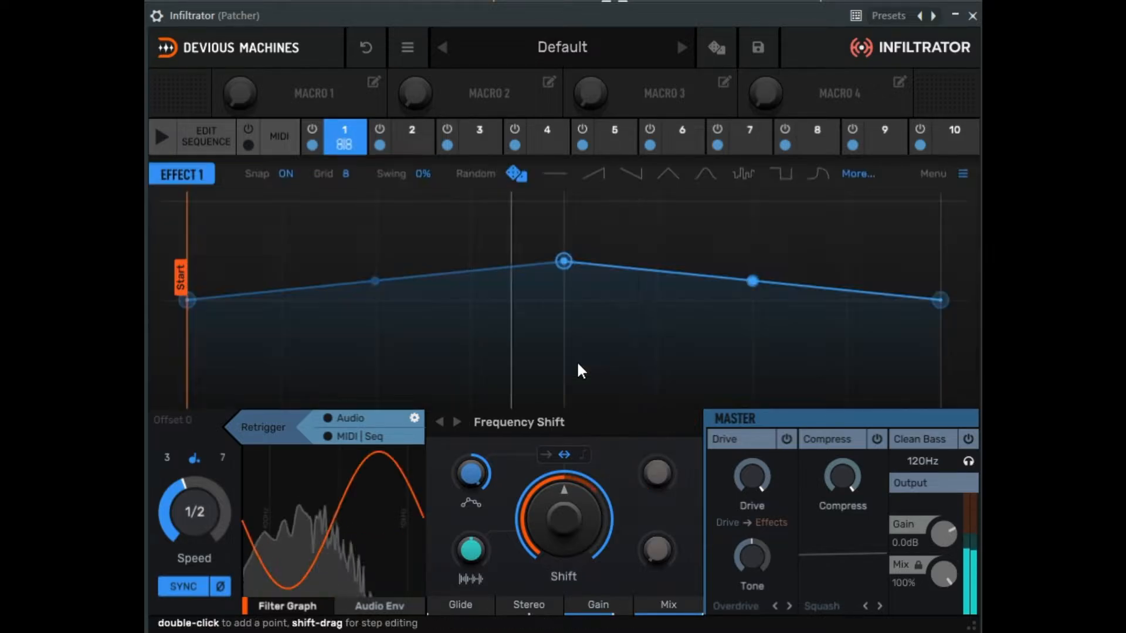
{"action": "left_click_drag", "start_coordinate": [563, 261], "coordinate": [563, 292]}
{"action": "left_click_drag", "start_coordinate": [375, 296], "coordinate": [375, 299]}
{"action": "left_click_drag", "start_coordinate": [753, 296], "coordinate": [753, 298]}
{"action": "mouse_move", "coordinate": [563, 292]}
{"action": "left_mouse_down"}
{"action": "mouse_move", "coordinate": [563, 201]}
{"action": "mouse_move", "coordinate": [563, 359]}
{"action": "mouse_move", "coordinate": [564, 300]}
{"action": "left_mouse_up"}
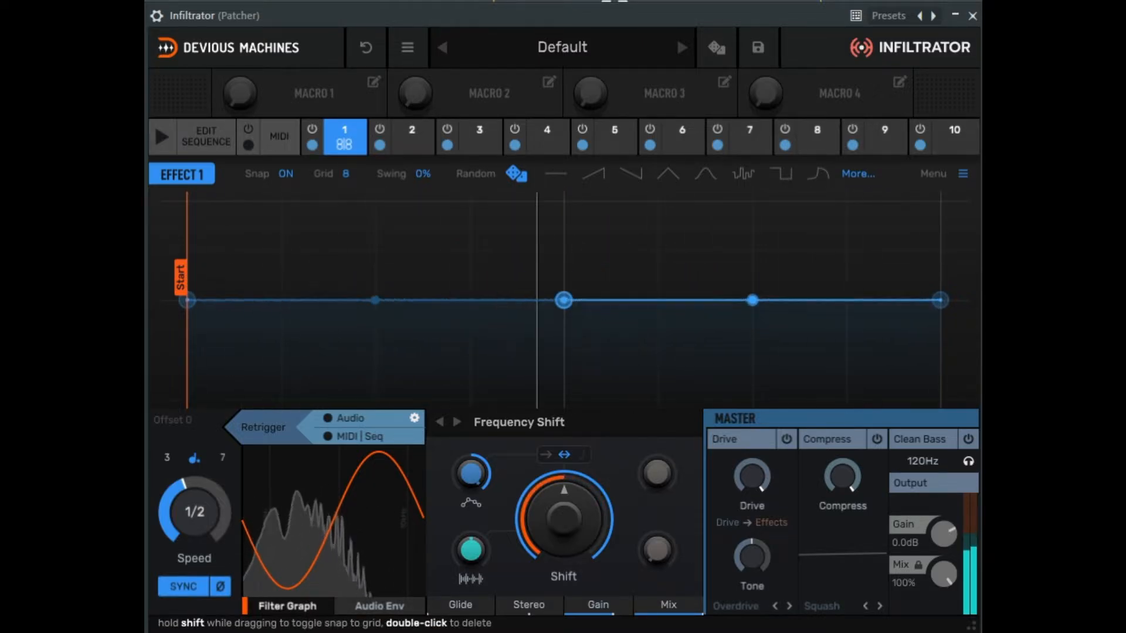
- Try FM as Infiltrator's Effect 1 with the envelope's midpoint pulled down near the floor
{"action": "left_click", "coordinate": [348, 139]}
{"action": "left_click", "coordinate": [641, 294]}
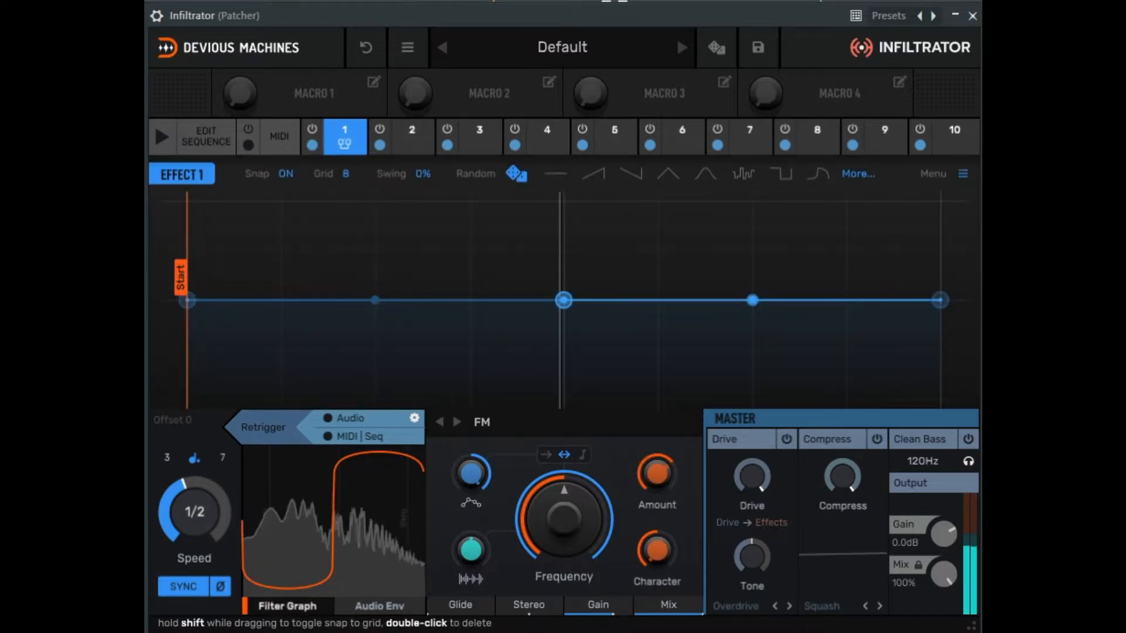
{"action": "left_click_drag", "start_coordinate": [564, 301], "coordinate": [564, 400]}
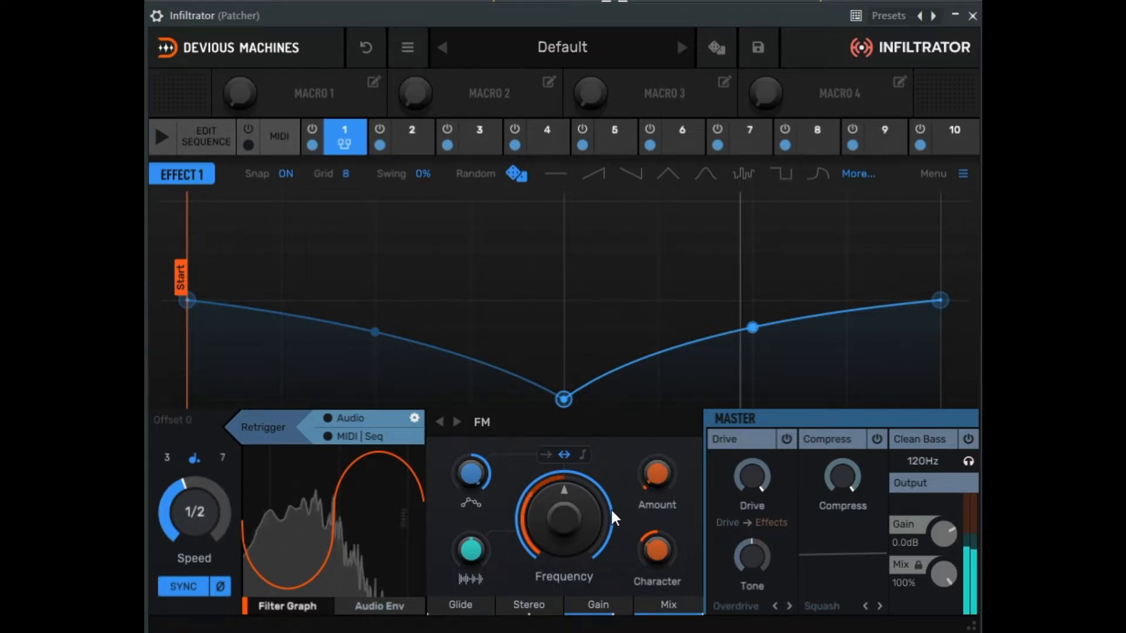
- Lower the FM effect's Frequency and Amount, and fine-tune its Character
{"action": "left_click_drag", "start_coordinate": [599, 517], "coordinate": [599, 551]}
{"action": "mouse_move", "coordinate": [657, 474]}
{"action": "left_mouse_down"}
{"action": "mouse_move", "coordinate": [657, 439]}
{"action": "mouse_move", "coordinate": [657, 481]}
{"action": "left_mouse_up"}
{"action": "left_click_drag", "start_coordinate": [586, 519], "coordinate": [586, 526]}
{"action": "left_click_drag", "start_coordinate": [657, 477], "coordinate": [657, 487]}
{"action": "mouse_move", "coordinate": [657, 549]}
{"action": "left_mouse_down"}
{"action": "mouse_move", "coordinate": [657, 498]}
{"action": "mouse_move", "coordinate": [657, 540]}
{"action": "left_mouse_up"}
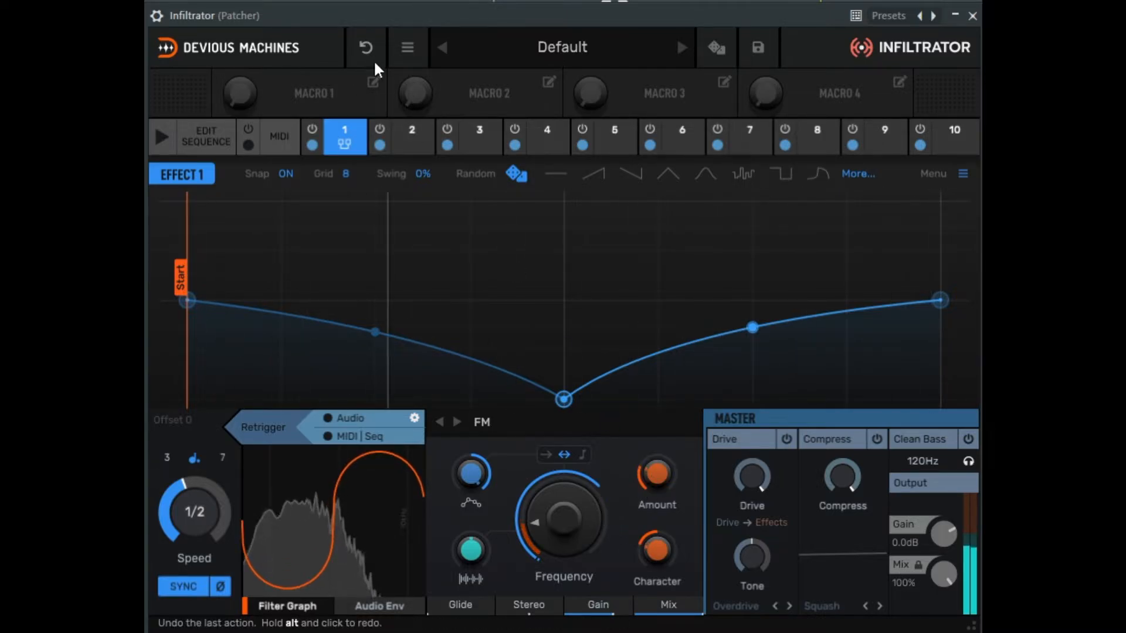
- Change Effect 1 to Gain and shape its envelope into a shallow dip with both ends raised above the midpoint
{"action": "left_click", "coordinate": [344, 129]}
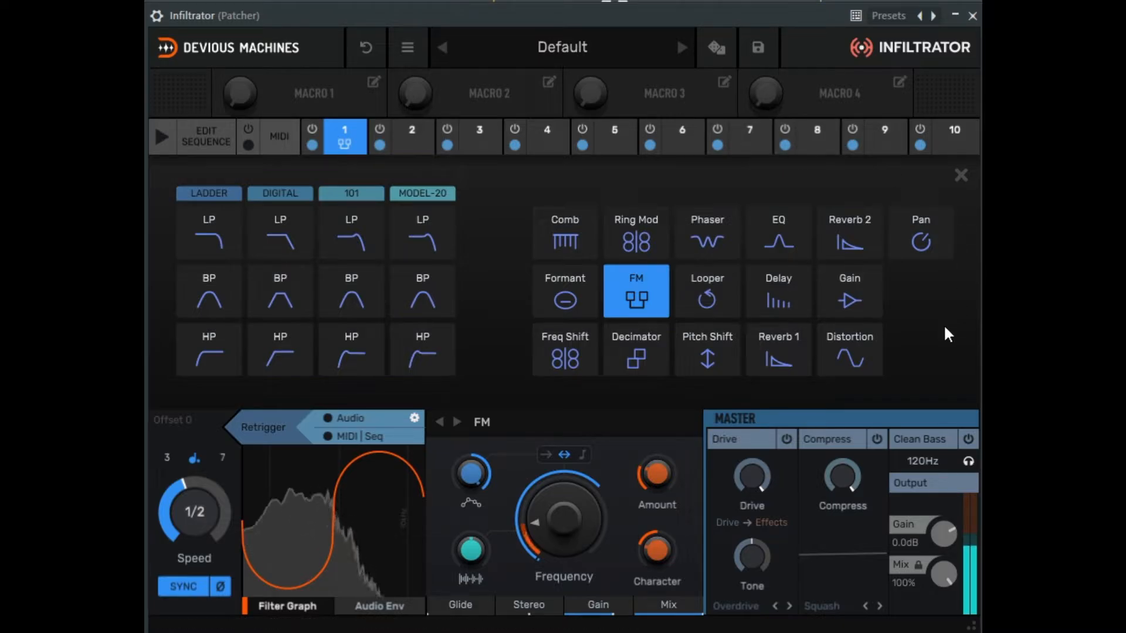
{"action": "left_click", "coordinate": [846, 276]}
{"action": "left_click_drag", "start_coordinate": [563, 397], "coordinate": [563, 273]}
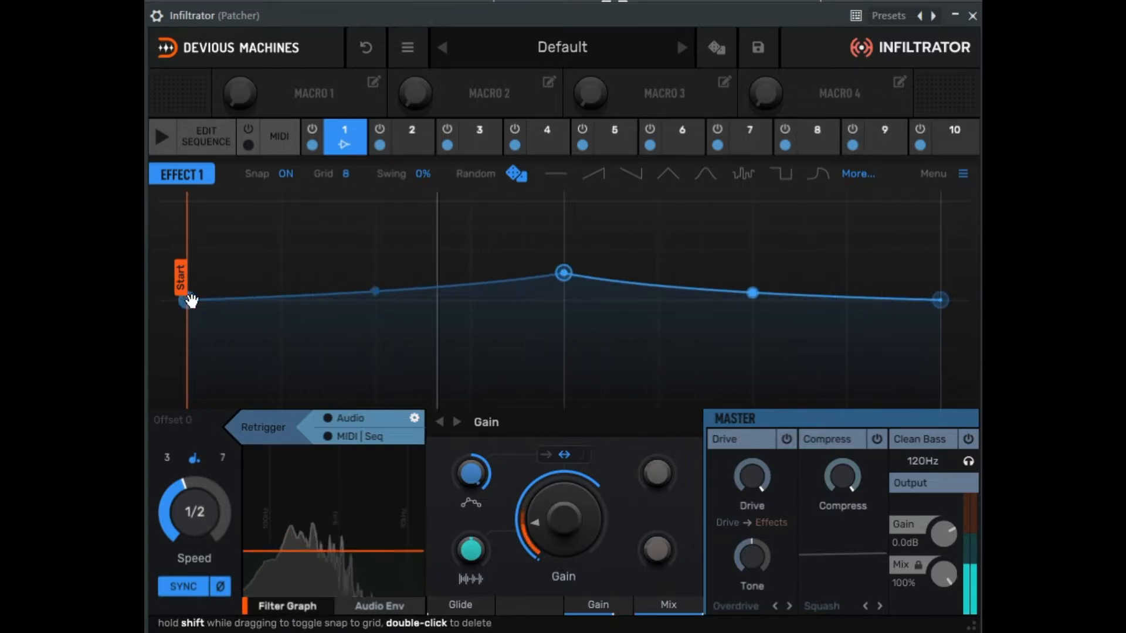
{"action": "left_click_drag", "start_coordinate": [194, 301], "coordinate": [192, 230]}
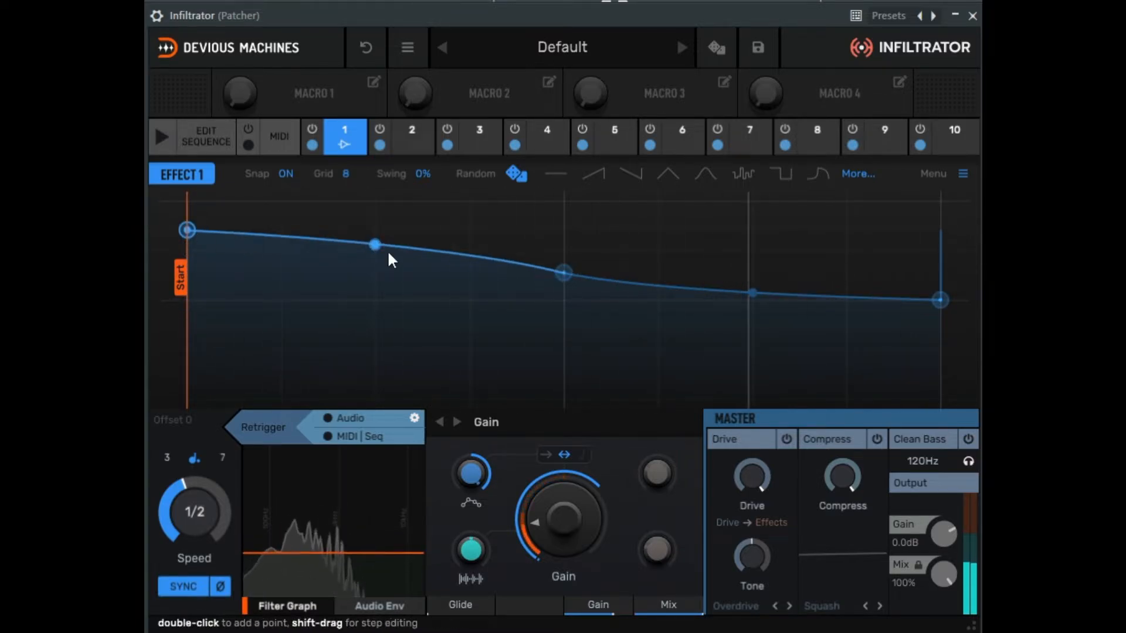
{"action": "left_click_drag", "start_coordinate": [375, 256], "coordinate": [398, 284]}
{"action": "left_click_drag", "start_coordinate": [940, 300], "coordinate": [940, 243]}
{"action": "left_click_drag", "start_coordinate": [756, 252], "coordinate": [753, 260]}
{"action": "right_click", "coordinate": [752, 260]}
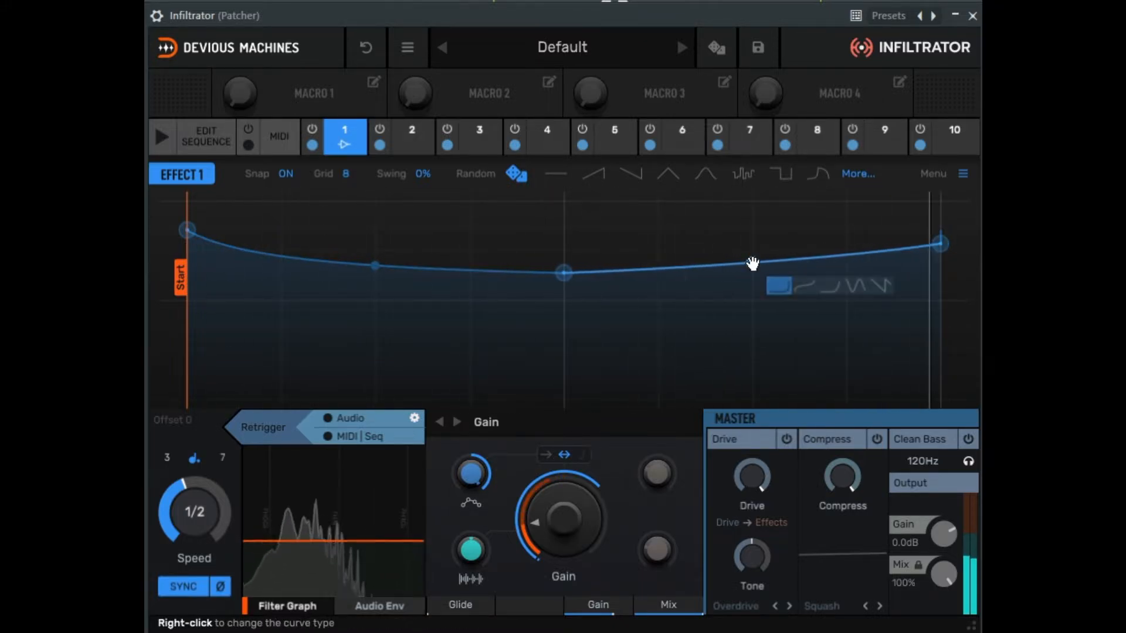
- Raise the Gain envelope's start and end points to the upper guide line and lift the midpoint slightly
{"action": "left_click_drag", "start_coordinate": [193, 231], "coordinate": [193, 202]}
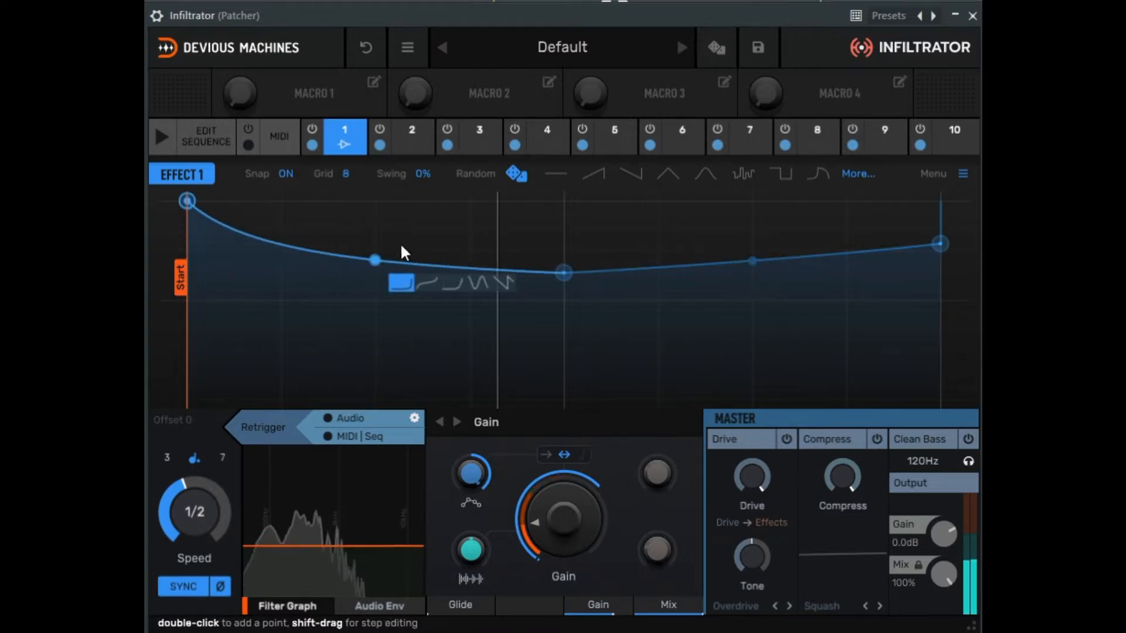
{"action": "left_click_drag", "start_coordinate": [948, 241], "coordinate": [950, 193]}
{"action": "left_click_drag", "start_coordinate": [563, 273], "coordinate": [545, 257]}
- Add an envelope point on each side of the midpoint and spread the two points outward around a narrow central dip
{"action": "double_click", "coordinate": [530, 253]}
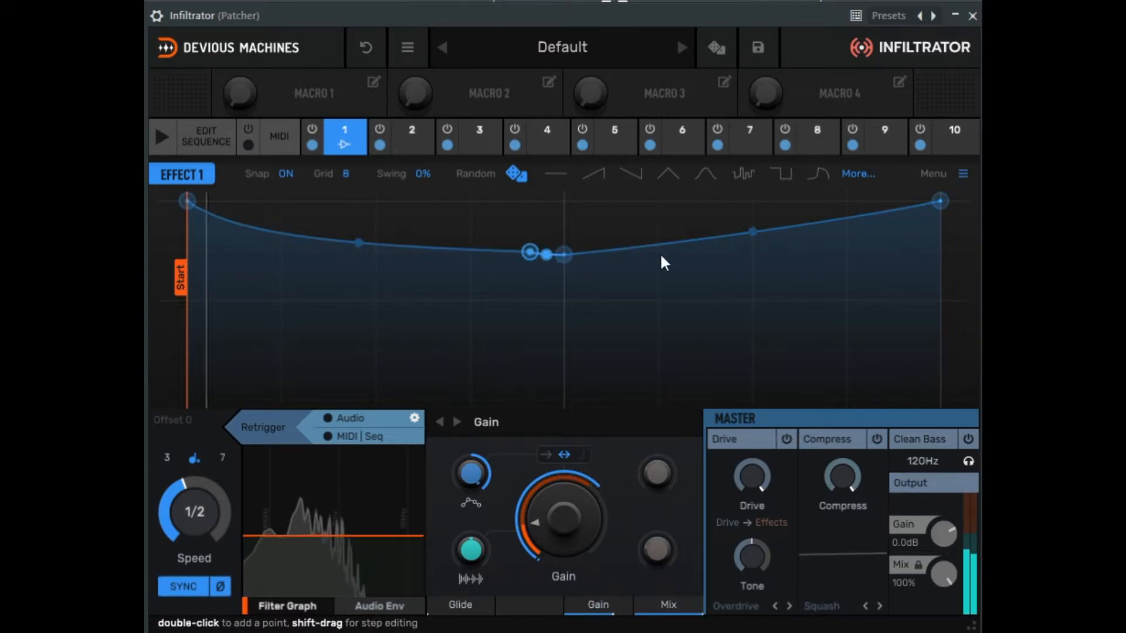
{"action": "double_click", "coordinate": [627, 246]}
{"action": "left_click_drag", "start_coordinate": [551, 260], "coordinate": [469, 246]}
{"action": "right_click", "coordinate": [547, 258]}
{"action": "right_click", "coordinate": [596, 250]}
{"action": "left_click_drag", "start_coordinate": [628, 245], "coordinate": [657, 245]}
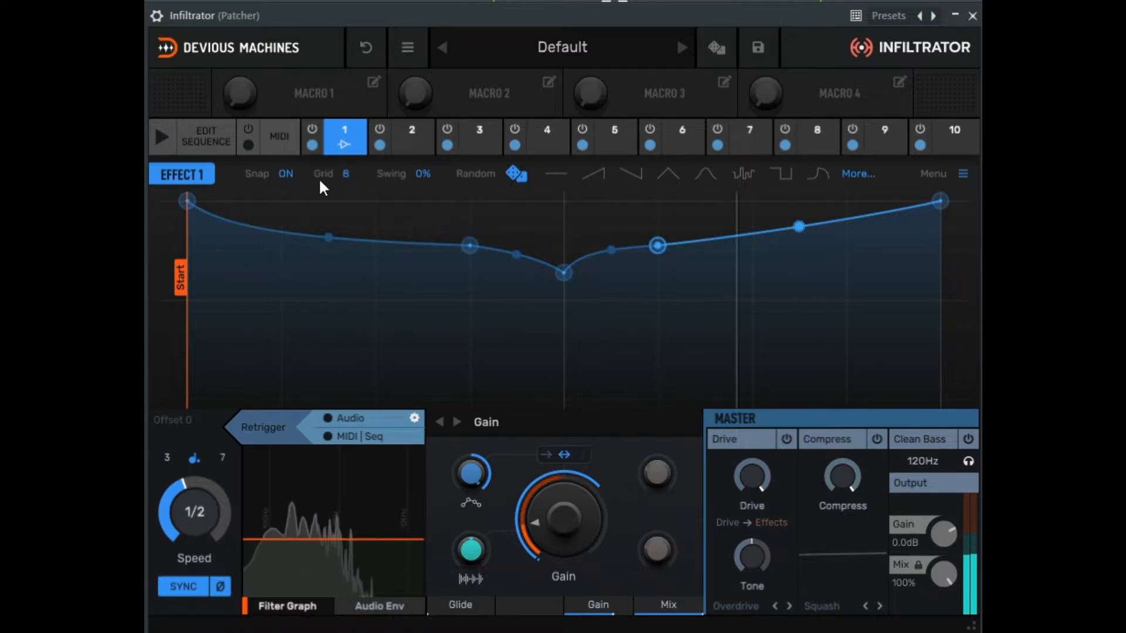
- Turn Snap off and widen the Gain envelope's dip by moving both side points outward and bending the inner curves
{"action": "left_click", "coordinate": [287, 174]}
{"action": "left_click_drag", "start_coordinate": [564, 272], "coordinate": [516, 264]}
{"action": "right_click", "coordinate": [610, 252]}
{"action": "left_click_drag", "start_coordinate": [609, 250], "coordinate": [610, 266]}
{"action": "left_click_drag", "start_coordinate": [470, 245], "coordinate": [401, 241]}
{"action": "left_click_drag", "start_coordinate": [657, 246], "coordinate": [710, 252]}
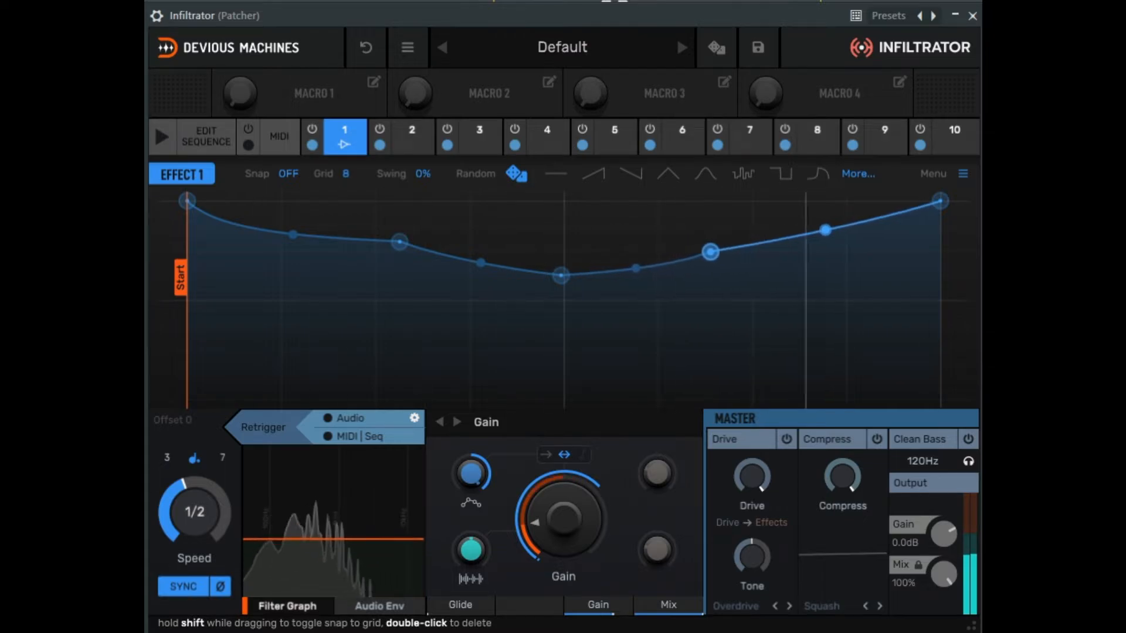
- Smooth the Gain envelope by centring the lowest point, repositioning the first side point and bowing the outer segments upward
{"action": "right_click", "coordinate": [635, 267]}
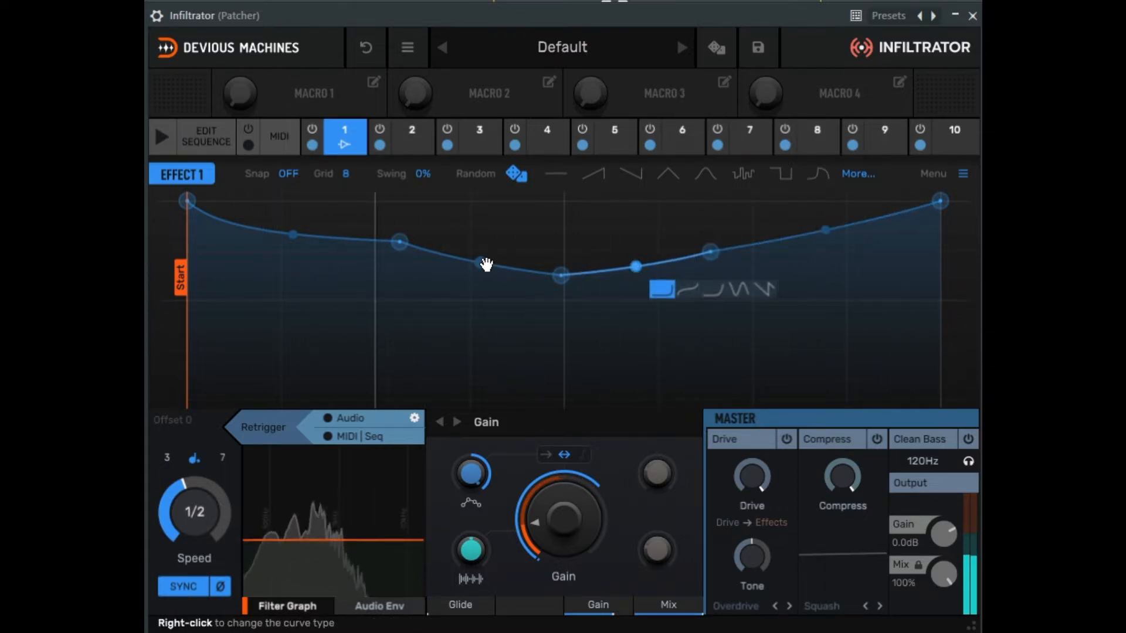
{"action": "mouse_move", "coordinate": [561, 275]}
{"action": "left_mouse_down"}
{"action": "mouse_move", "coordinate": [563, 292]}
{"action": "mouse_move", "coordinate": [564, 278]}
{"action": "left_mouse_up"}
{"action": "left_click_drag", "start_coordinate": [387, 245], "coordinate": [362, 241]}
{"action": "left_click_drag", "start_coordinate": [274, 225], "coordinate": [274, 215]}
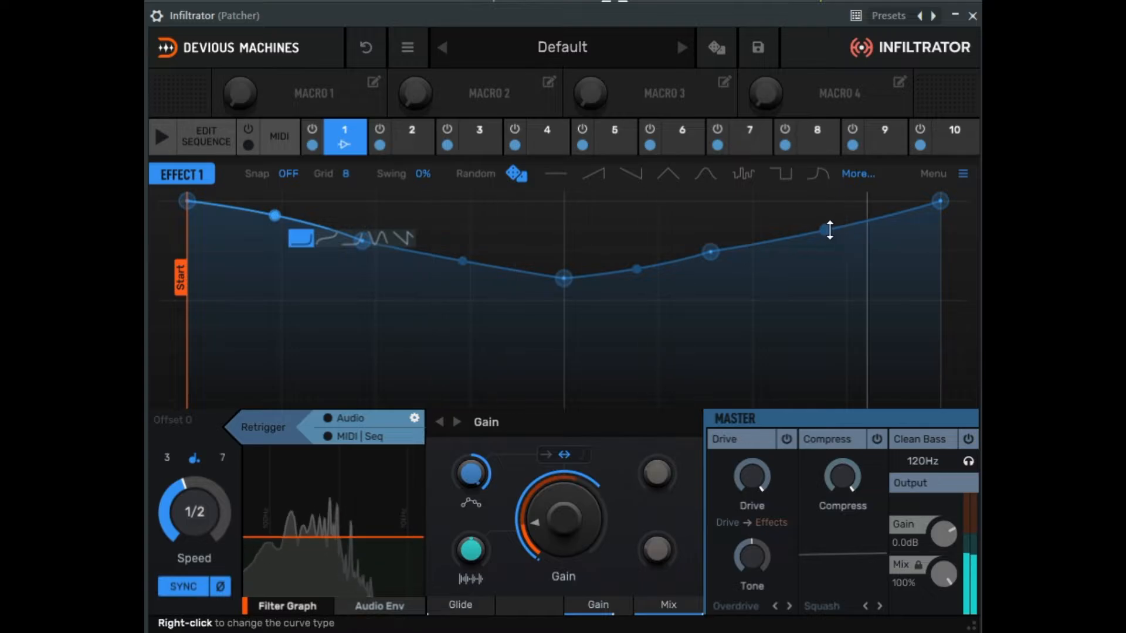
{"action": "left_click_drag", "start_coordinate": [829, 230], "coordinate": [830, 220]}
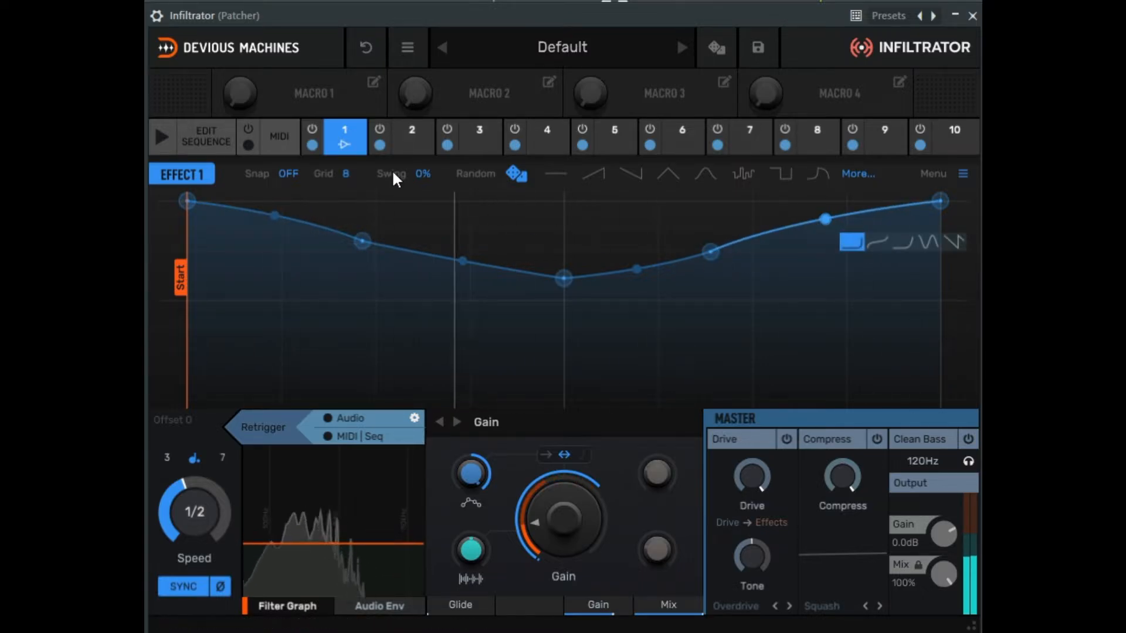
- Try Distortion as Effect 2 with its HP and LP turned down and Drive at a moderate level
{"action": "left_click", "coordinate": [429, 132]}
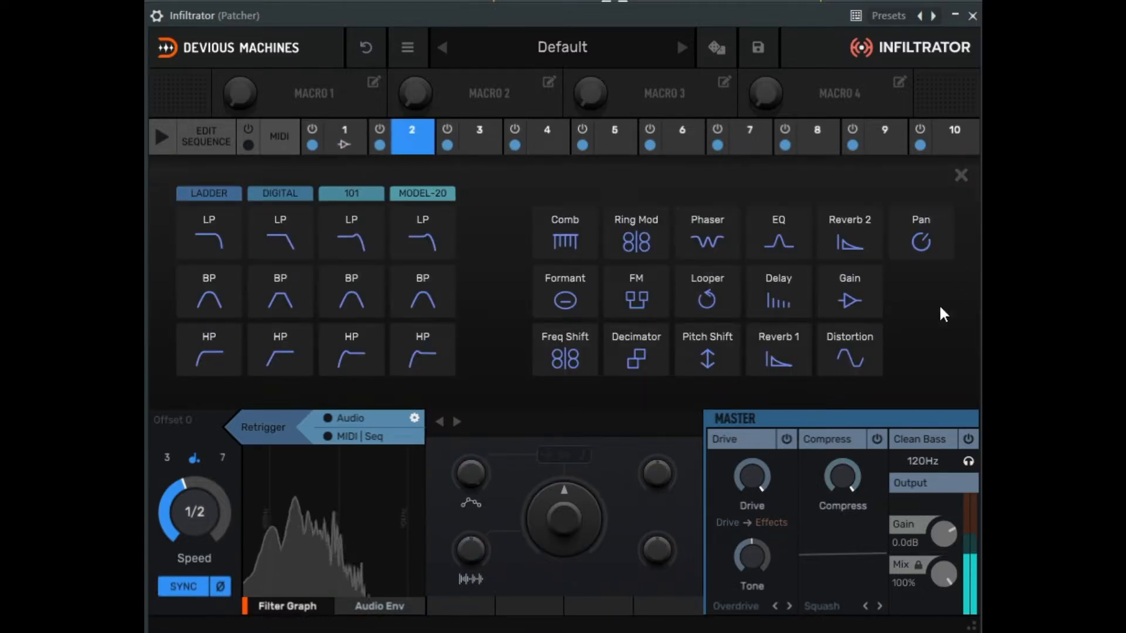
{"action": "left_click", "coordinate": [863, 350]}
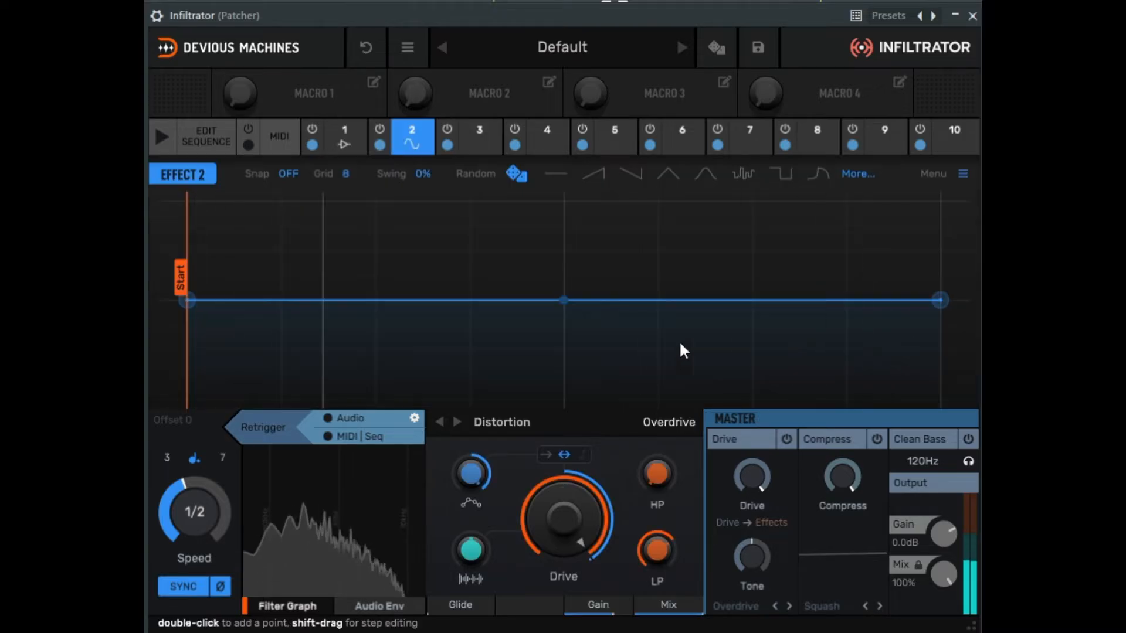
{"action": "left_click_drag", "start_coordinate": [657, 474], "coordinate": [657, 505]}
{"action": "left_click_drag", "start_coordinate": [657, 545], "coordinate": [657, 578]}
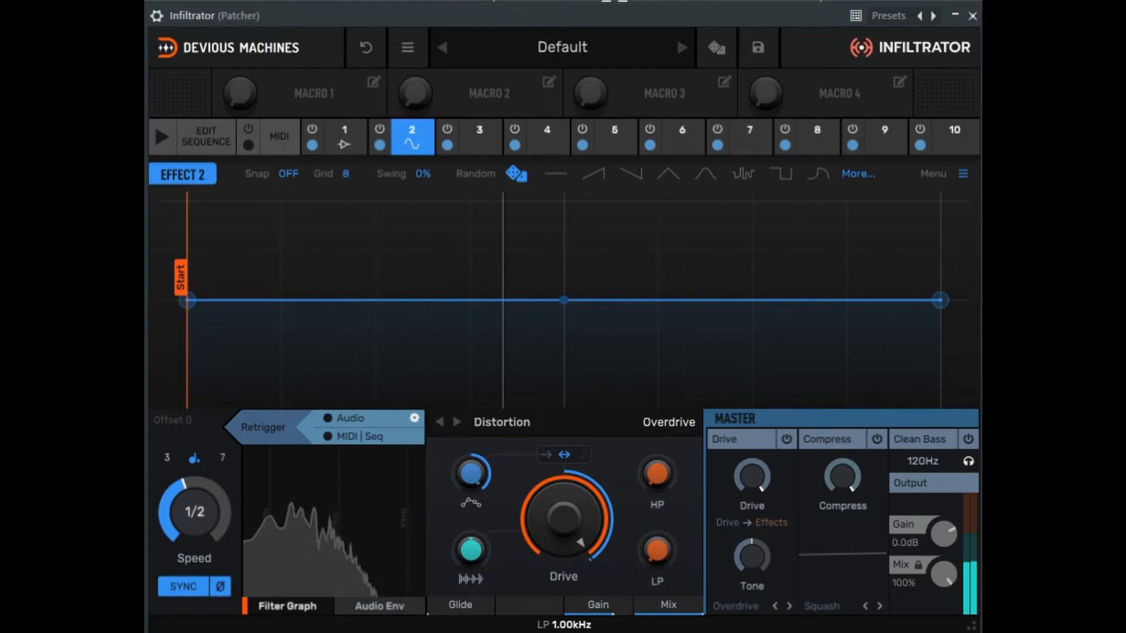
{"action": "left_click_drag", "start_coordinate": [593, 543], "coordinate": [593, 586]}
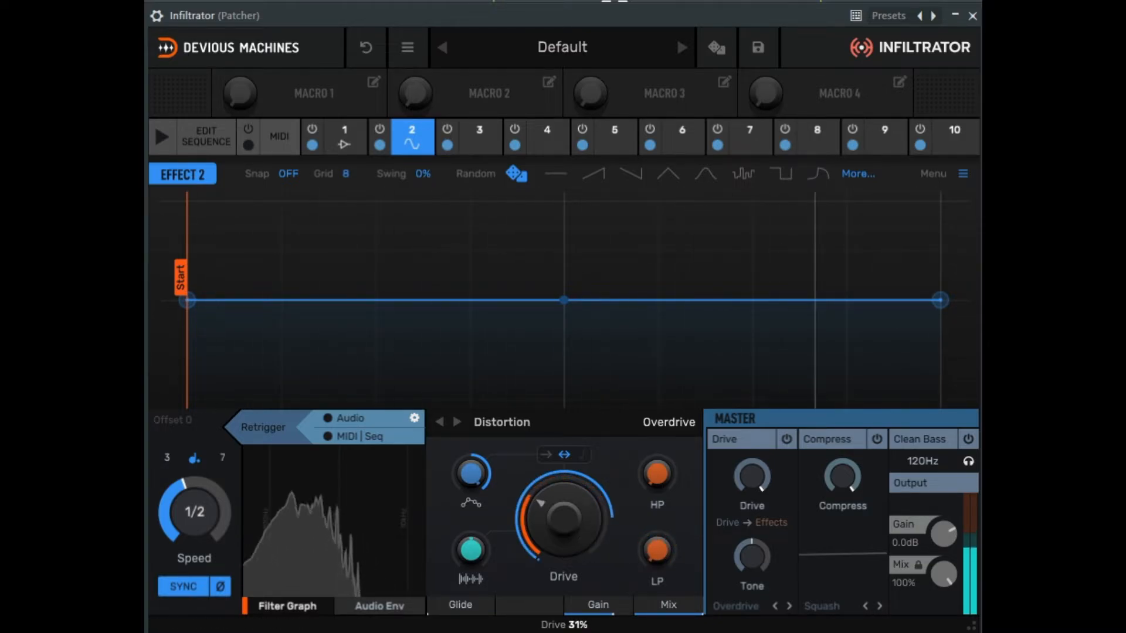
{"action": "left_click_drag", "start_coordinate": [656, 551], "coordinate": [657, 592]}
{"action": "left_click_drag", "start_coordinate": [578, 522], "coordinate": [578, 504]}
- Try the X-Over distortion type on Effect 2 with its Tone lowered
{"action": "left_click", "coordinate": [690, 421]}
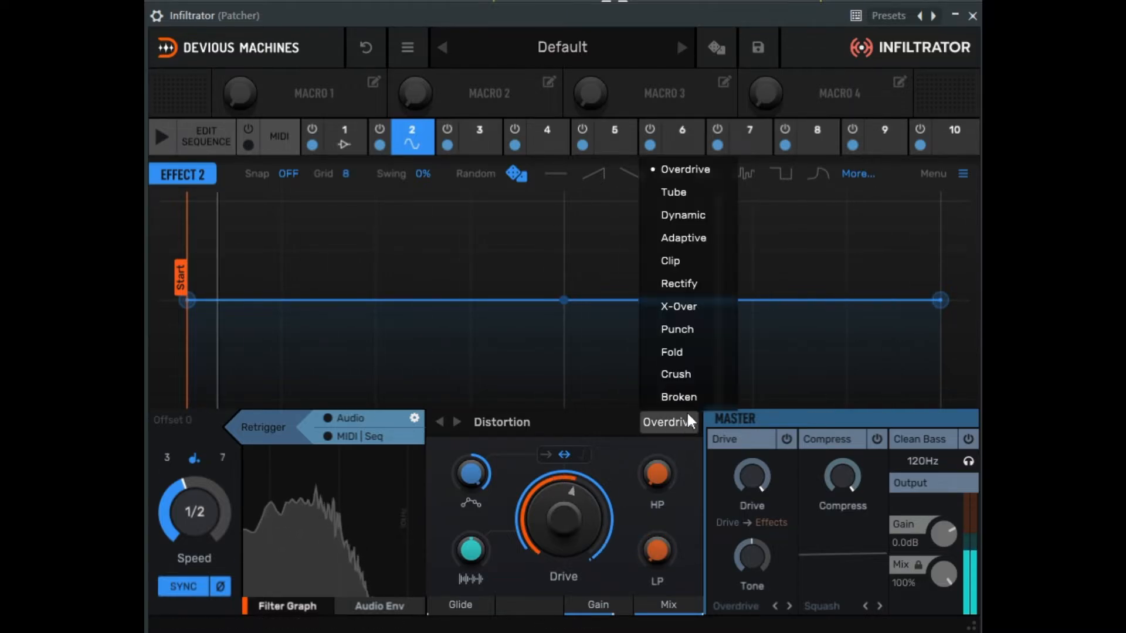
{"action": "left_click", "coordinate": [678, 306]}
{"action": "left_click_drag", "start_coordinate": [657, 550], "coordinate": [656, 590]}
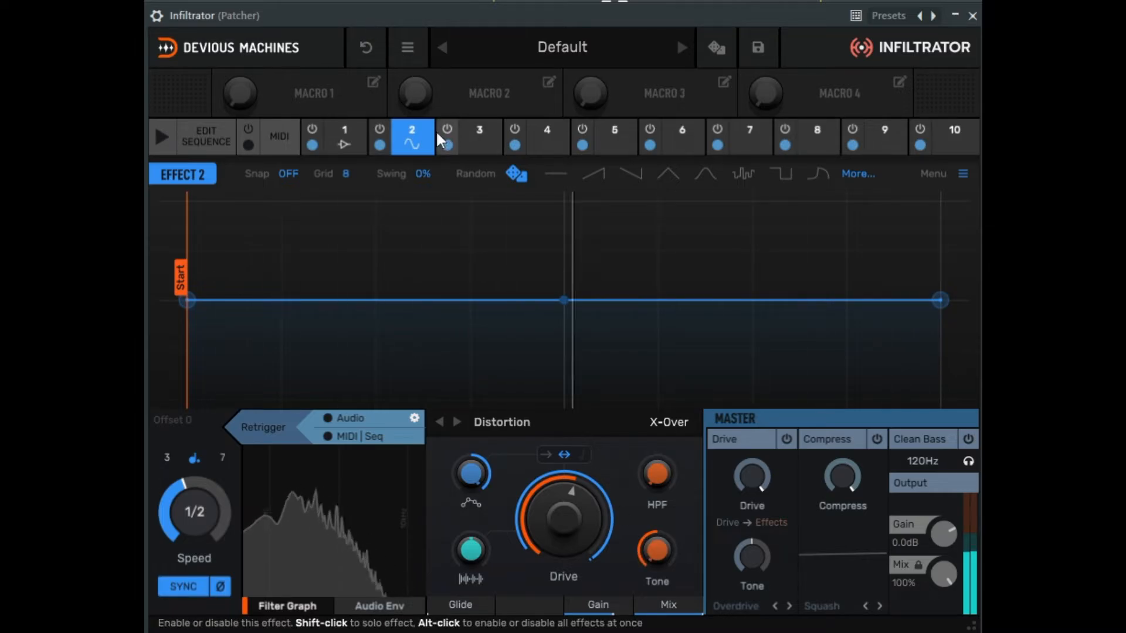
- Switch Effect 2 to Reverb 2 with raised Size, Tone and HPF, and shape its envelope low with a slight central peak
{"action": "left_click", "coordinate": [413, 139]}
{"action": "left_click", "coordinate": [837, 232]}
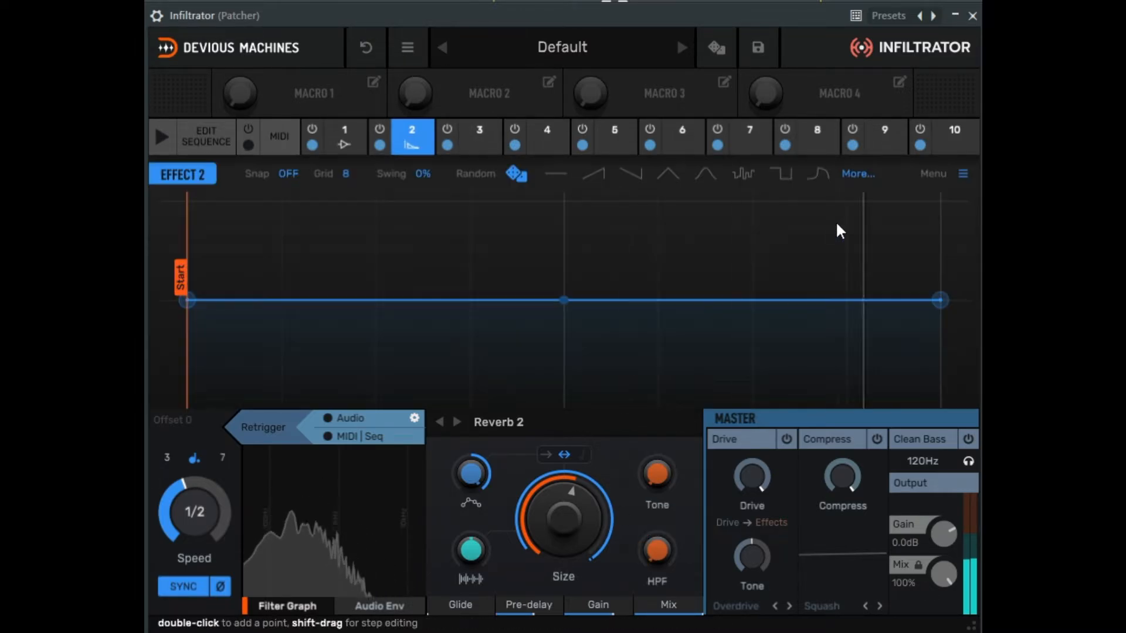
{"action": "left_click_drag", "start_coordinate": [180, 306], "coordinate": [182, 400]}
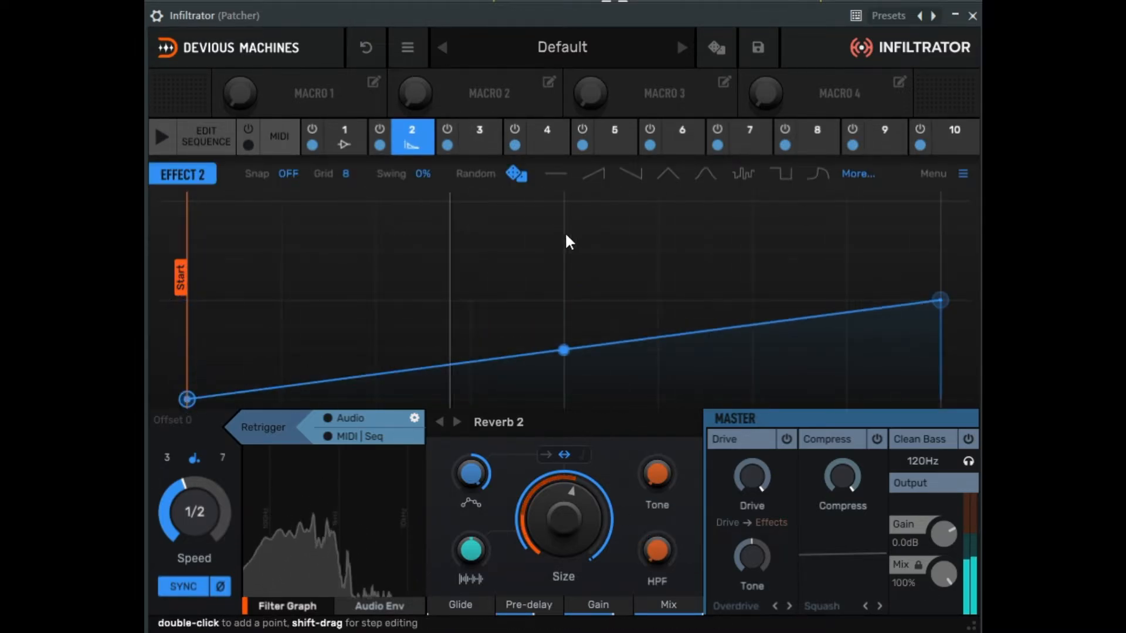
{"action": "double_click", "coordinate": [565, 271]}
{"action": "left_click_drag", "start_coordinate": [925, 306], "coordinate": [932, 399]}
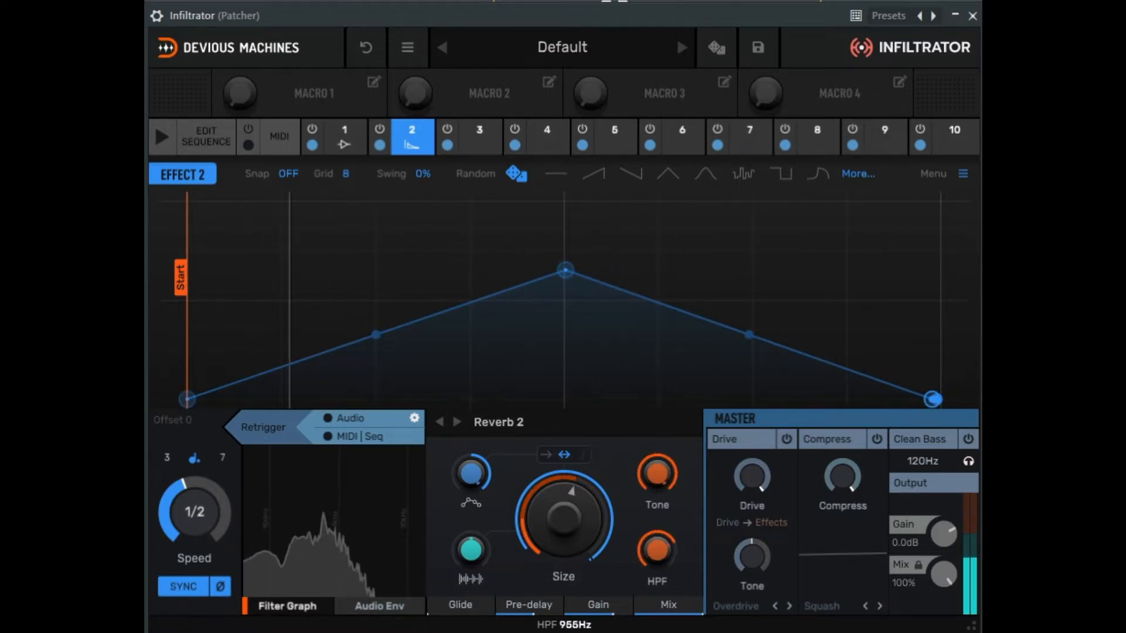
{"action": "left_click_drag", "start_coordinate": [565, 270], "coordinate": [568, 388]}
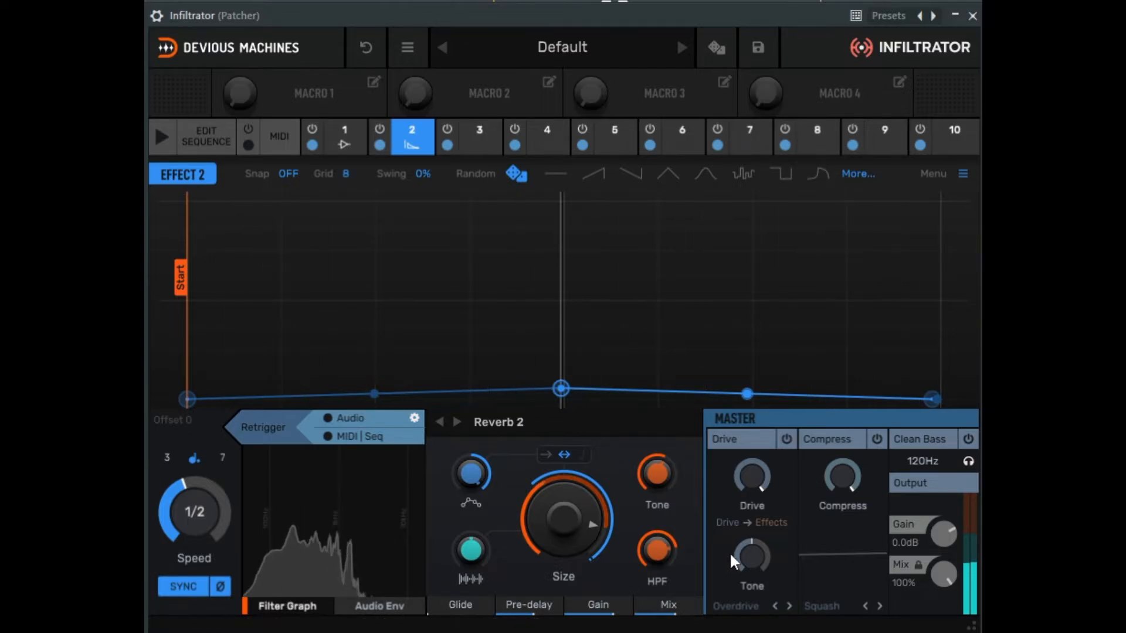
- Set Effect 3 to Gain with a shallow, gently curved dip at the envelope's midpoint, and close Infiltrator
{"action": "left_click", "coordinate": [494, 129]}
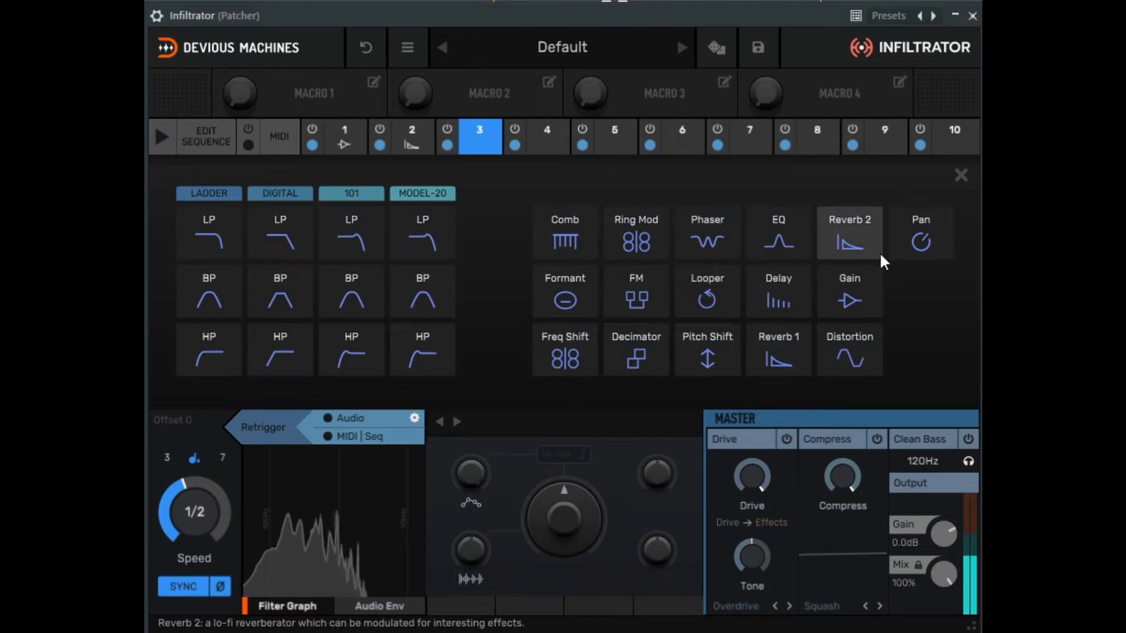
{"action": "left_click", "coordinate": [852, 272]}
{"action": "left_click_drag", "start_coordinate": [563, 301], "coordinate": [565, 329]}
{"action": "right_click", "coordinate": [377, 314]}
{"action": "right_click", "coordinate": [753, 315]}
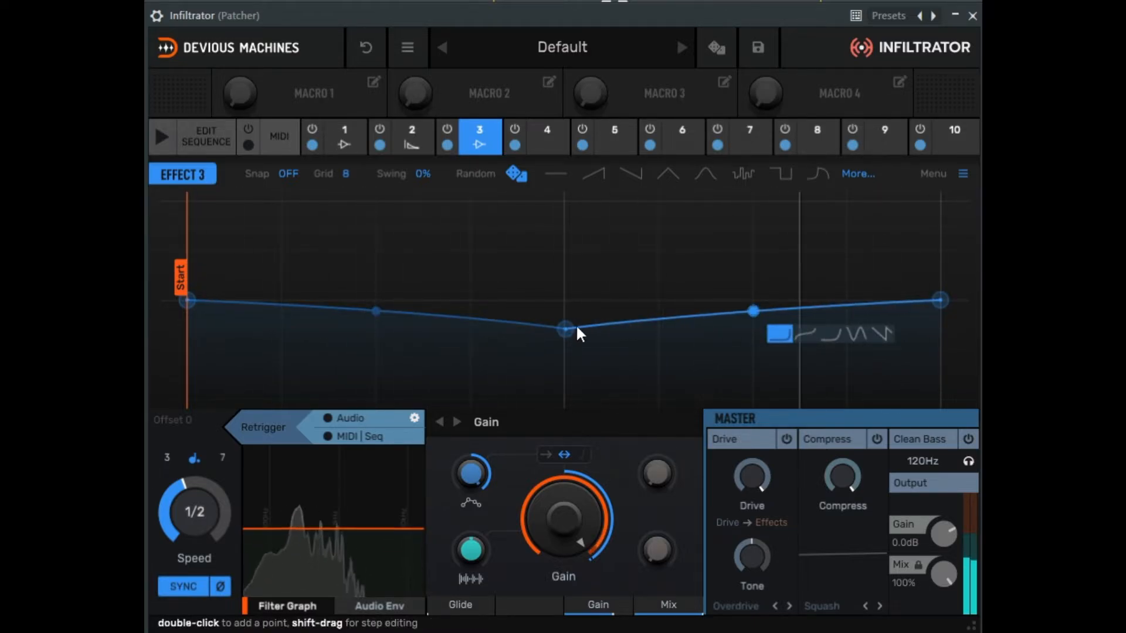
{"action": "left_click_drag", "start_coordinate": [566, 329], "coordinate": [566, 335]}
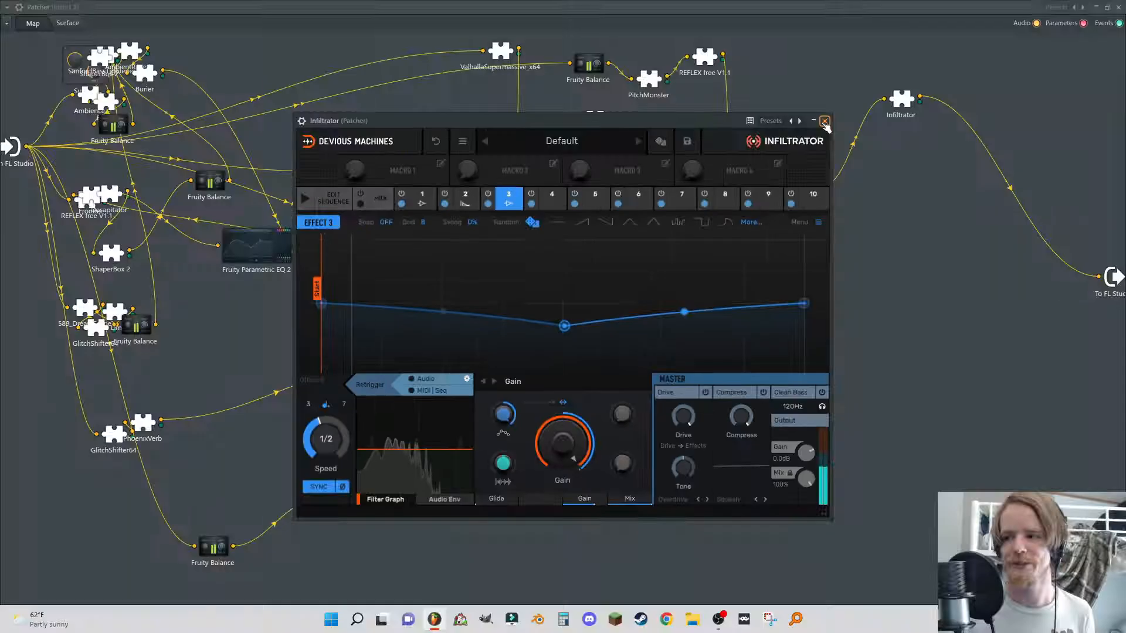
{"action": "left_click", "coordinate": [972, 16]}
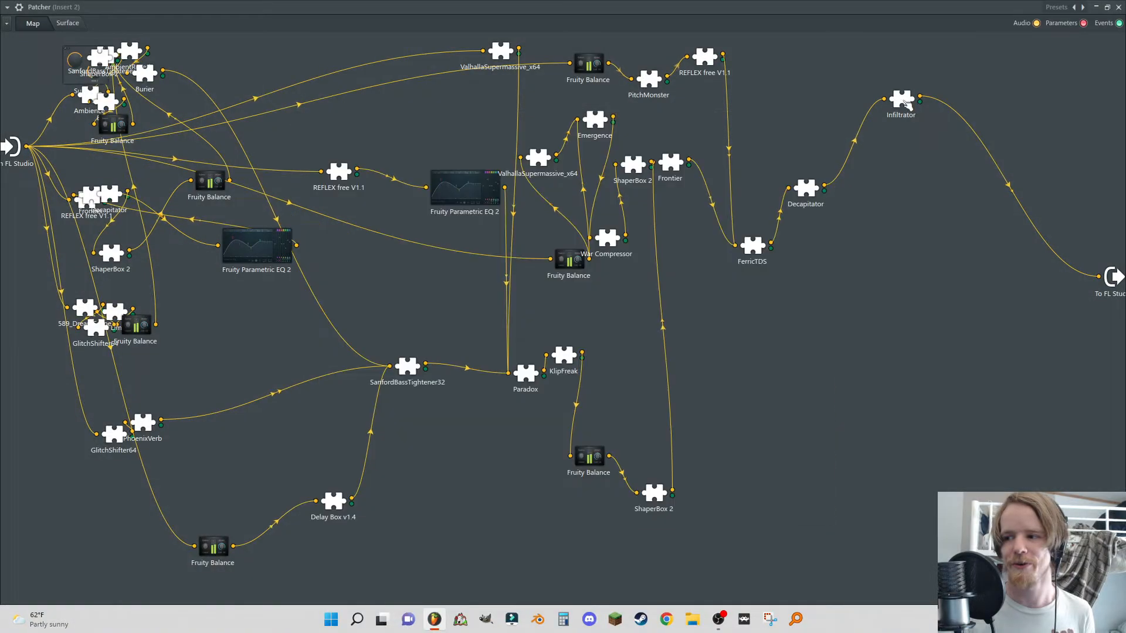
- Insert GClip between Infiltrator and the FL Studio output, with 2x oversampling on and Clip at 22%
{"action": "right_click", "coordinate": [888, 177]}
{"action": "left_click", "coordinate": [898, 178]}
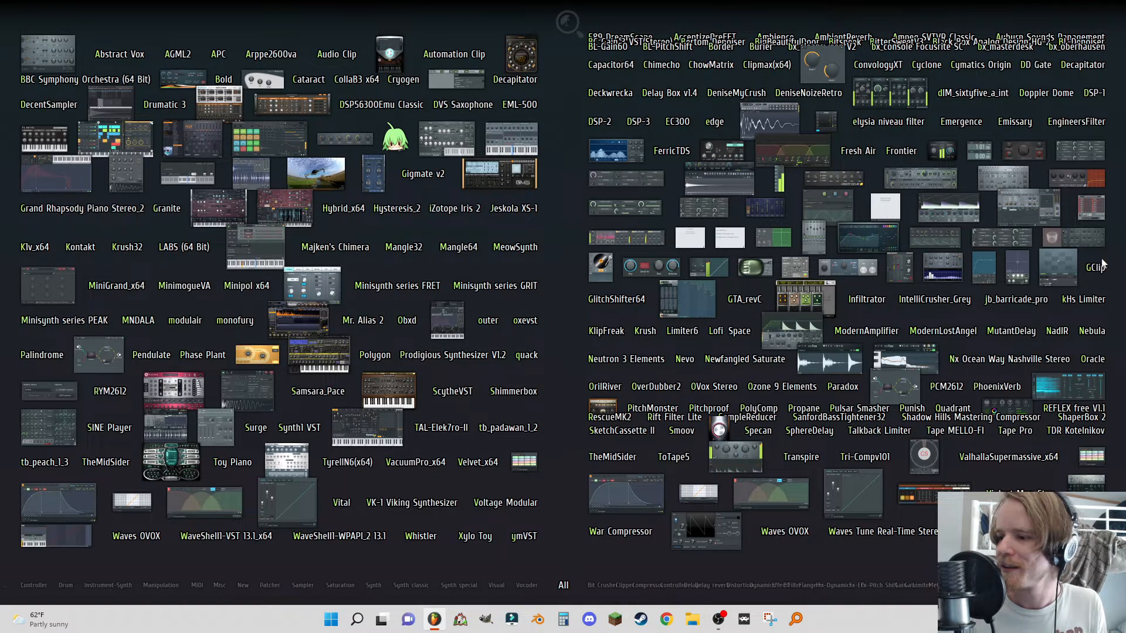
{"action": "left_click_drag", "start_coordinate": [1100, 265], "coordinate": [933, 234]}
{"action": "left_click_drag", "start_coordinate": [1099, 272], "coordinate": [904, 222]}
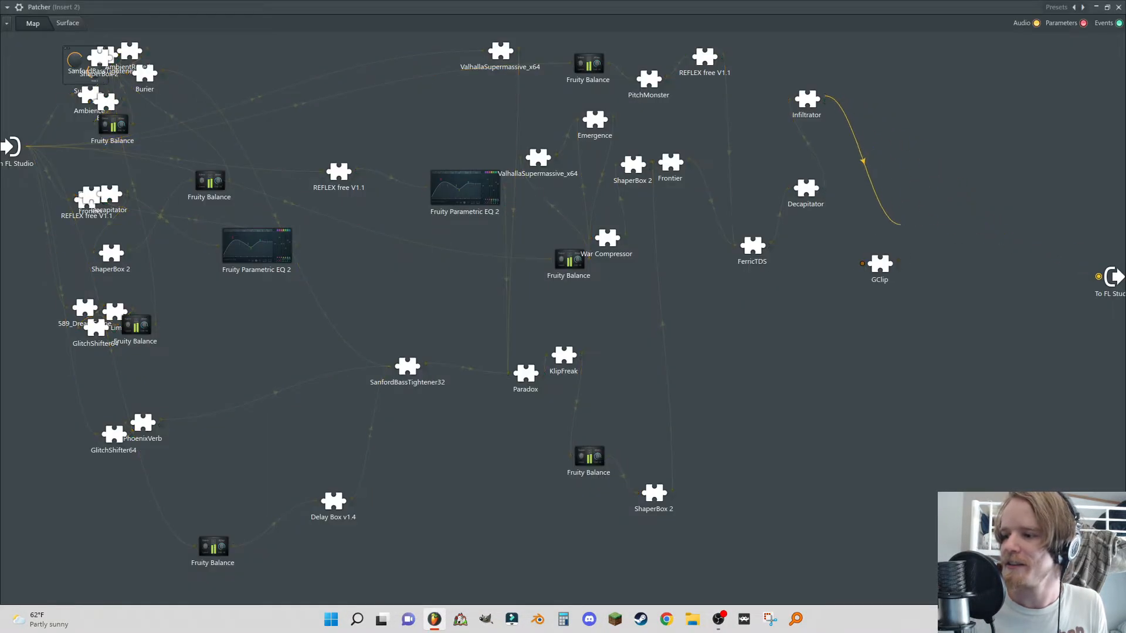
{"action": "left_click_drag", "start_coordinate": [862, 263], "coordinate": [918, 267]}
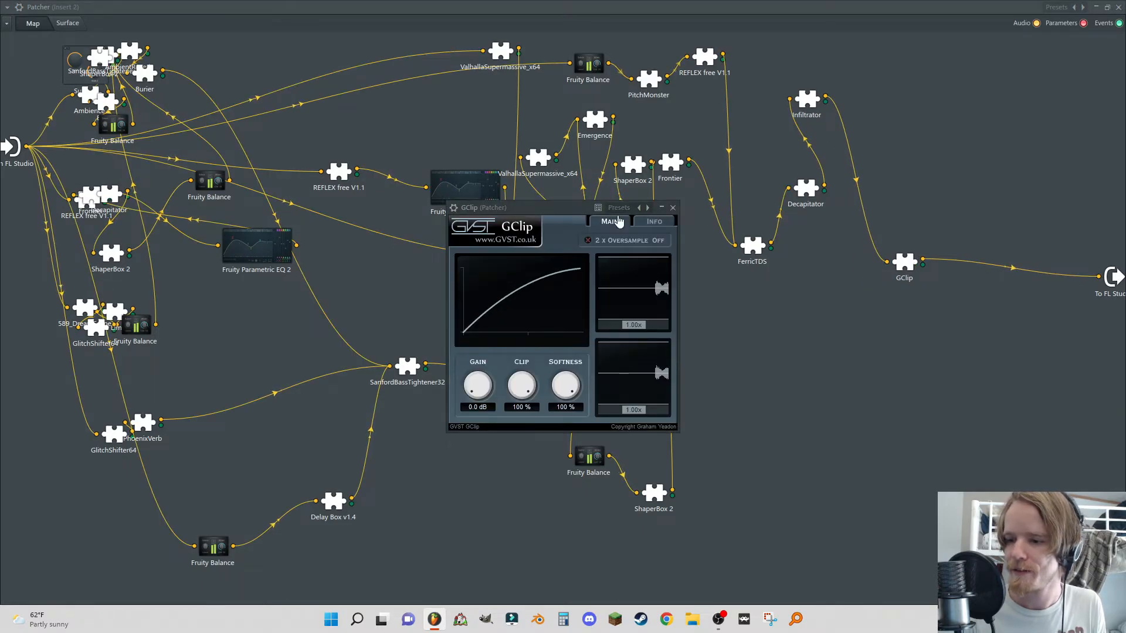
{"action": "left_click_drag", "start_coordinate": [634, 325], "coordinate": [650, 327]}
{"action": "left_click_drag", "start_coordinate": [521, 386], "coordinate": [528, 432]}
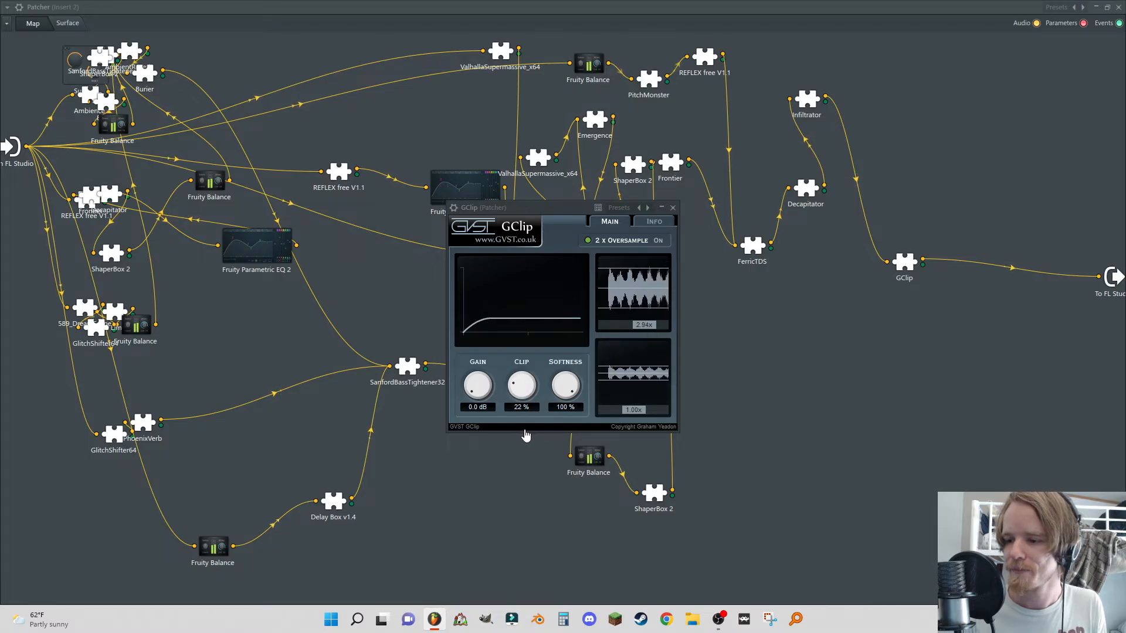
- Insert Fresh Air between Infiltrator and GClip, and set its high air amount to 50%
{"action": "right_click", "coordinate": [945, 203]}
{"action": "left_click", "coordinate": [961, 199]}
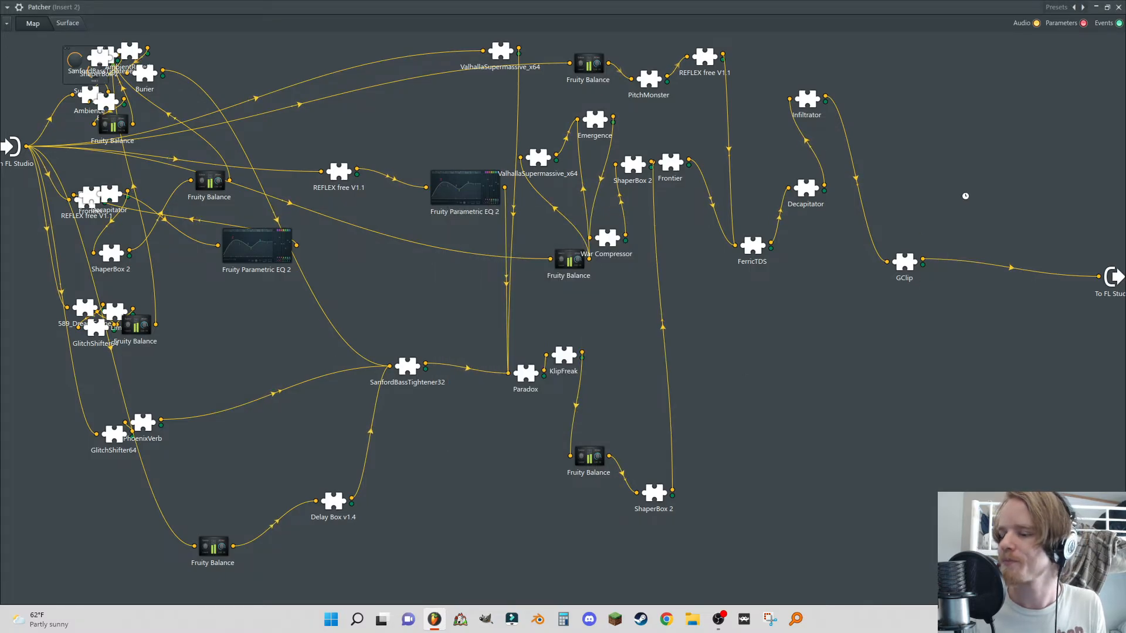
{"action": "left_click_drag", "start_coordinate": [856, 156], "coordinate": [940, 203]}
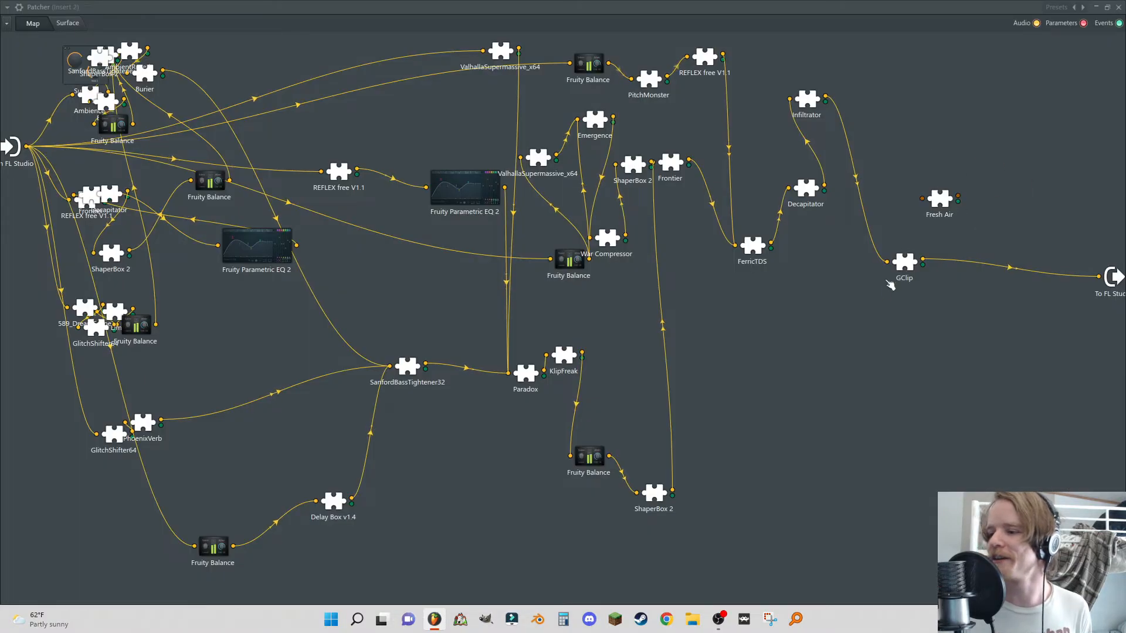
{"action": "left_click_drag", "start_coordinate": [886, 263], "coordinate": [964, 272]}
{"action": "left_click_drag", "start_coordinate": [957, 196], "coordinate": [964, 272]}
{"action": "double_click", "coordinate": [942, 198]}
{"action": "left_click_drag", "start_coordinate": [652, 389], "coordinate": [665, 318]}
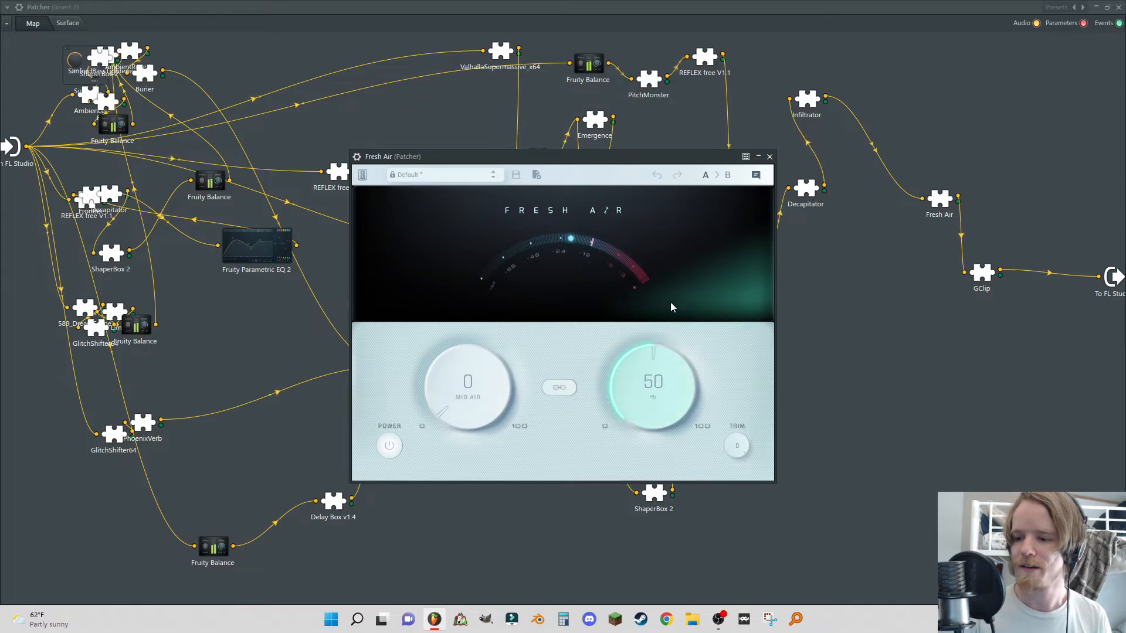
- Set Fresh Air's mid air to 70% and high air to 40%, close it, and reposition GClip beneath it
{"action": "left_click_drag", "start_coordinate": [466, 400], "coordinate": [497, 331]}
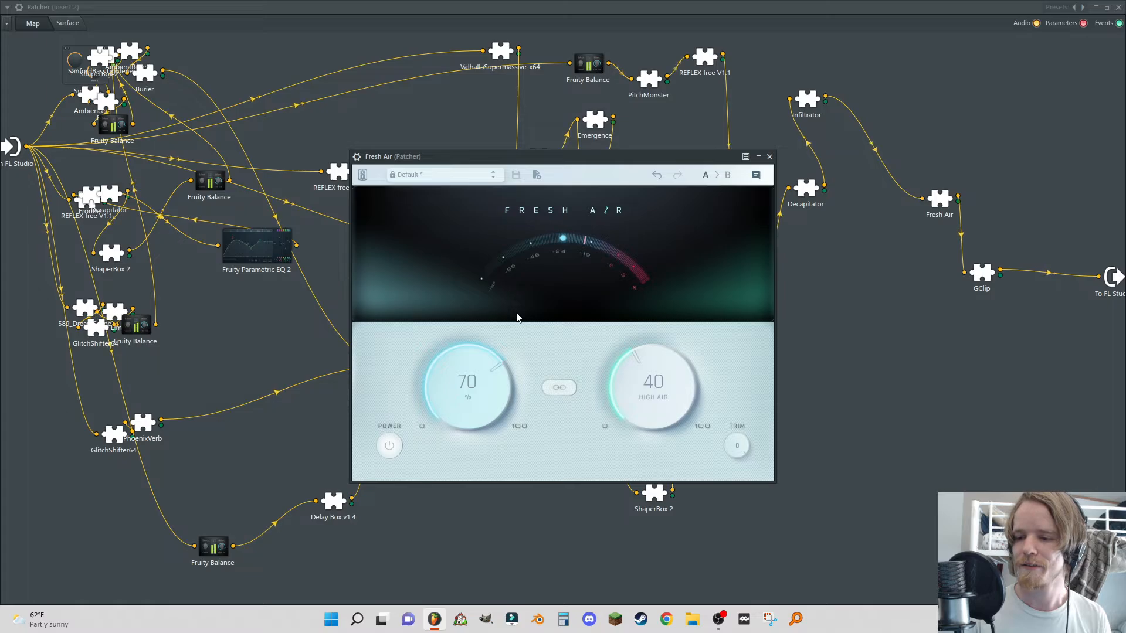
{"action": "left_click", "coordinate": [768, 157]}
{"action": "left_click_drag", "start_coordinate": [955, 285], "coordinate": [951, 290]}
- Add another Fruity Balance in the empty area below FerricTDS and feed it directly from the FL Studio input
{"action": "right_click", "coordinate": [845, 351]}
{"action": "left_click", "coordinate": [856, 350]}
{"action": "right_click", "coordinate": [856, 350]}
{"action": "left_click", "coordinate": [869, 356]}
{"action": "left_click_drag", "start_coordinate": [943, 152], "coordinate": [28, 151]}
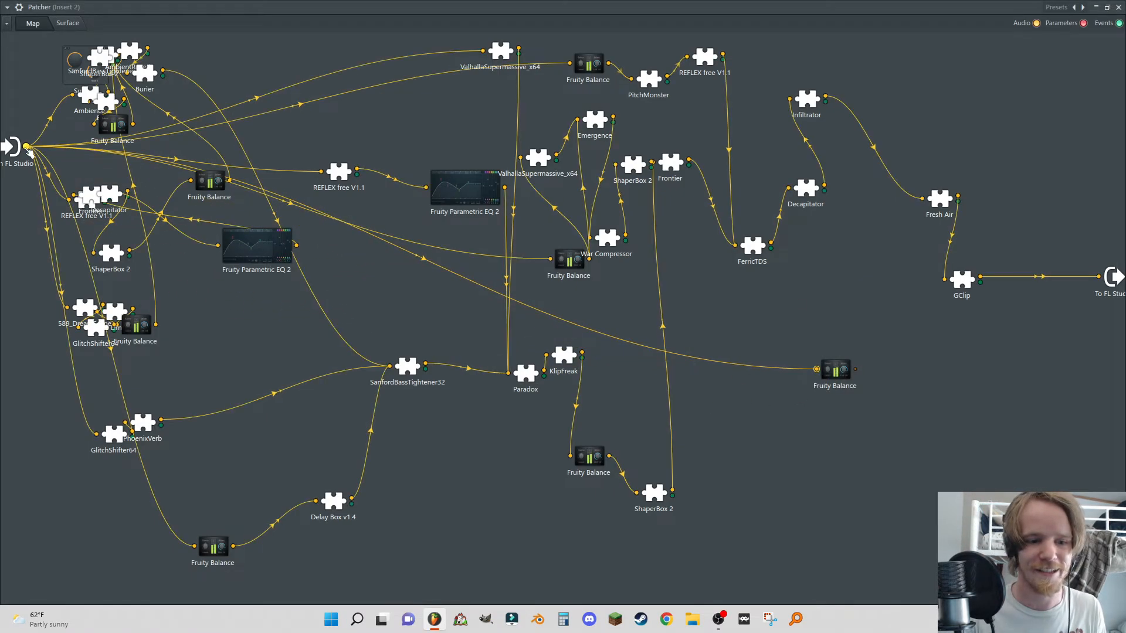
- Add a Fruity Stereo Enhancer, connect the new Fruity Balance into it, and check its controls
{"action": "right_click", "coordinate": [907, 369]}
{"action": "left_click", "coordinate": [932, 379]}
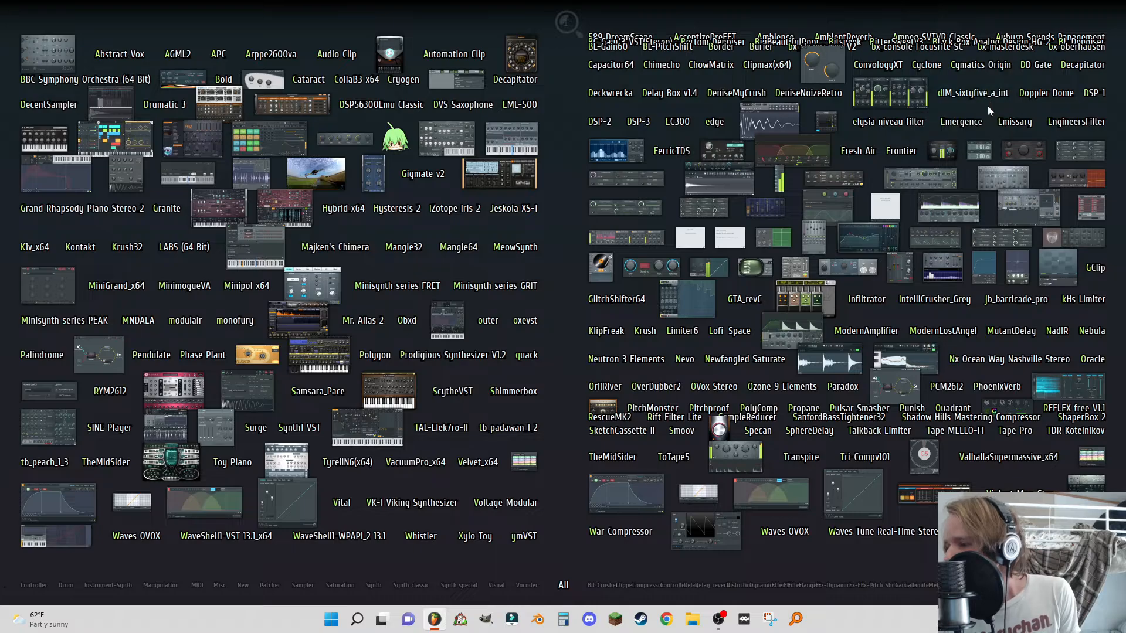
{"action": "left_click", "coordinate": [815, 293]}
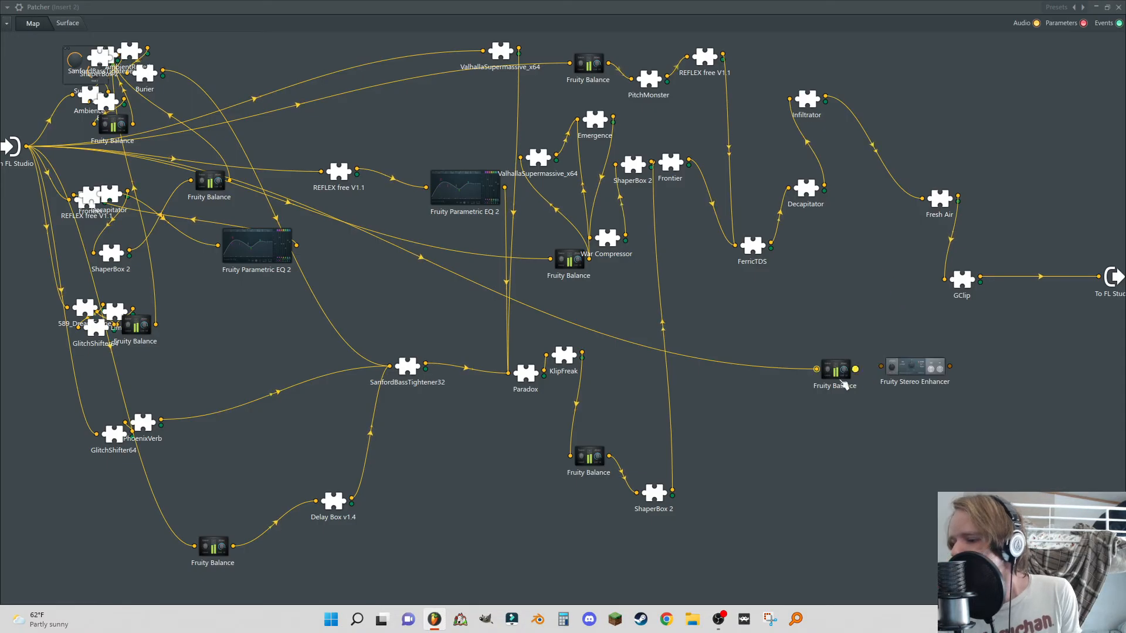
{"action": "left_click_drag", "start_coordinate": [848, 384], "coordinate": [883, 368]}
{"action": "left_click", "coordinate": [922, 369]}
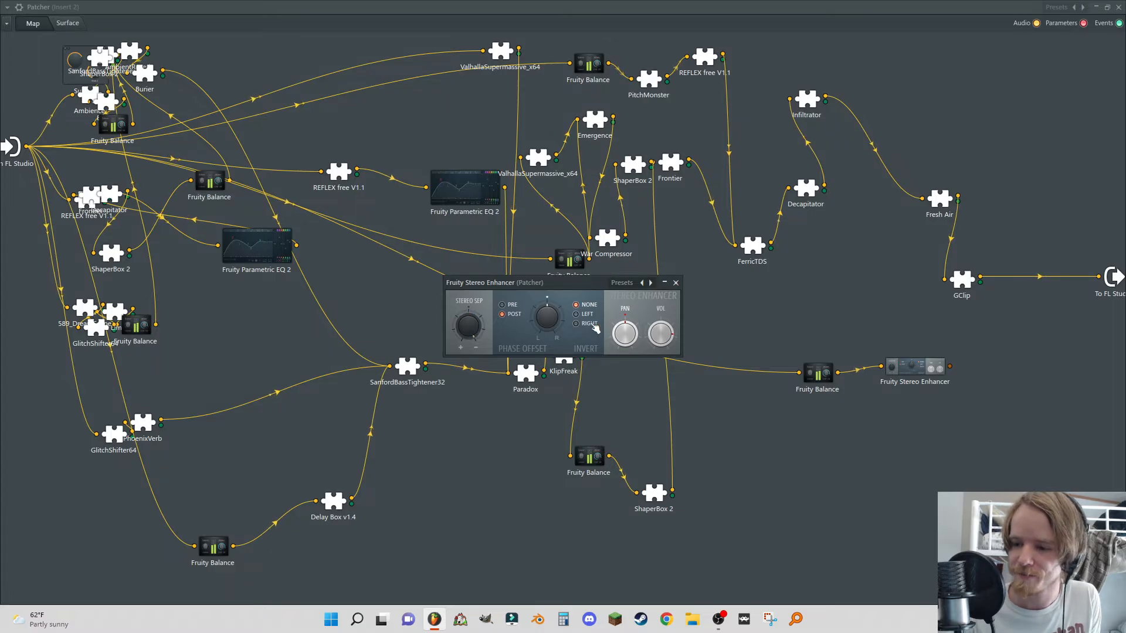
{"action": "left_click", "coordinate": [675, 282]}
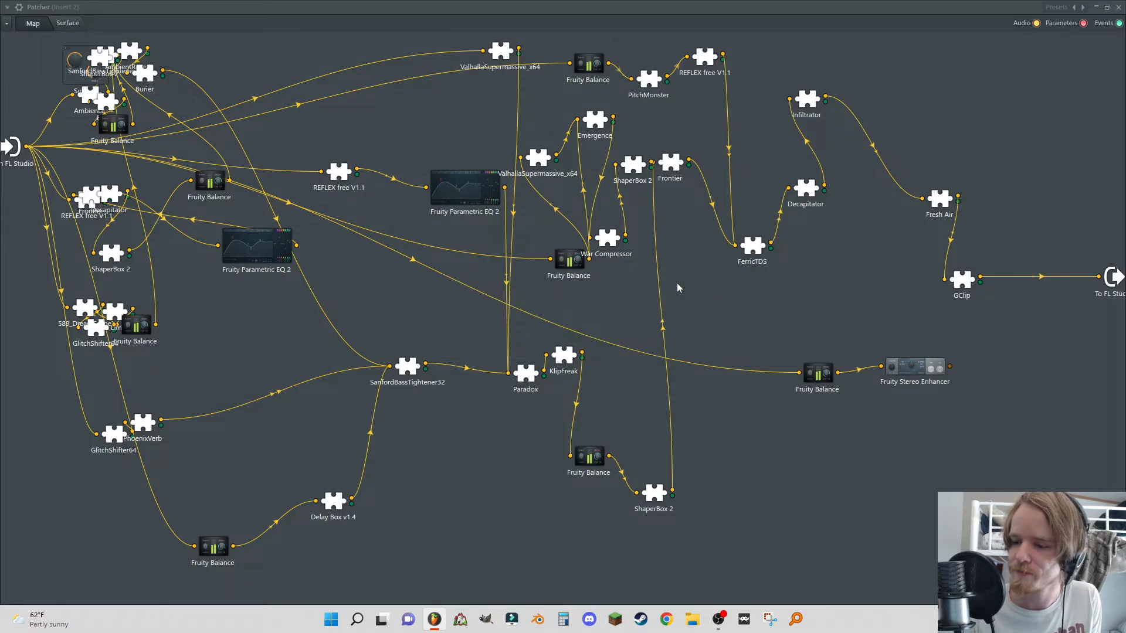
- Space out the new chain and connect a second Fruity Stereo Enhancer after the first one
{"action": "left_click_drag", "start_coordinate": [928, 370], "coordinate": [920, 393]}
{"action": "left_click_drag", "start_coordinate": [822, 377], "coordinate": [782, 392]}
{"action": "left_click_drag", "start_coordinate": [906, 394], "coordinate": [857, 425]}
{"action": "right_click", "coordinate": [880, 360]}
{"action": "left_click", "coordinate": [900, 368]}
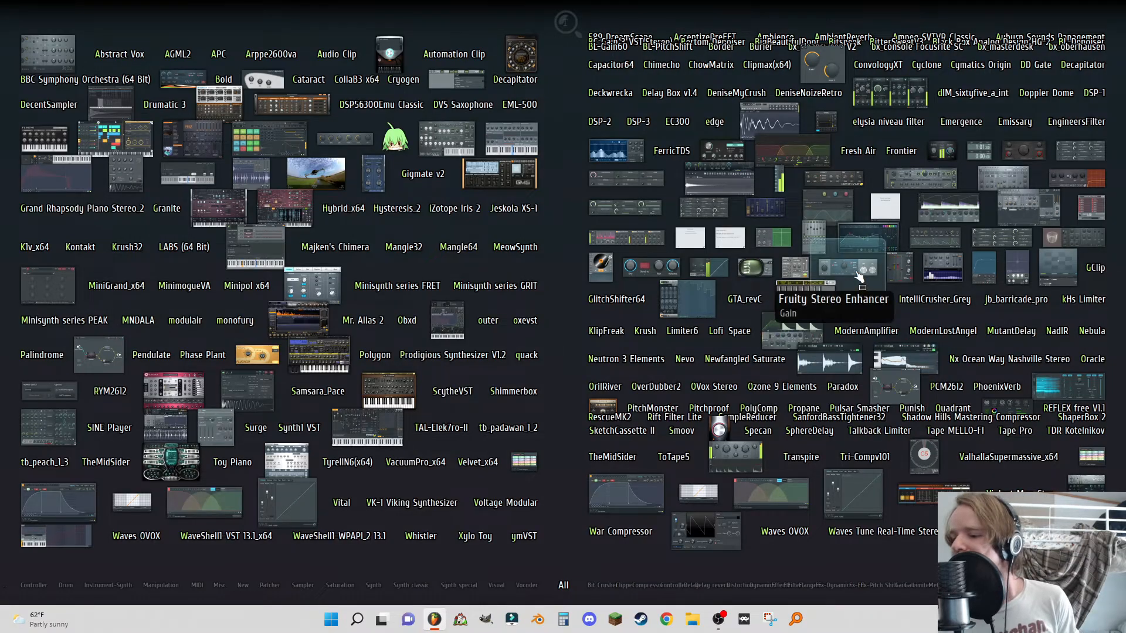
{"action": "left_click", "coordinate": [830, 274]}
{"action": "left_click_drag", "start_coordinate": [893, 420], "coordinate": [876, 372]}
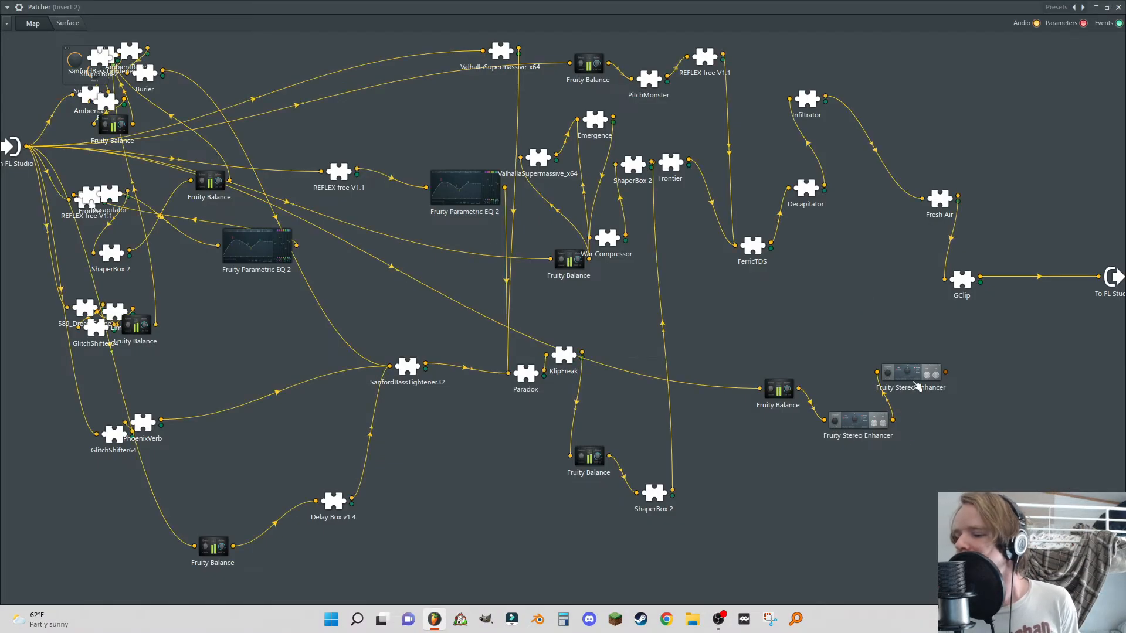
{"action": "left_click", "coordinate": [916, 381]}
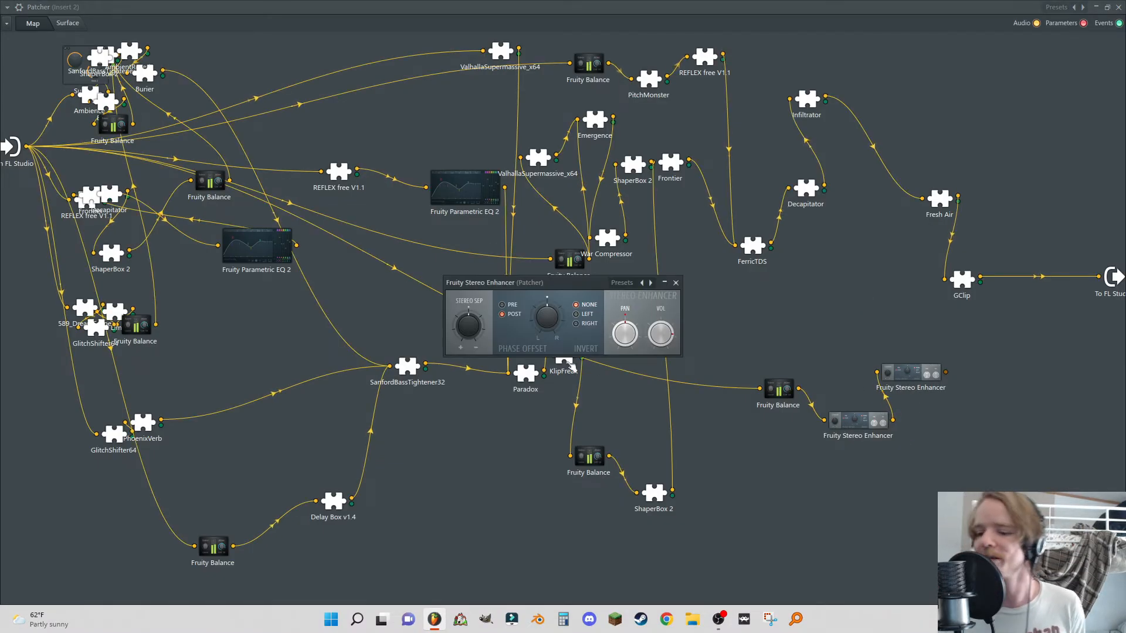
{"action": "left_click", "coordinate": [676, 283]}
- Insert REFLEX free V1.1 between the new Fruity Balance and the first Fruity Stereo Enhancer
{"action": "left_click_drag", "start_coordinate": [857, 420], "coordinate": [894, 427]}
{"action": "left_click_drag", "start_coordinate": [778, 388], "coordinate": [729, 385]}
{"action": "right_click", "coordinate": [753, 340]}
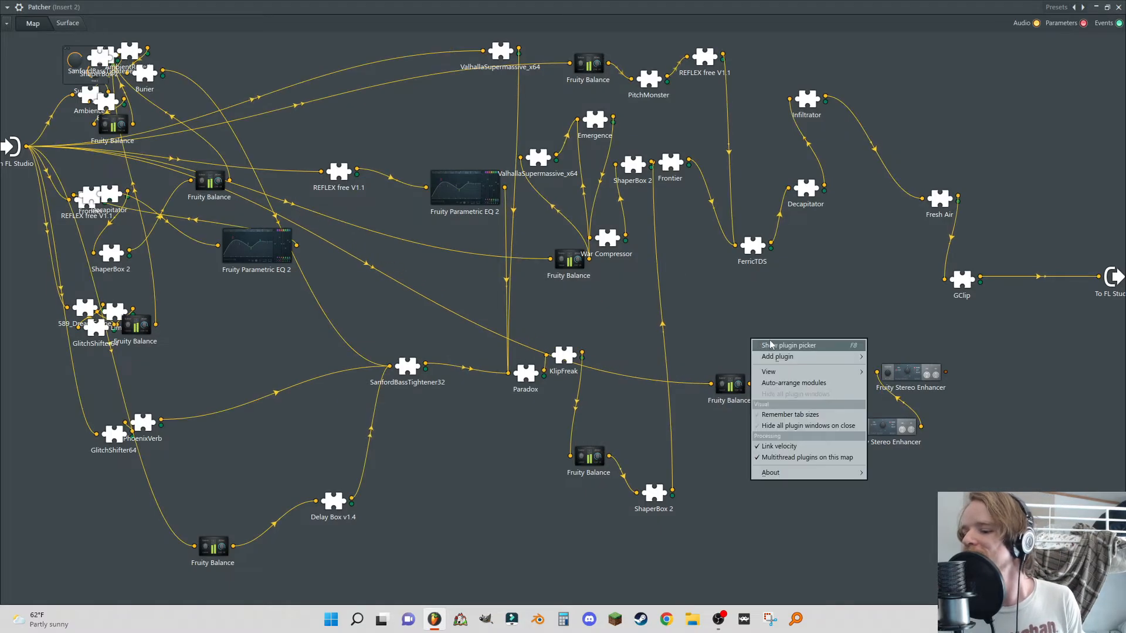
{"action": "left_click", "coordinate": [770, 345]}
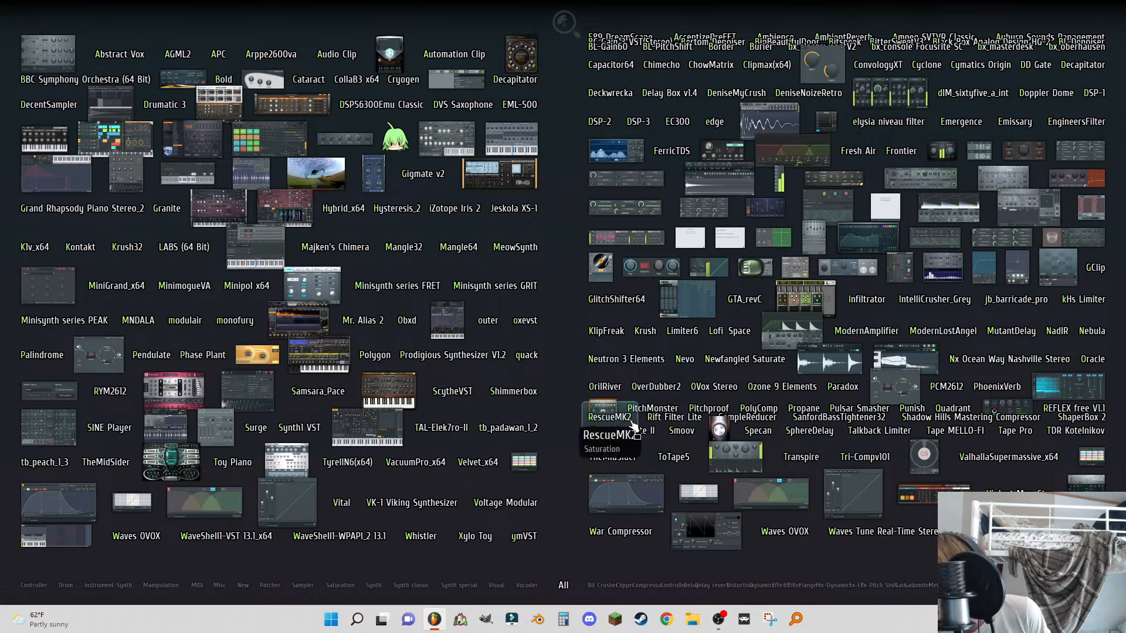
{"action": "left_click", "coordinate": [1060, 412]}
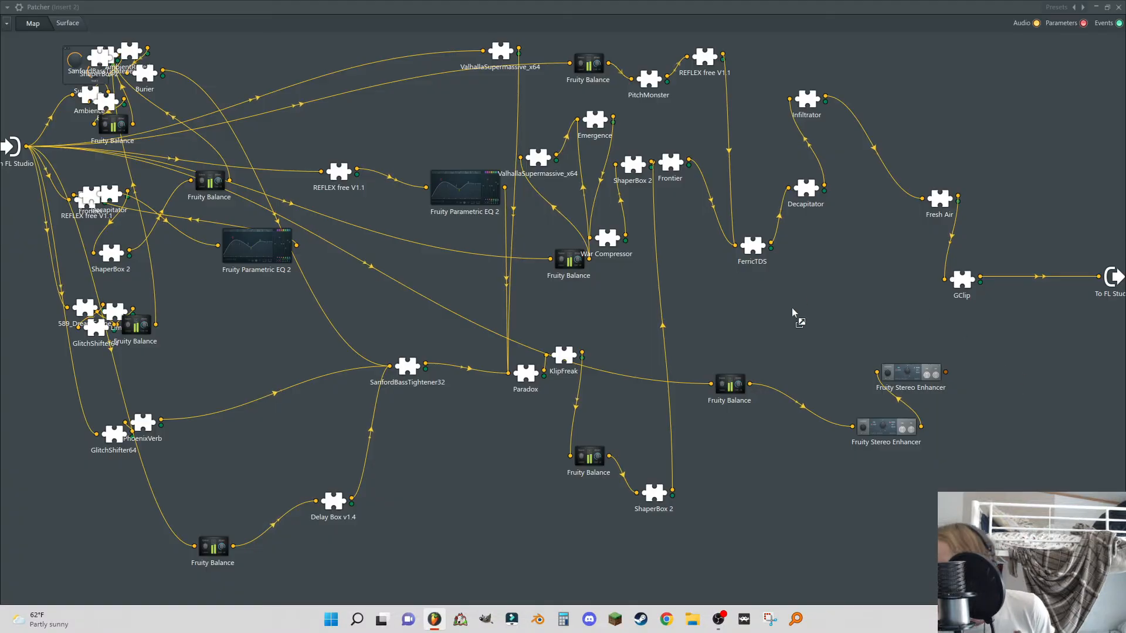
{"action": "mouse_move", "coordinate": [852, 428]}
{"action": "left_mouse_down"}
{"action": "mouse_move", "coordinate": [789, 329]}
{"action": "mouse_move", "coordinate": [839, 385]}
{"action": "mouse_move", "coordinate": [852, 427]}
{"action": "left_mouse_up"}
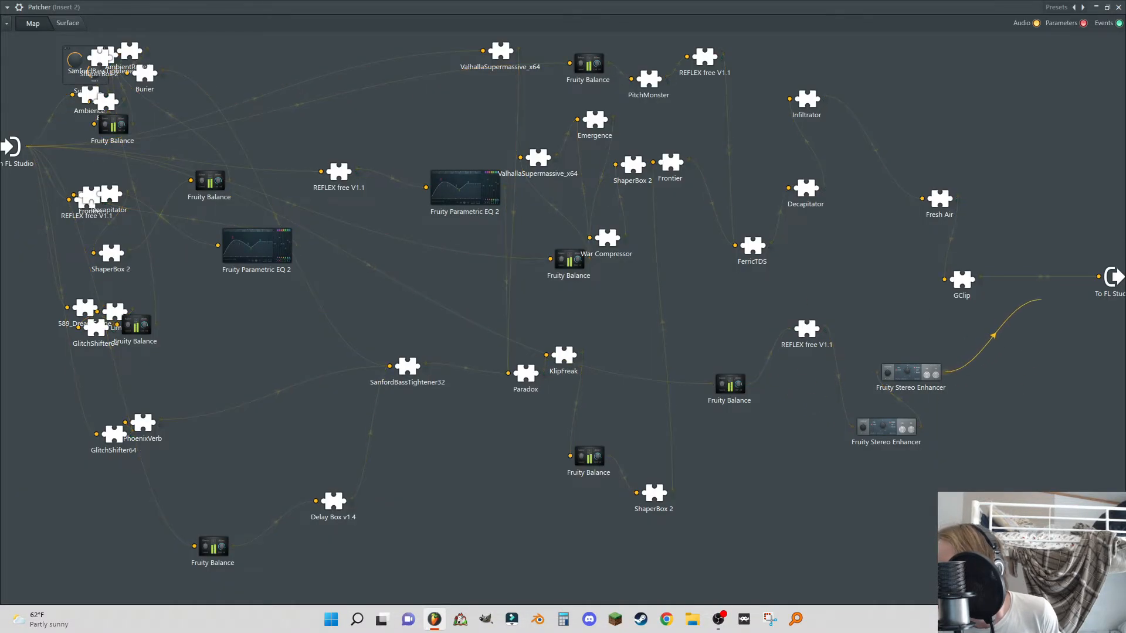
- Connect the second Fruity Stereo Enhancer's output to GClip and spread out the modules of this parallel chain
{"action": "left_click_drag", "start_coordinate": [944, 279], "coordinate": [944, 280]}
{"action": "left_click_drag", "start_coordinate": [961, 279], "coordinate": [1036, 276]}
{"action": "left_click_drag", "start_coordinate": [922, 373], "coordinate": [936, 369]}
{"action": "left_click_drag", "start_coordinate": [901, 430], "coordinate": [892, 439]}
{"action": "left_click_drag", "start_coordinate": [810, 335], "coordinate": [805, 368]}
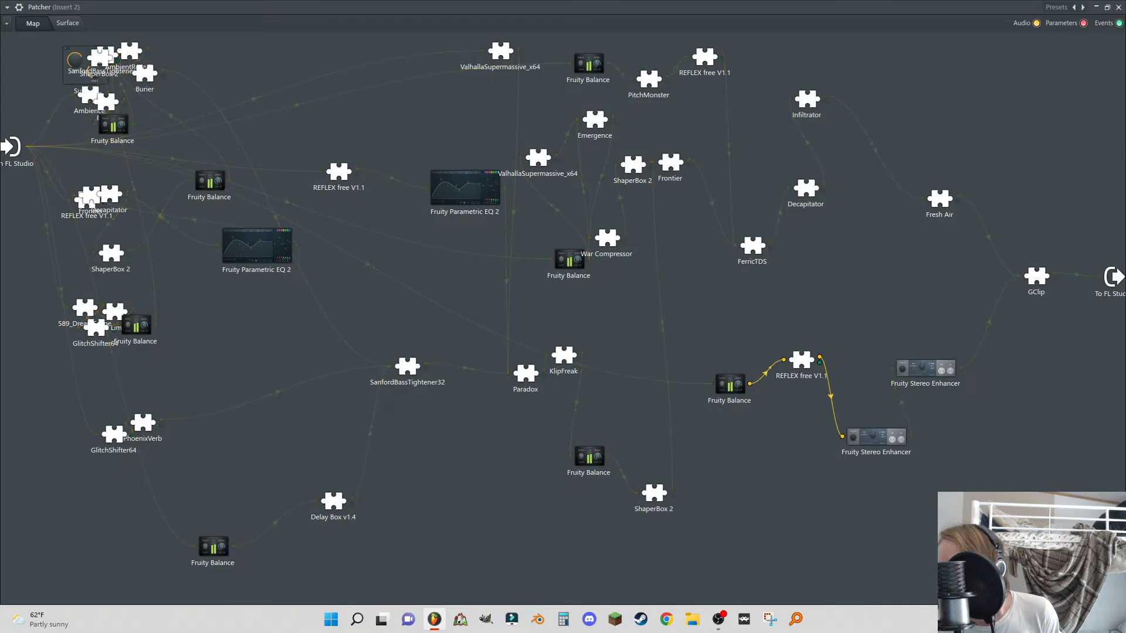
- Check the new REFLEX reverb's settings, close it, and move the second Stereo Enhancer and GClip away from the output module
{"action": "left_click", "coordinate": [806, 368]}
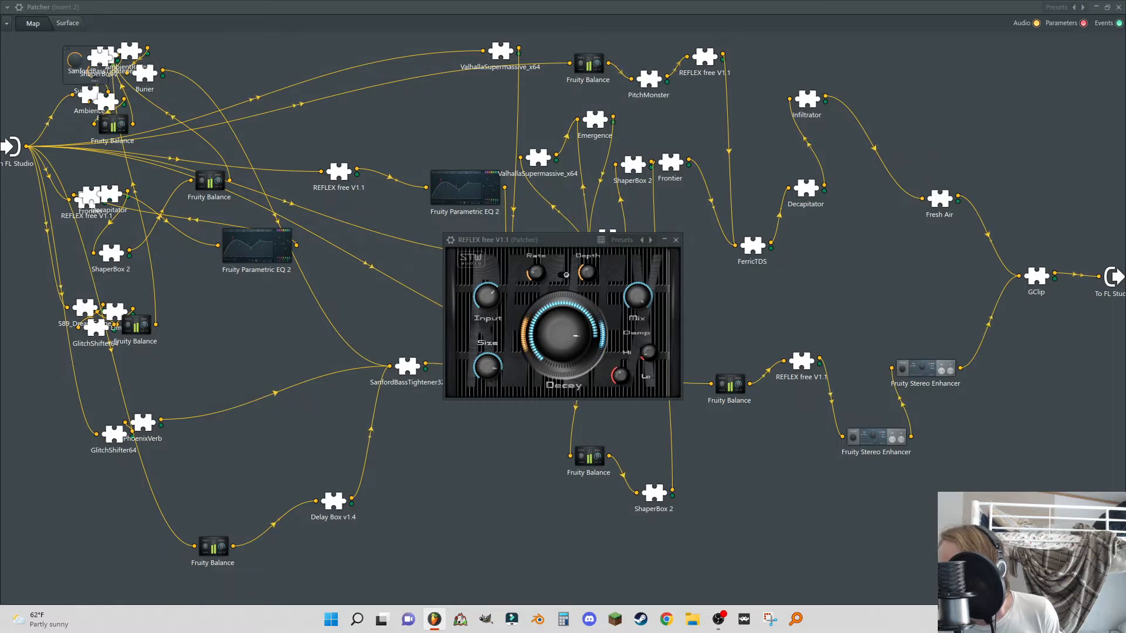
{"action": "left_click", "coordinate": [676, 240]}
{"action": "left_click_drag", "start_coordinate": [926, 368], "coordinate": [890, 328]}
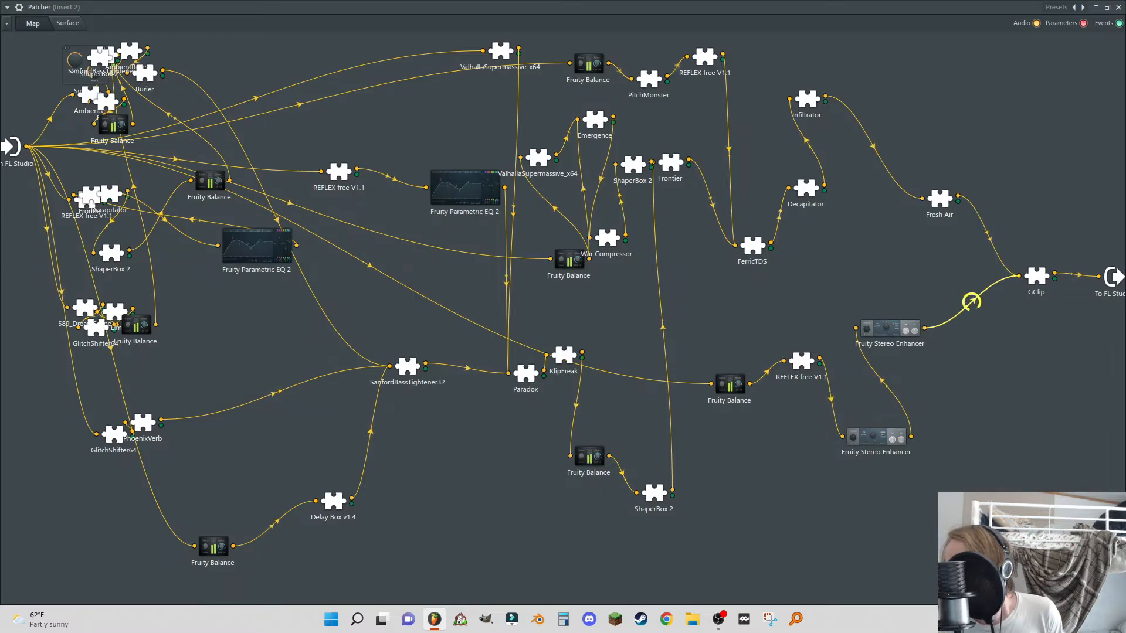
{"action": "left_click_drag", "start_coordinate": [1049, 285], "coordinate": [973, 290]}
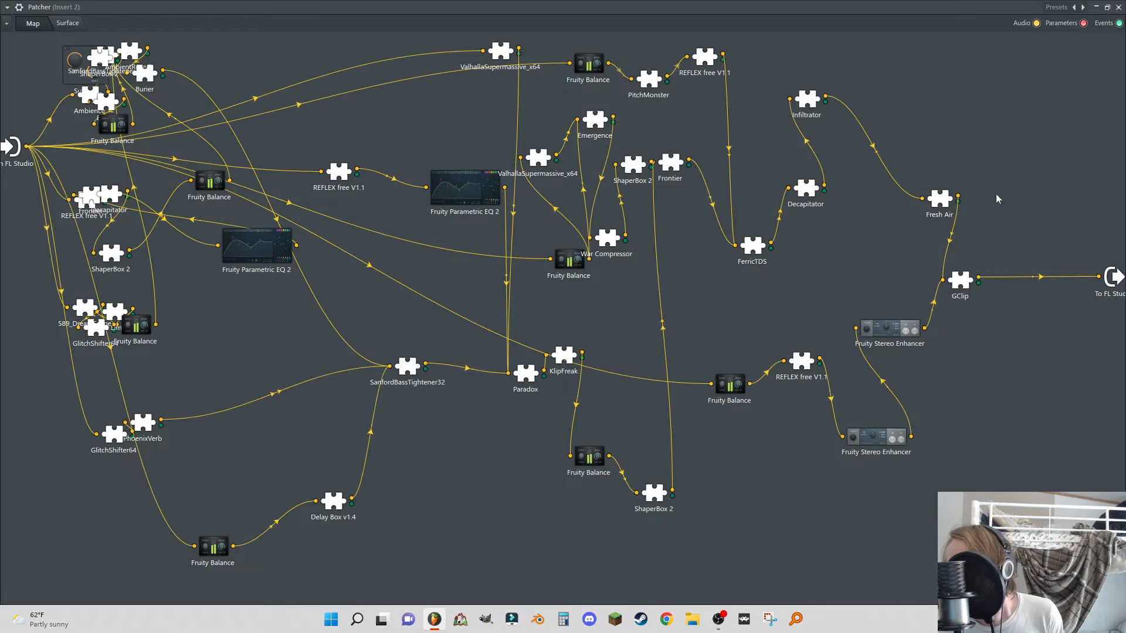
- Insert PolyComp between GClip and the FL Studio output, load the Air Draft preset, and set Dry/Wet to 87.4%
{"action": "right_click", "coordinate": [1003, 191]}
{"action": "left_click", "coordinate": [1035, 199]}
{"action": "left_click", "coordinate": [562, 229]}
{"action": "mouse_move", "coordinate": [564, 246]}
{"action": "left_click", "coordinate": [682, 260]}
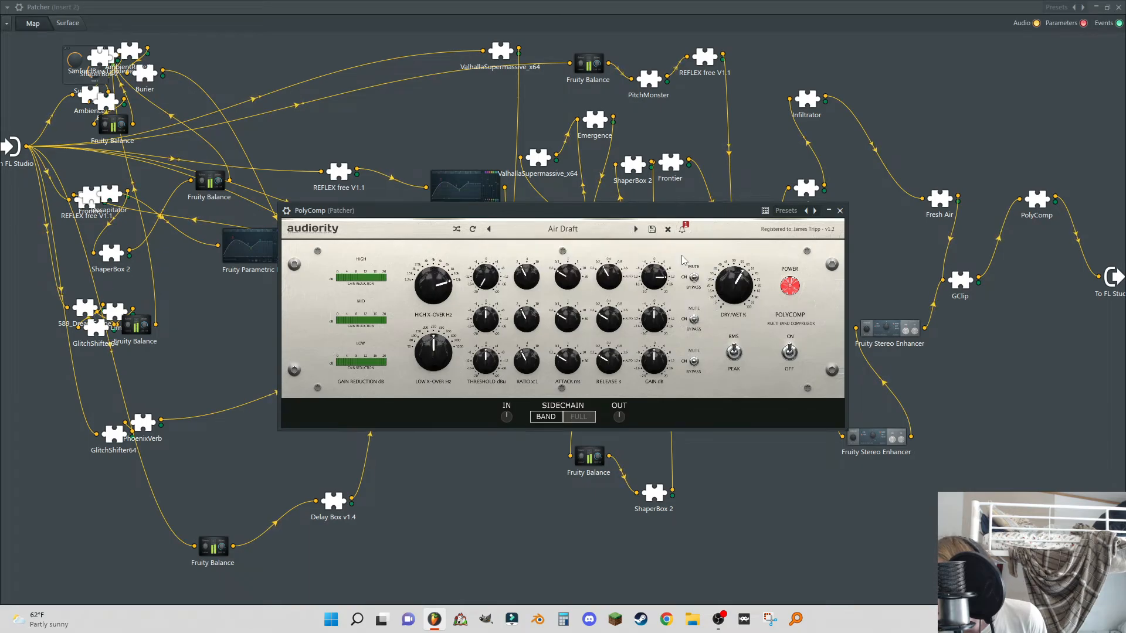
{"action": "mouse_move", "coordinate": [726, 263]}
{"action": "left_mouse_down"}
{"action": "mouse_move", "coordinate": [659, 256]}
{"action": "mouse_move", "coordinate": [727, 265]}
{"action": "mouse_move", "coordinate": [725, 276]}
{"action": "left_mouse_up"}
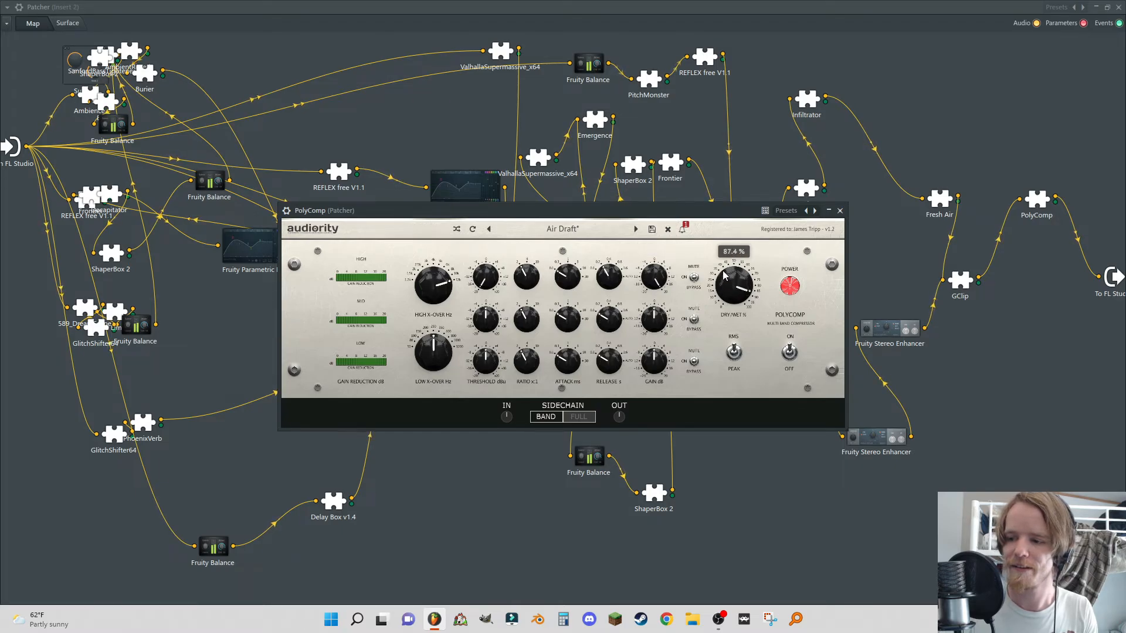
{"action": "left_click", "coordinate": [840, 210]}
- Make room by shifting PolyComp, GClip and Fresh Air, and insert bx_masterdesk between PolyComp and the FL Studio output
{"action": "left_click_drag", "start_coordinate": [1036, 200], "coordinate": [982, 160]}
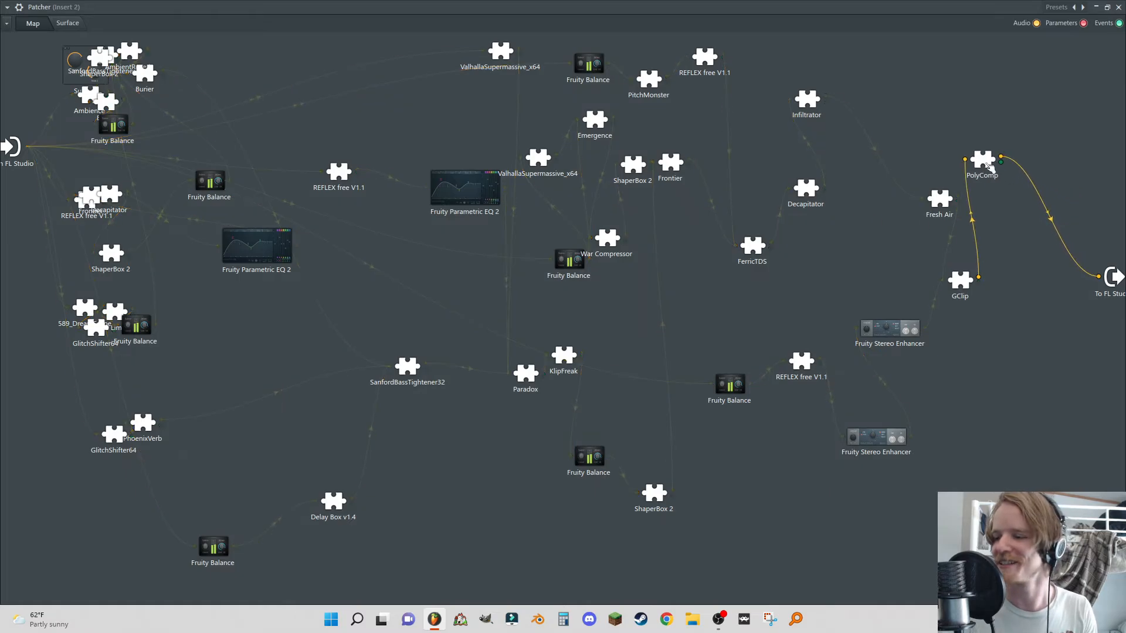
{"action": "left_click_drag", "start_coordinate": [960, 281], "coordinate": [917, 269]}
{"action": "left_click_drag", "start_coordinate": [937, 201], "coordinate": [870, 201]}
{"action": "left_click_drag", "start_coordinate": [991, 163], "coordinate": [938, 169]}
{"action": "right_click", "coordinate": [972, 134]}
{"action": "left_click", "coordinate": [988, 140]}
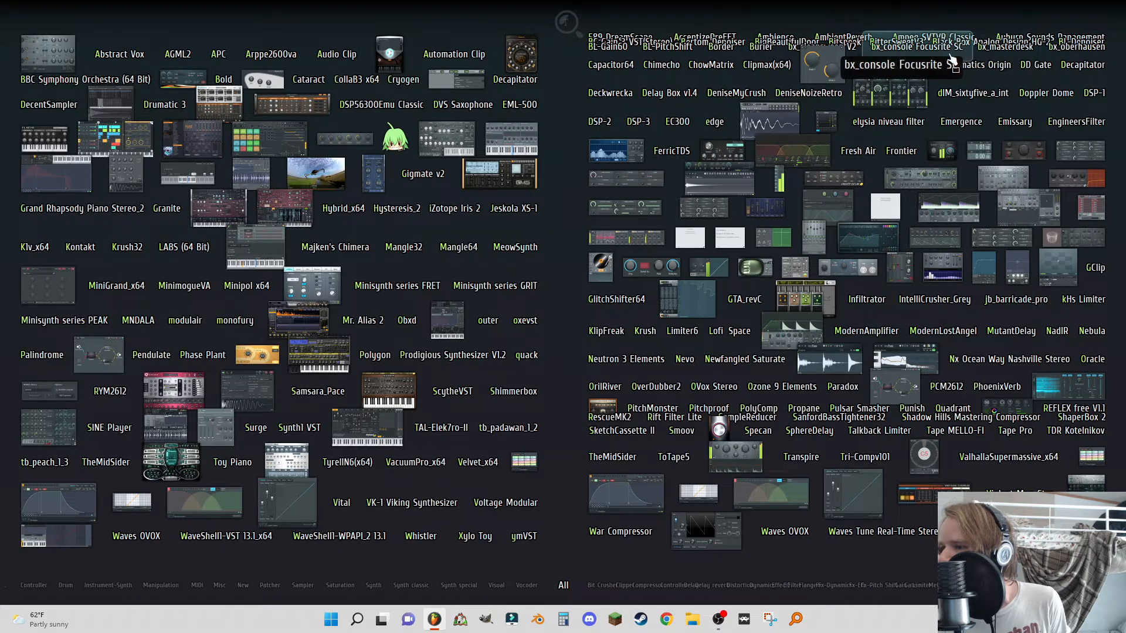
{"action": "left_click", "coordinate": [1013, 52]}
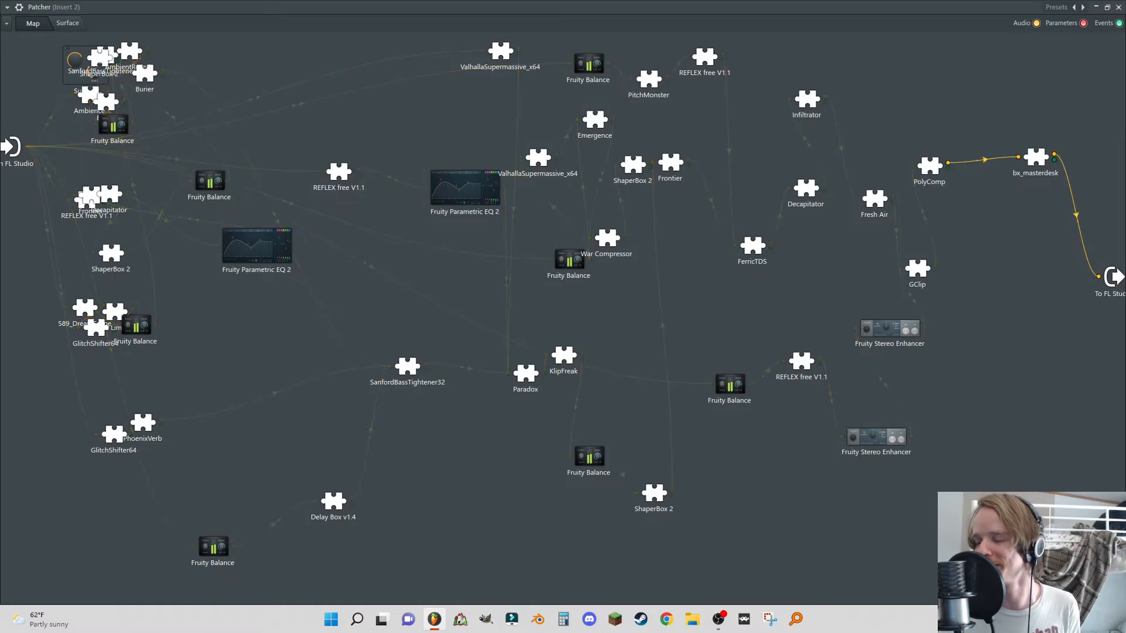
- Set bx_masterdesk's Foundation to -14, Comp Mix to 99% and De-Esser to 32, raise Bass, and turn the Low resonance filter towards 160
{"action": "left_click_drag", "start_coordinate": [431, 162], "coordinate": [413, 85]}
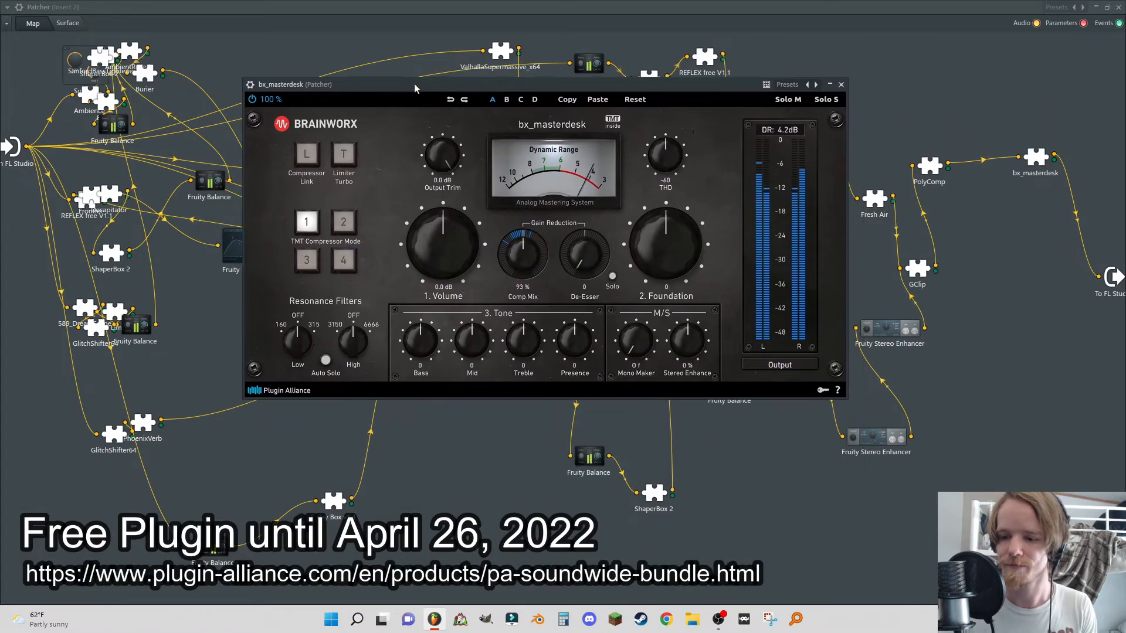
{"action": "left_click_drag", "start_coordinate": [685, 276], "coordinate": [667, 287]}
{"action": "mouse_move", "coordinate": [682, 214]}
{"action": "left_mouse_down"}
{"action": "mouse_move", "coordinate": [673, 233]}
{"action": "mouse_move", "coordinate": [677, 210]}
{"action": "left_mouse_up"}
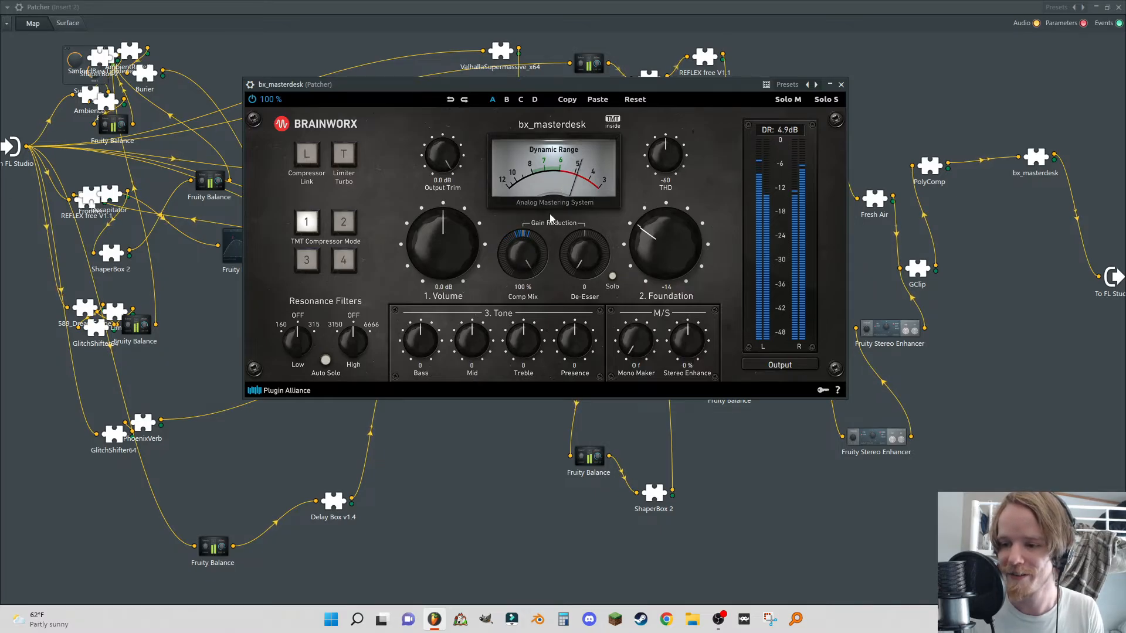
{"action": "left_click_drag", "start_coordinate": [518, 289], "coordinate": [555, 160]}
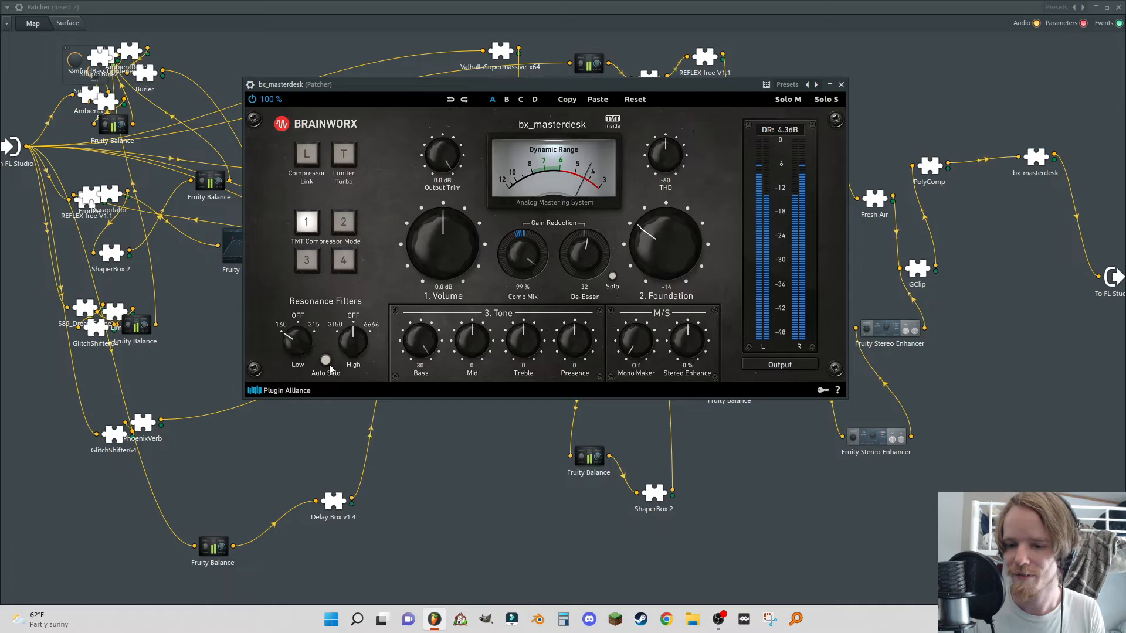
- Audition TMT compressor modes 2, 3 and 4, and return to mode 1
{"action": "left_click", "coordinate": [344, 223]}
{"action": "left_click", "coordinate": [306, 265]}
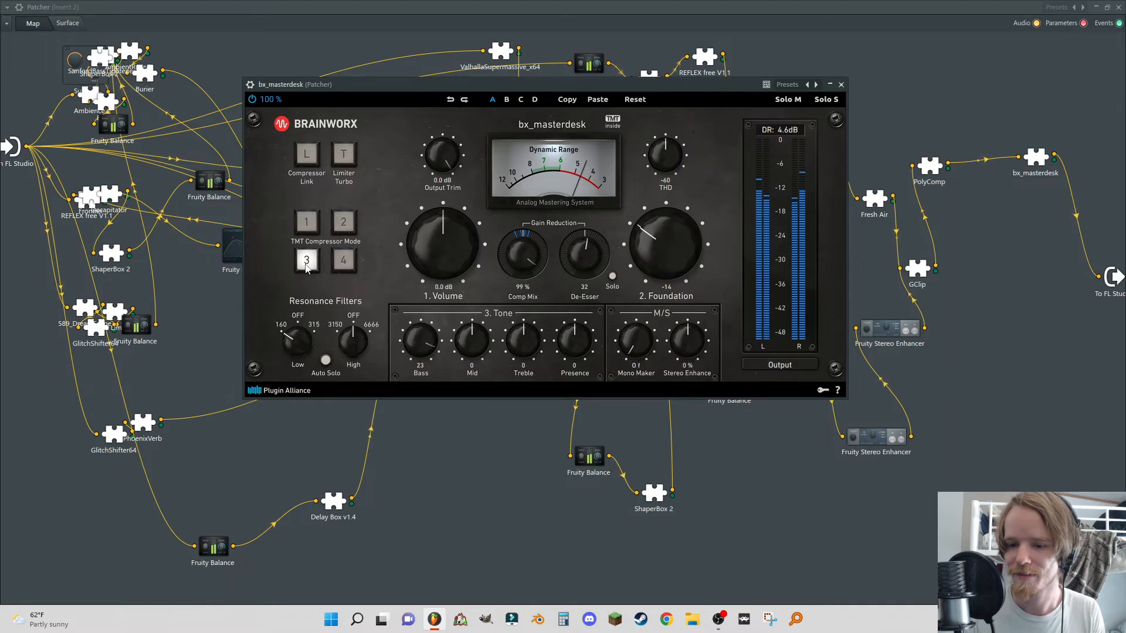
{"action": "left_click", "coordinate": [344, 262]}
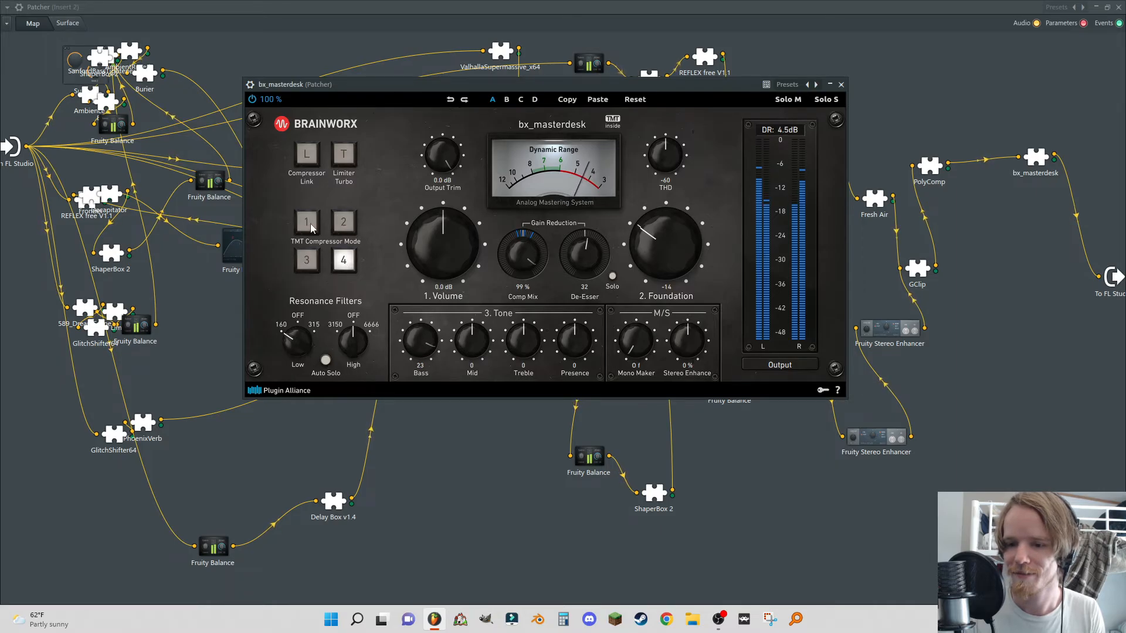
{"action": "left_click", "coordinate": [310, 226]}
- Set Mono Maker to 169 Hz, Treble to 9, Presence to 17 and Stereo Enhance to 14%
{"action": "left_click_drag", "start_coordinate": [631, 340], "coordinate": [643, 263]}
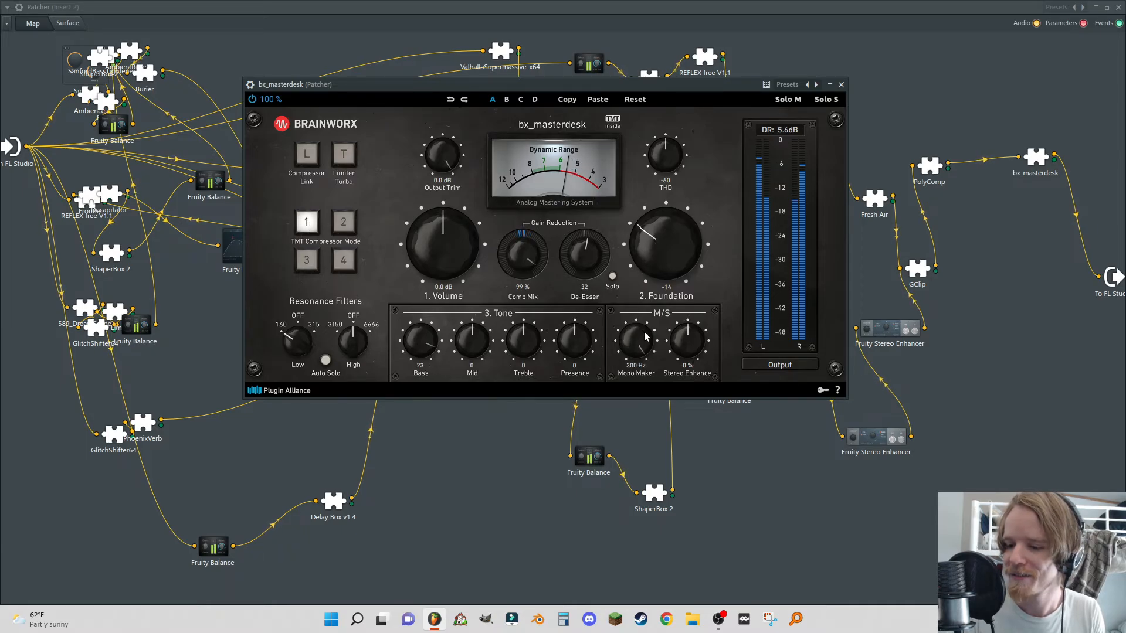
{"action": "left_click_drag", "start_coordinate": [644, 341], "coordinate": [641, 354]}
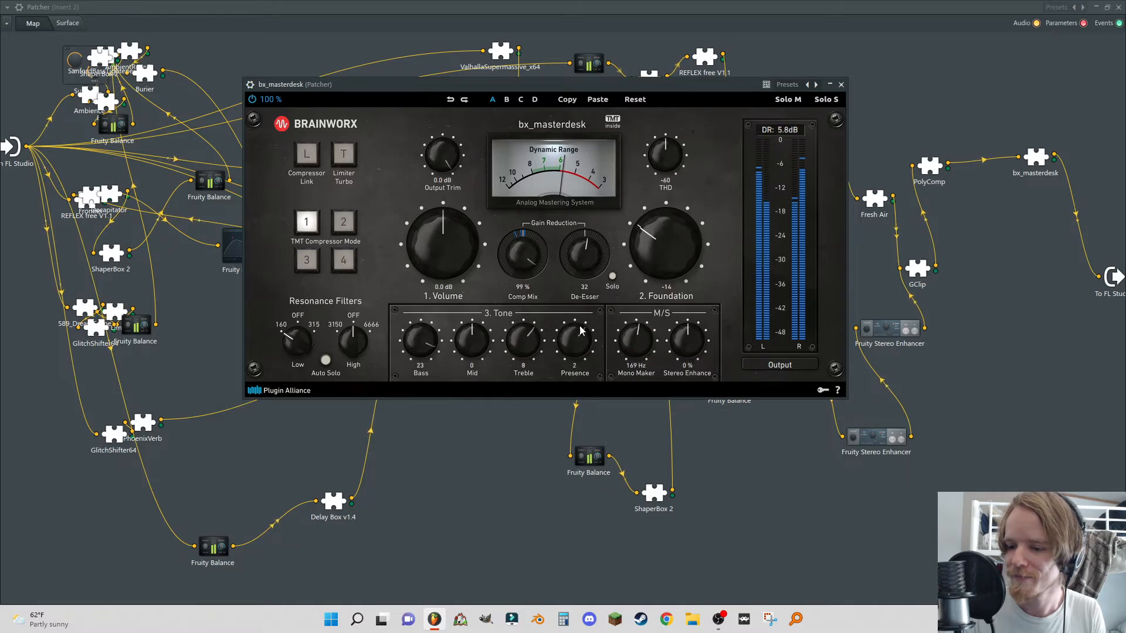
{"action": "scroll", "coordinate": [540, 340], "scroll_direction": "up", "scroll_amount": 1}
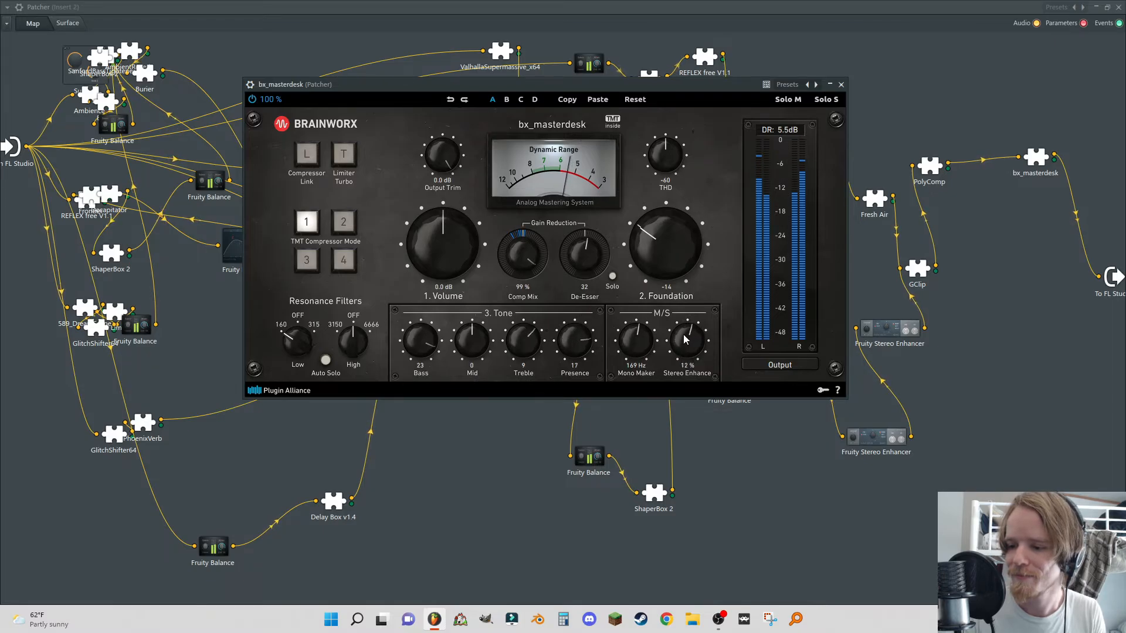
{"action": "scroll", "coordinate": [662, 232], "scroll_direction": "up", "scroll_amount": 9}
- Sweep Foundation up to 30 and down to -30, leave it at -30, and close bx_masterdesk
{"action": "left_click_drag", "start_coordinate": [655, 245], "coordinate": [677, 158]}
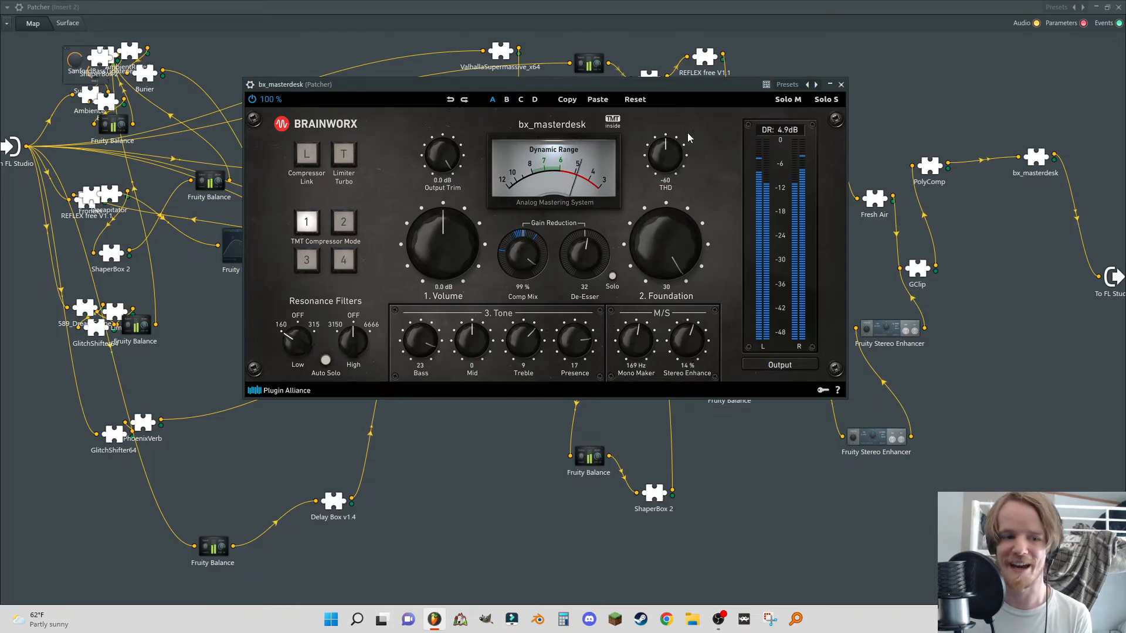
{"action": "left_click_drag", "start_coordinate": [697, 229], "coordinate": [671, 264]}
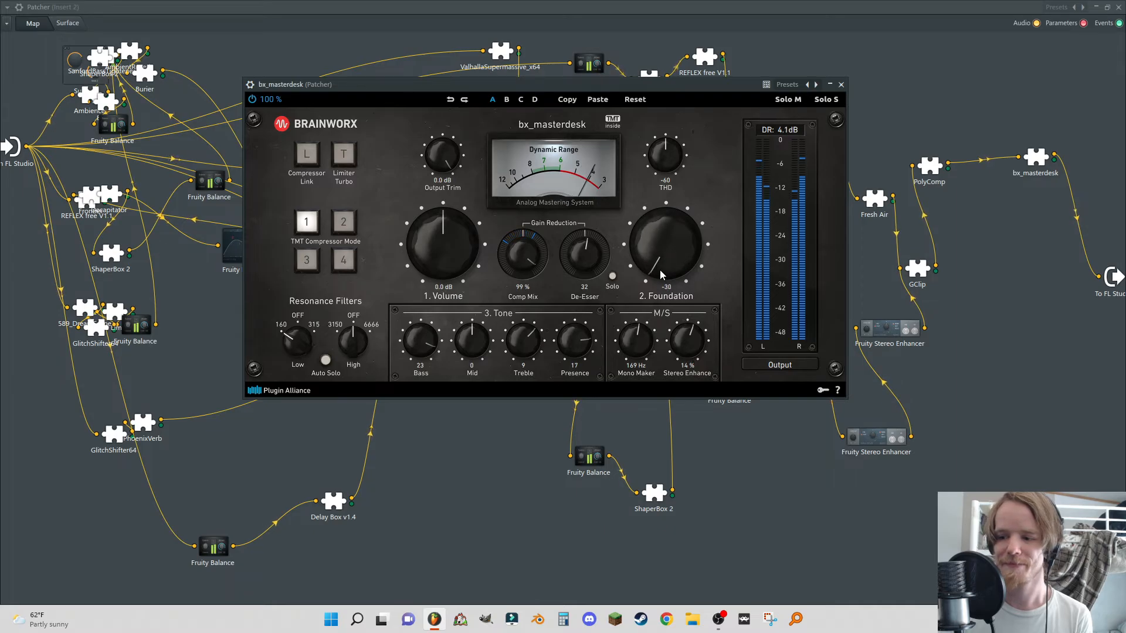
{"action": "mouse_move", "coordinate": [668, 146]}
{"action": "left_mouse_down"}
{"action": "mouse_move", "coordinate": [653, 198]}
{"action": "mouse_move", "coordinate": [660, 145]}
{"action": "left_mouse_up"}
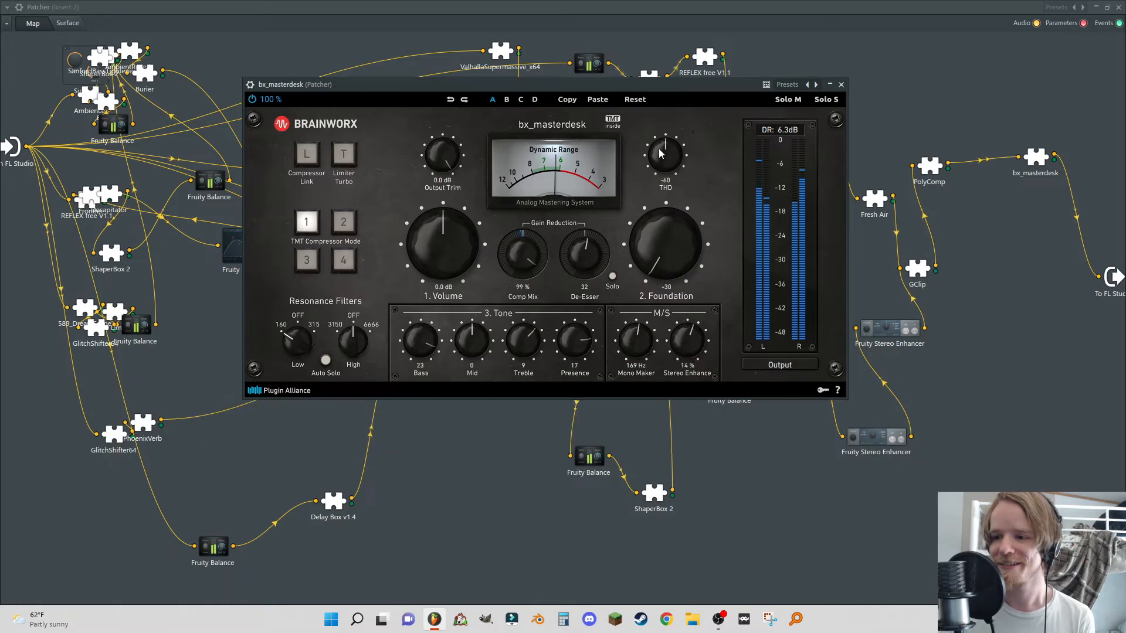
{"action": "left_click", "coordinate": [841, 85]}
- Expose bx_masterdesk's last tweaked parameter, Foundation, as a parameter input on its map node
{"action": "right_click", "coordinate": [1036, 156]}
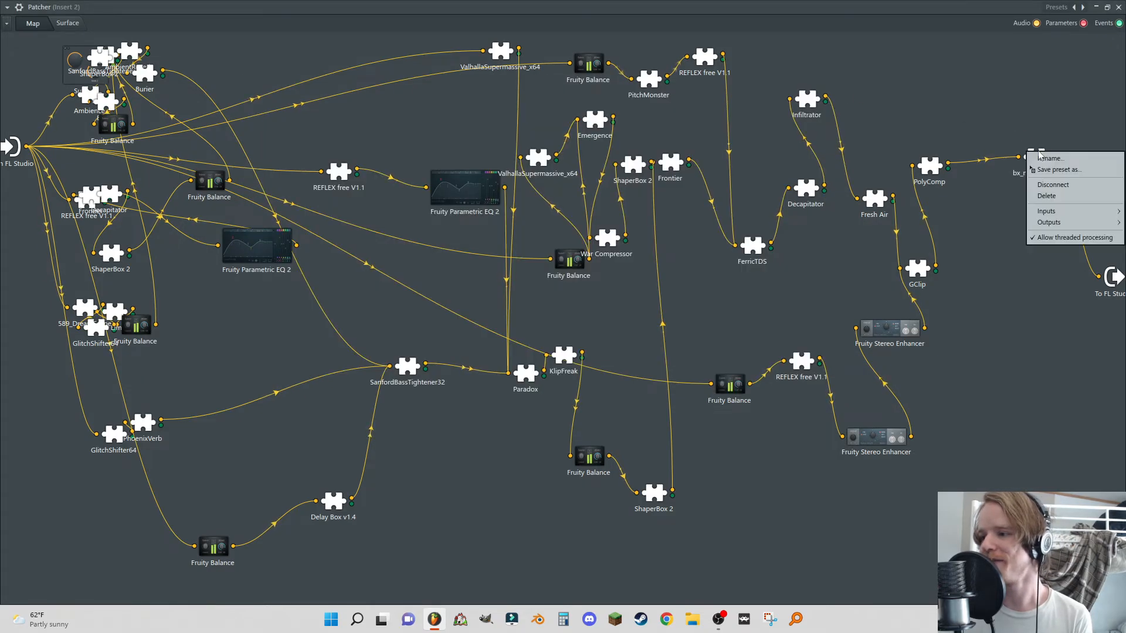
{"action": "mouse_move", "coordinate": [1053, 217]}
{"action": "mouse_move", "coordinate": [999, 222]}
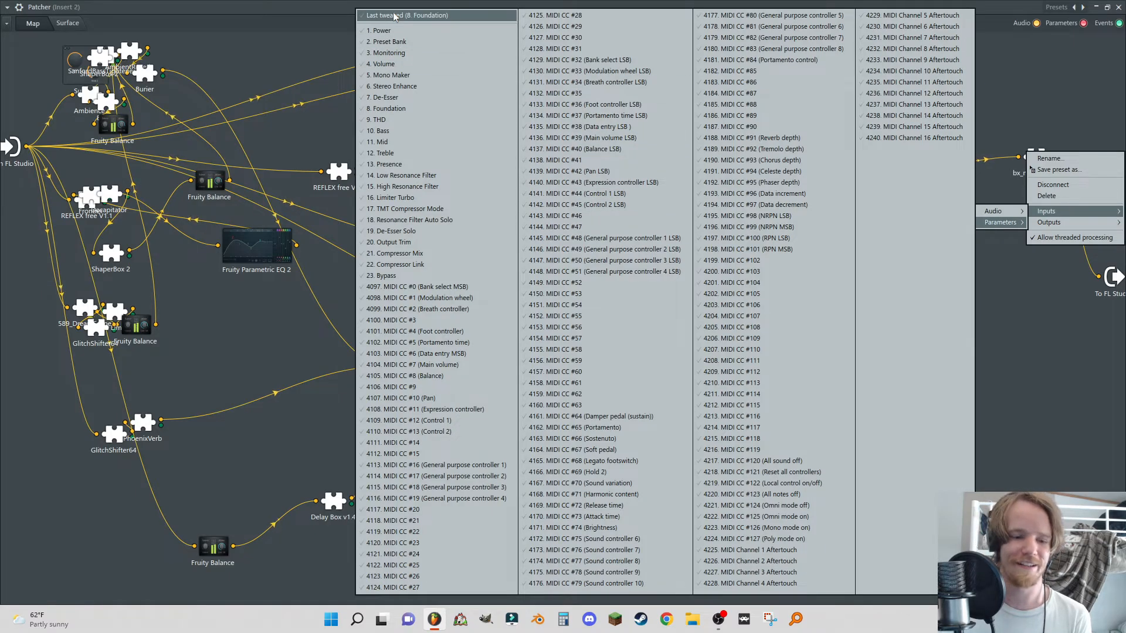
{"action": "left_click", "coordinate": [414, 18]}
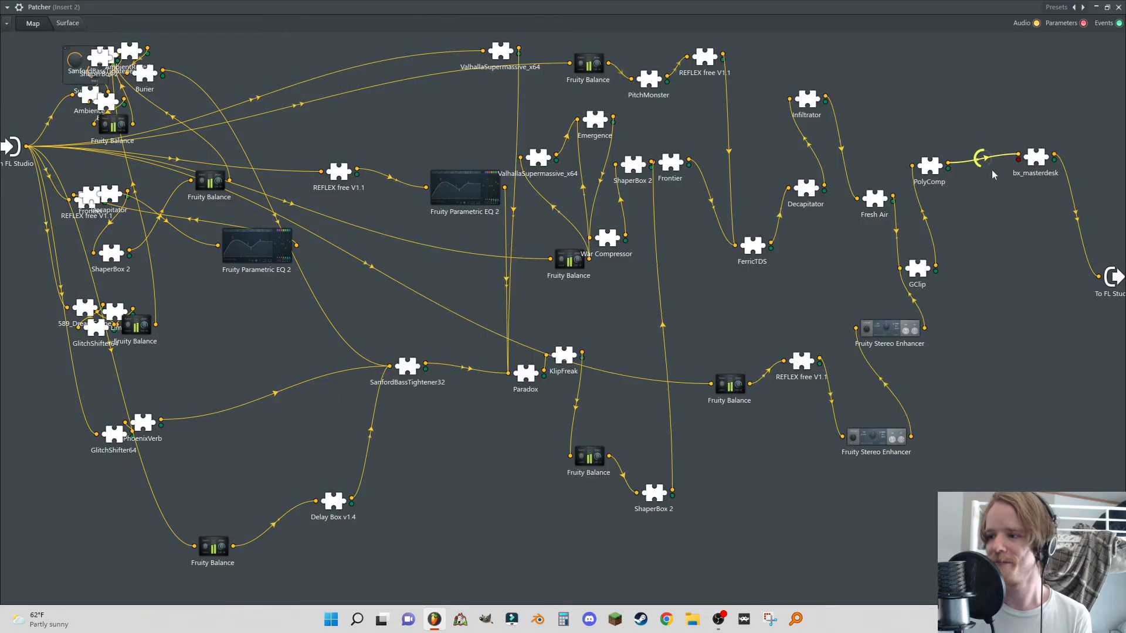
- Add a knob control to Patcher's control surface and resize it into a large knob
{"action": "left_click", "coordinate": [71, 24]}
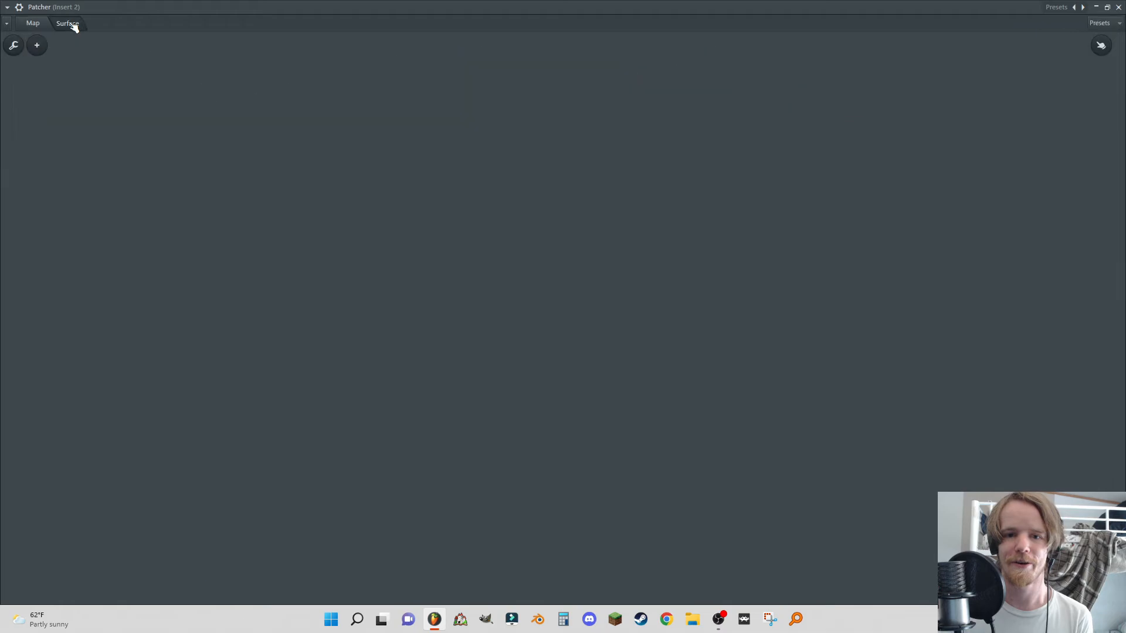
{"action": "left_click", "coordinate": [45, 46]}
{"action": "mouse_move", "coordinate": [71, 107]}
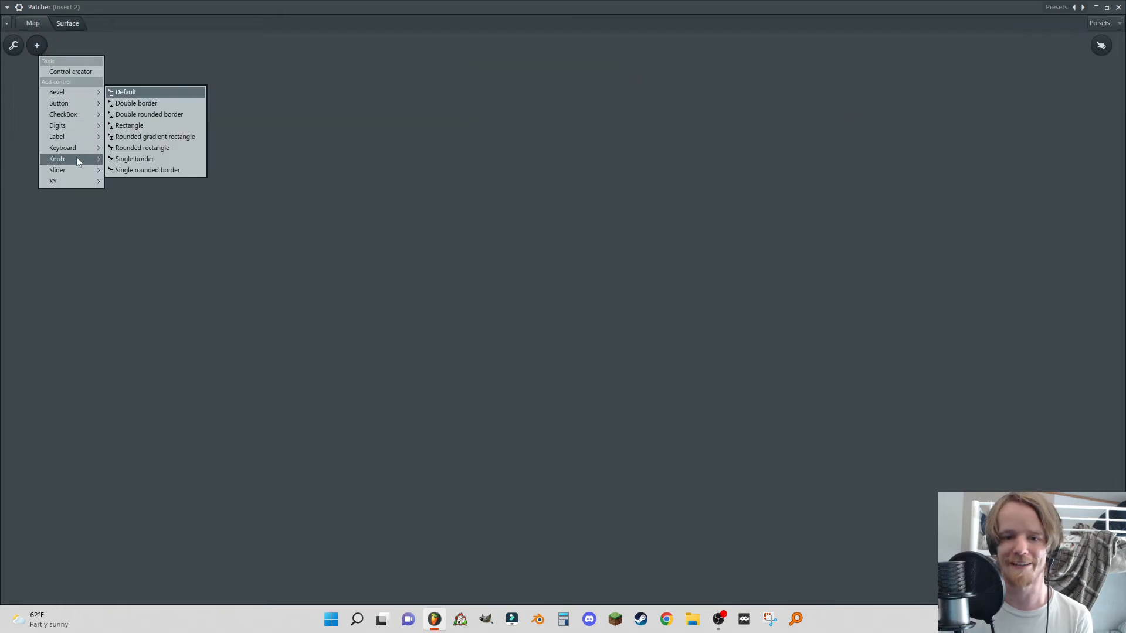
{"action": "mouse_move", "coordinate": [77, 157]}
{"action": "left_click", "coordinate": [138, 154]}
{"action": "left_click_drag", "start_coordinate": [571, 326], "coordinate": [526, 235]}
- Rename the new surface knob to Damp/Bright
{"action": "right_click", "coordinate": [409, 177]}
{"action": "left_click", "coordinate": [431, 187]}
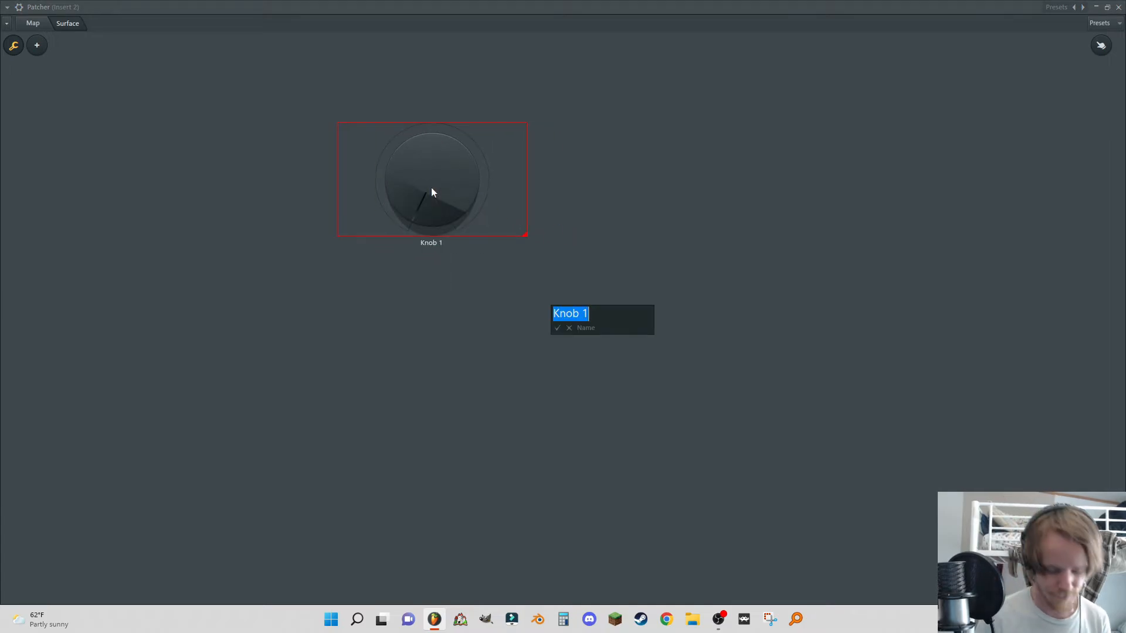
{"action": "type", "text": "Damp"}
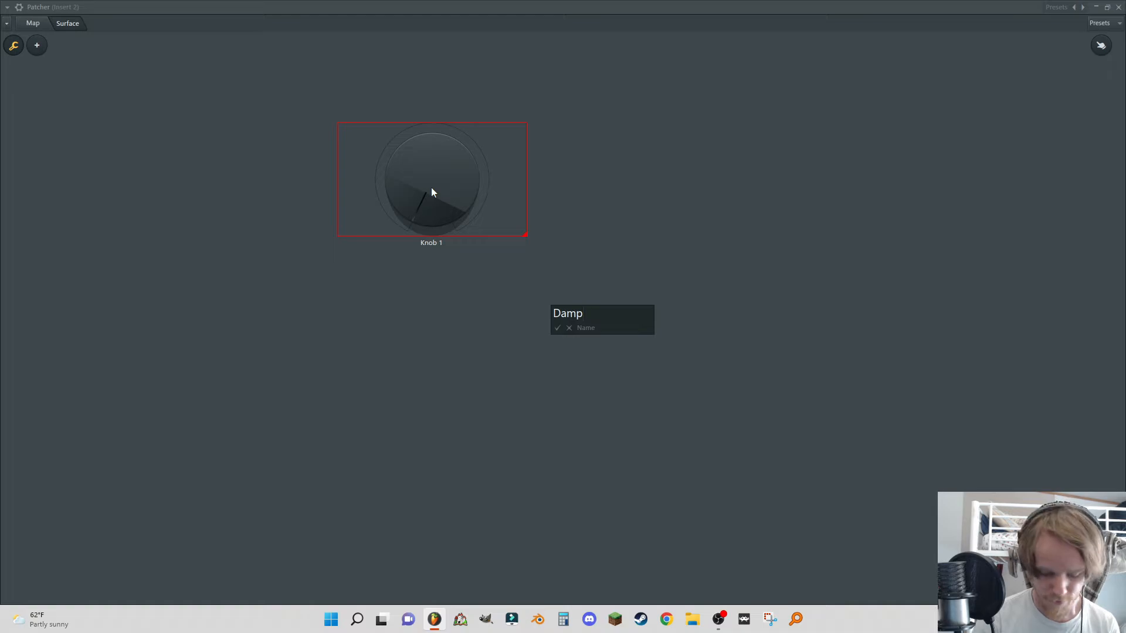
{"action": "type", "text": "/Bright"}
{"action": "key", "text": "Return"}
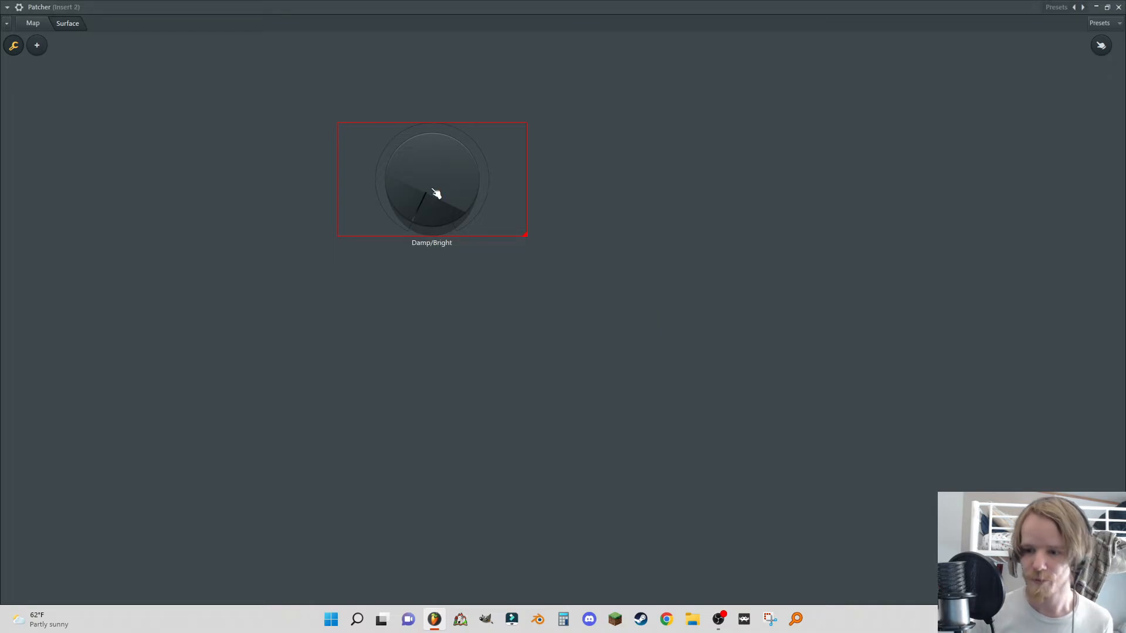
- Bring the Surface node into view on the map and link its knob output to bx_masterdesk's Foundation input
{"action": "left_click", "coordinate": [32, 24]}
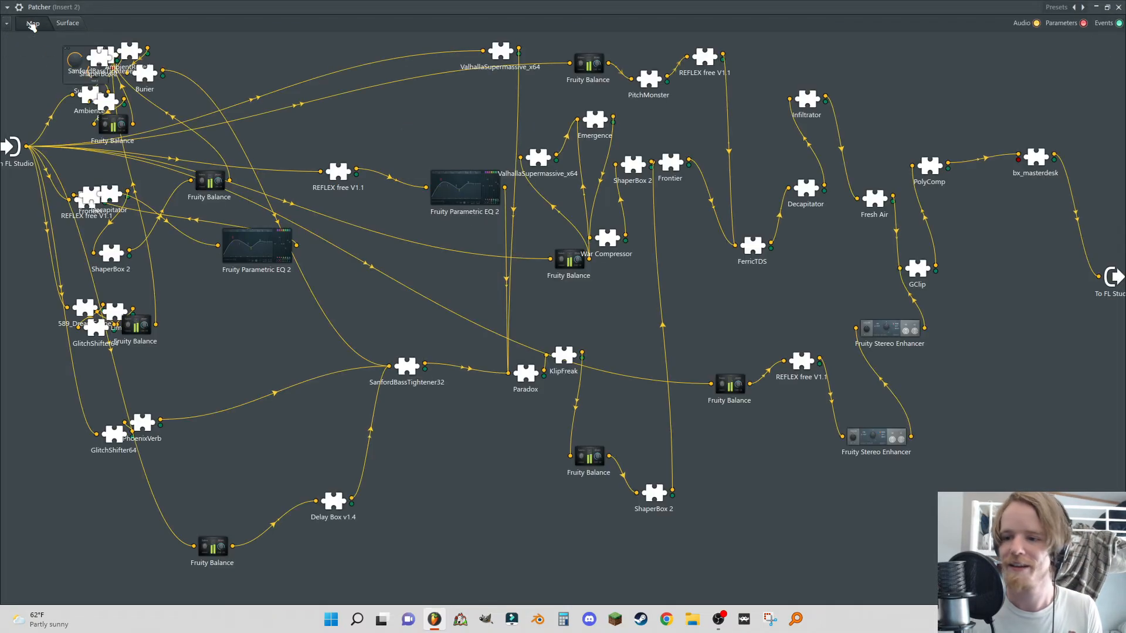
{"action": "left_click", "coordinate": [1019, 161]}
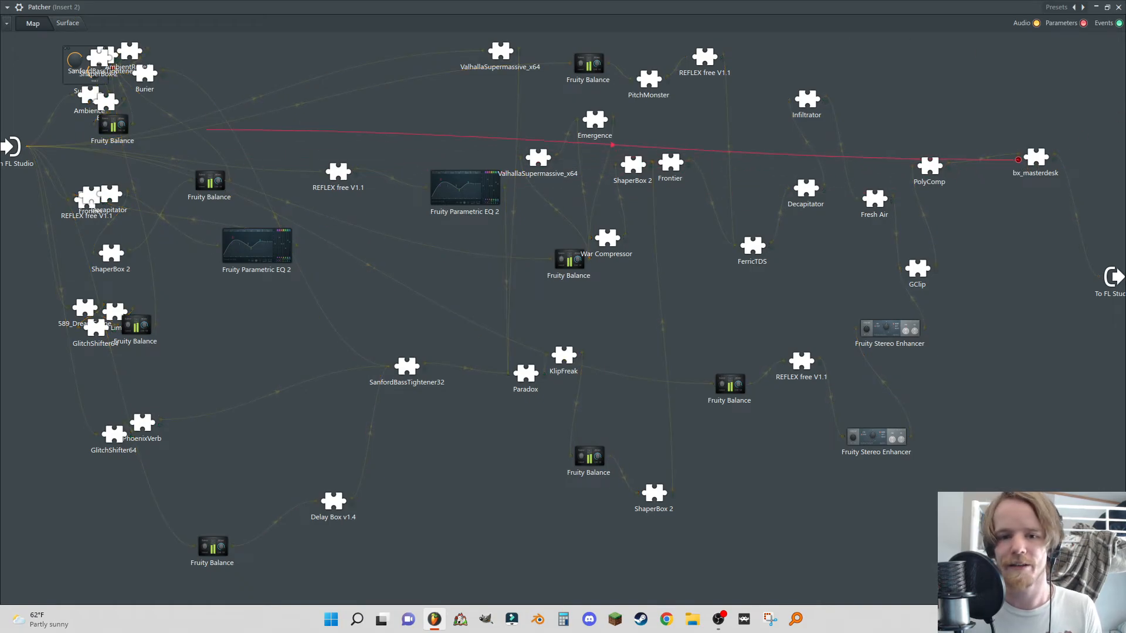
{"action": "left_click_drag", "start_coordinate": [959, 321], "coordinate": [958, 322]}
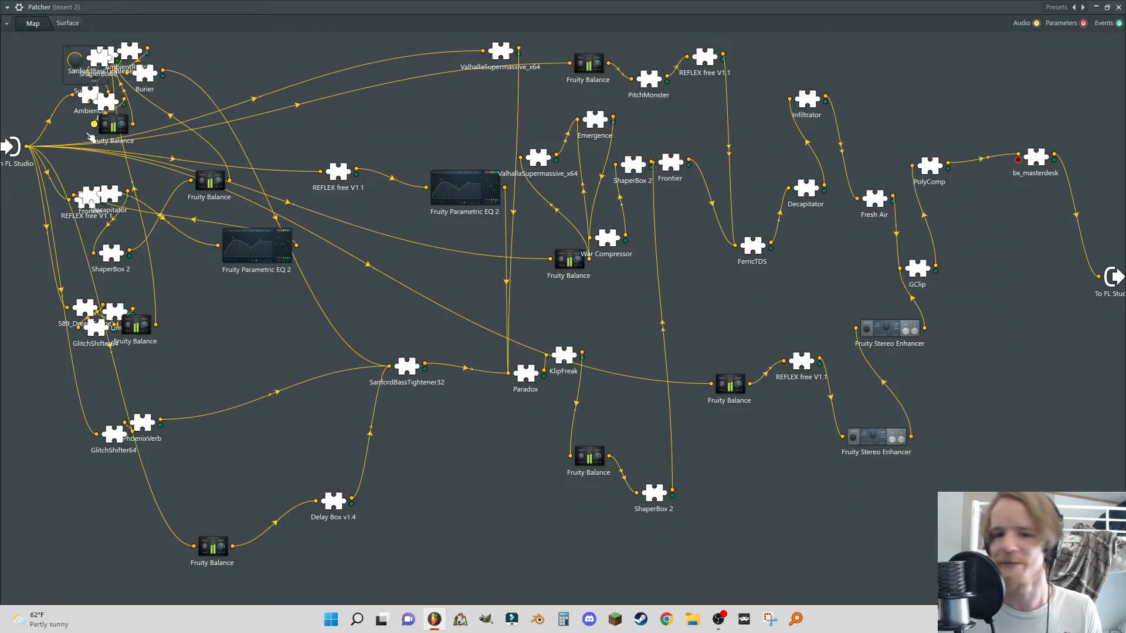
{"action": "left_click_drag", "start_coordinate": [77, 63], "coordinate": [16, 94]}
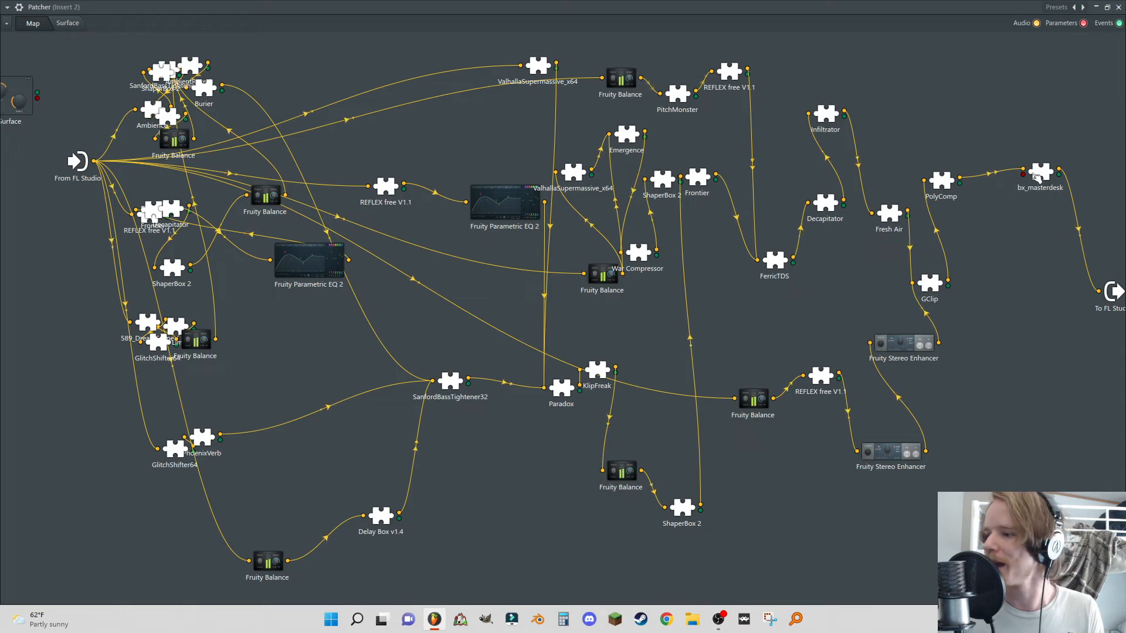
{"action": "left_click_drag", "start_coordinate": [1022, 174], "coordinate": [1022, 175]}
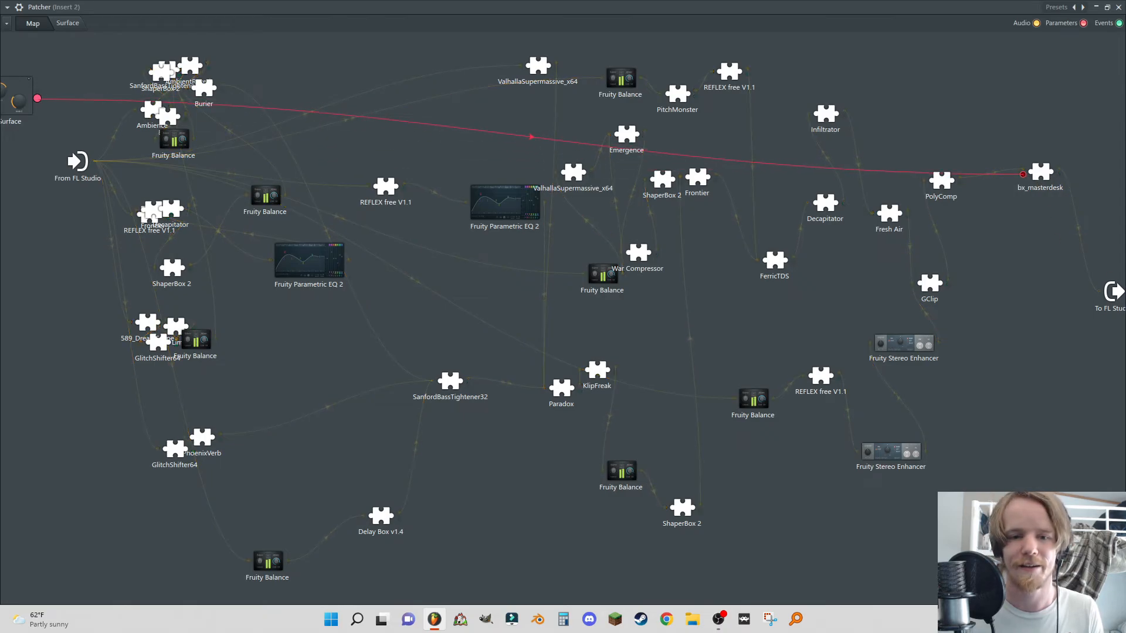
- Turn off surface edit mode and sweep the Bright/Damp knob down from maximum to test the Foundation link
{"action": "left_click", "coordinate": [67, 23]}
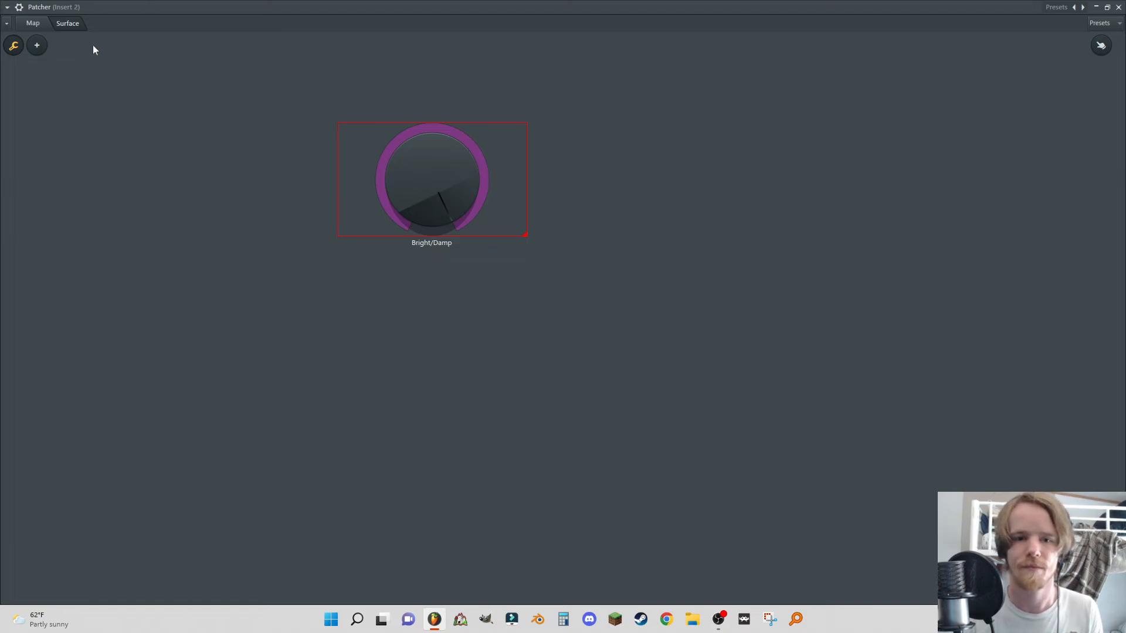
{"action": "left_click", "coordinate": [14, 45]}
{"action": "left_click_drag", "start_coordinate": [441, 190], "coordinate": [442, 305]}
{"action": "left_click_drag", "start_coordinate": [442, 191], "coordinate": [442, 305]}
{"action": "left_click_drag", "start_coordinate": [427, 230], "coordinate": [423, 208]}
- Spread out the overlapping reverb, ShaperBox, Burier and balance nodes on the map so their connections are readable
{"action": "left_click", "coordinate": [33, 23]}
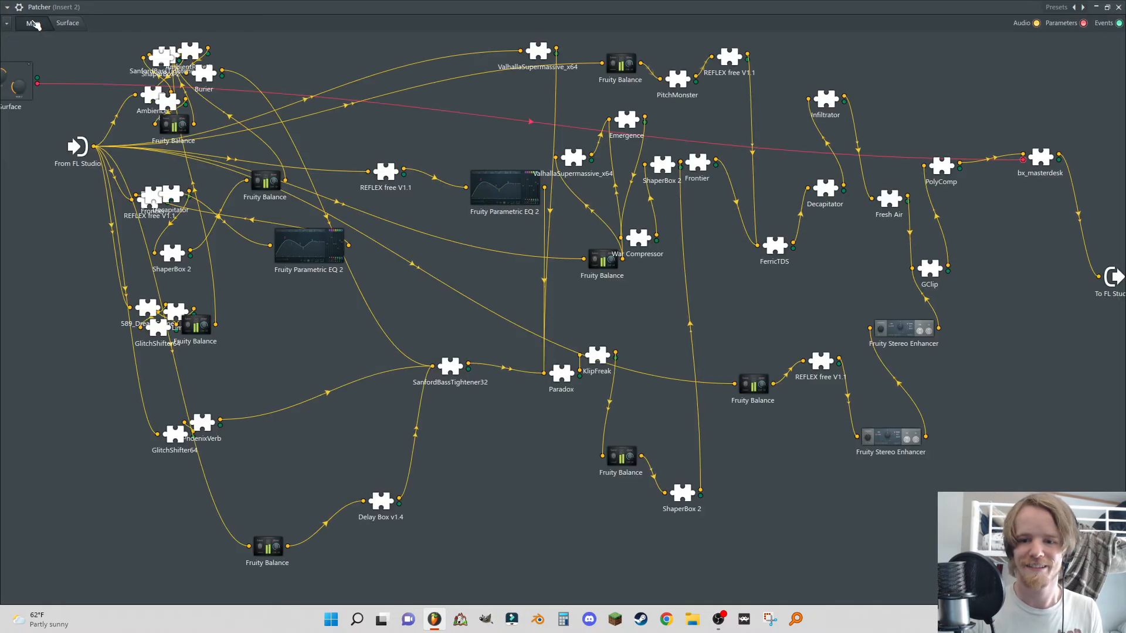
{"action": "left_click_drag", "start_coordinate": [390, 175], "coordinate": [397, 172]}
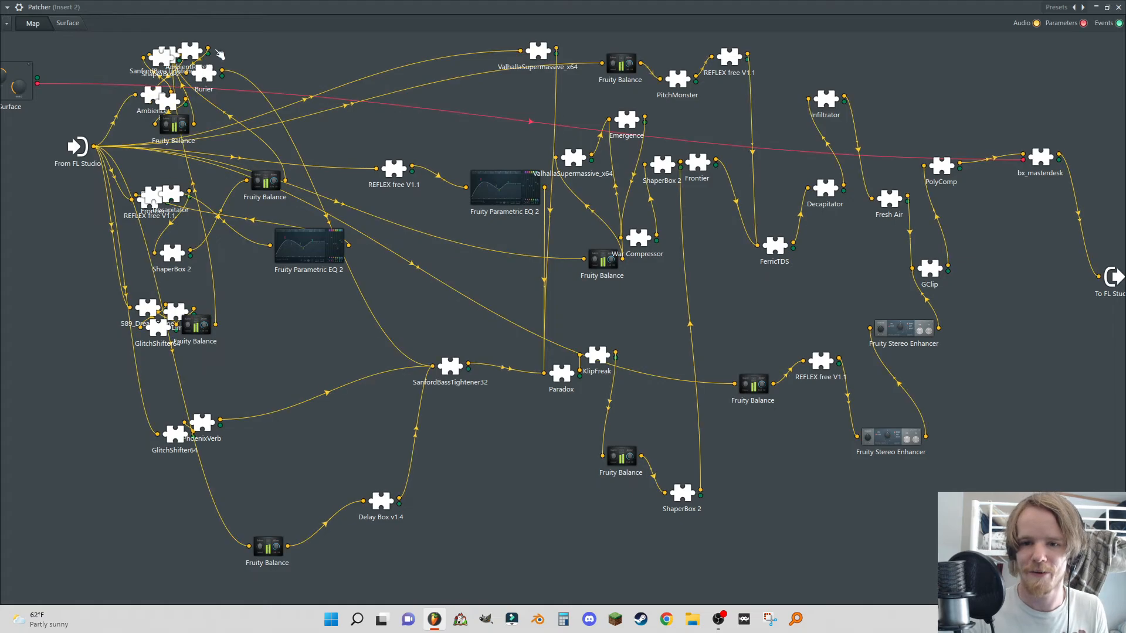
{"action": "left_click_drag", "start_coordinate": [78, 146], "coordinate": [12, 198]}
{"action": "left_click_drag", "start_coordinate": [352, 125], "coordinate": [264, 152]}
{"action": "left_click_drag", "start_coordinate": [379, 75], "coordinate": [475, 55]}
{"action": "left_click_drag", "start_coordinate": [366, 51], "coordinate": [277, 50]}
{"action": "left_click_drag", "start_coordinate": [345, 80], "coordinate": [368, 50]}
{"action": "left_click_drag", "start_coordinate": [333, 127], "coordinate": [365, 111]}
{"action": "left_click_drag", "start_coordinate": [350, 225], "coordinate": [263, 240]}
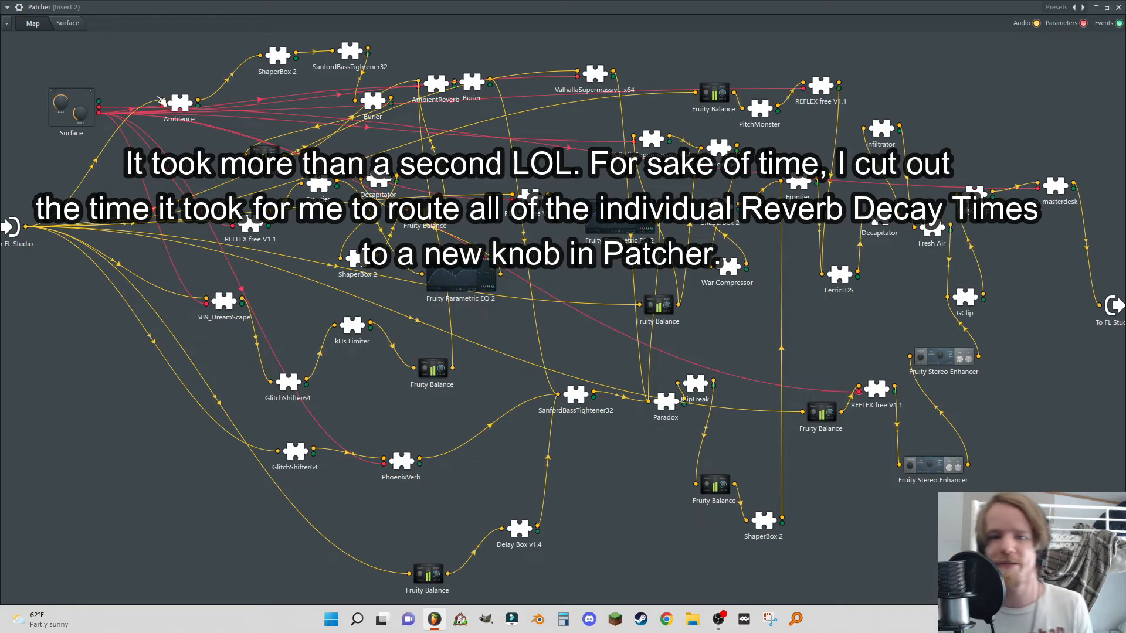
- Audition the surface controls by turning Bright/Damp and the DECAY knob up to maximum
{"action": "left_click", "coordinate": [68, 23]}
{"action": "left_click", "coordinate": [46, 47]}
{"action": "left_click", "coordinate": [326, 166]}
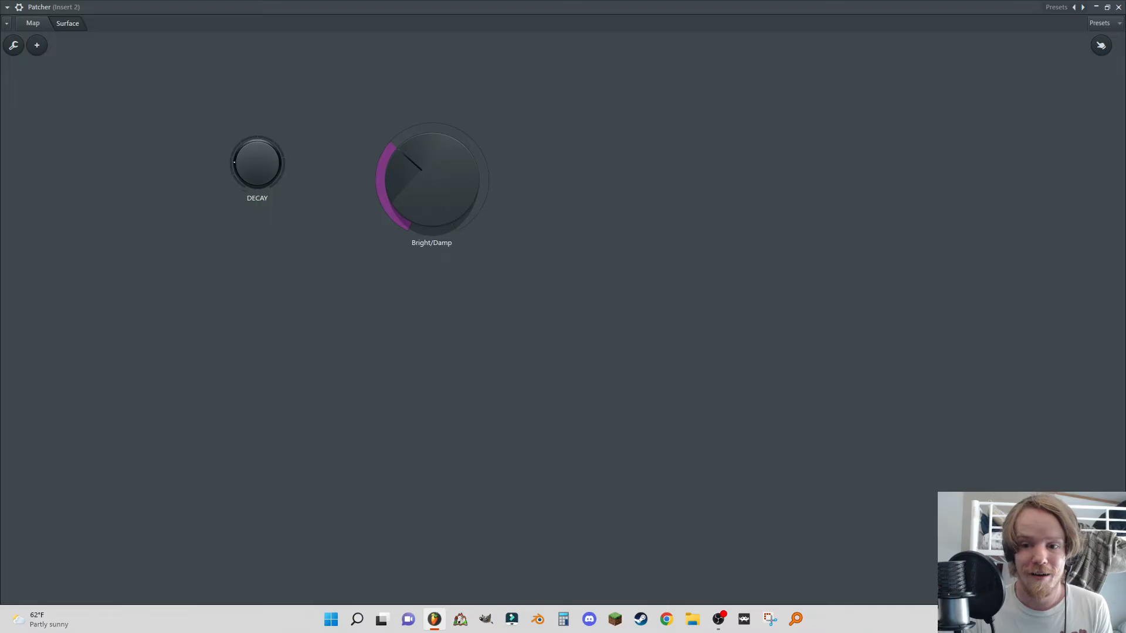
{"action": "left_click_drag", "start_coordinate": [422, 170], "coordinate": [423, 88]}
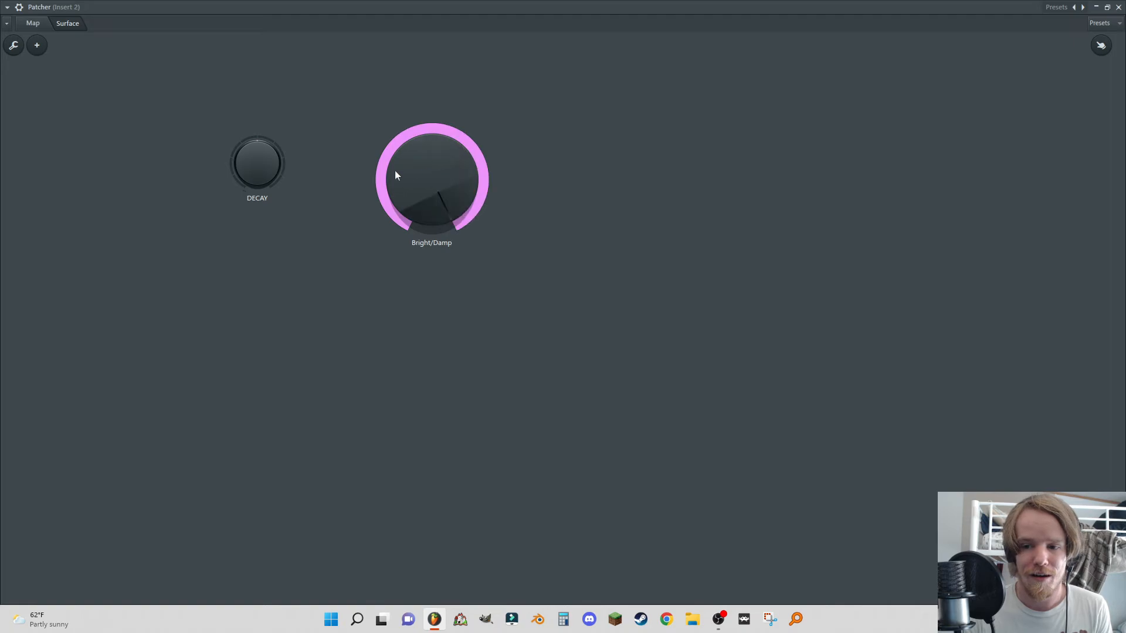
{"action": "left_click_drag", "start_coordinate": [258, 165], "coordinate": [258, 146]}
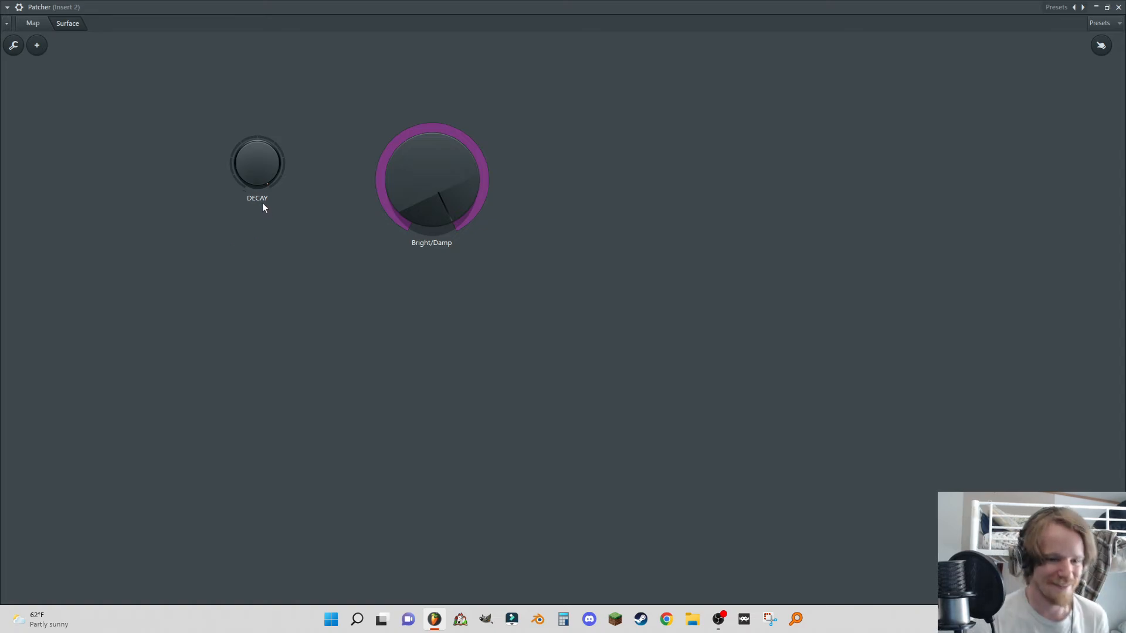
{"action": "mouse_move", "coordinate": [432, 179]}
{"action": "left_mouse_down"}
{"action": "mouse_move", "coordinate": [433, 258]}
{"action": "mouse_move", "coordinate": [432, 173]}
{"action": "left_mouse_up"}
{"action": "key", "text": "alt+Tab"}
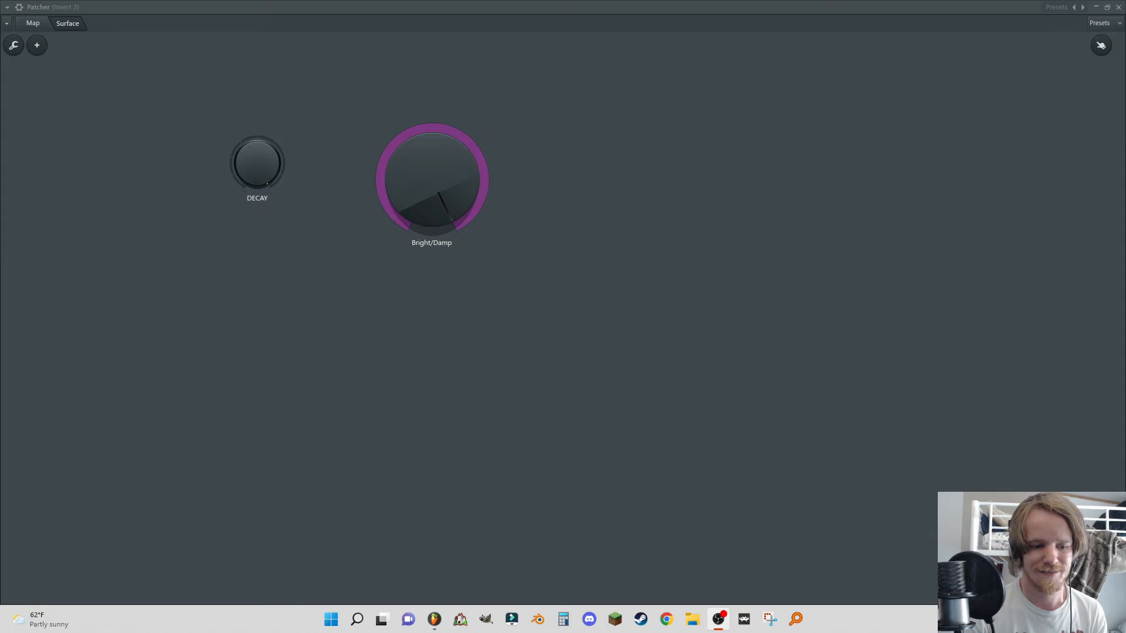
- Select the LABS channel and audition the Bright/Damp knob on Patcher's surface, sweeping it down and back up
{"action": "left_click_drag", "start_coordinate": [452, 212], "coordinate": [452, 243]}
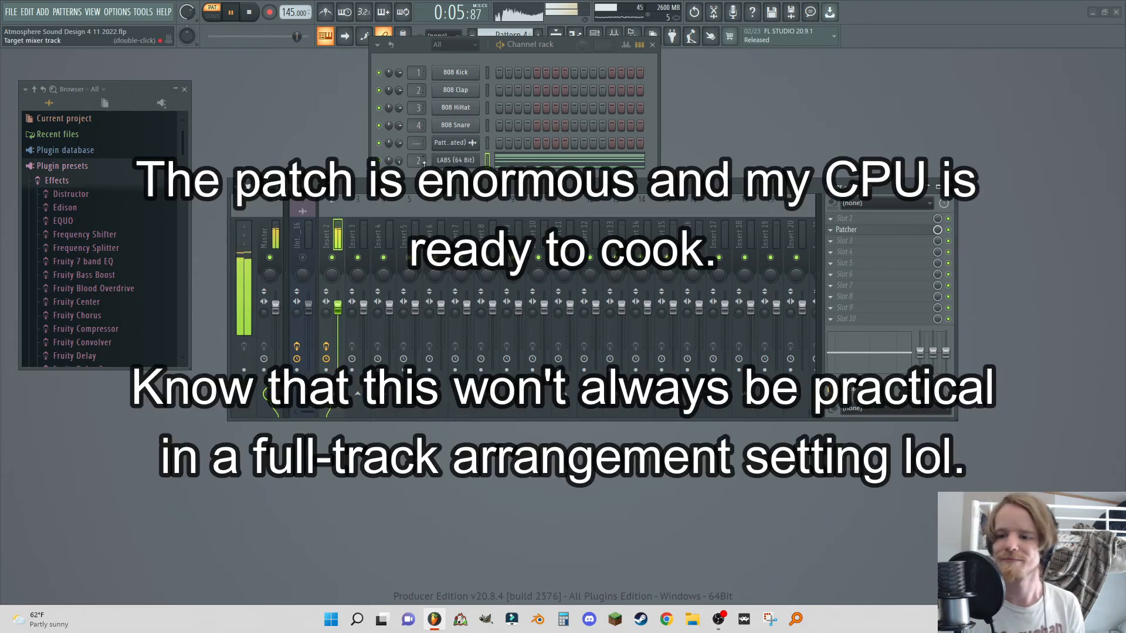
{"action": "left_click", "coordinate": [459, 160]}
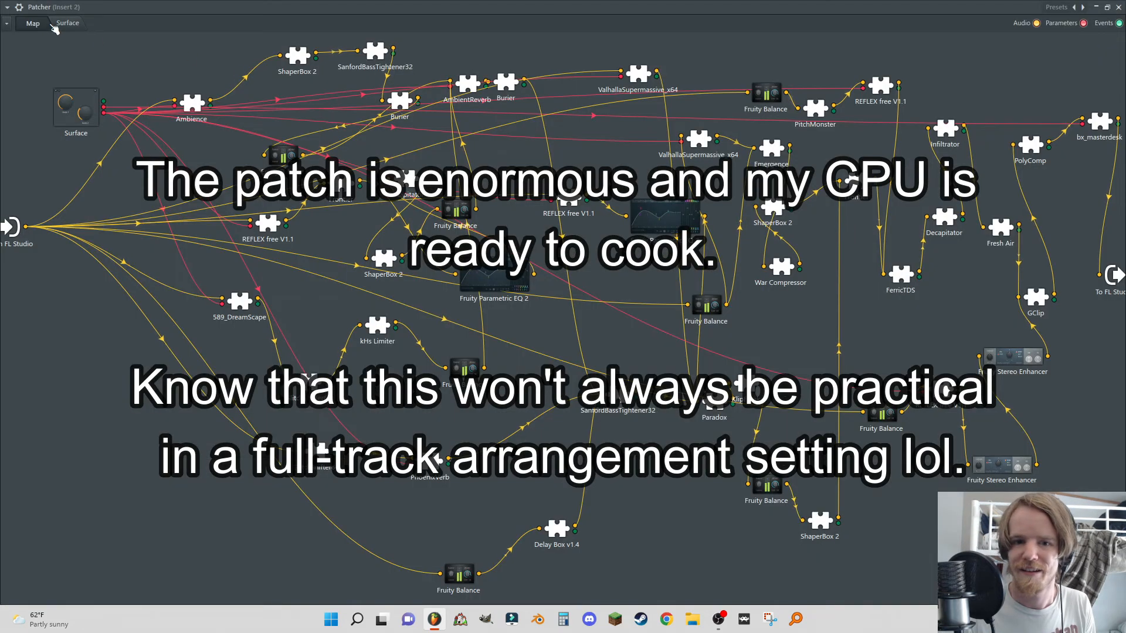
{"action": "left_click", "coordinate": [67, 26]}
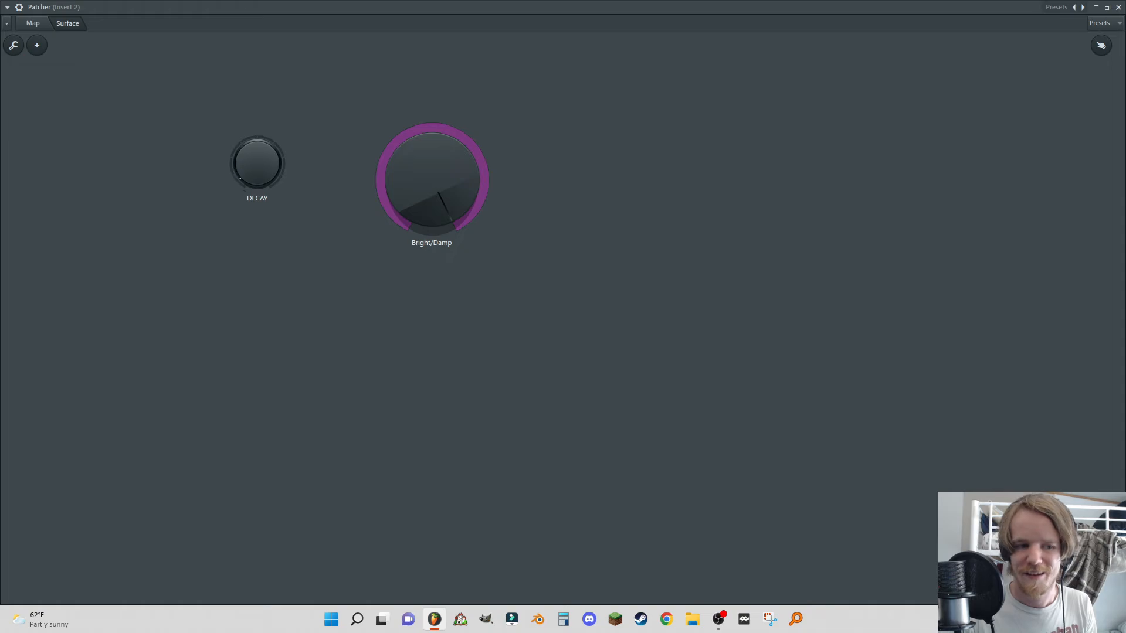
{"action": "mouse_move", "coordinate": [417, 178]}
{"action": "left_mouse_down"}
{"action": "mouse_move", "coordinate": [417, 275]}
{"action": "mouse_move", "coordinate": [416, 194]}
{"action": "left_mouse_up"}
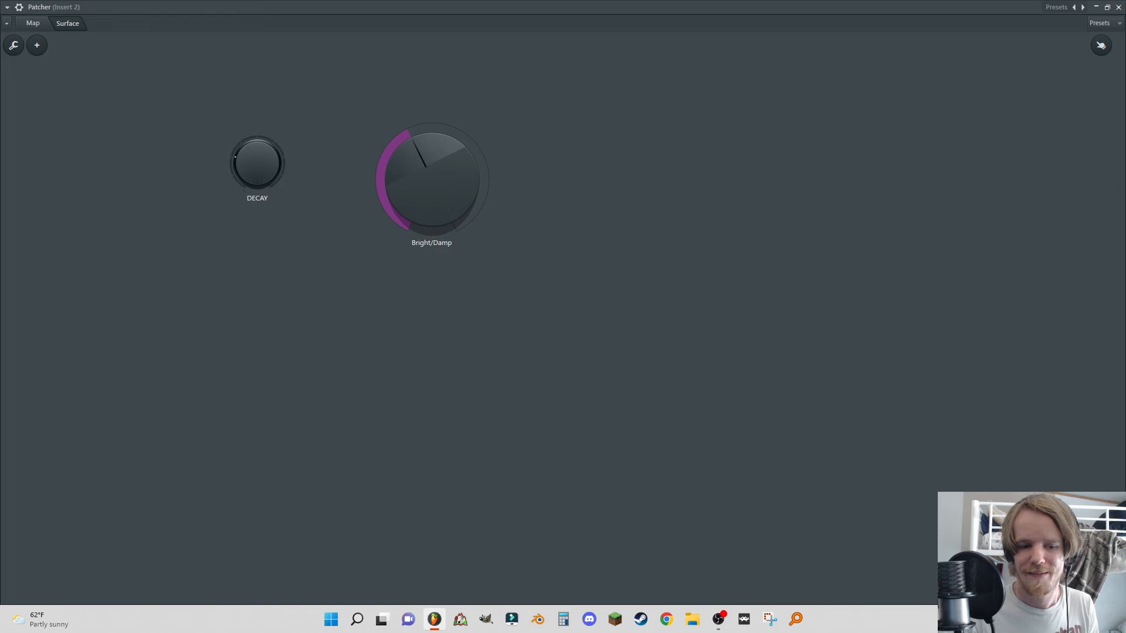
{"action": "left_click_drag", "start_coordinate": [456, 152], "coordinate": [457, 99]}
- Close and reopen Patcher, compare its surface and map, and move bx_masterdesk and PolyComp closer together above Fresh Air
{"action": "left_click", "coordinate": [1120, 7]}
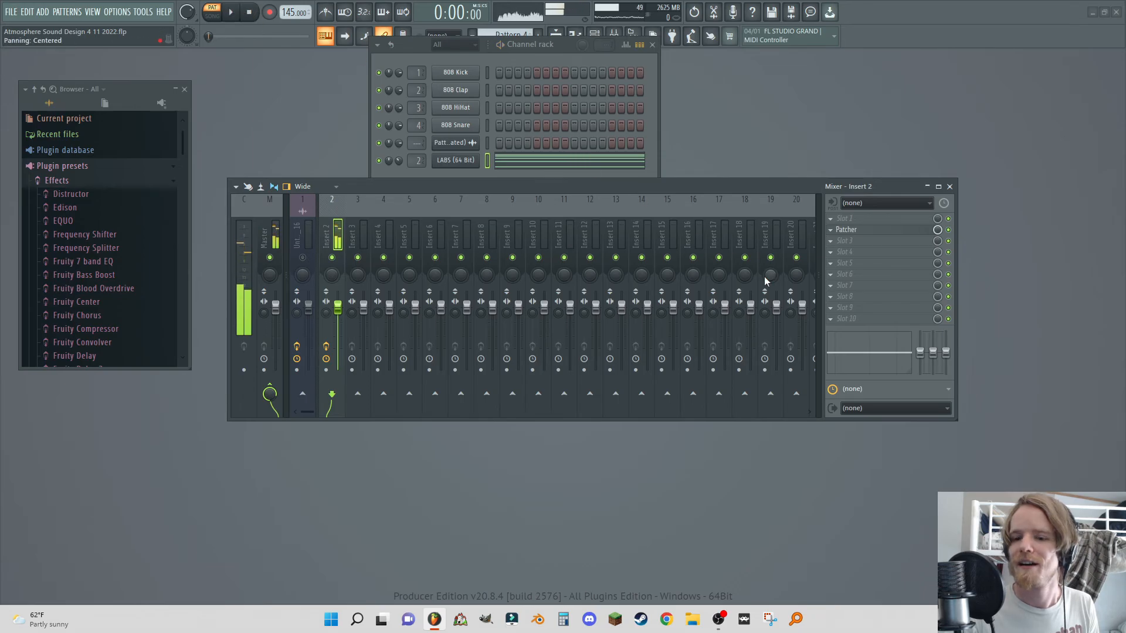
{"action": "left_click", "coordinate": [860, 231]}
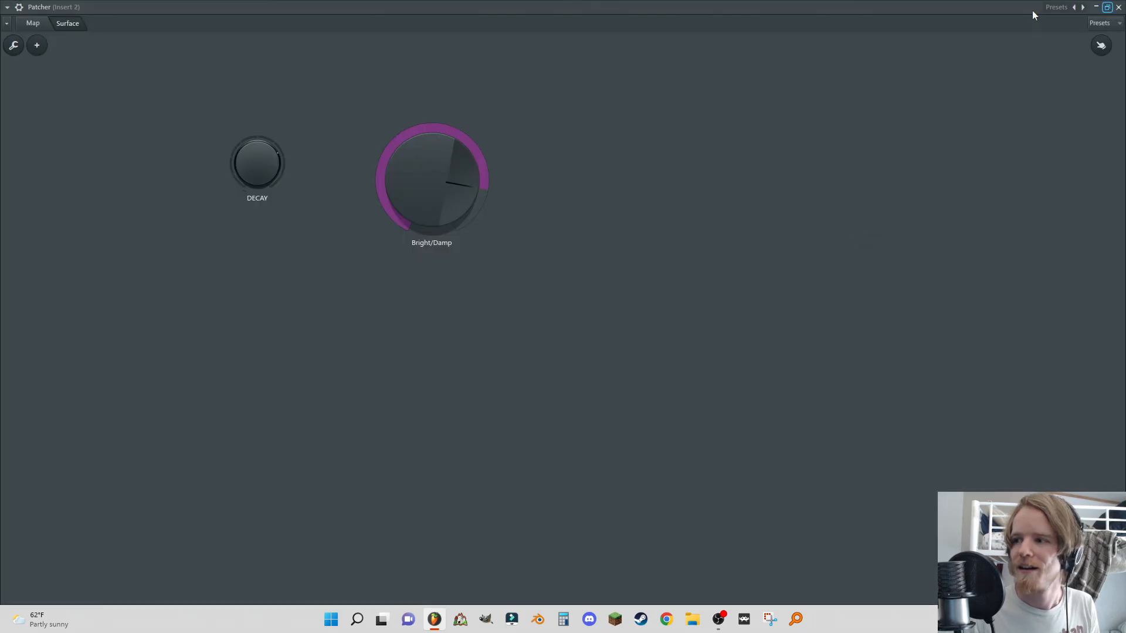
{"action": "left_click", "coordinate": [33, 23]}
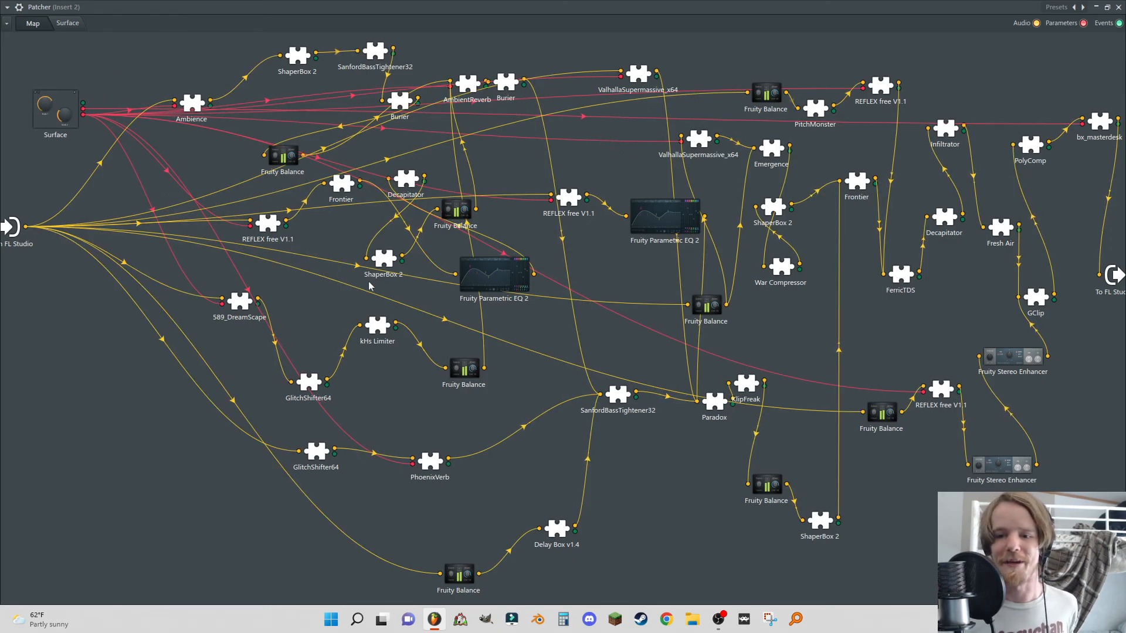
{"action": "left_click", "coordinate": [70, 23]}
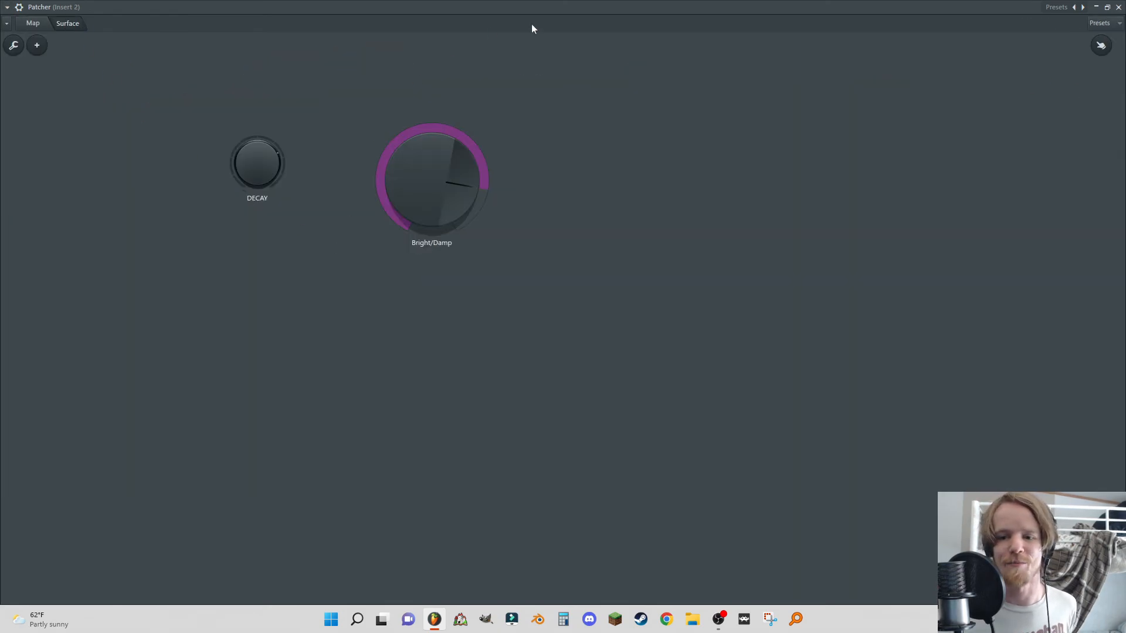
{"action": "left_click", "coordinate": [34, 24]}
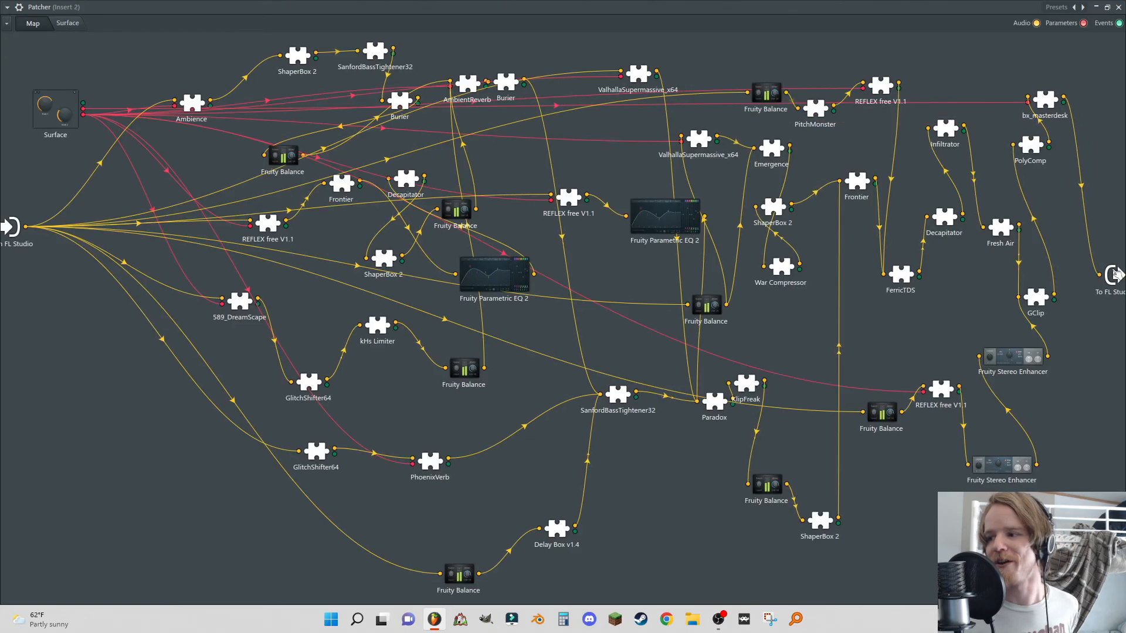
{"action": "left_click_drag", "start_coordinate": [1066, 160], "coordinate": [1033, 168]}
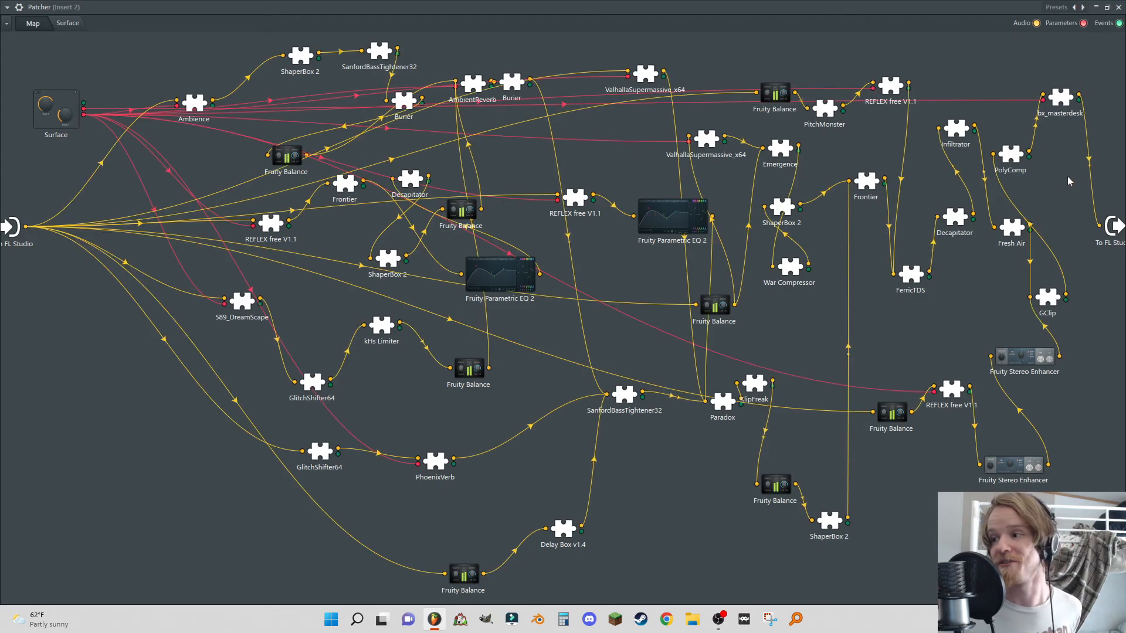
- Close Patcher, view the effect slots of the first mixer insert, and reopen Patcher from Insert 2
{"action": "left_click", "coordinate": [1118, 8]}
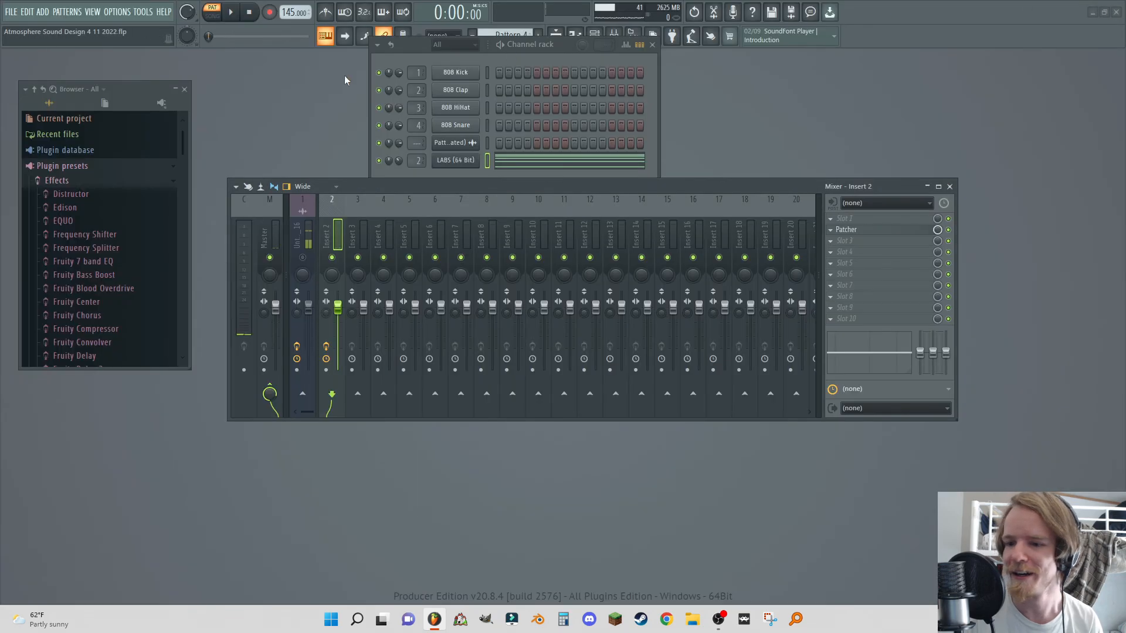
{"action": "left_click", "coordinate": [306, 237]}
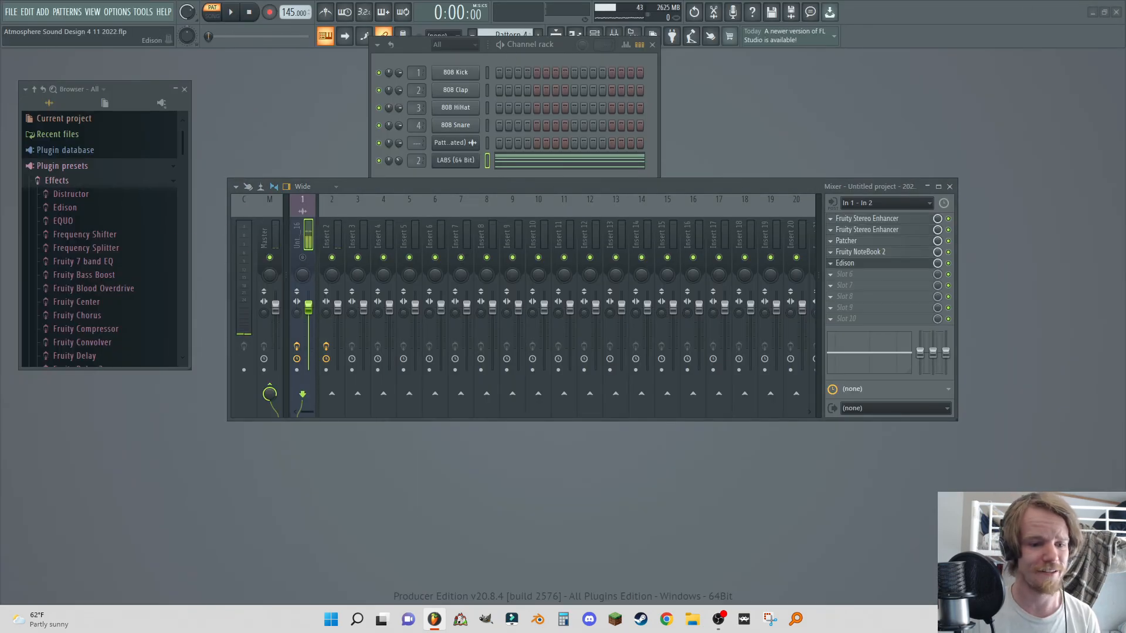
{"action": "left_click", "coordinate": [332, 237]}
{"action": "left_click", "coordinate": [851, 241]}
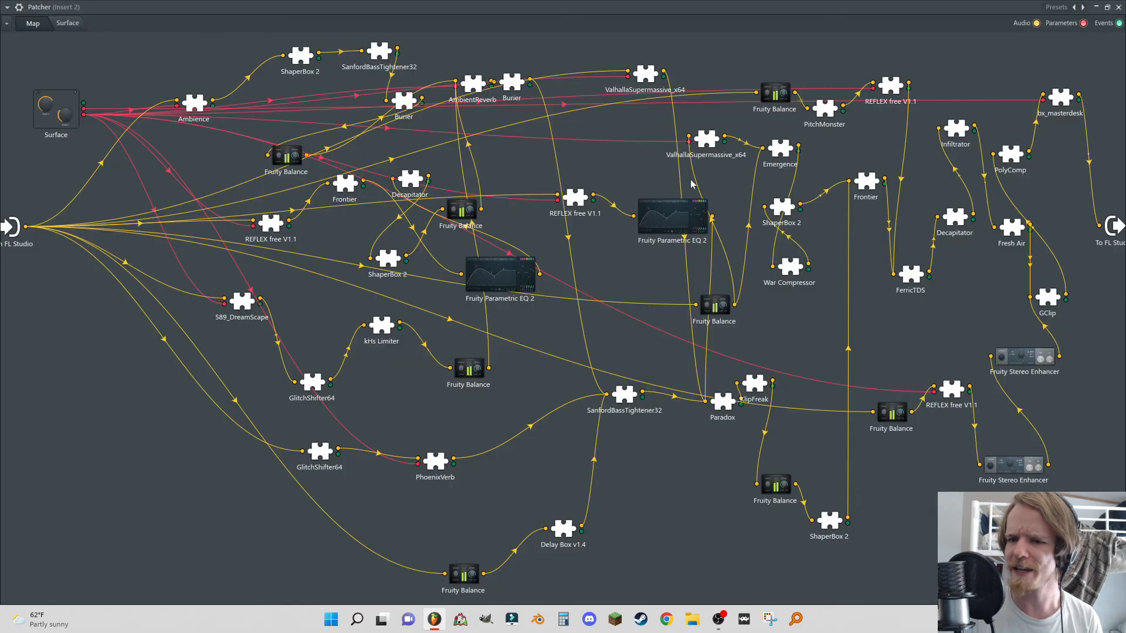
- Start saving the Patcher network as a preset in 2022 Sound Design and Mixer Presets, inside Patcher Tools, Custom, Ambiences
{"action": "left_click", "coordinate": [7, 7]}
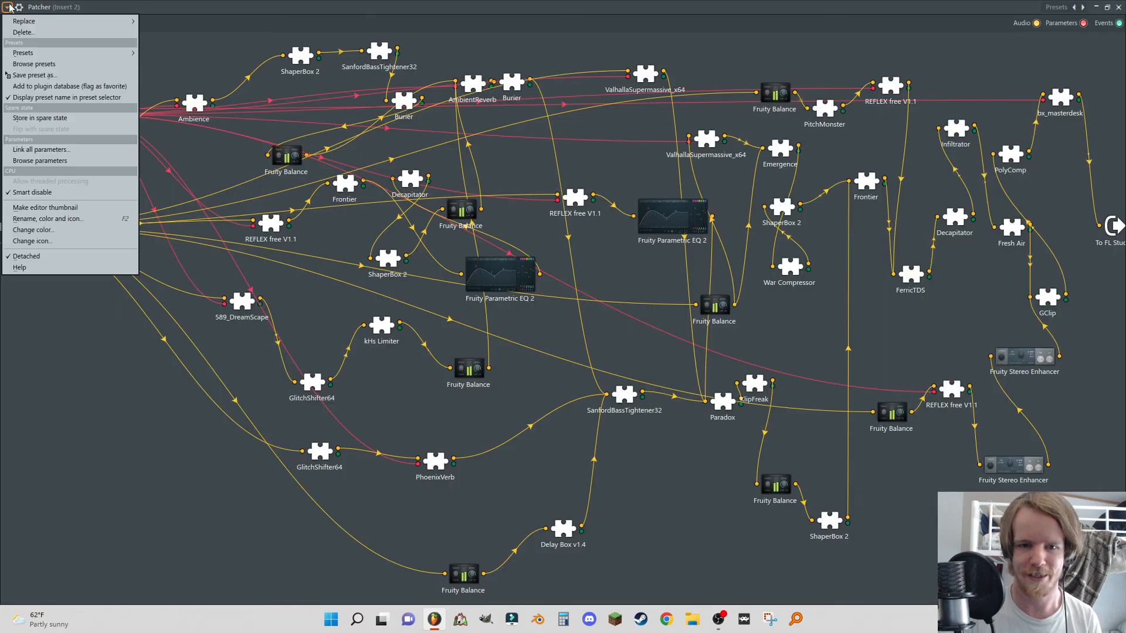
{"action": "left_click", "coordinate": [33, 75]}
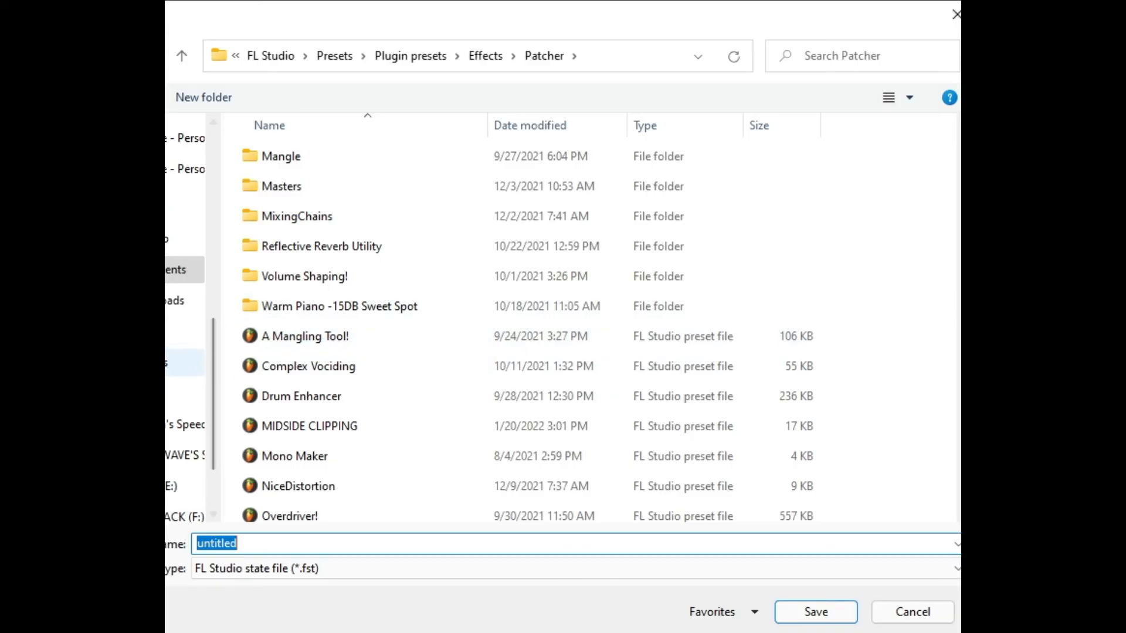
{"action": "scroll", "coordinate": [184, 351], "scroll_direction": "up", "scroll_amount": 5}
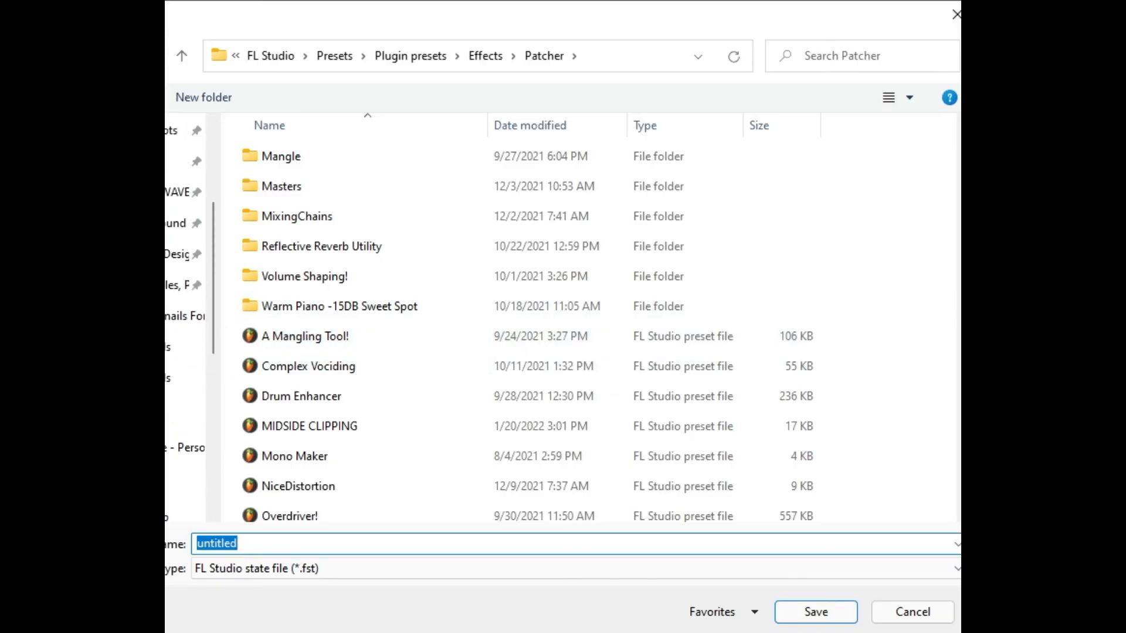
{"action": "left_click", "coordinate": [179, 316]}
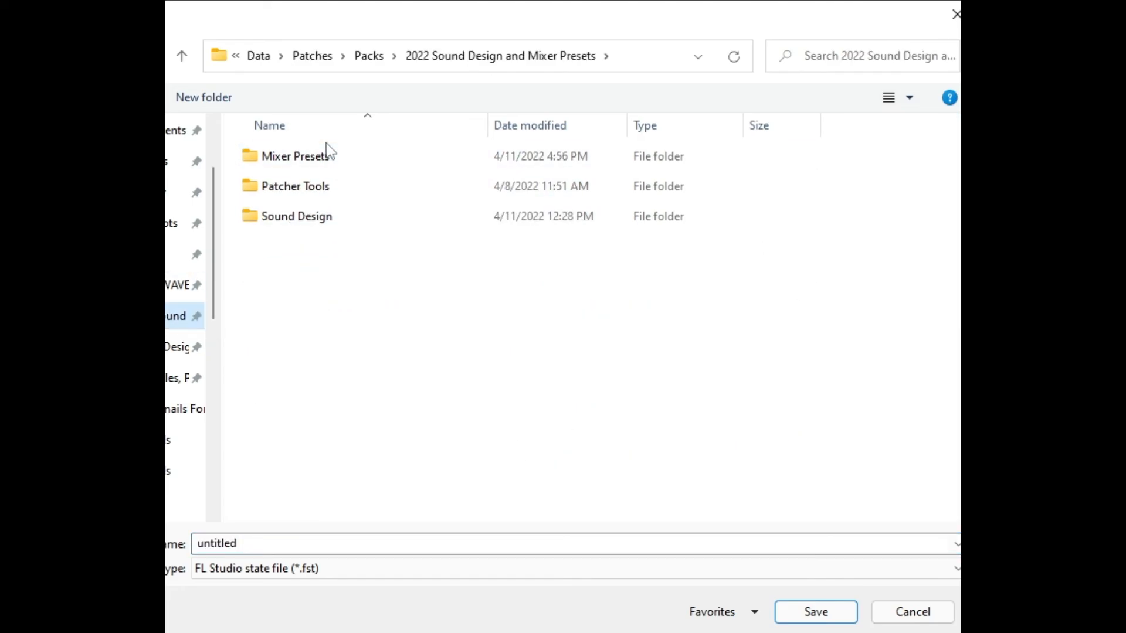
{"action": "double_click", "coordinate": [320, 185]}
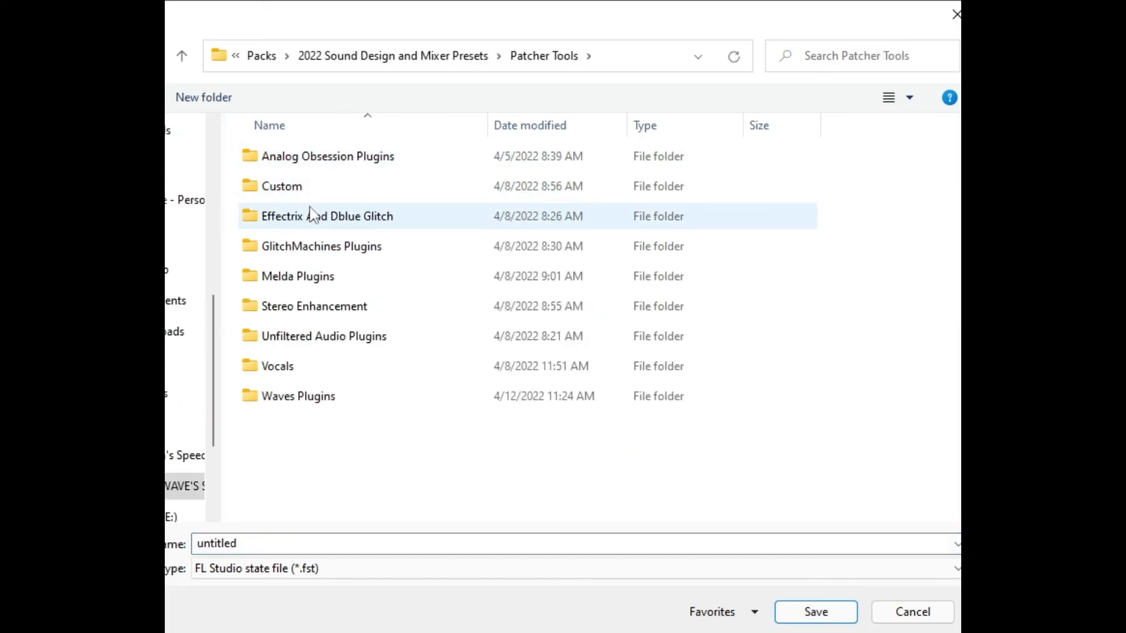
{"action": "double_click", "coordinate": [311, 188]}
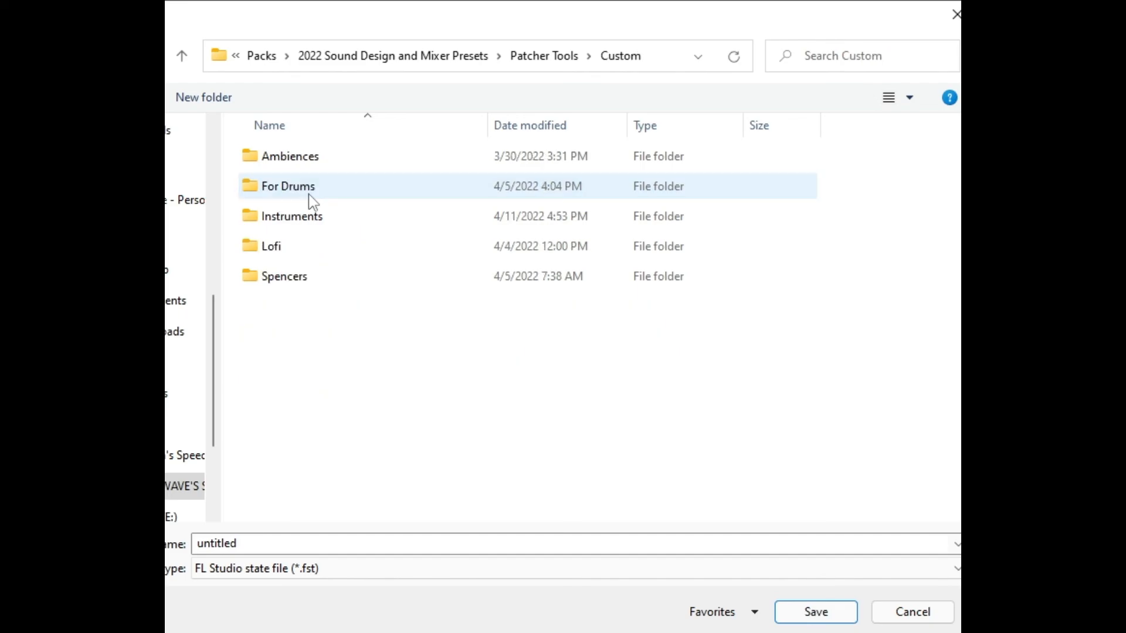
{"action": "double_click", "coordinate": [304, 158]}
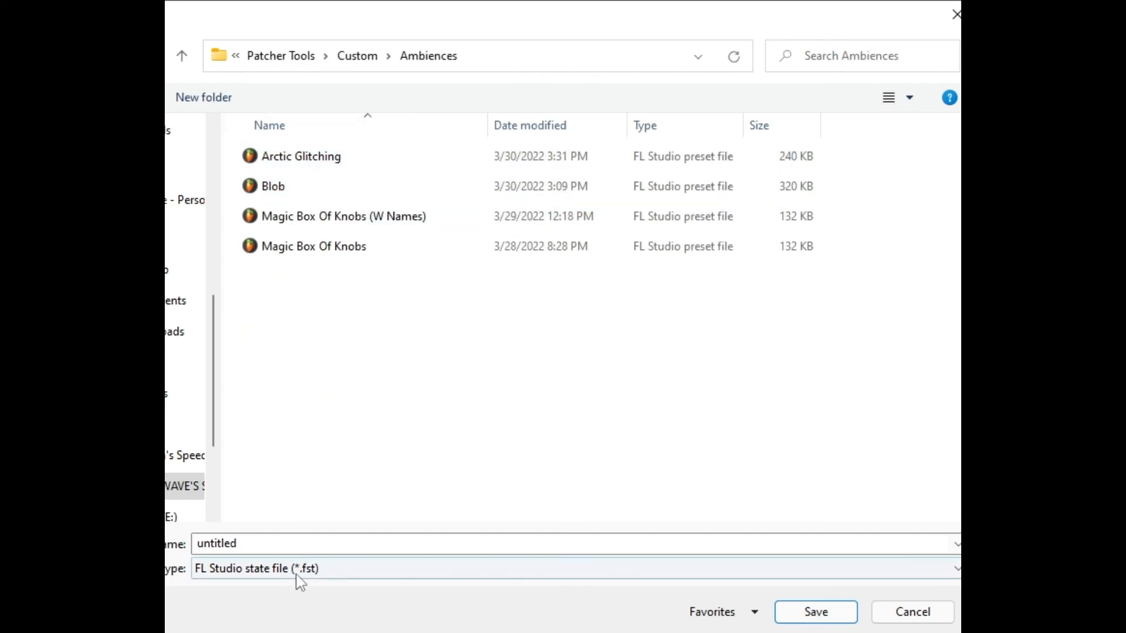
- Name the preset file "Big Dream Verb!!!" and save it in the Ambiences folder
{"action": "double_click", "coordinate": [303, 543]}
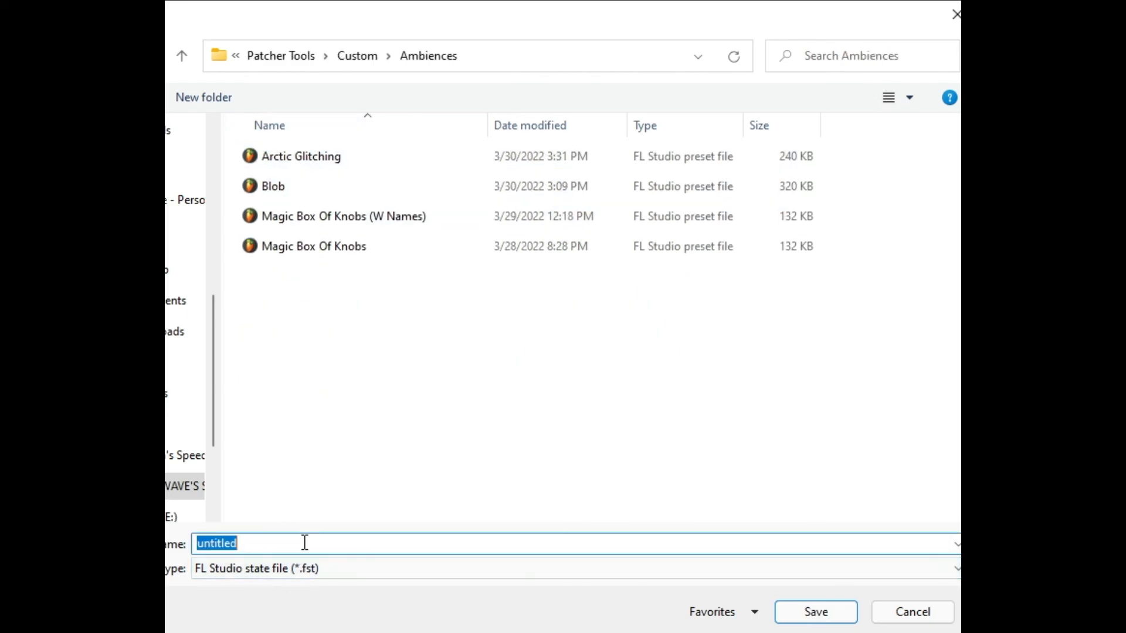
{"action": "key", "text": "BackSpace"}
{"action": "type", "text": "Big"}
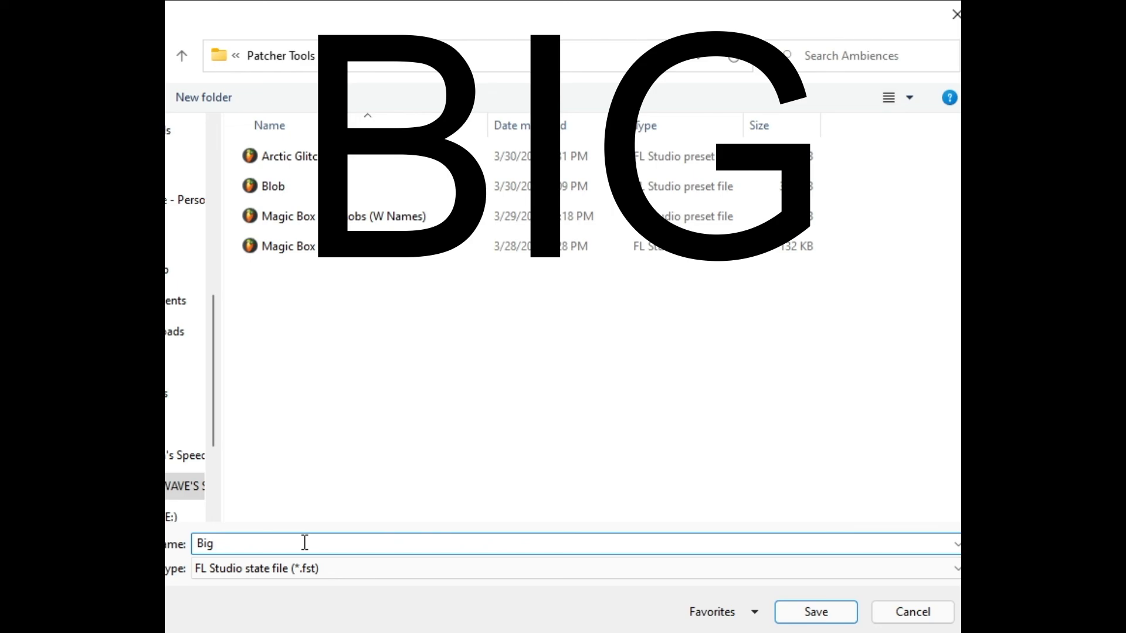
{"action": "type", "text": " Dream V"}
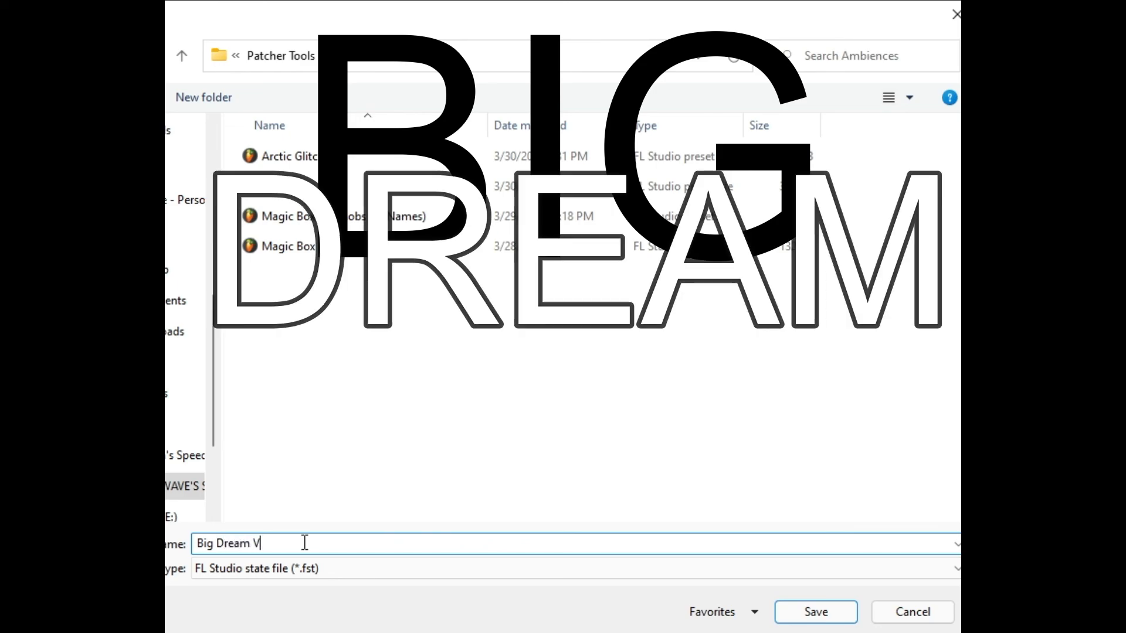
{"action": "type", "text": "erb!!!"}
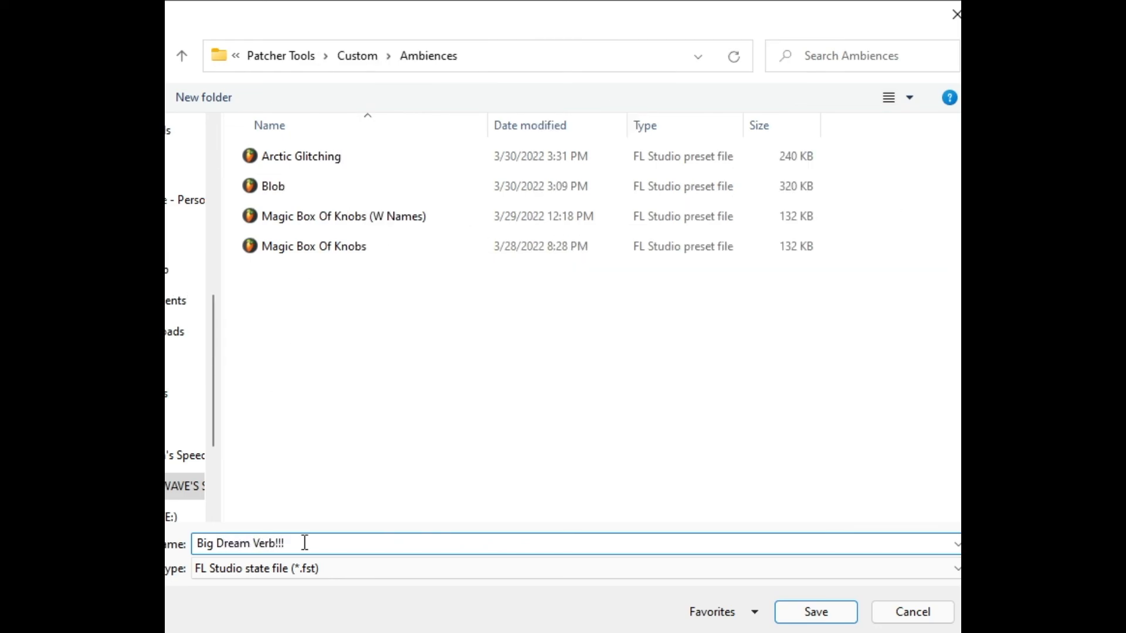
{"action": "left_click", "coordinate": [800, 611]}
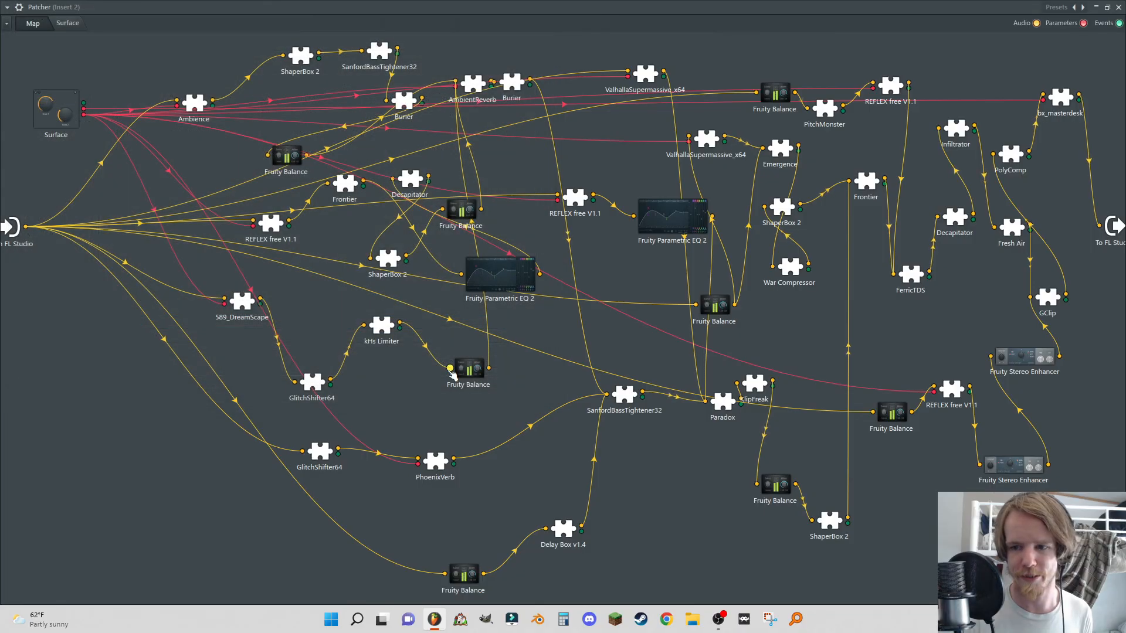